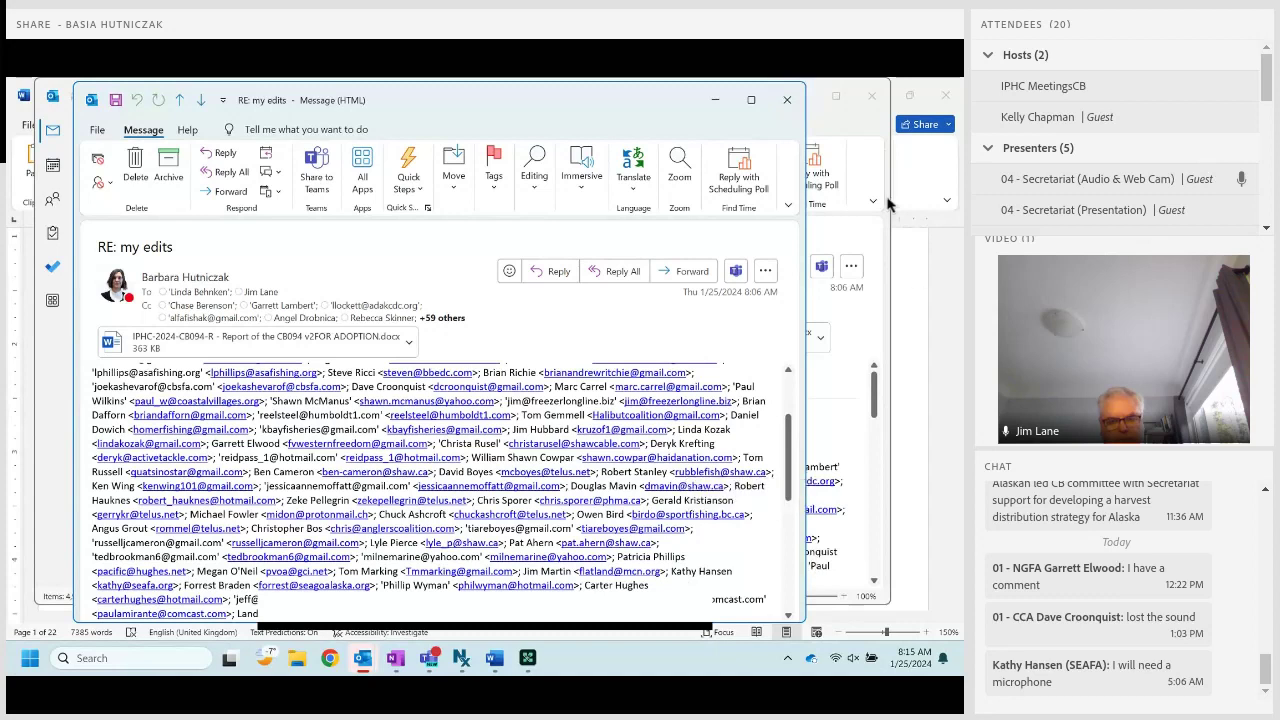
Switch from the email windows to the Word report "IPHC-2024-CB094-R - Report of the CB094 v2FOR ADOPTION".
left_click(862, 104)
left_click(937, 117)
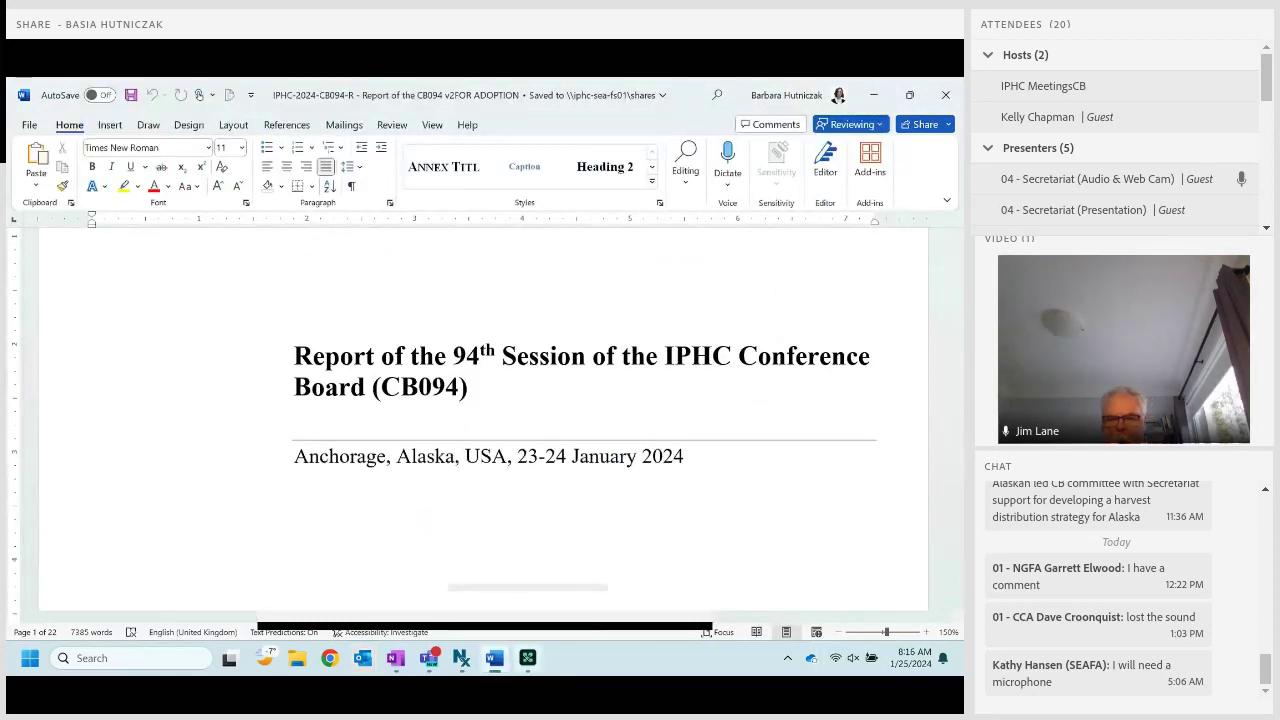
scroll(483, 420, "down", 2)
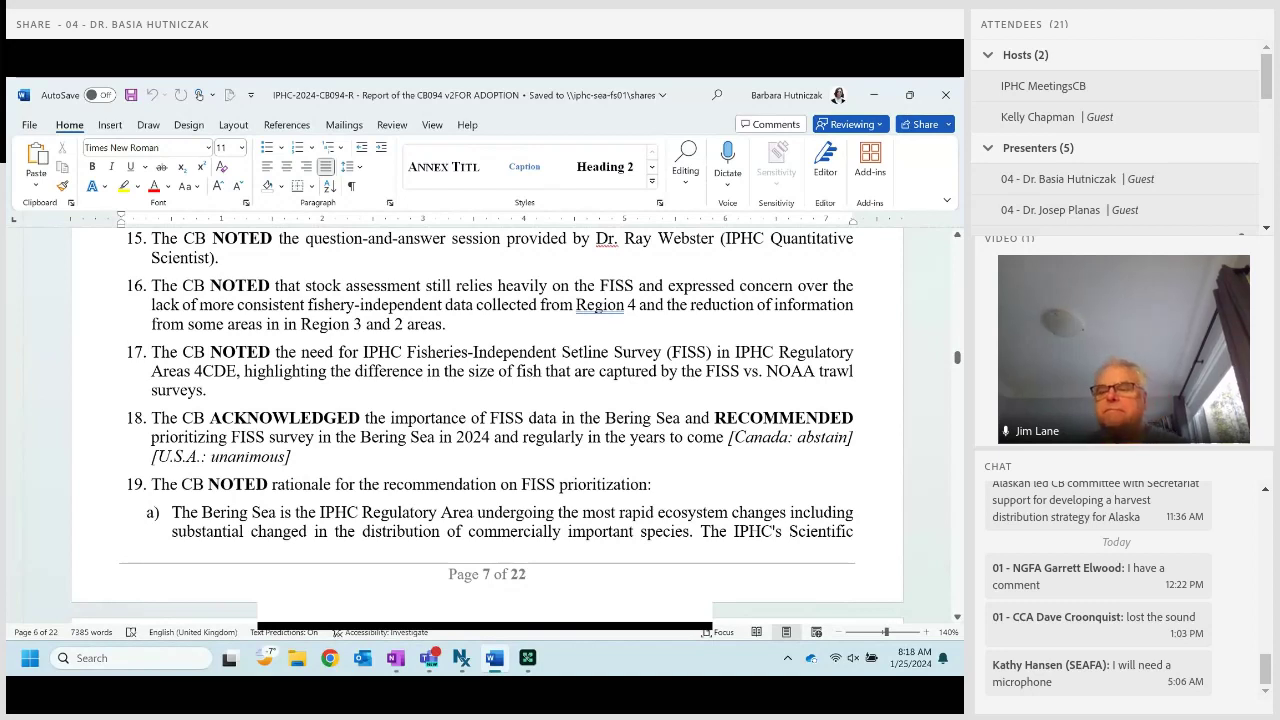
Examine paragraphs 16 to 25 of the report, covering FISS prioritization and the fishing period dates.
scroll(838, 596, "down", 10)
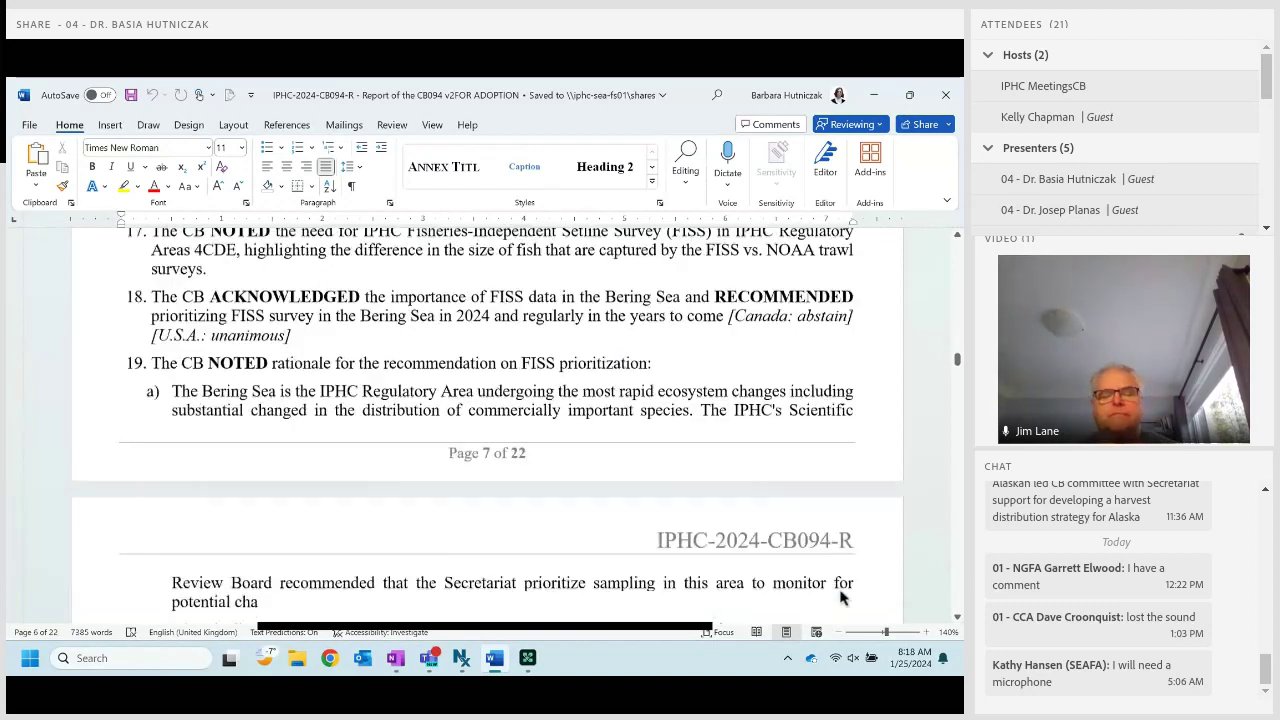
scroll(838, 596, "down", 10)
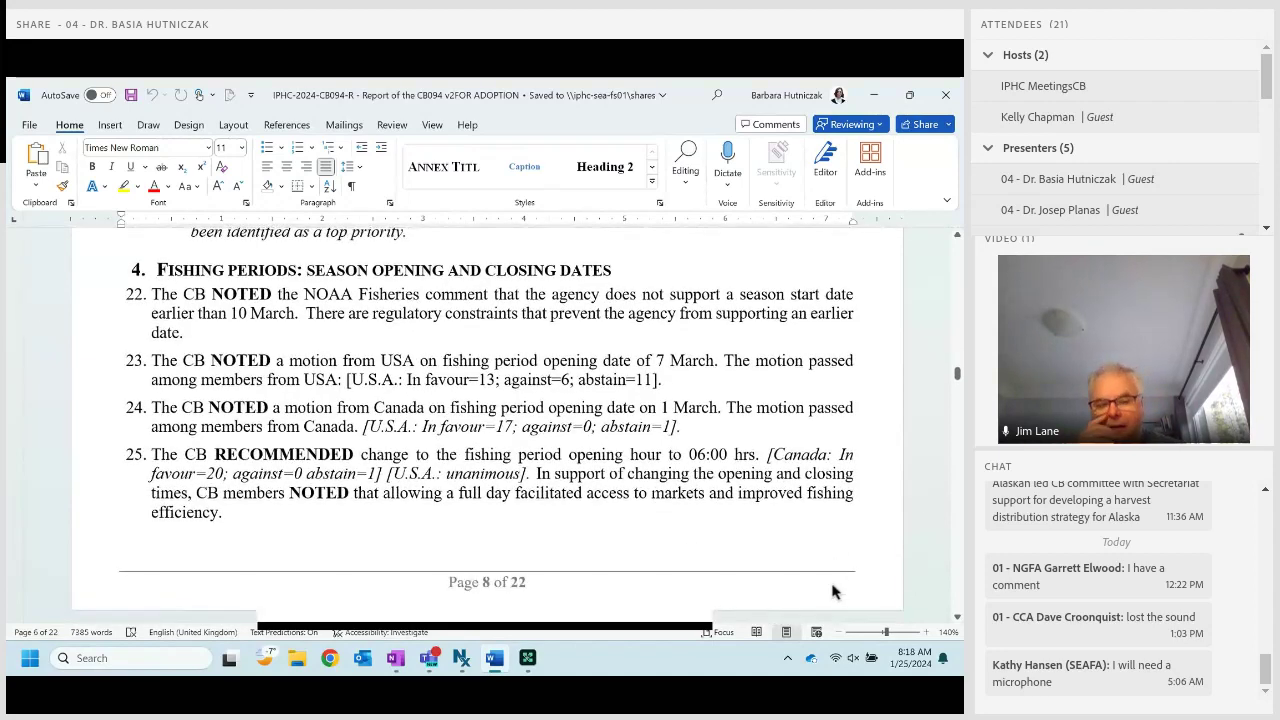
scroll(926, 483, "up", 5)
scroll(926, 483, "up", 10)
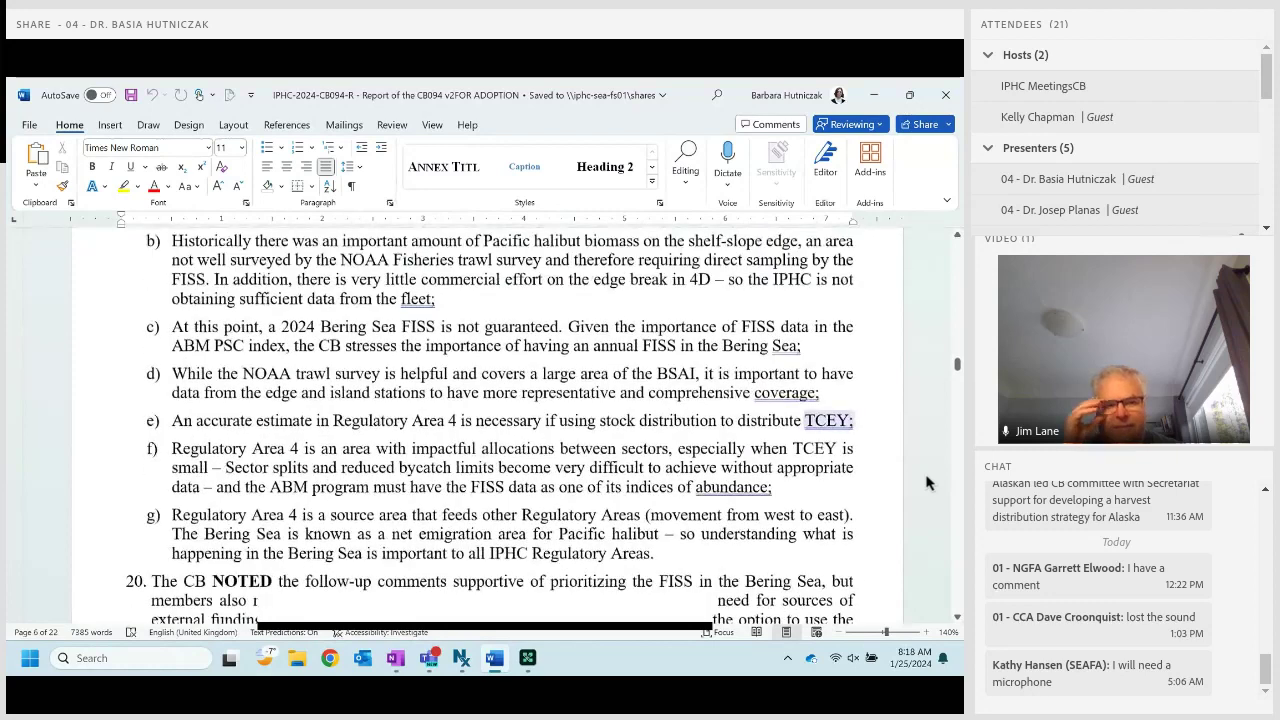
scroll(926, 483, "down", 1)
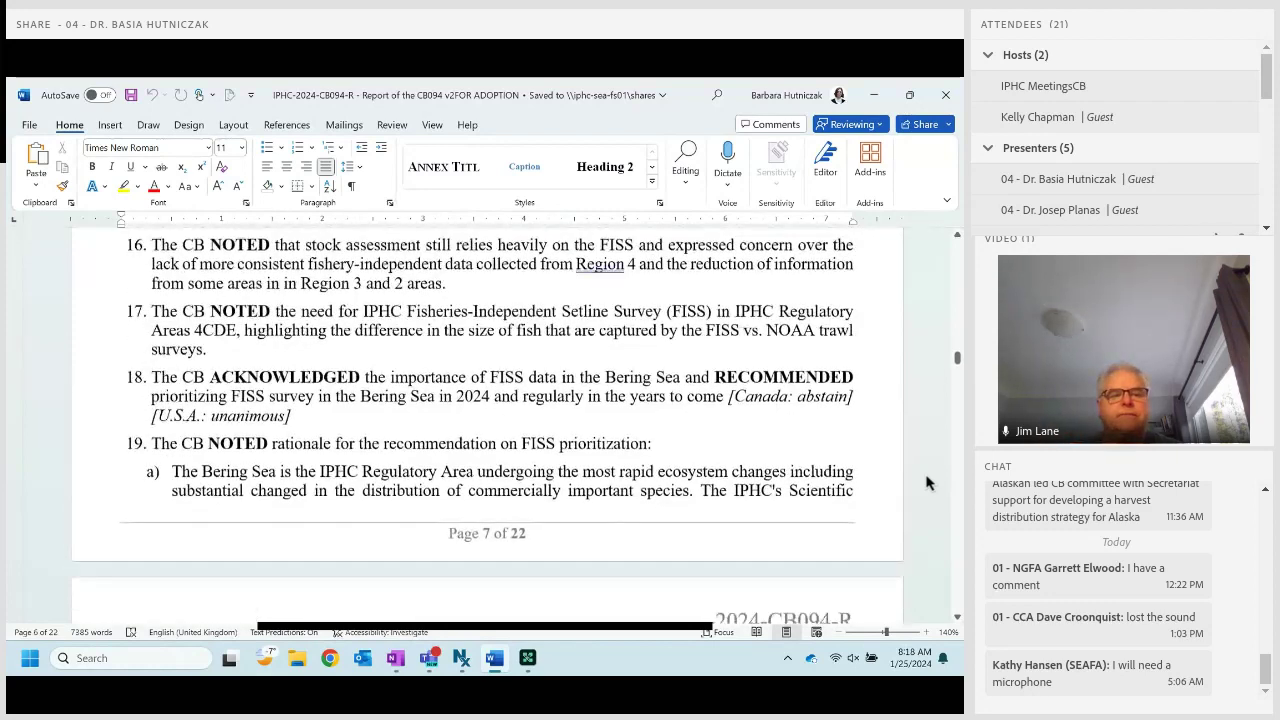
scroll(926, 483, "down", 2)
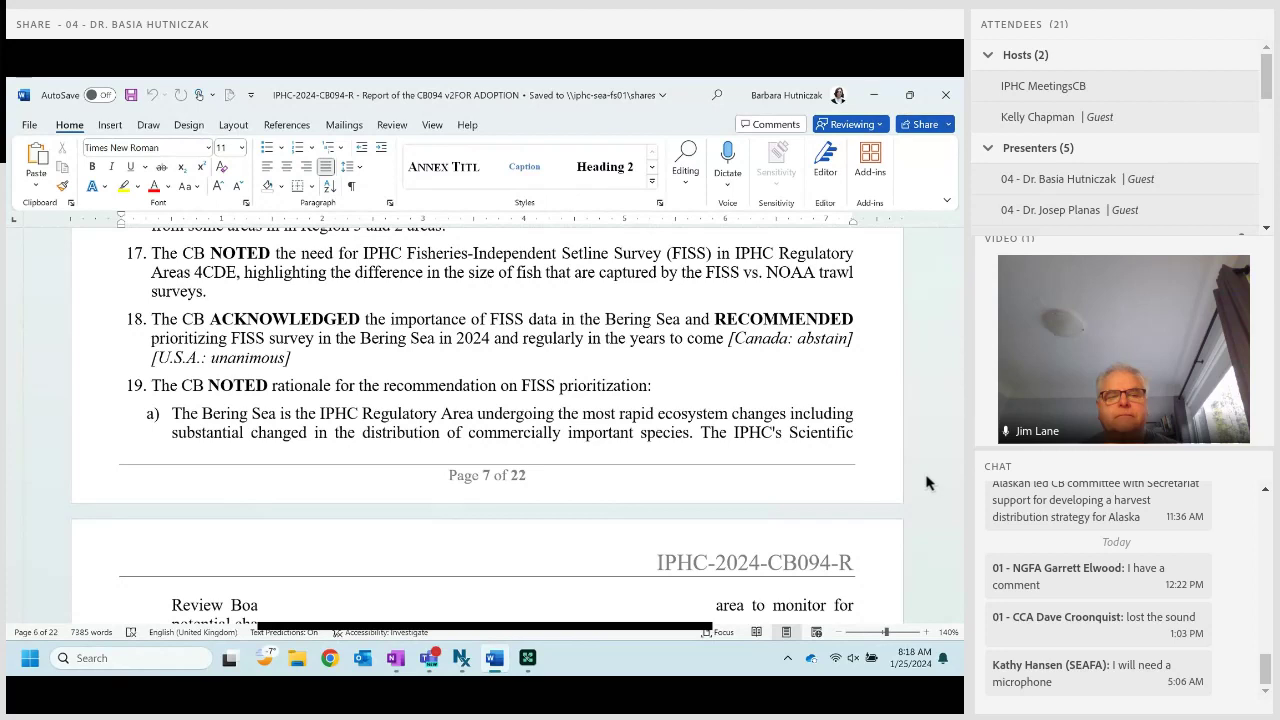
Bring up Word's review commands and quit Microsoft Teams running in the background.
left_click(392, 125)
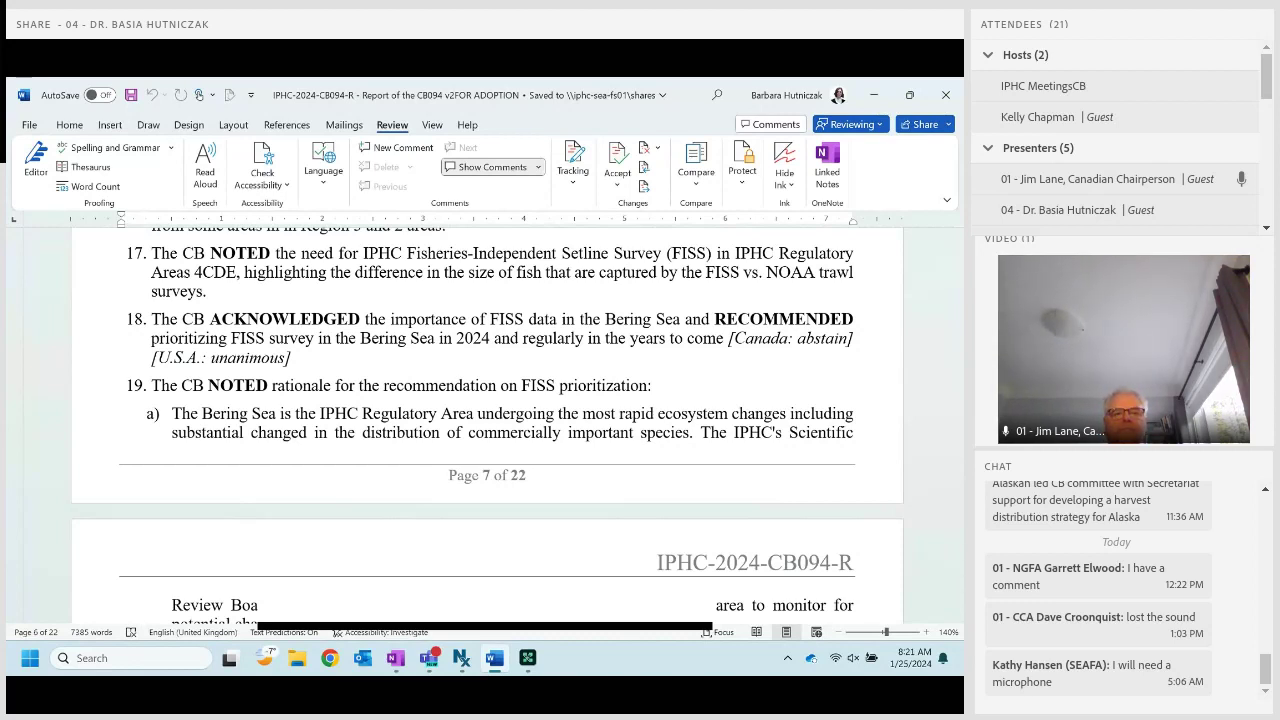
right_click(429, 658)
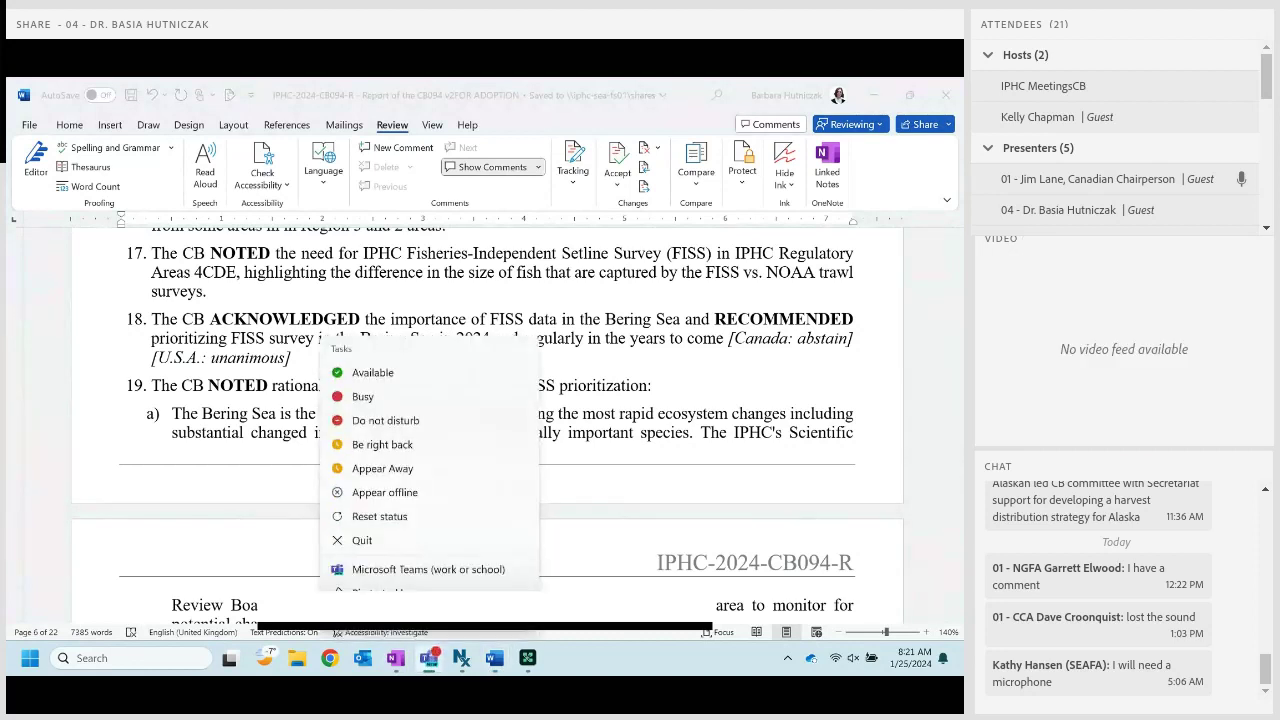
left_click(361, 540)
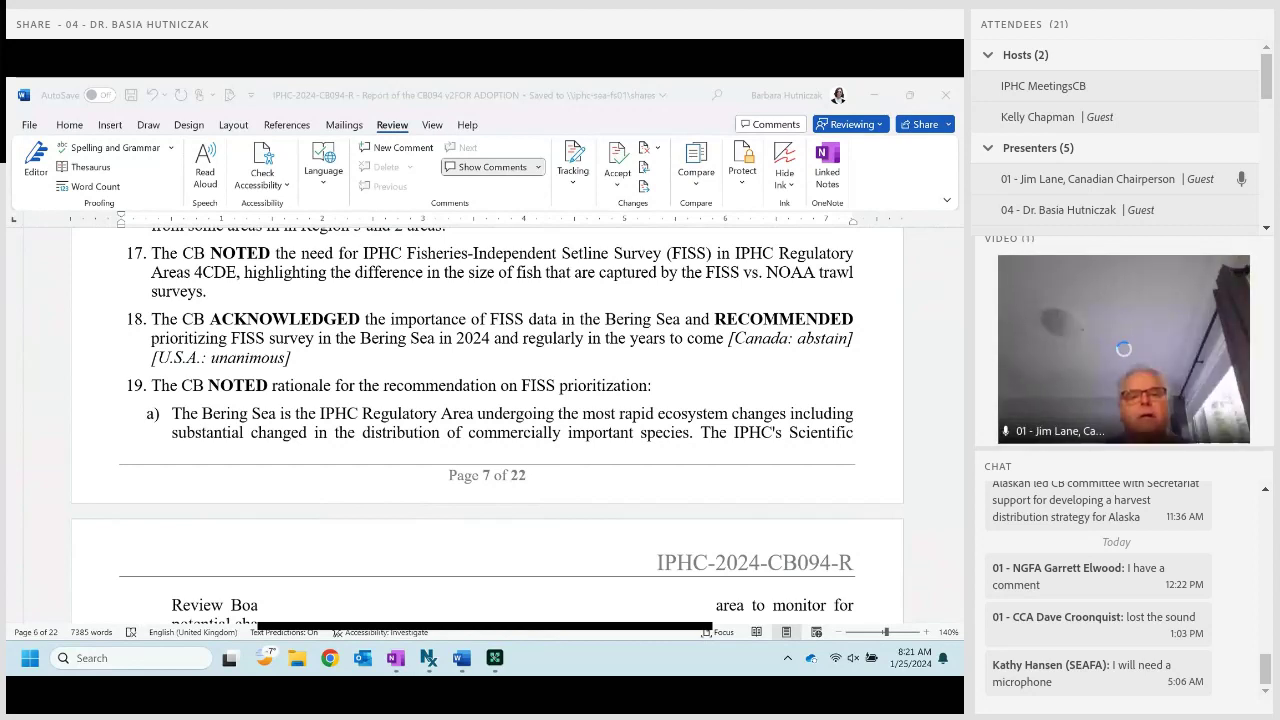
Replace the word "changed" with "changes" in item a) of paragraph 19, on the Bering Sea ecosystem.
left_click(337, 476)
key("ctrl+BackSpace")
type("changes")
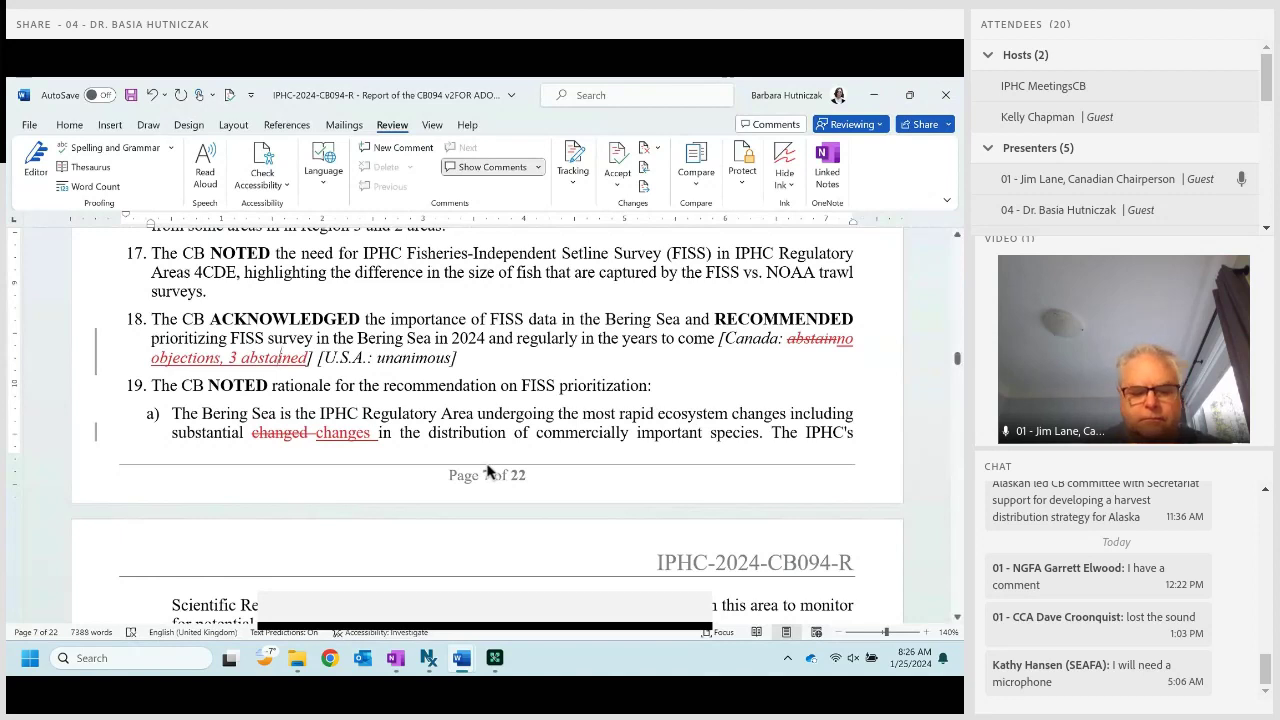
Add a new numbered paragraph after paragraph 18, on the FISS recommendation, starting with "The CB NOTED".
scroll(418, 434, "down", 5)
scroll(462, 438, "down", 5)
scroll(465, 440, "up", 12)
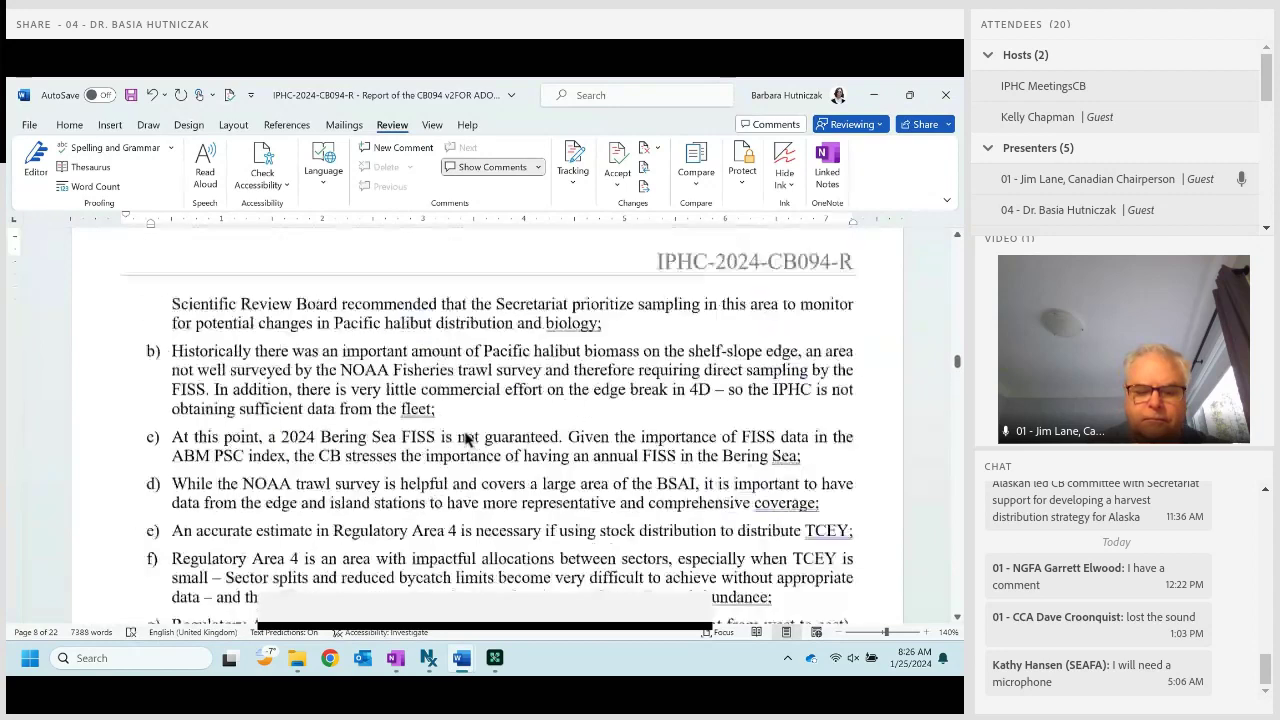
scroll(650, 460, "down", 2)
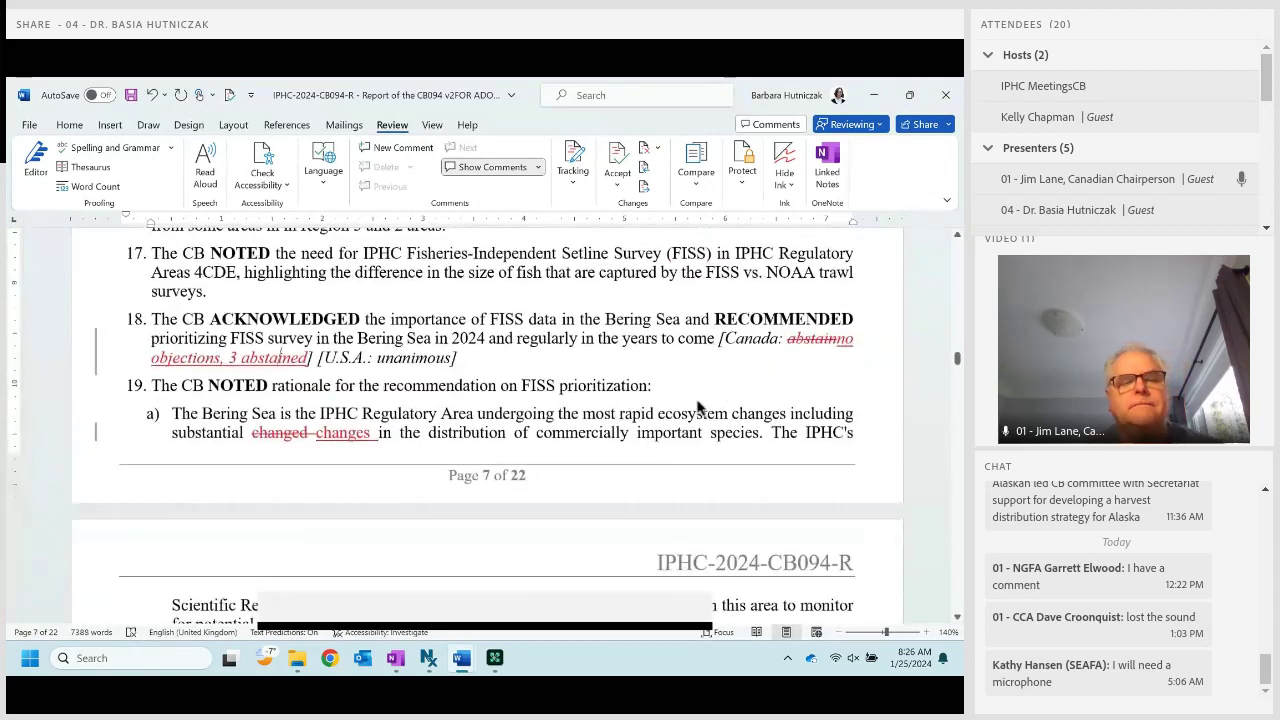
key("Return")
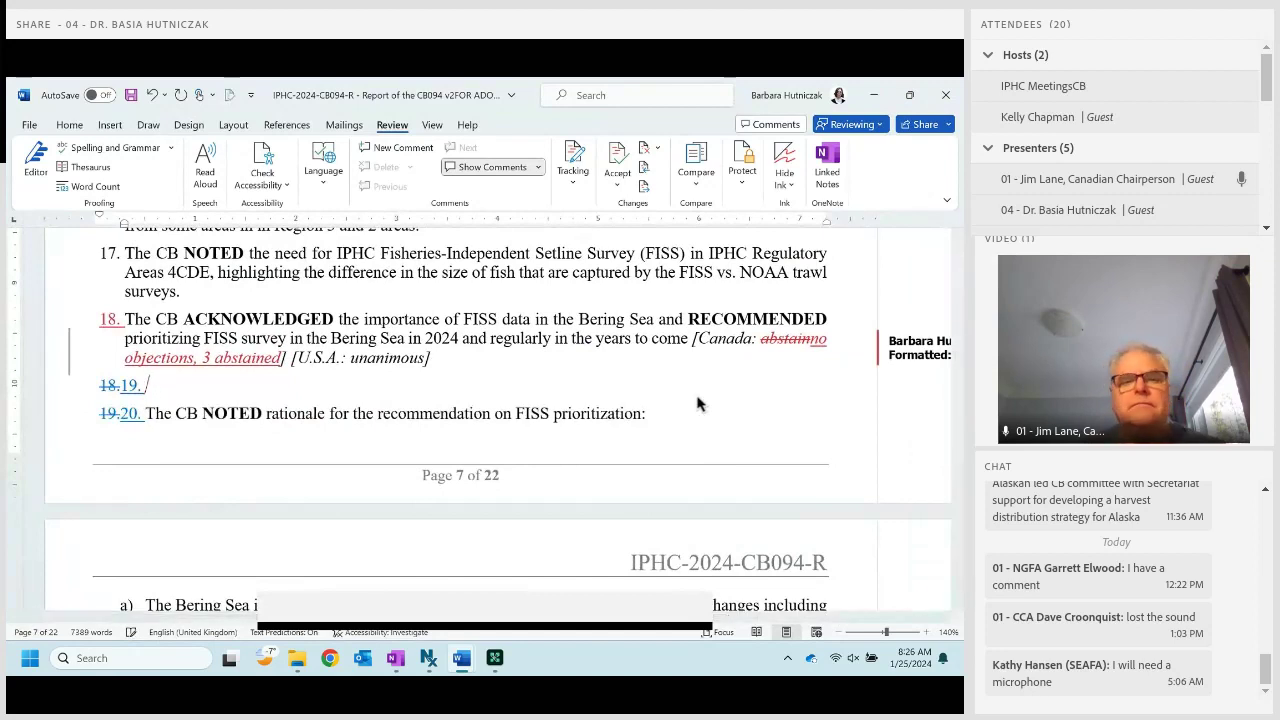
type("The")
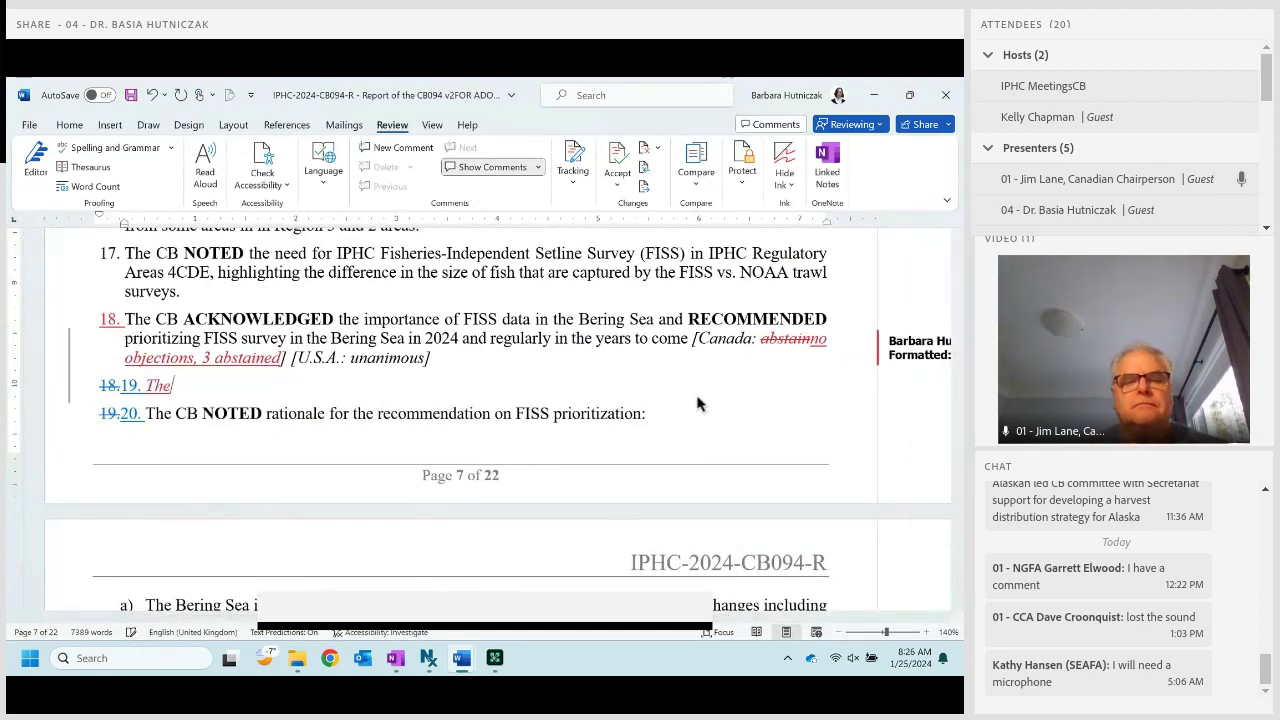
type(" CB NOTED")
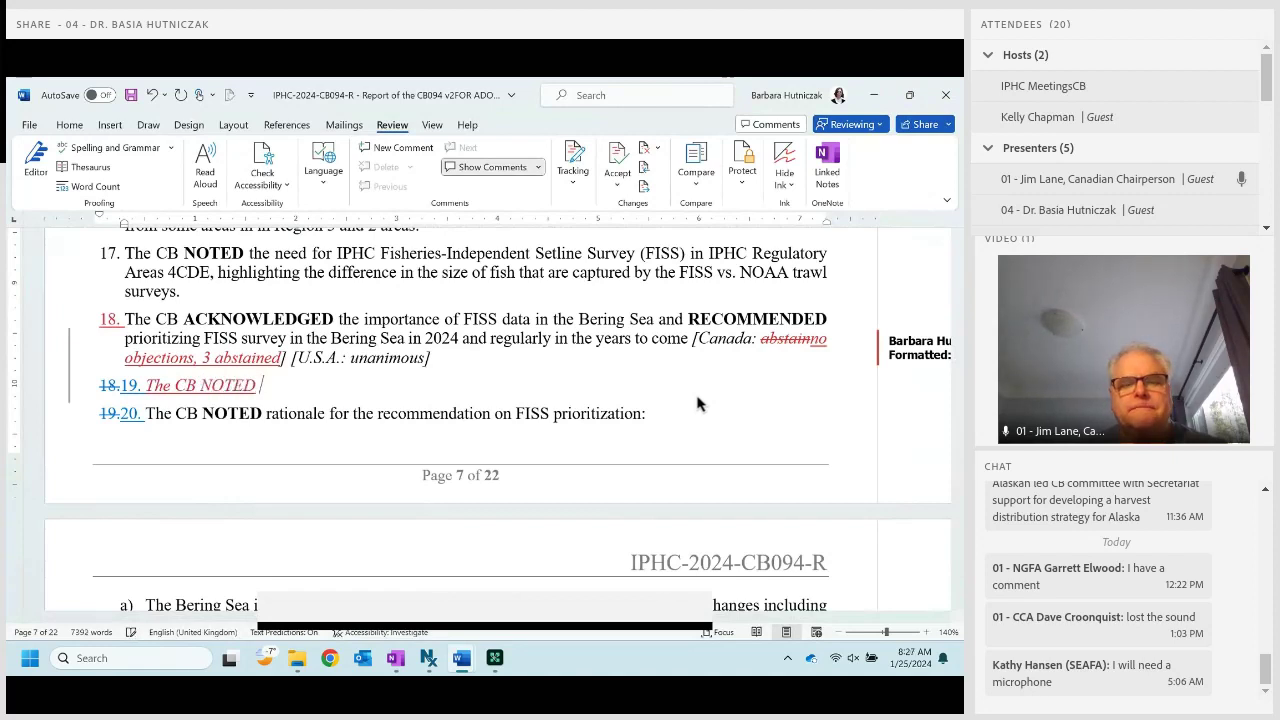
Remove the italic formatting from "The CB NOTED" in the new paragraph.
key("shift+Home")
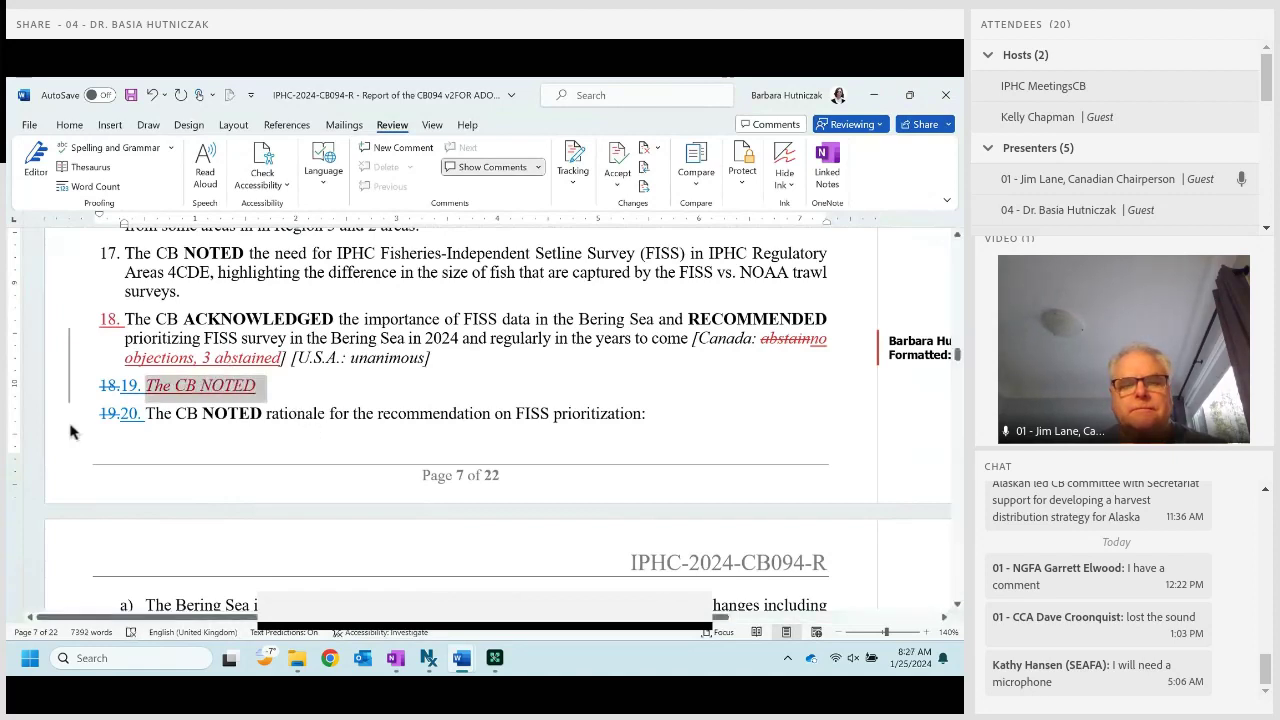
left_click(69, 124)
left_click(111, 166)
key("Right")
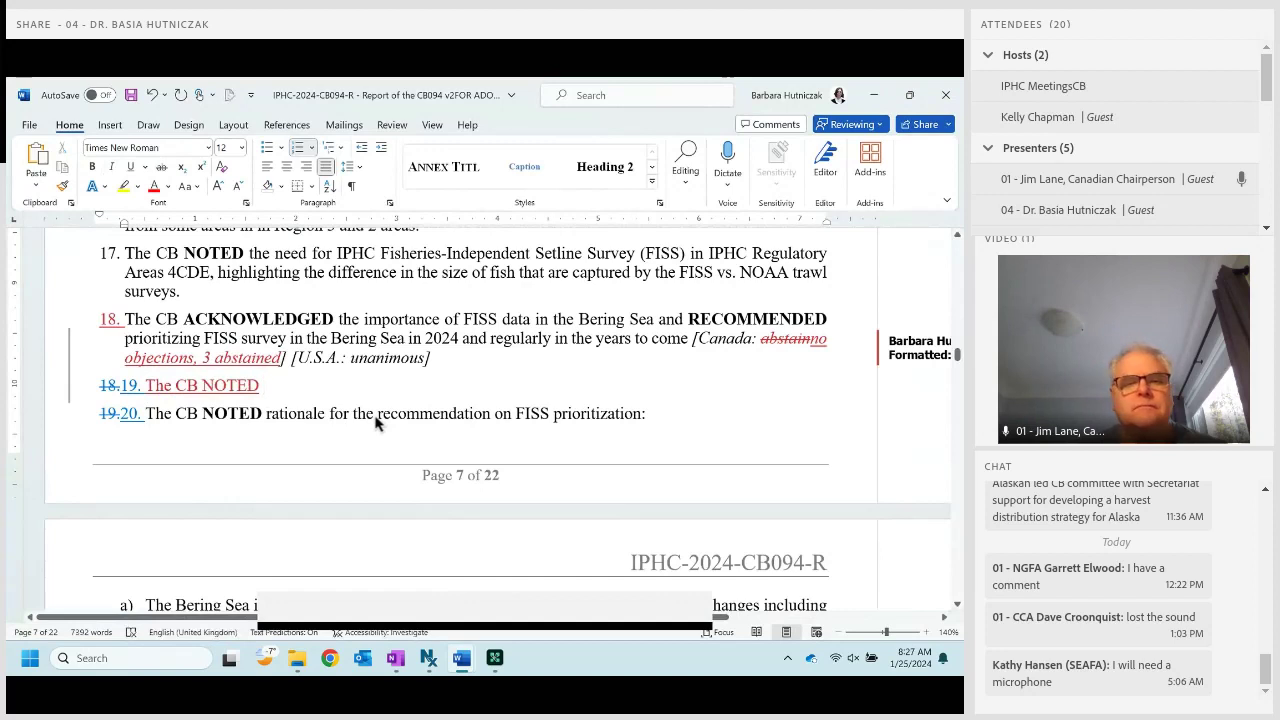
Continue the new paragraph with "concern with increasing the TCEY in a Regulatory Area".
type("concern ")
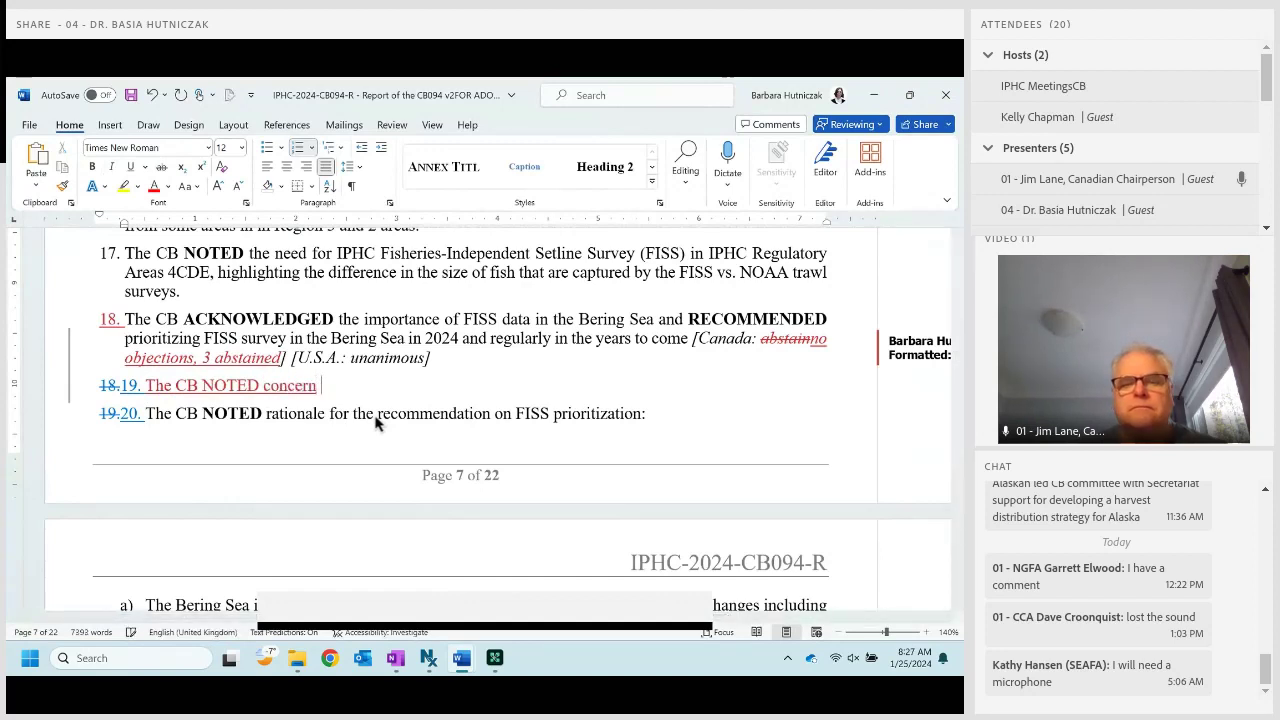
type("w")
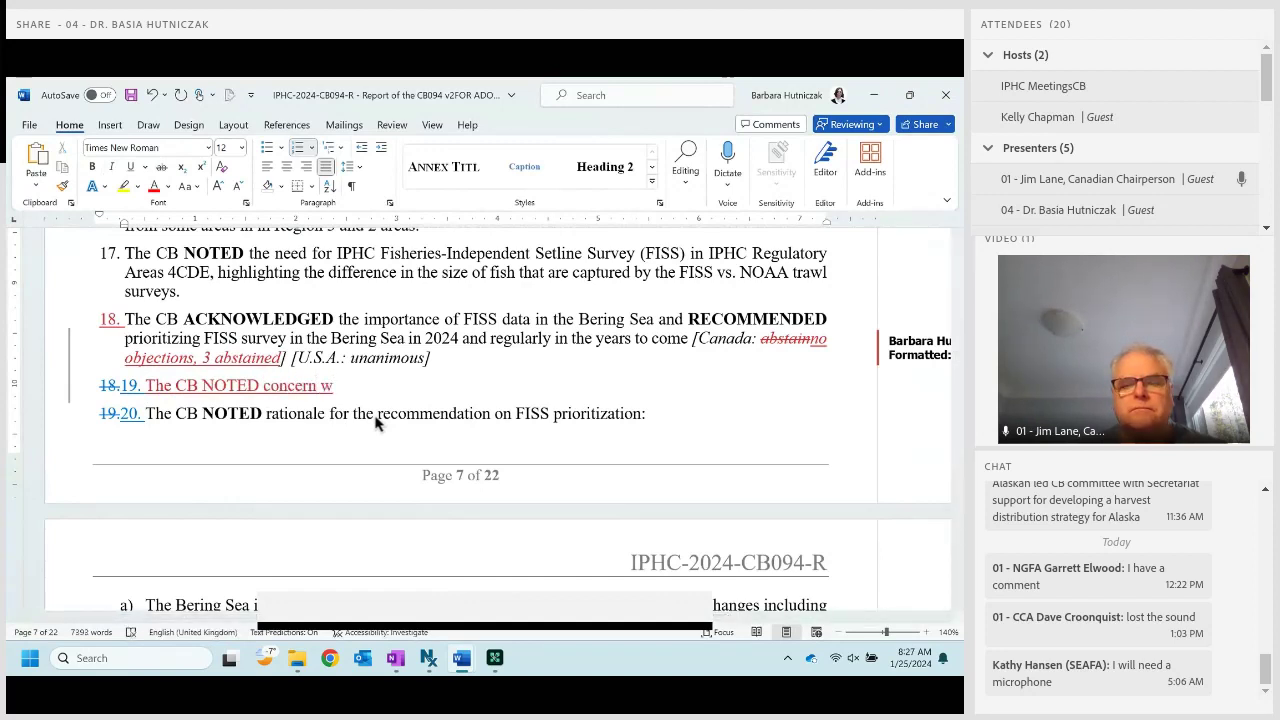
type("ith increasi")
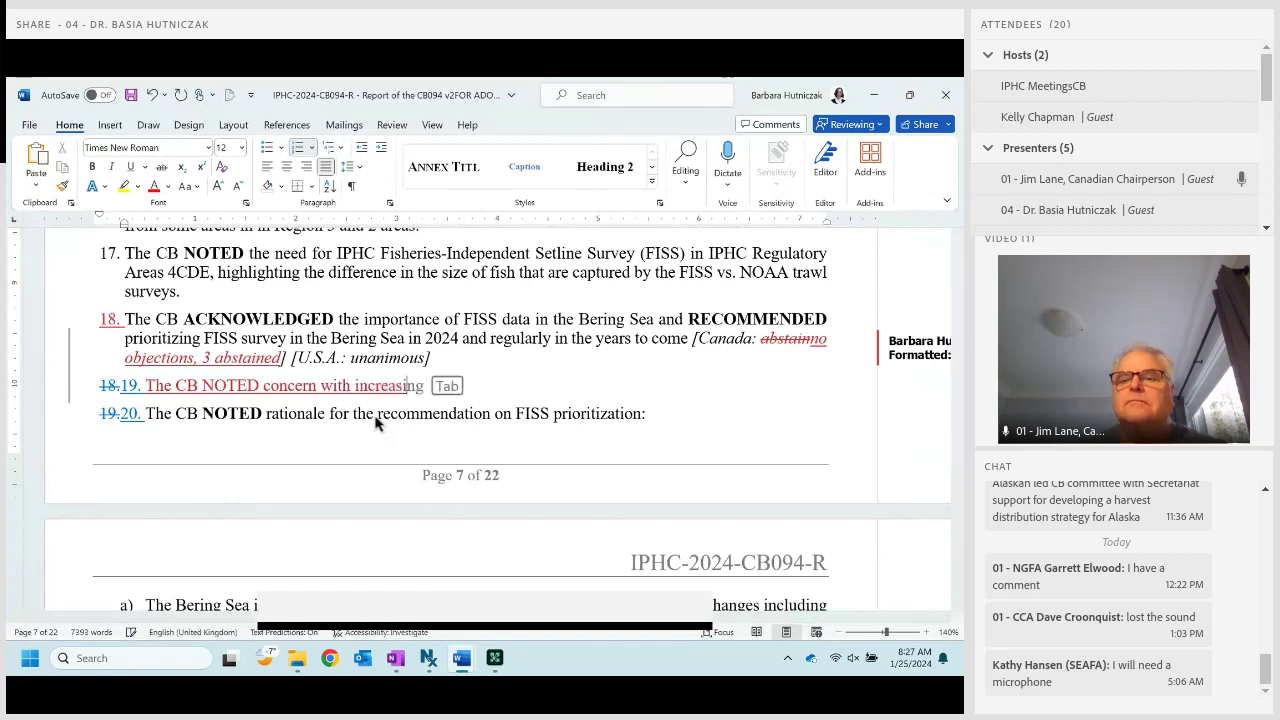
type("ng the TCEY")
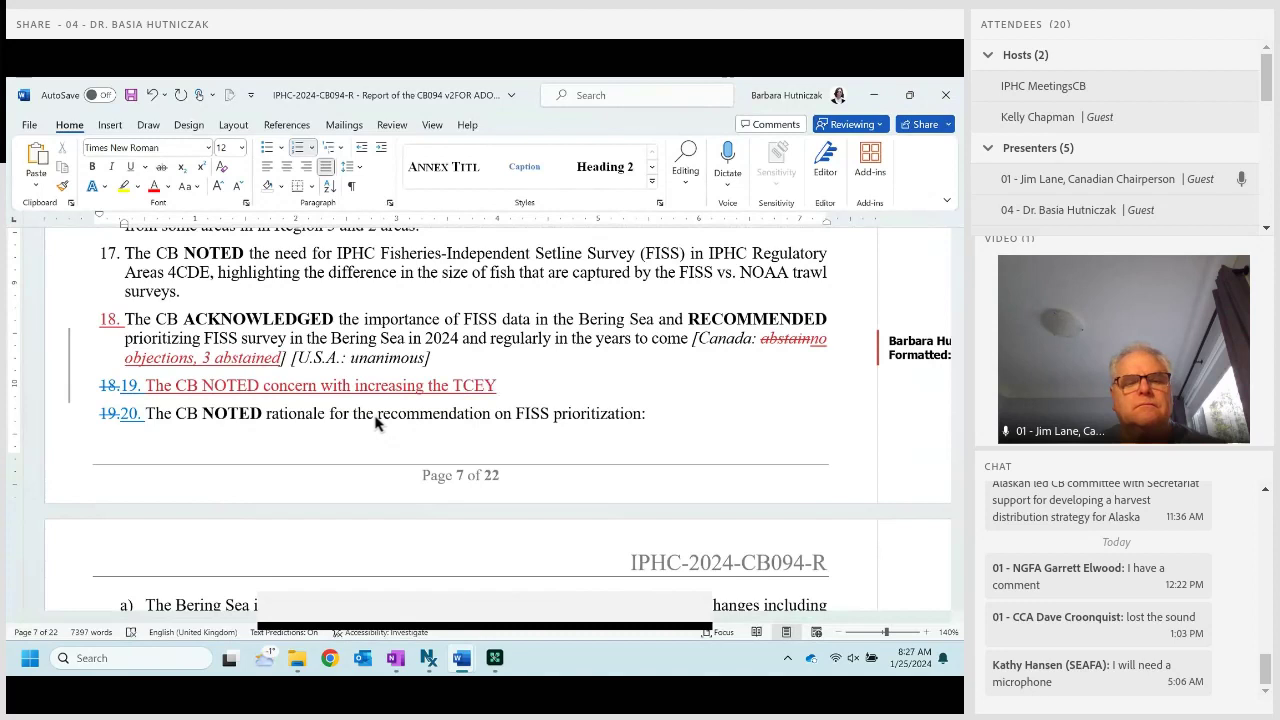
type("in a ")
type("re")
key("BackSpace")
type("Re")
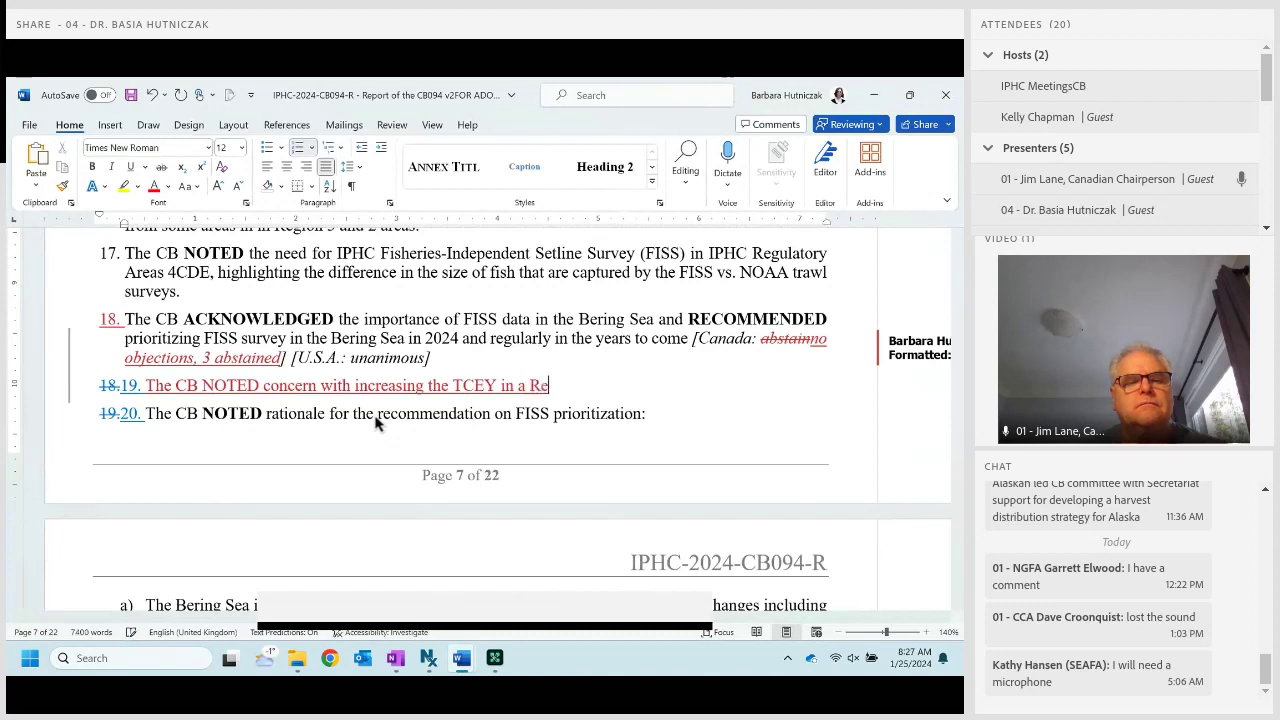
type("gulatory Area")
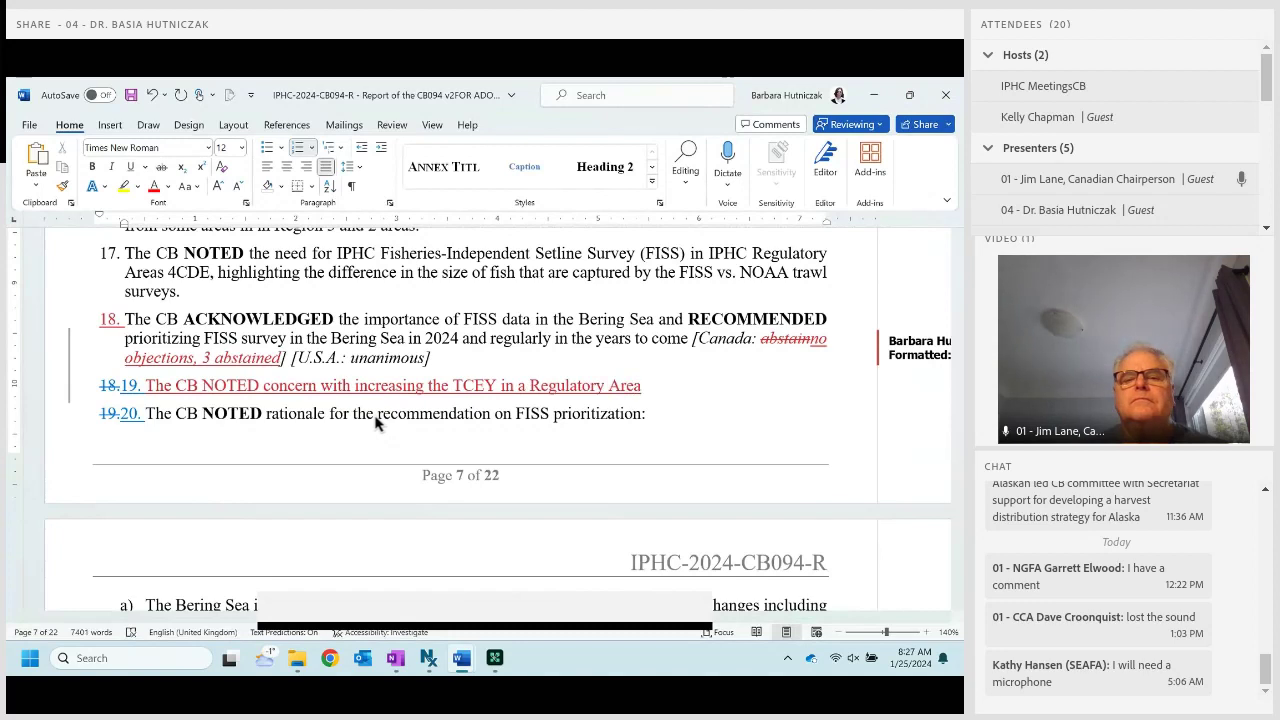
Finish the new paragraph's sentence with "in the absence of FISS or trawl survey data." and make its word NOTED bold.
type("the absenb")
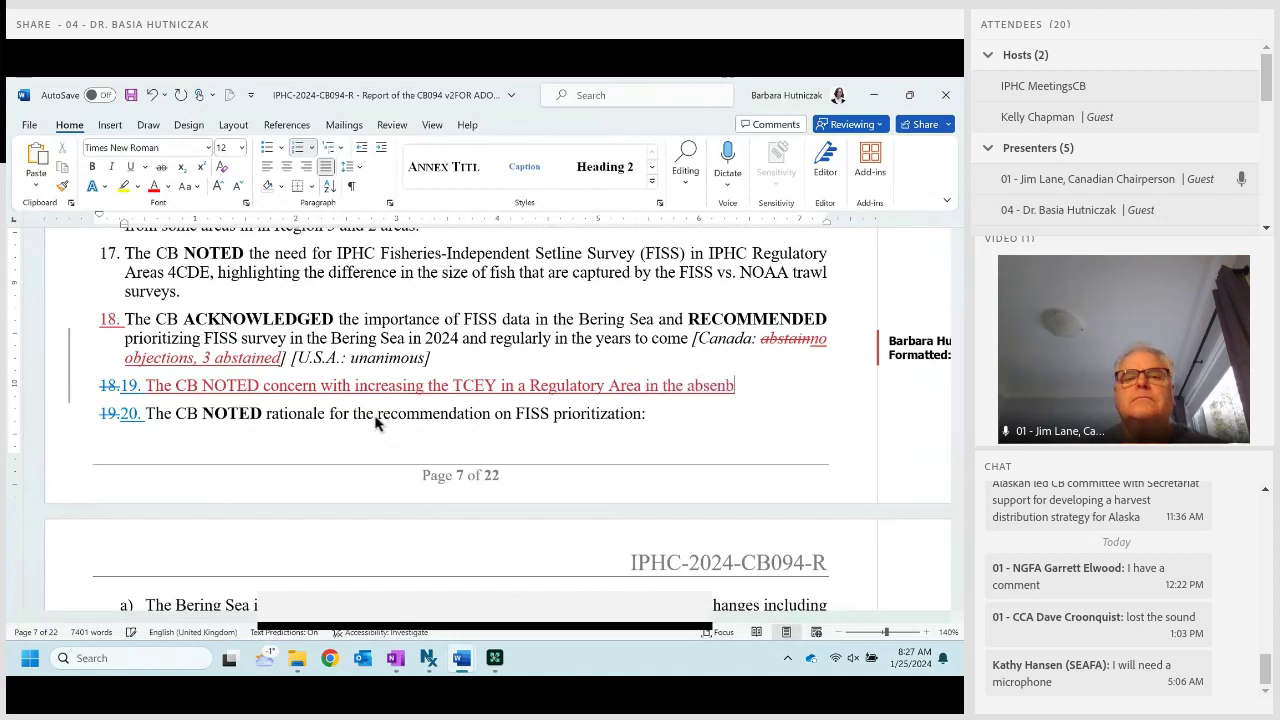
key("BackSpace")
type("ce of FISS")
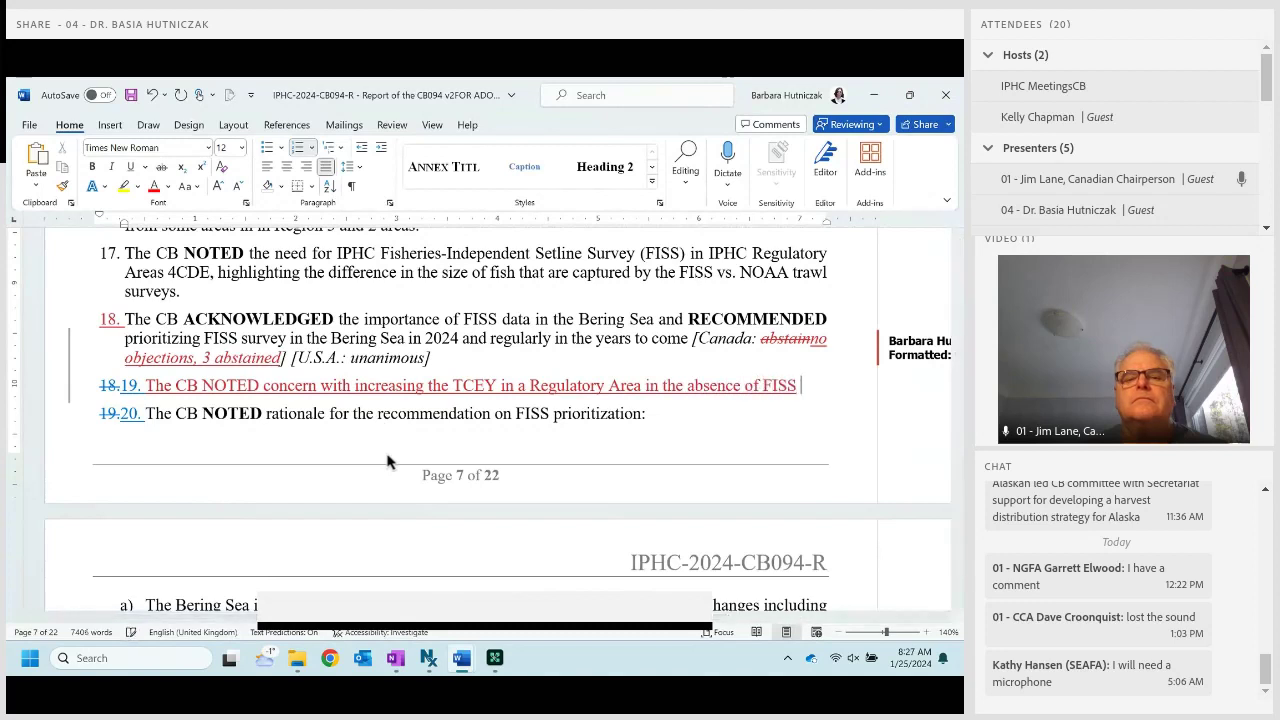
type(" or tra")
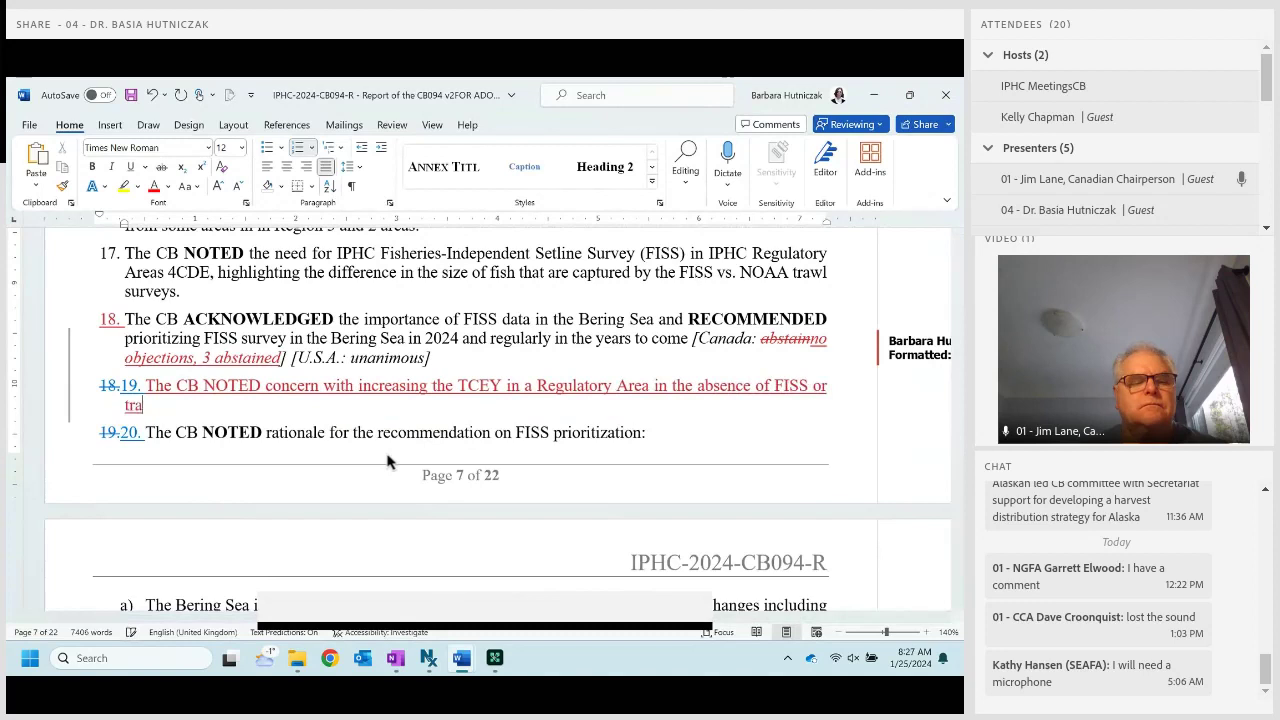
type("wl survey data.")
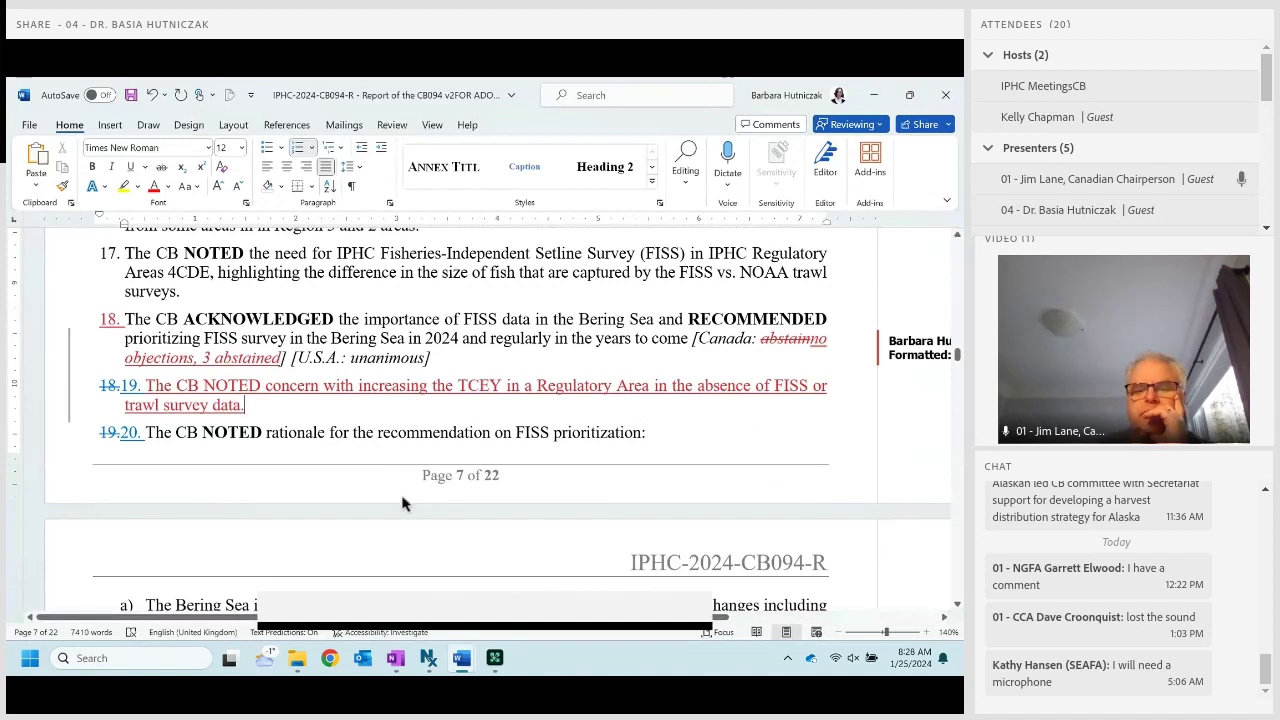
double_click(232, 386)
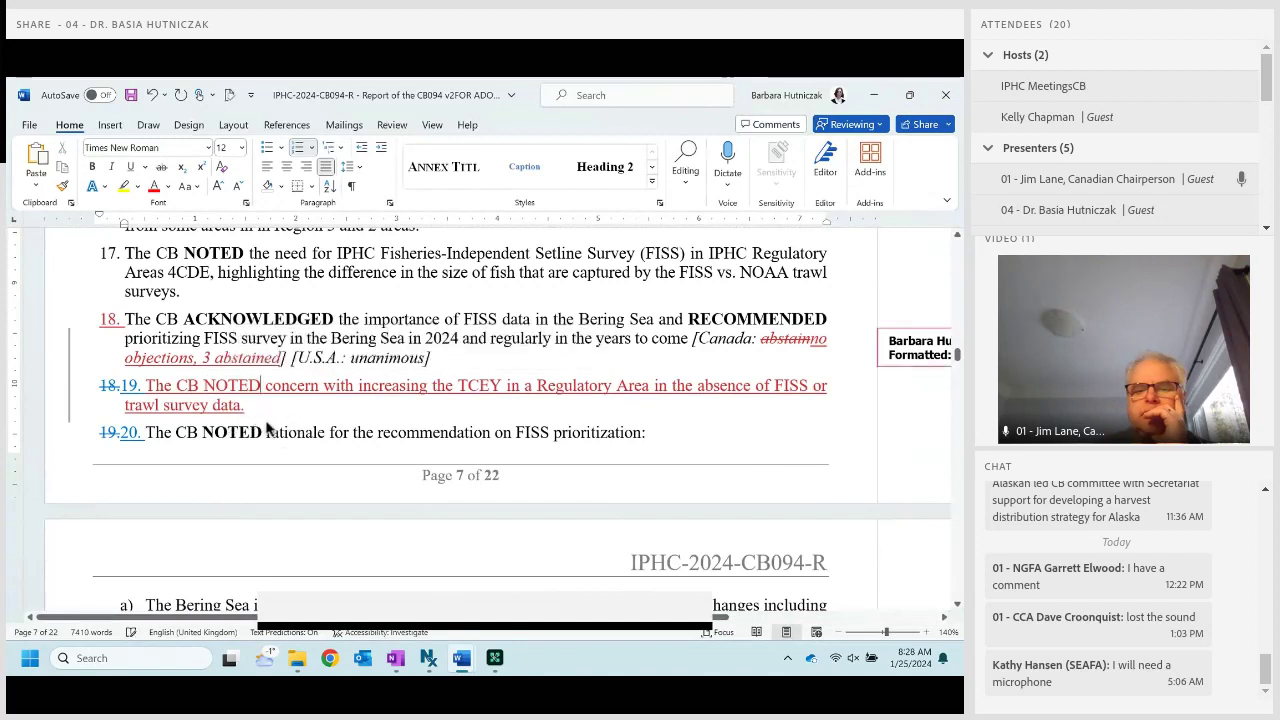
left_click(92, 166)
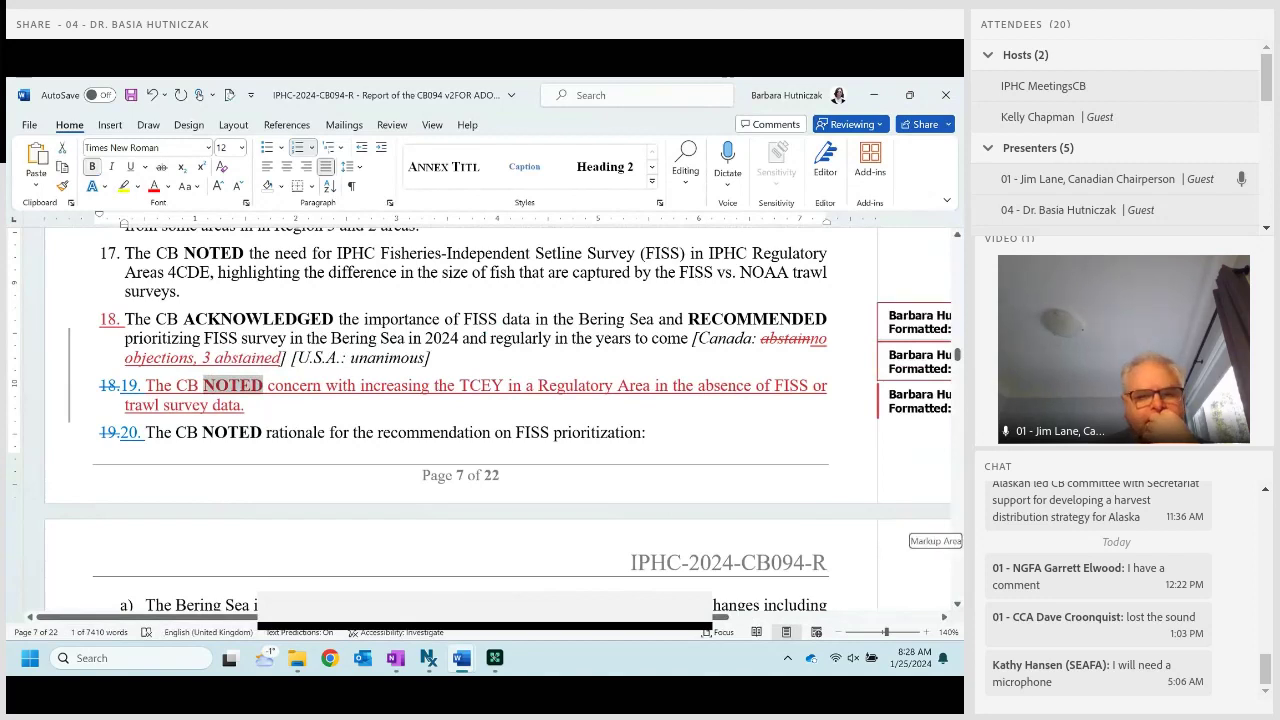
Review the FISS prioritization rationale, the follow-up comments and the ACDC discussion paragraph through the start of the fishing periods section.
scroll(486, 419, "down", 1)
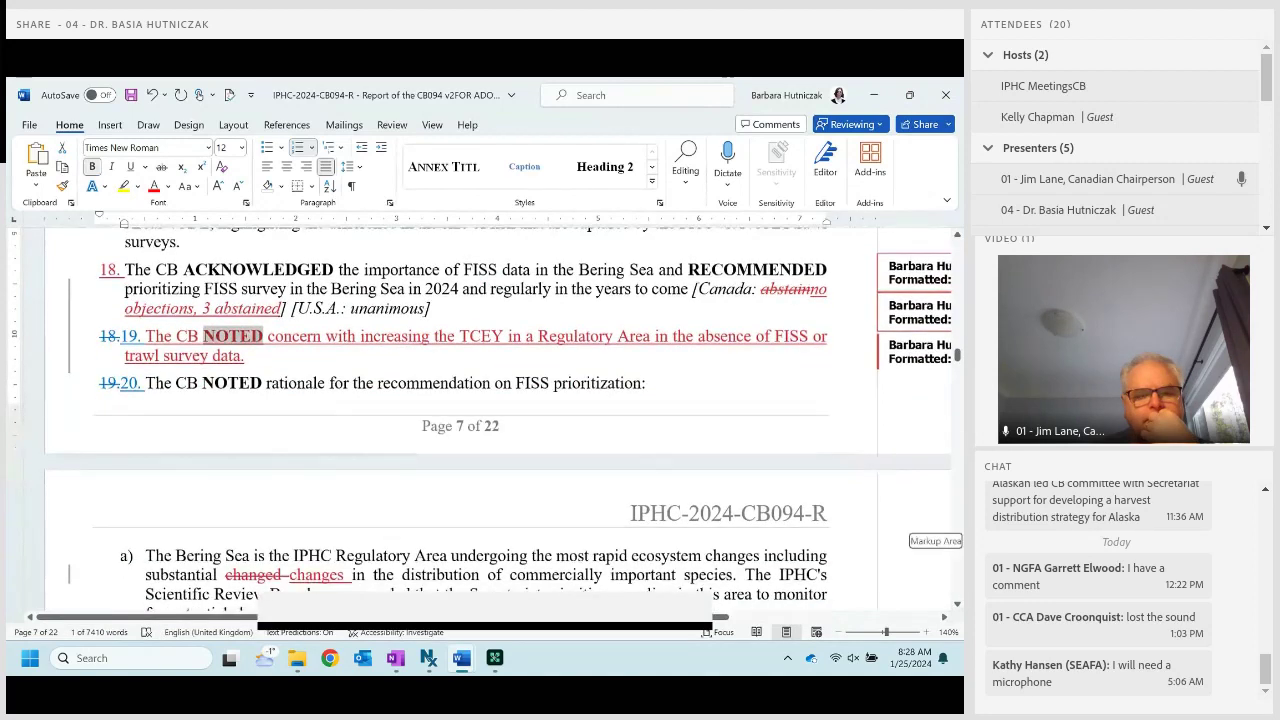
scroll(486, 419, "down", 4)
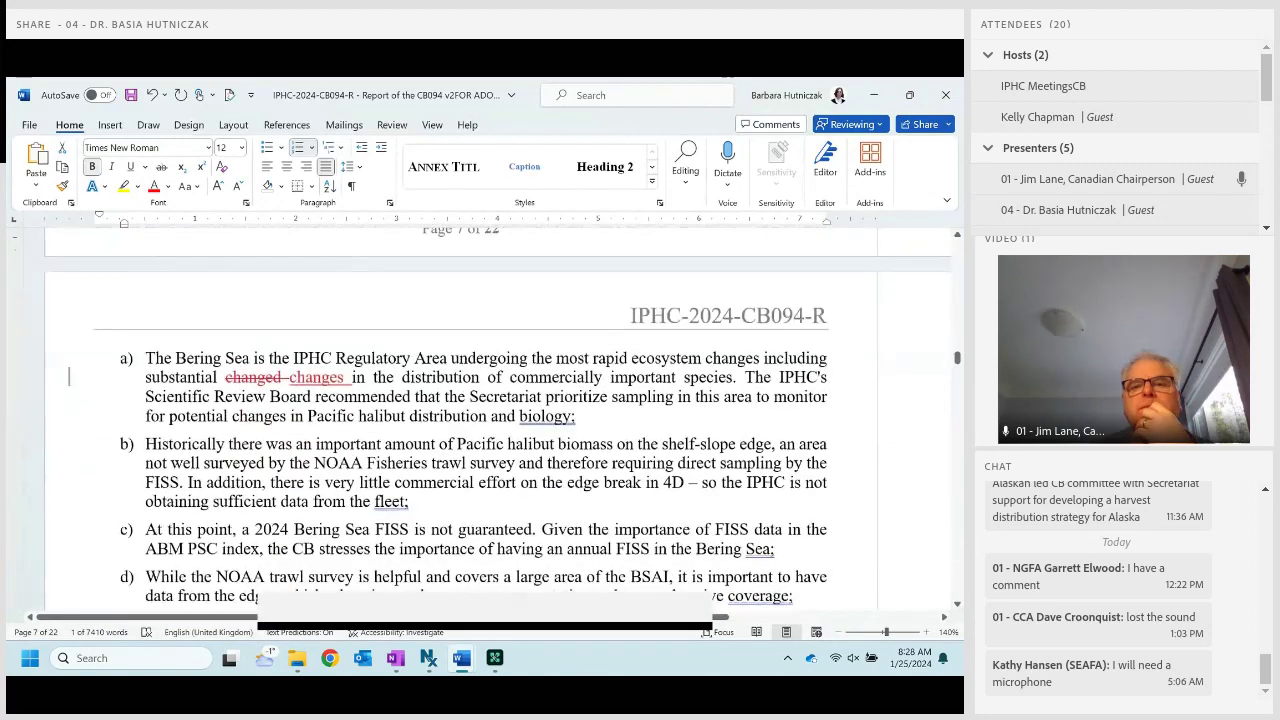
scroll(486, 419, "down", 1)
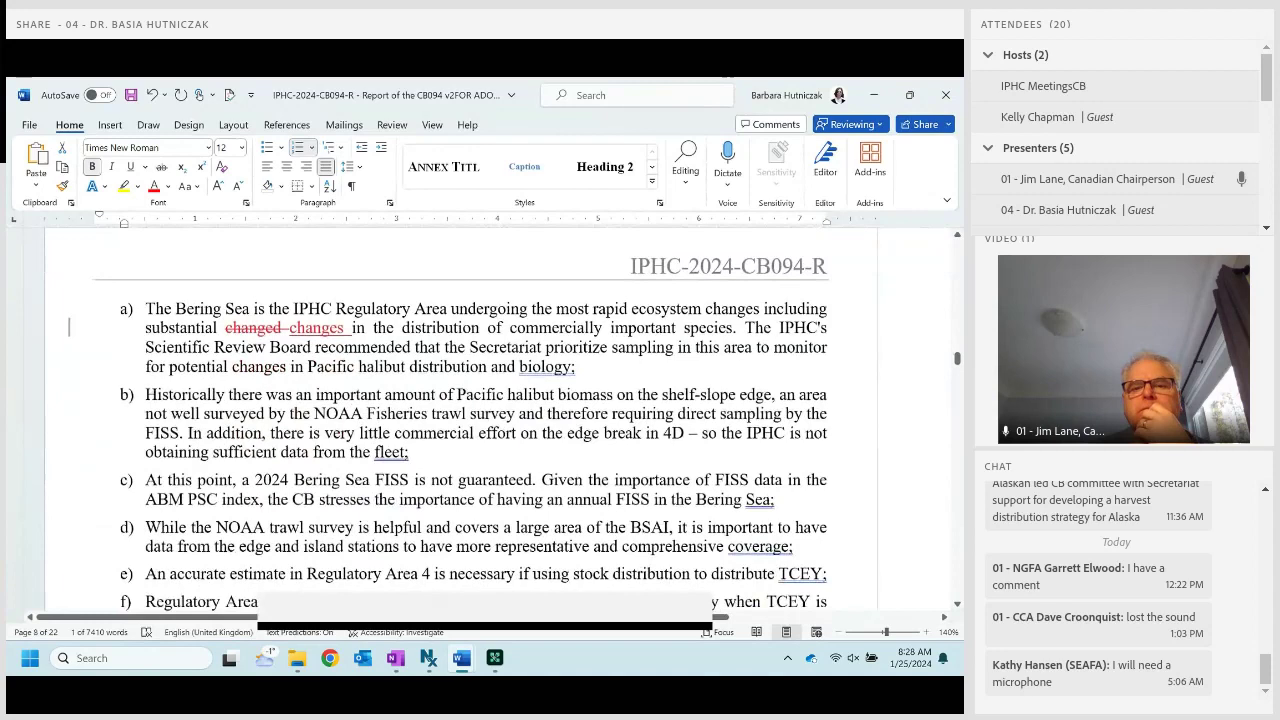
scroll(486, 419, "down", 2)
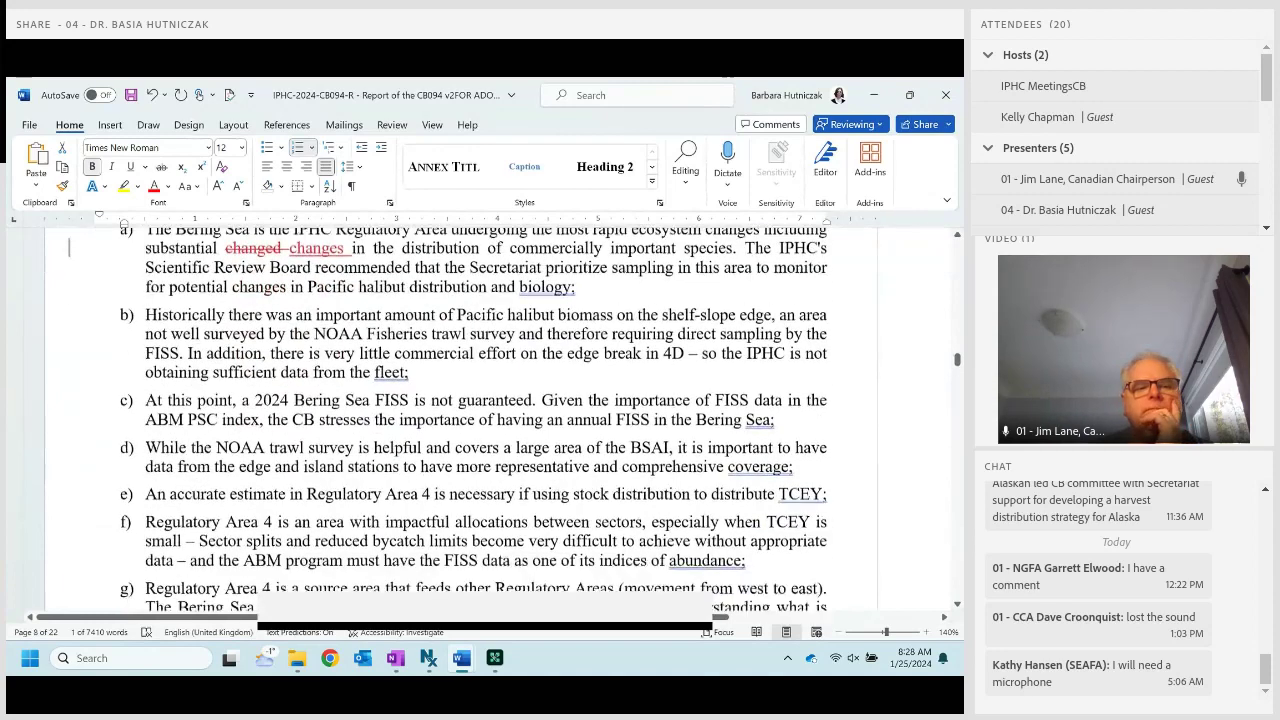
scroll(486, 419, "down", 3)
scroll(486, 419, "down", 1)
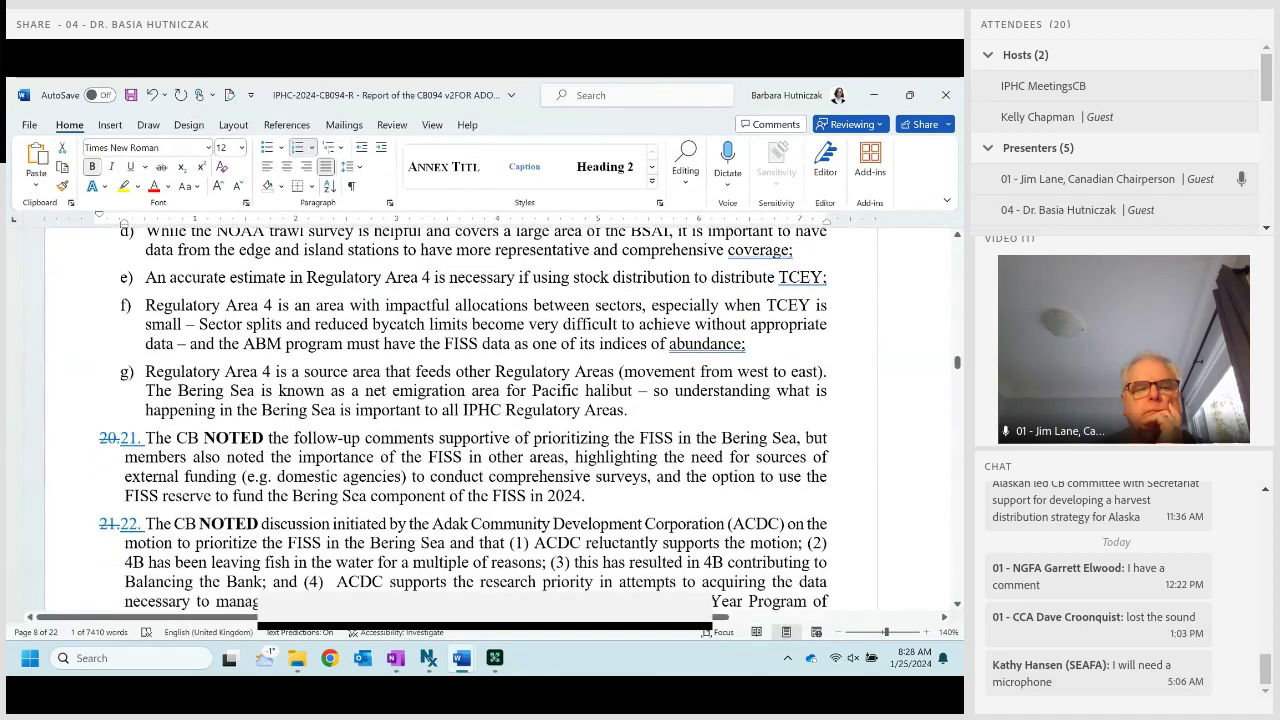
scroll(486, 419, "down", 2)
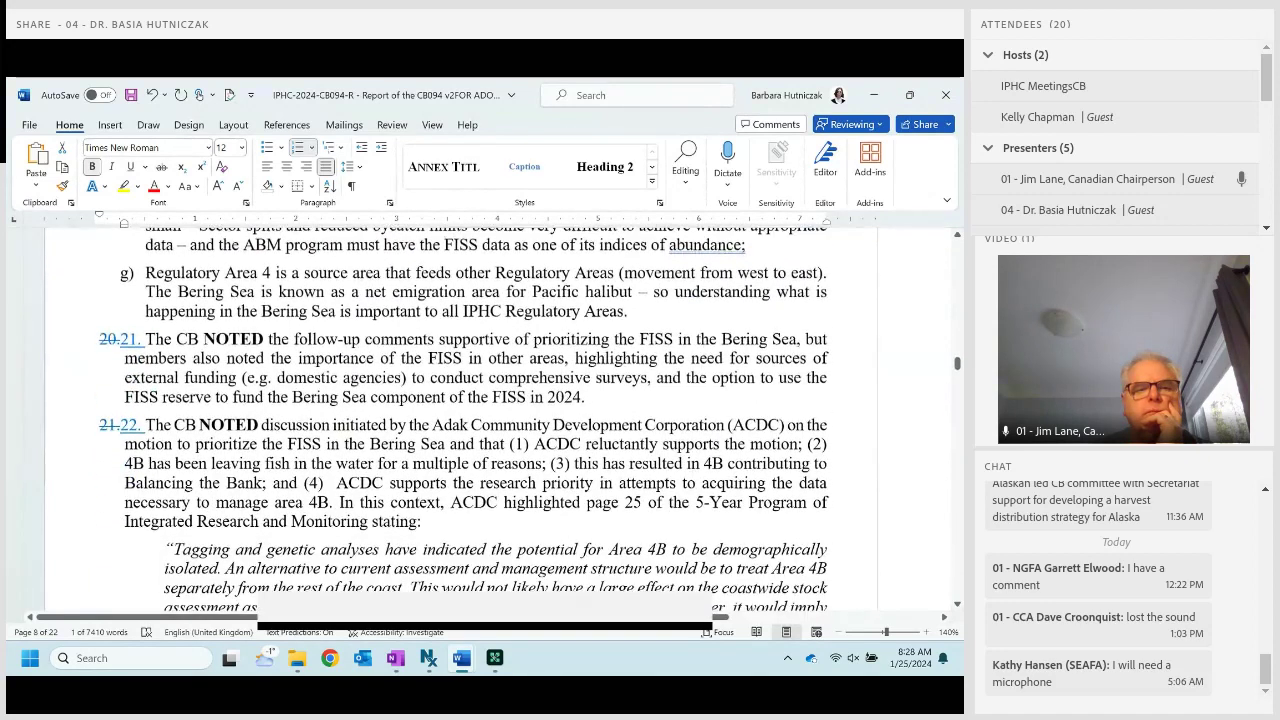
scroll(486, 419, "down", 1)
scroll(486, 419, "down", 1)
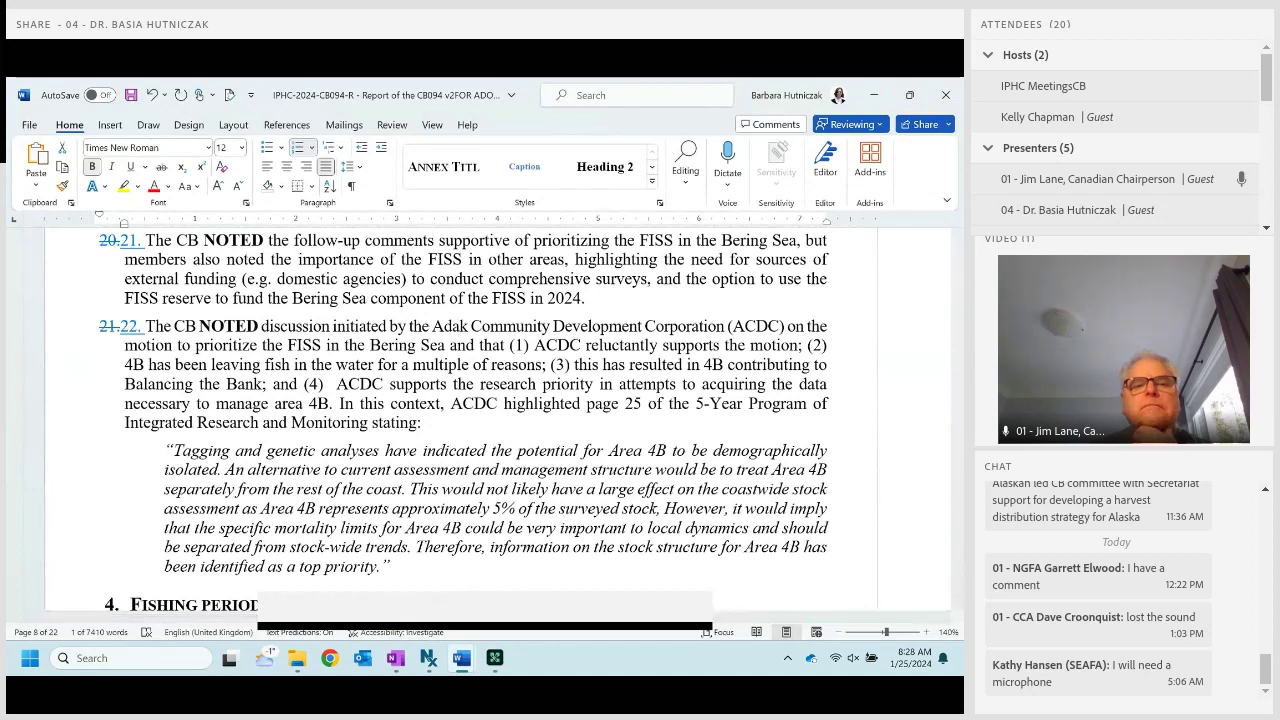
scroll(486, 419, "down", 1)
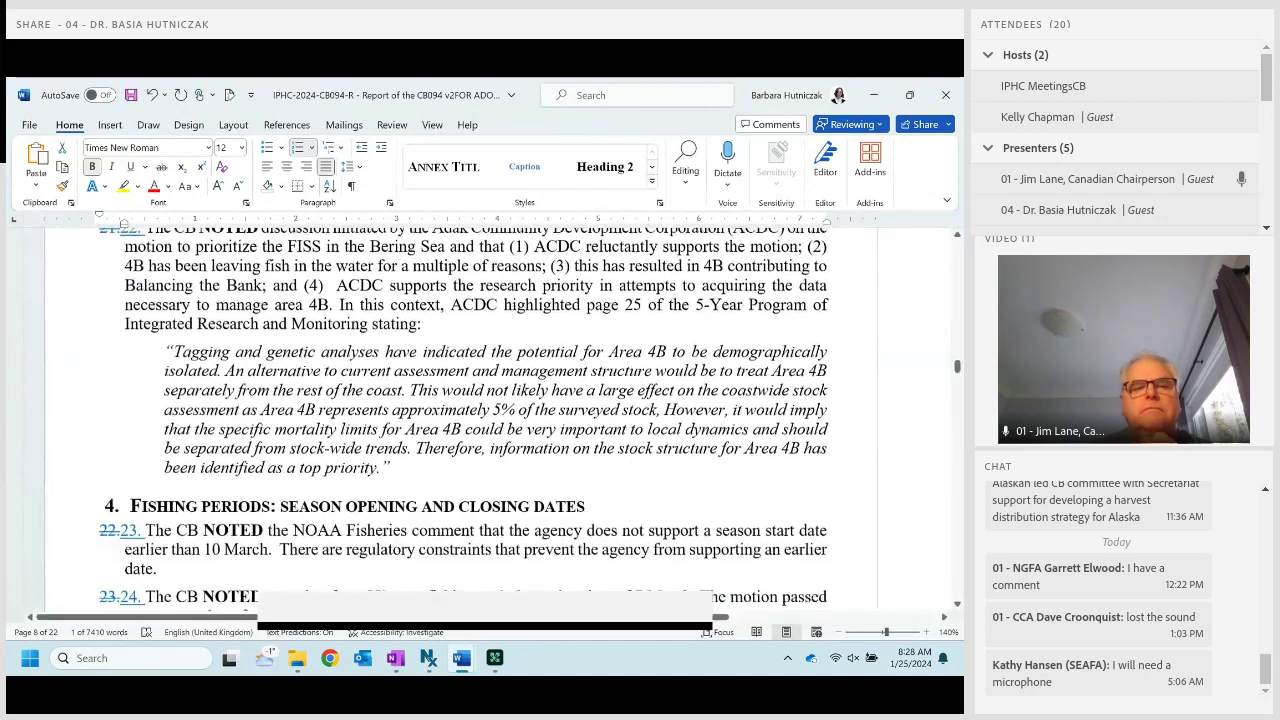
scroll(486, 415, "down", 3)
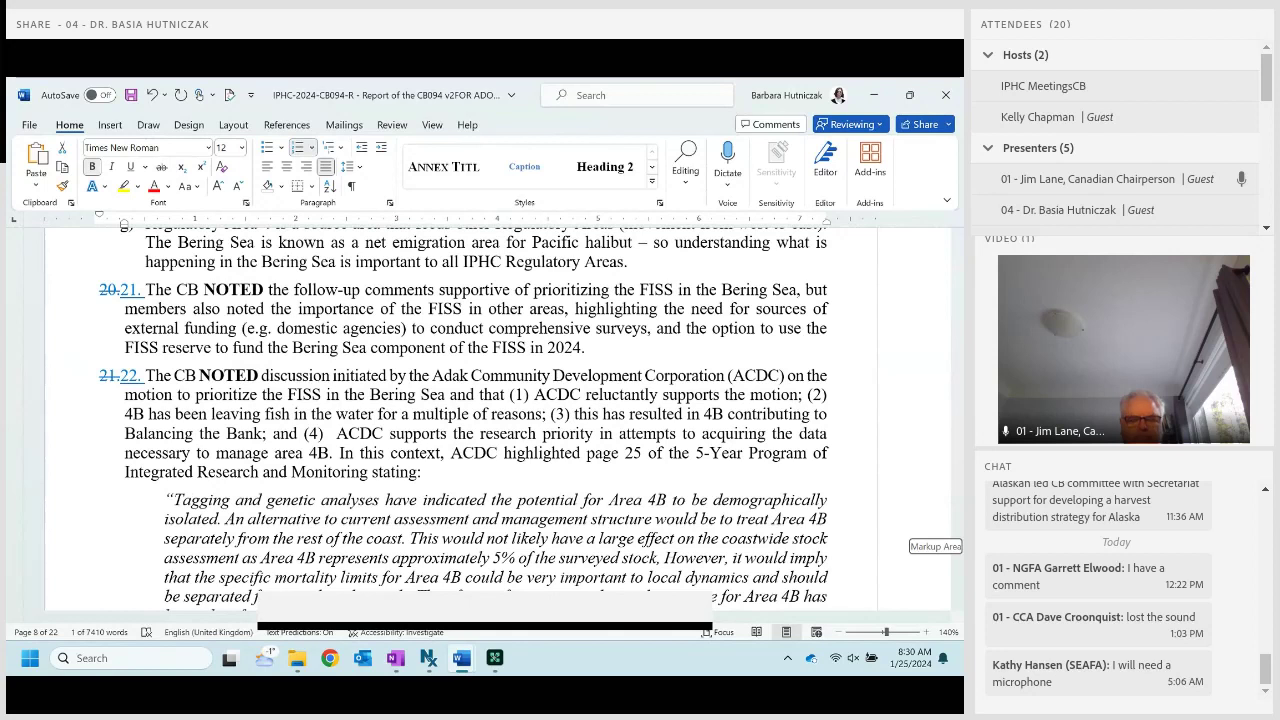
scroll(462, 415, "down", 1)
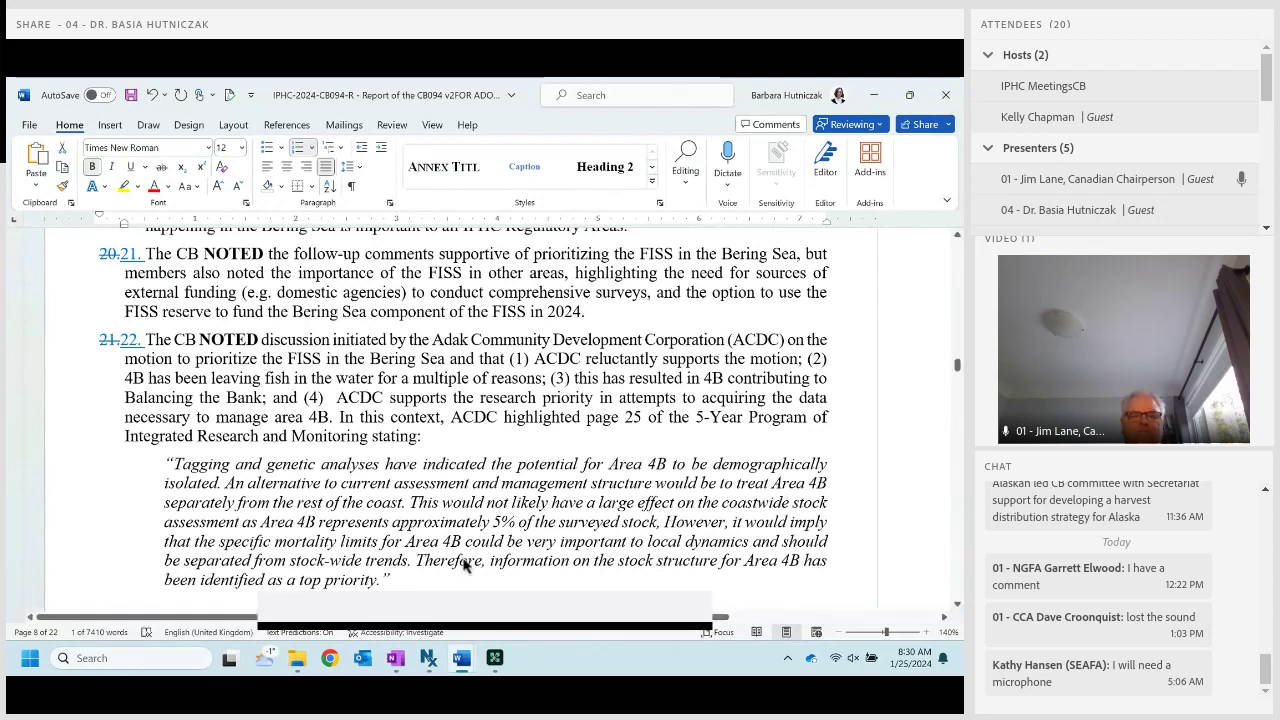
Move the Adak Community Development Corporation (ACDC) discussion paragraph and its Area 4B quotation from the FISS section to directly after paragraph 34.
left_click_drag(466, 572, 55, 383)
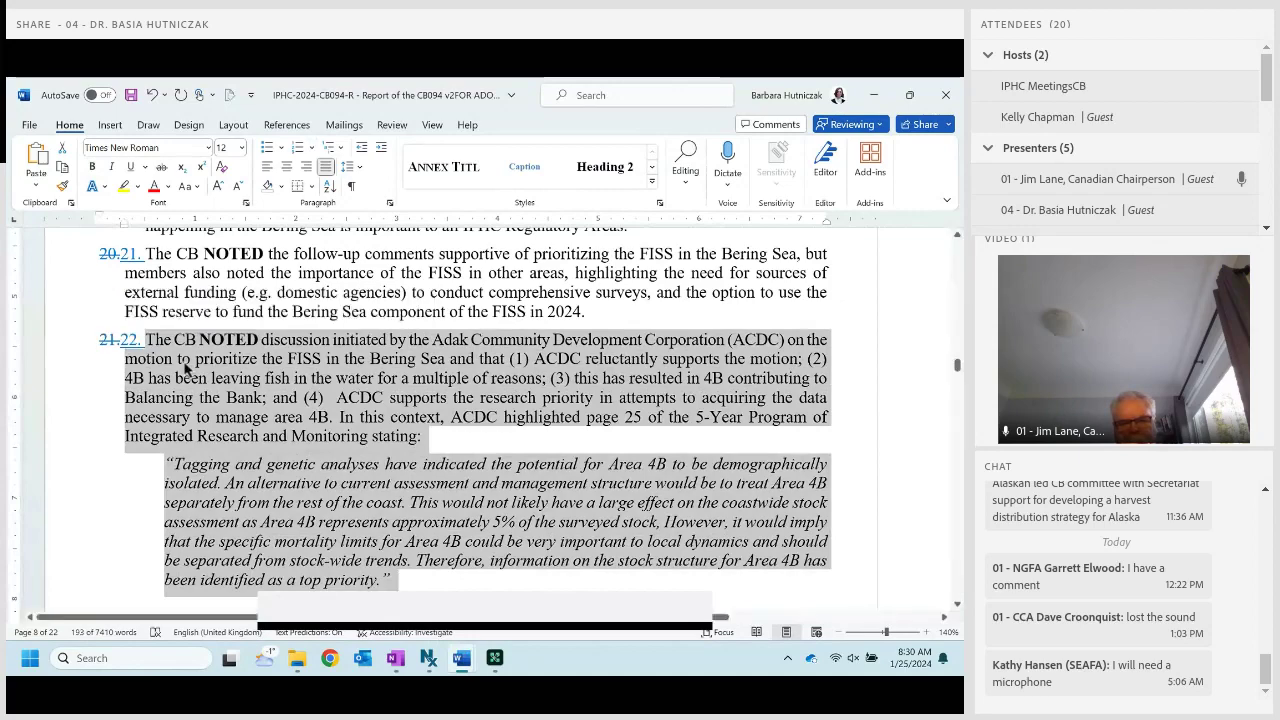
key("Delete")
scroll(446, 510, "down", 6)
scroll(446, 510, "down", 10)
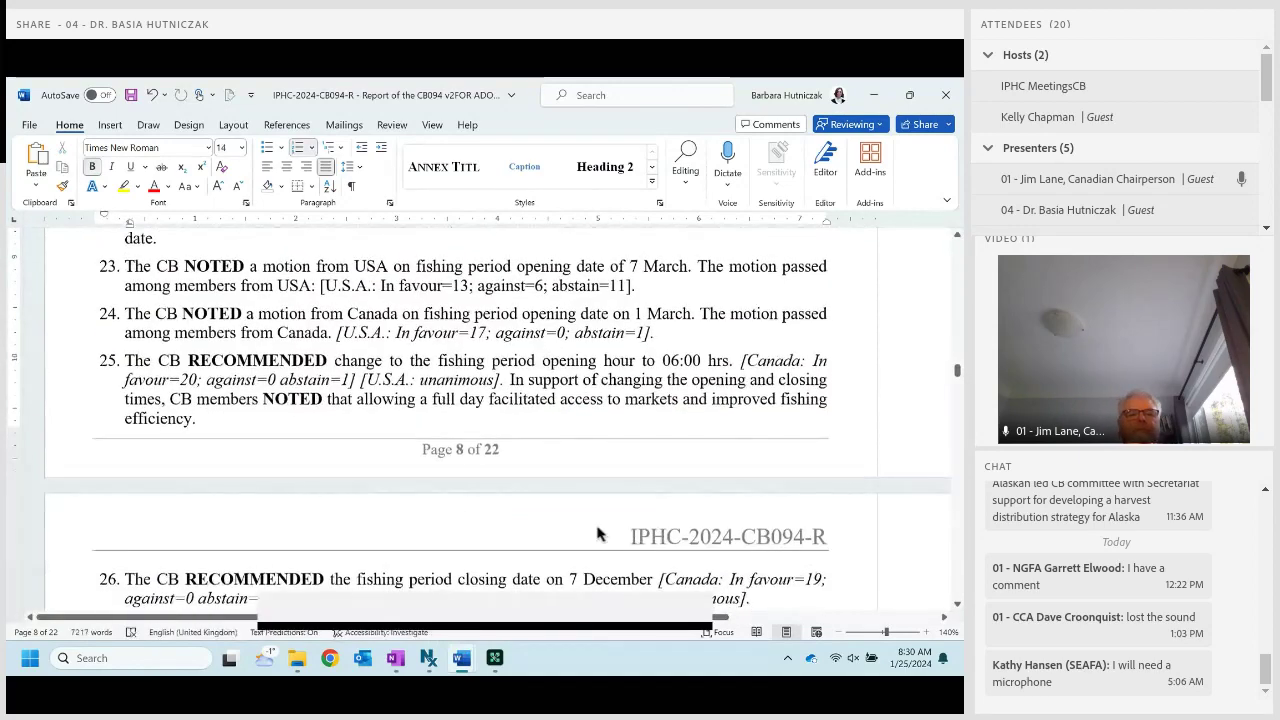
scroll(586, 512, "down", 12)
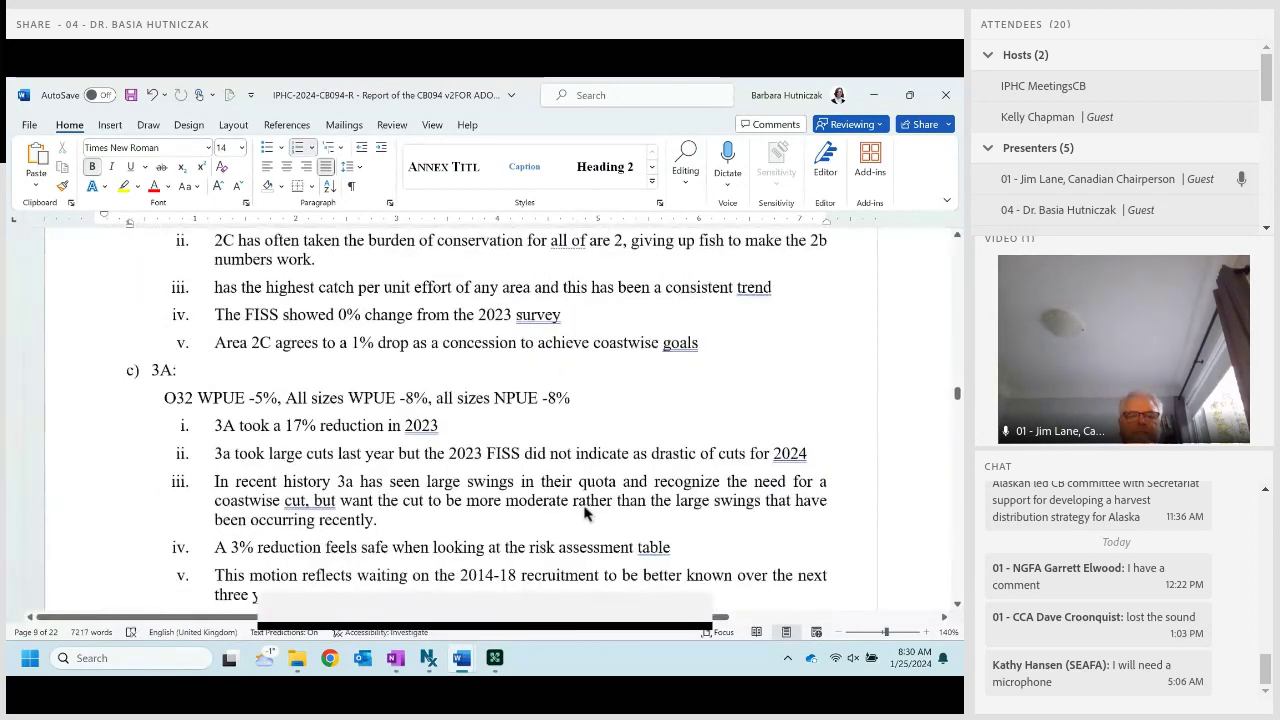
scroll(586, 513, "down", 12)
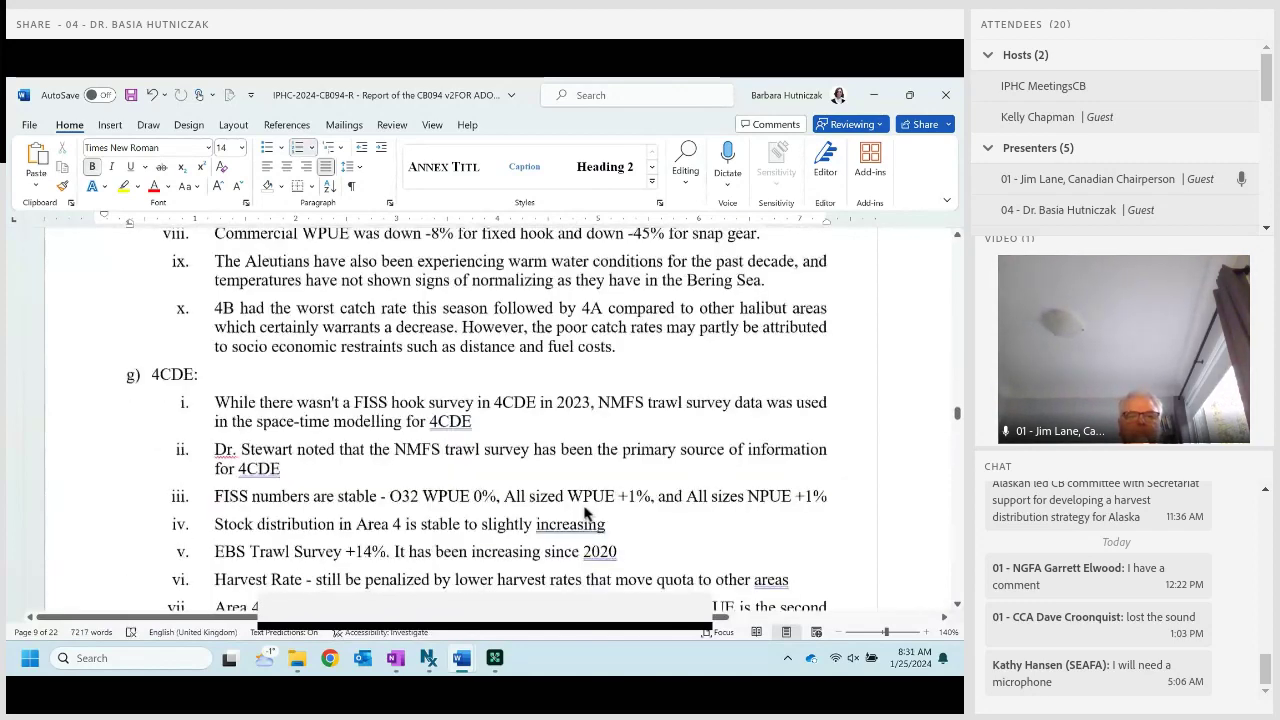
scroll(586, 513, "up", 3)
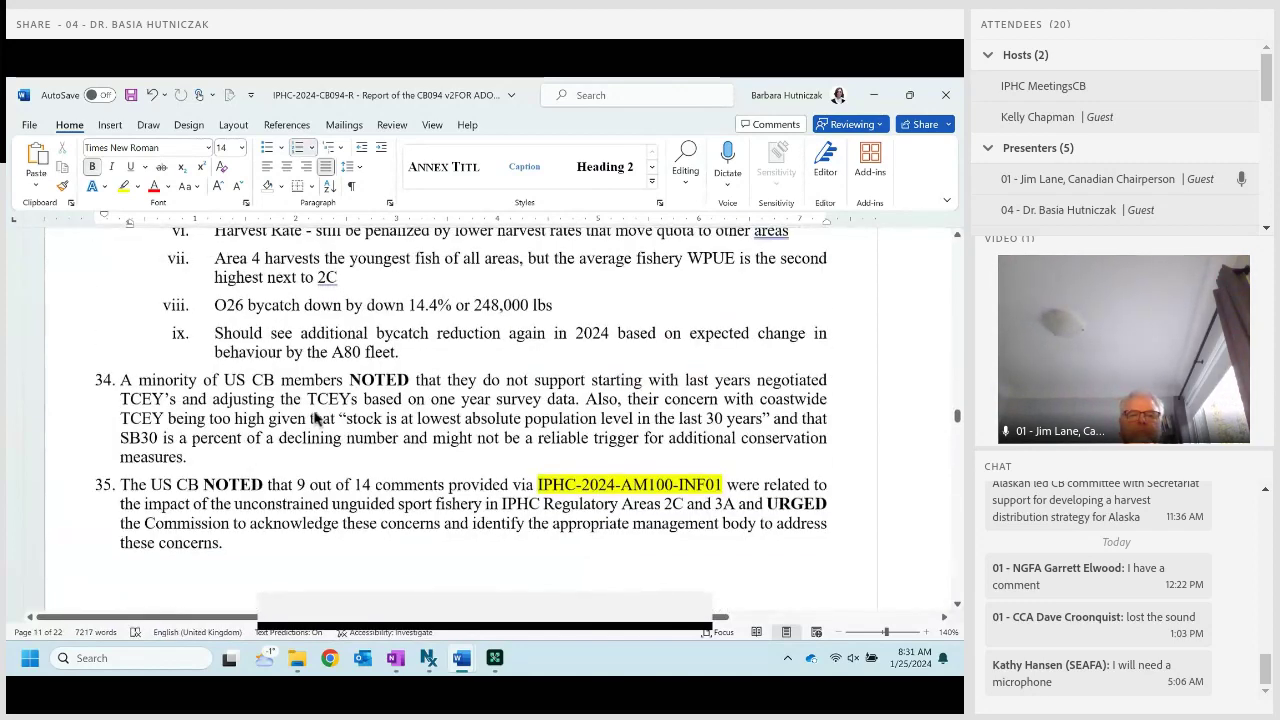
scroll(528, 560, "down", 4)
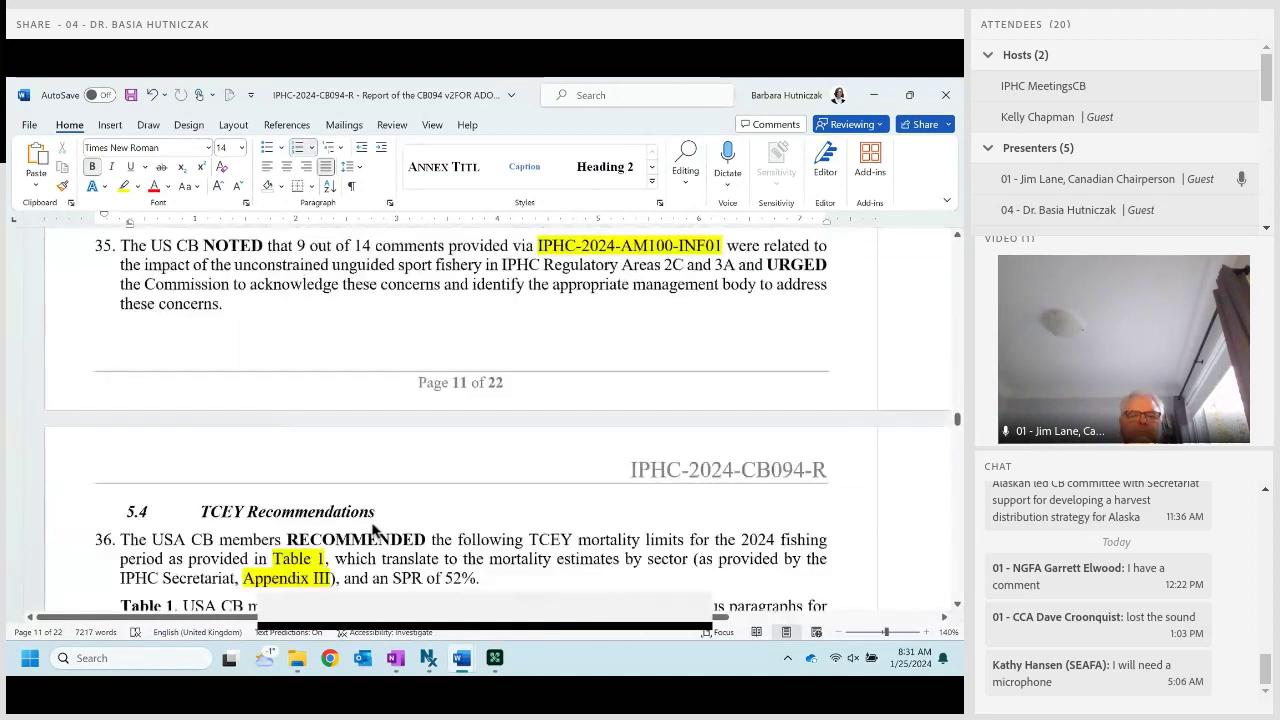
left_click(272, 277)
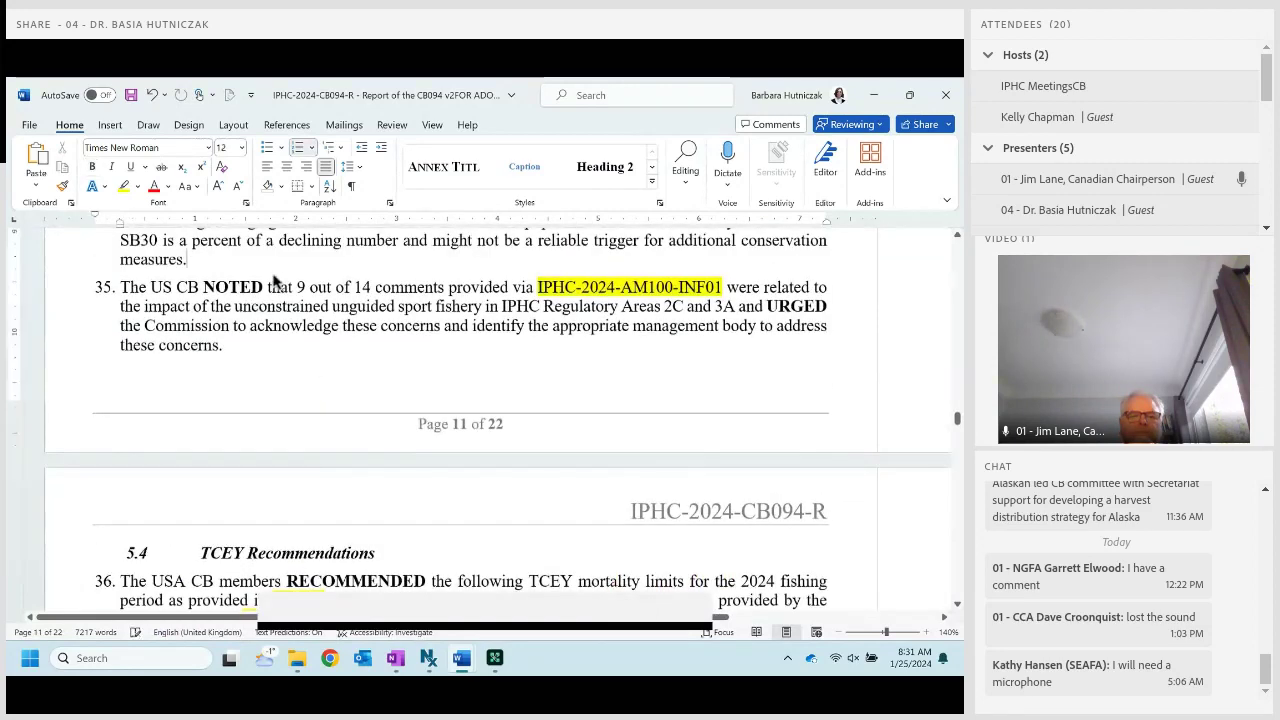
key("Return")
key("ctrl+v")
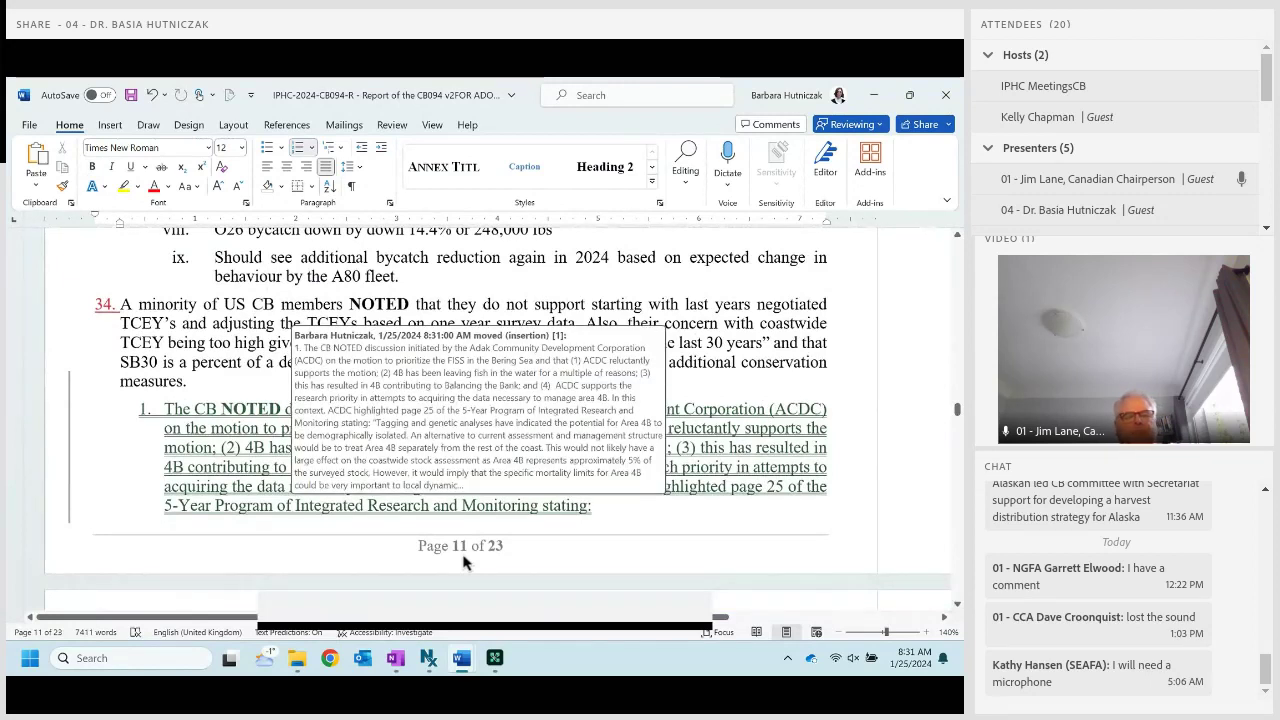
Examine the moved ACDC paragraph and its quotation, along with the preceding area-by-area rationale lists in the distribution section.
scroll(487, 430, "down", 6)
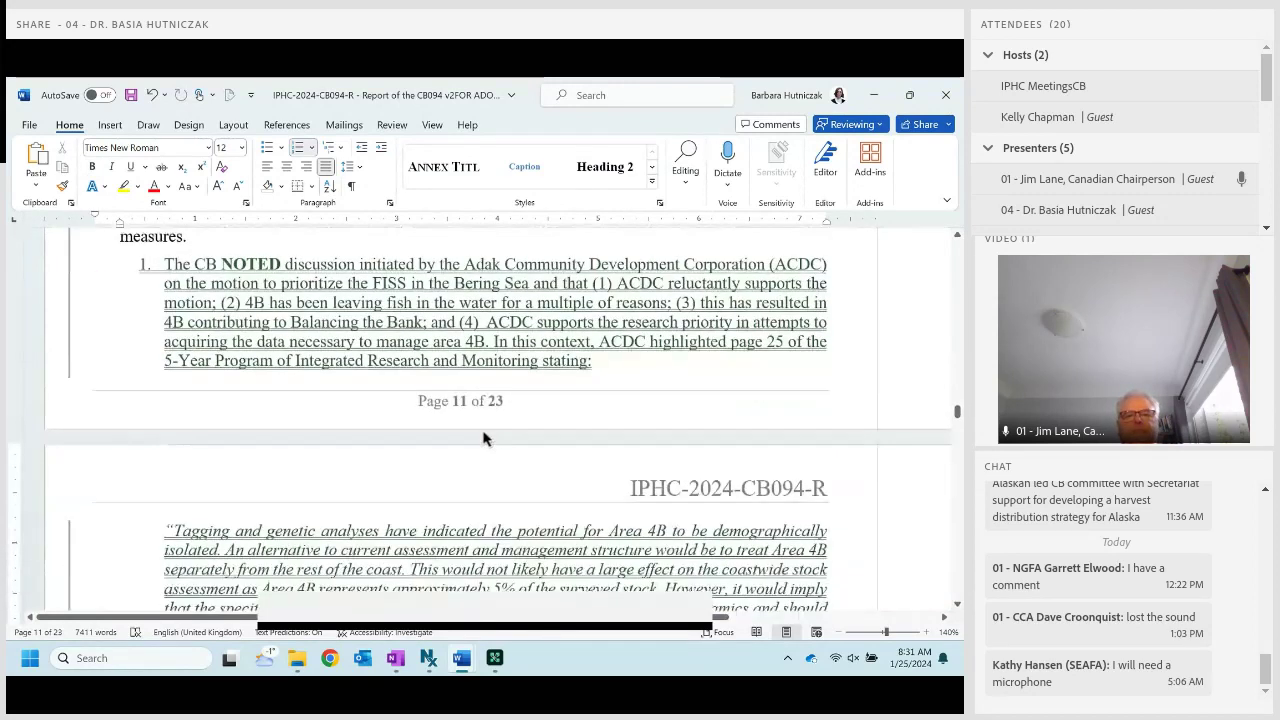
scroll(487, 427, "up", 10)
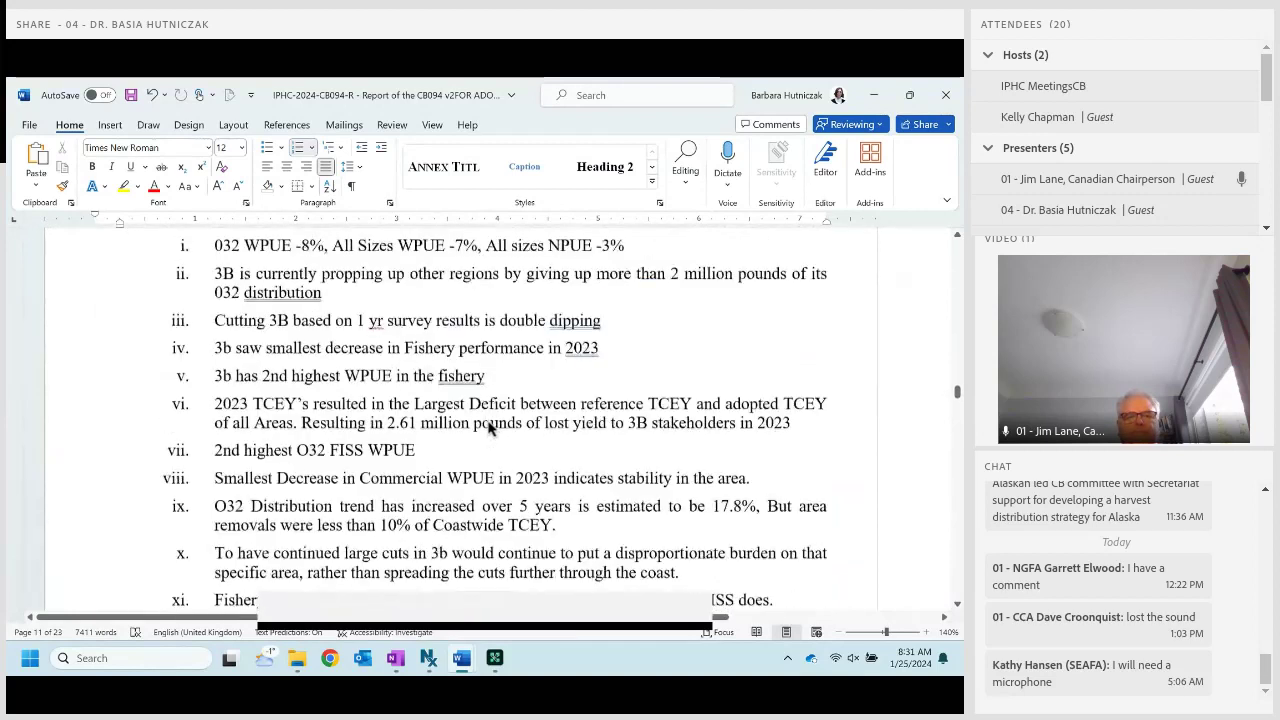
scroll(488, 428, "up", 2)
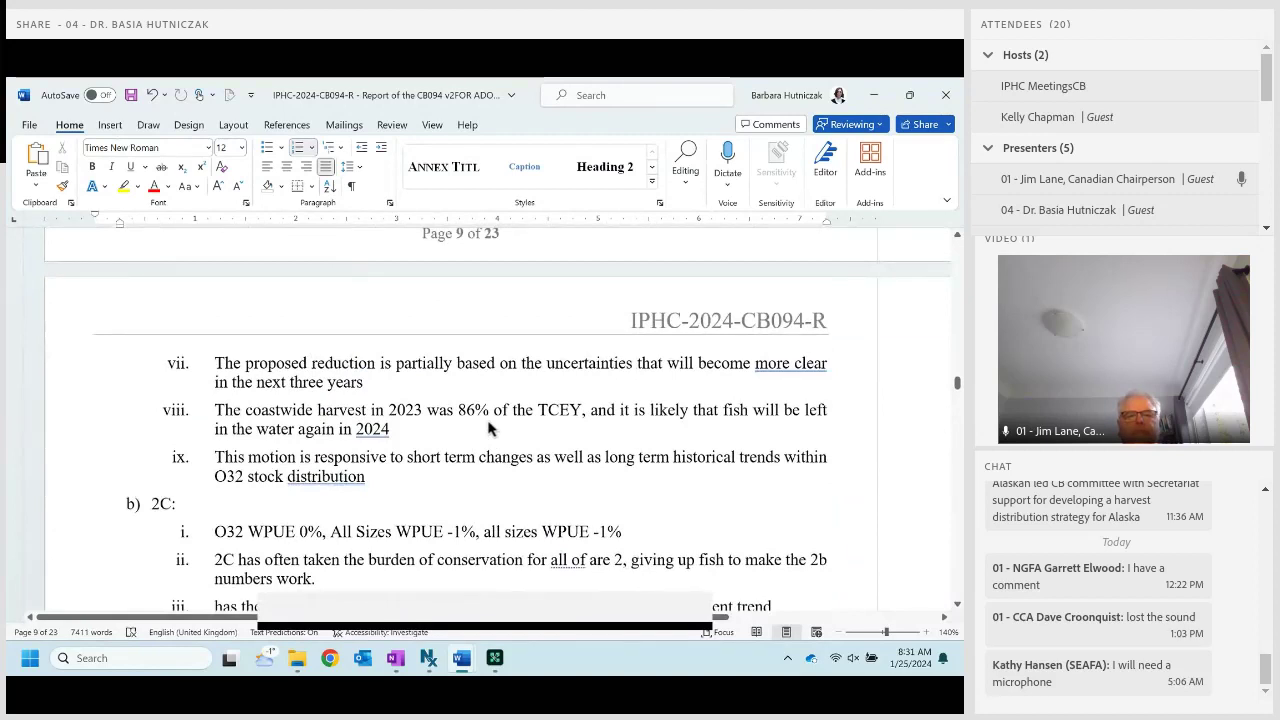
scroll(488, 428, "up", 1)
scroll(488, 428, "down", 12)
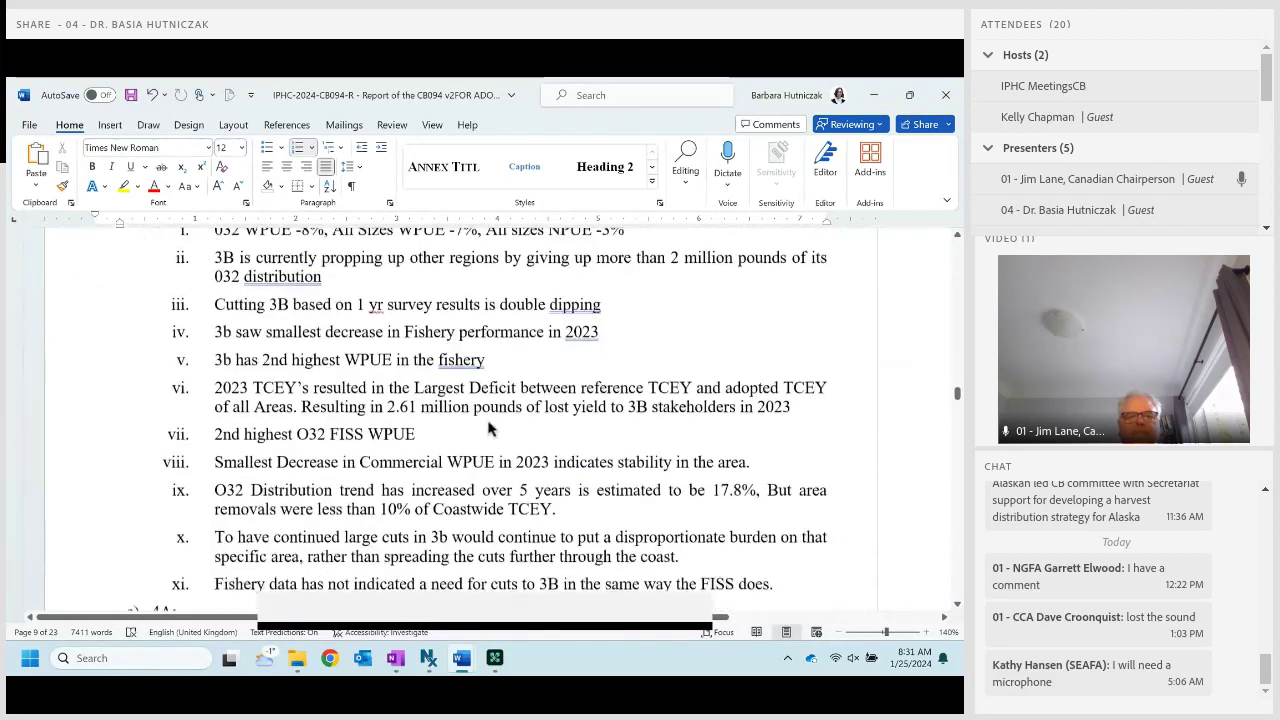
scroll(488, 428, "down", 8)
left_click_drag(957, 397, 957, 412)
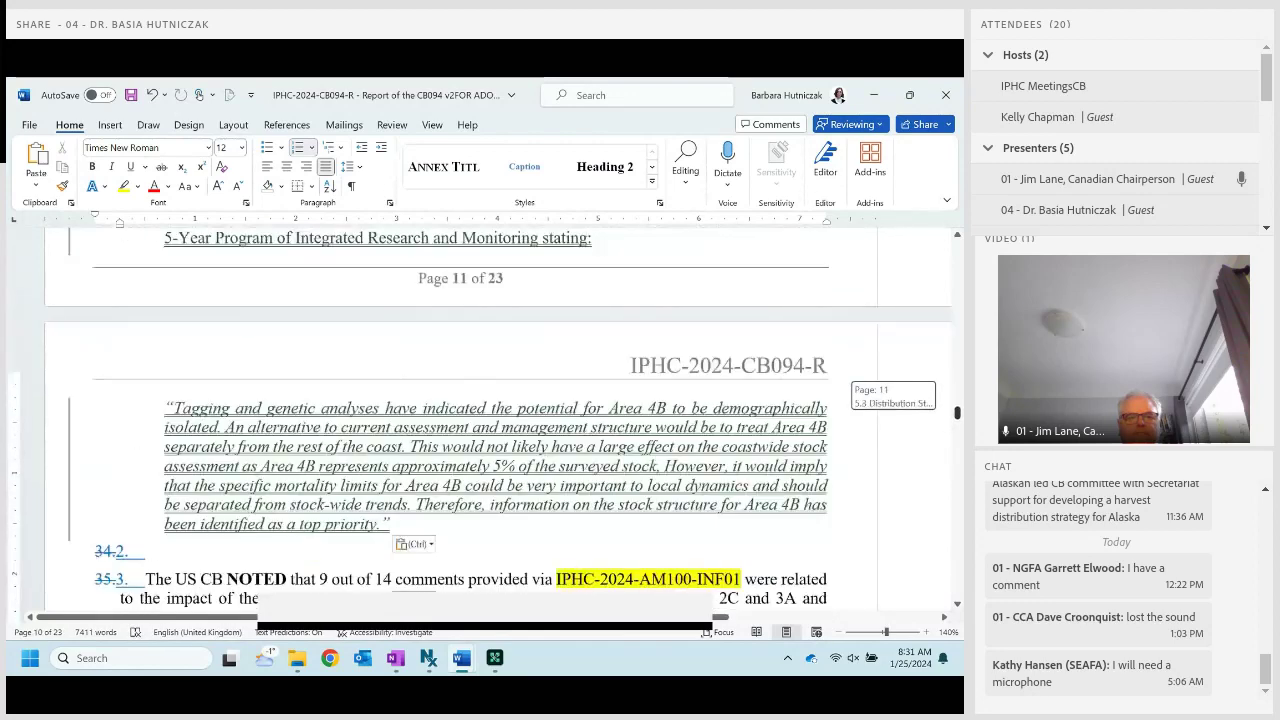
scroll(920, 457, "up", 3)
scroll(920, 457, "down", 1)
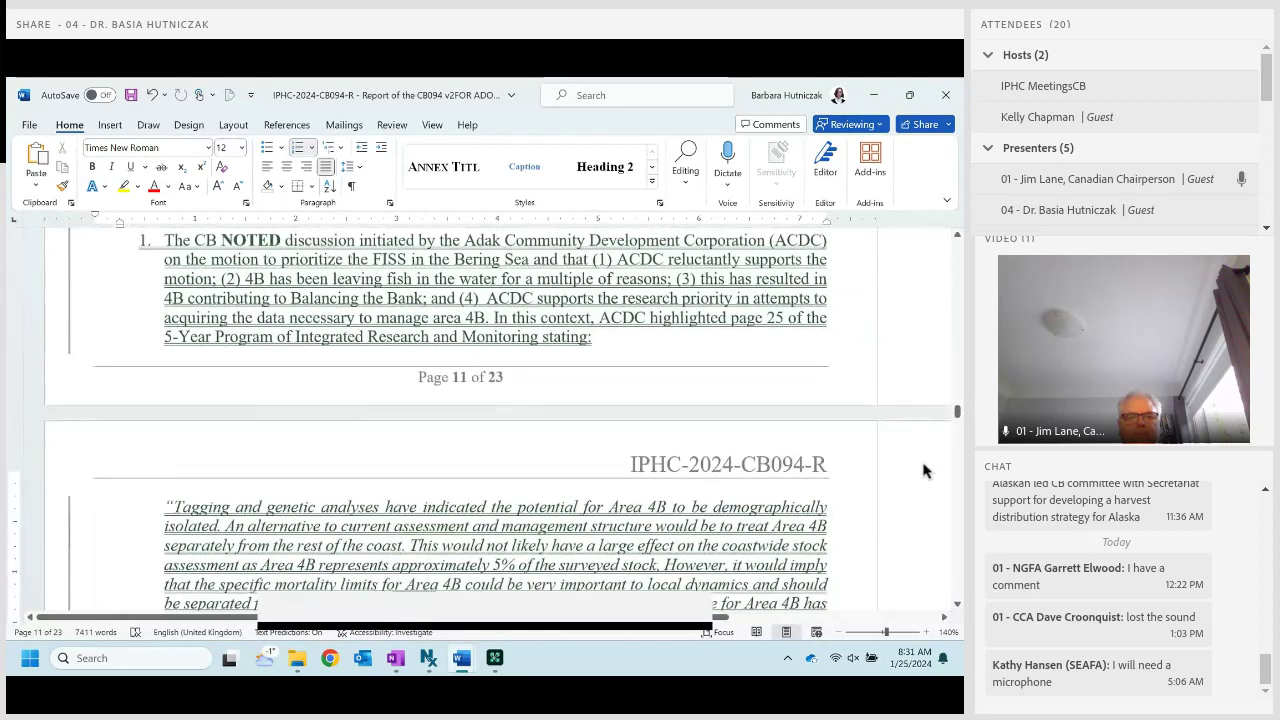
scroll(923, 470, "up", 2)
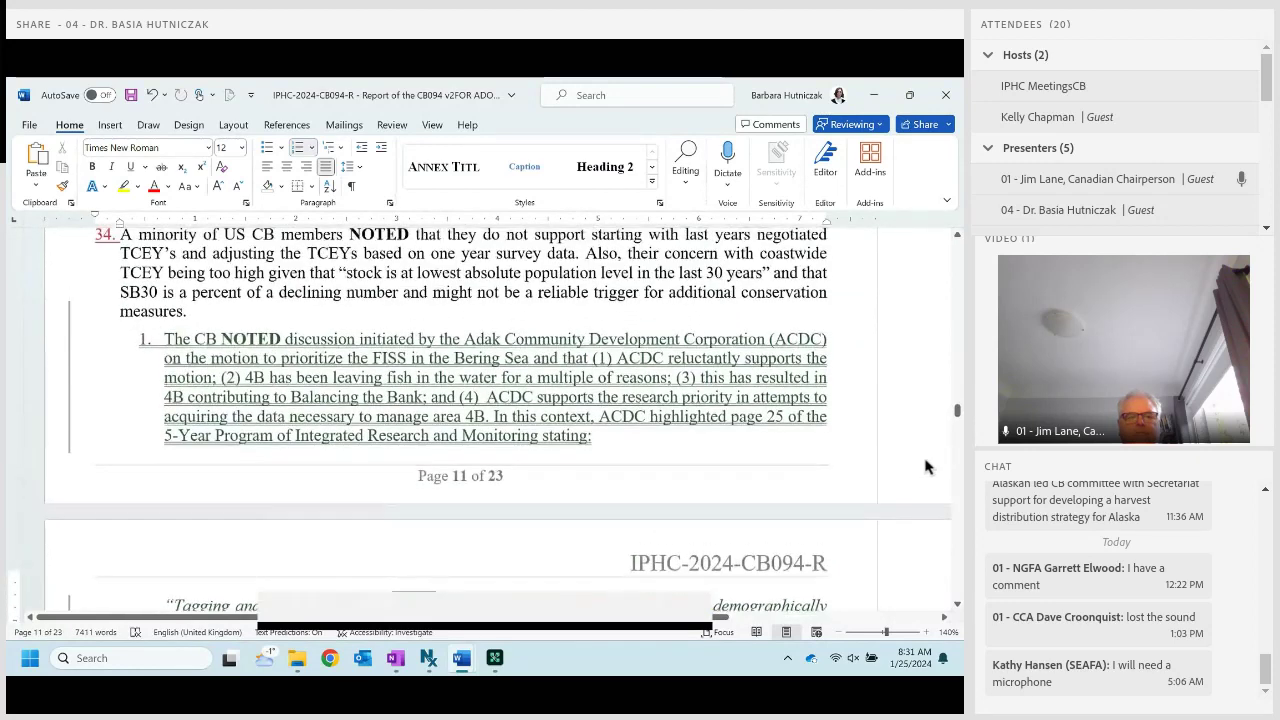
scroll(950, 484, "up", 2)
scroll(950, 484, "down", 2)
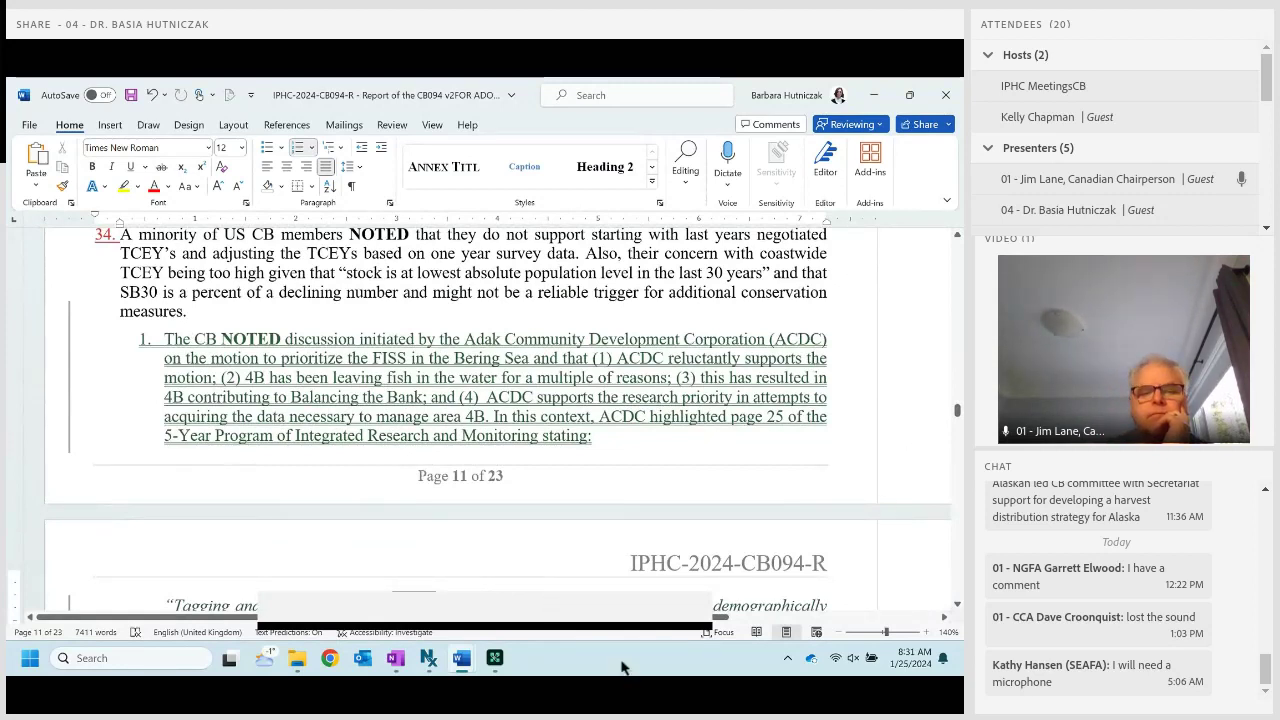
scroll(480, 420, "down", 3)
scroll(480, 420, "up", 2)
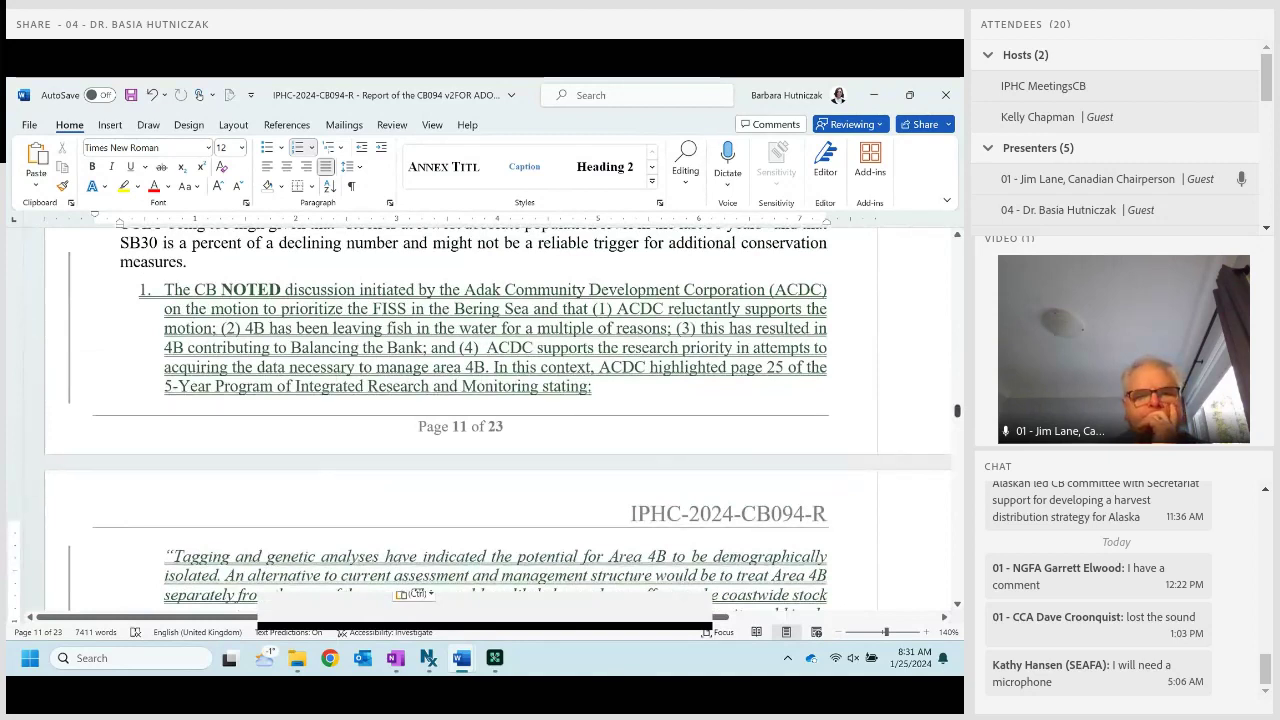
Add a new numbered paragraph after paragraph 24 in the fishing periods section, starting with "The CB NOTED that".
left_click_drag(957, 410, 957, 358)
scroll(925, 553, "down", 8)
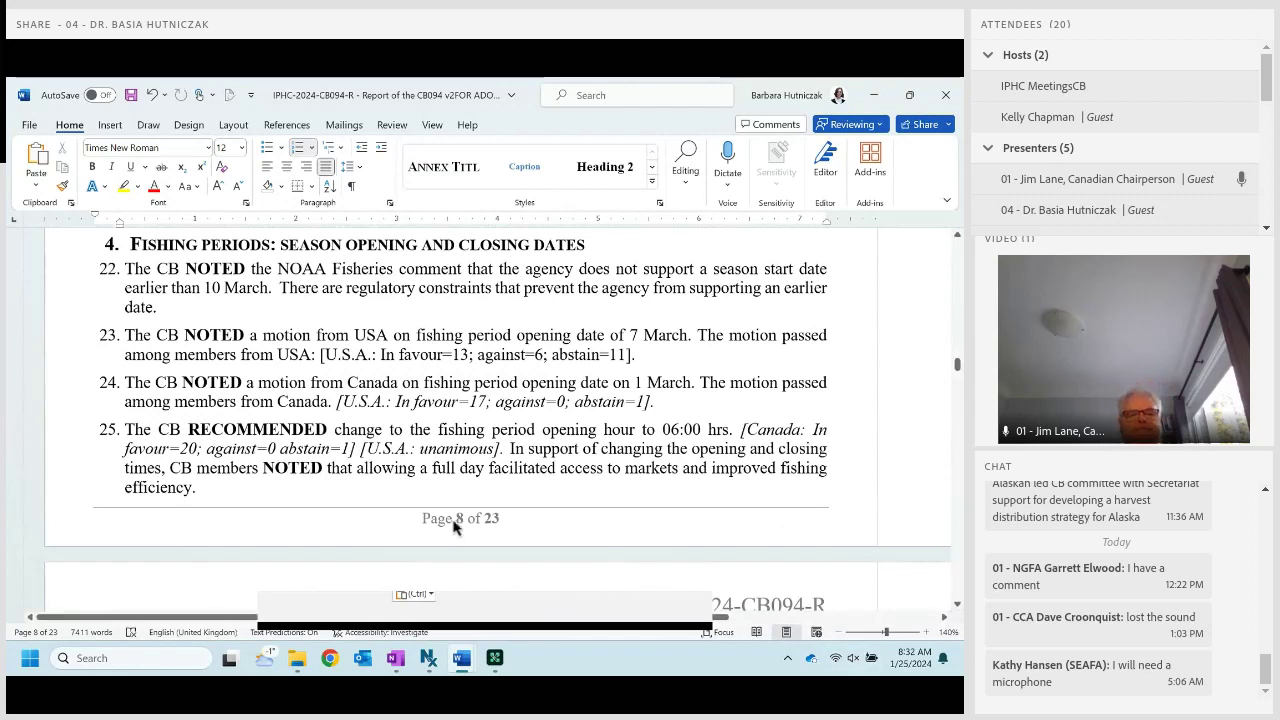
left_click(790, 452)
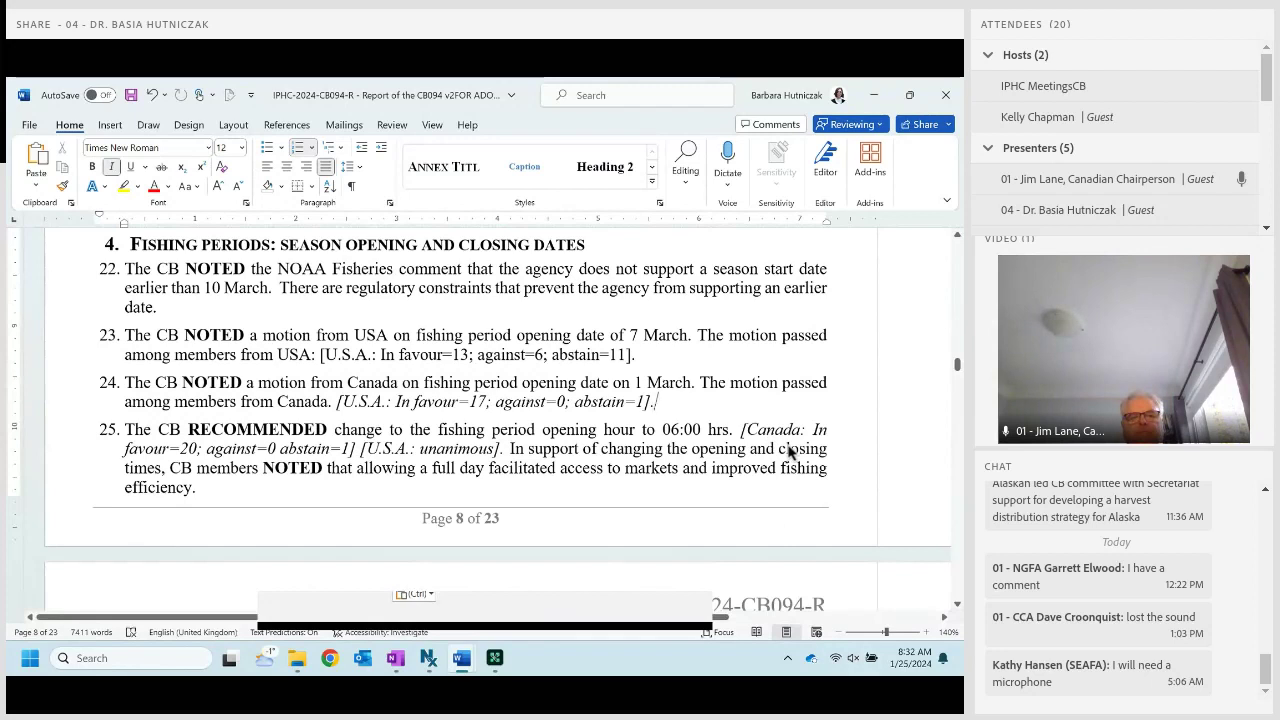
key("Return")
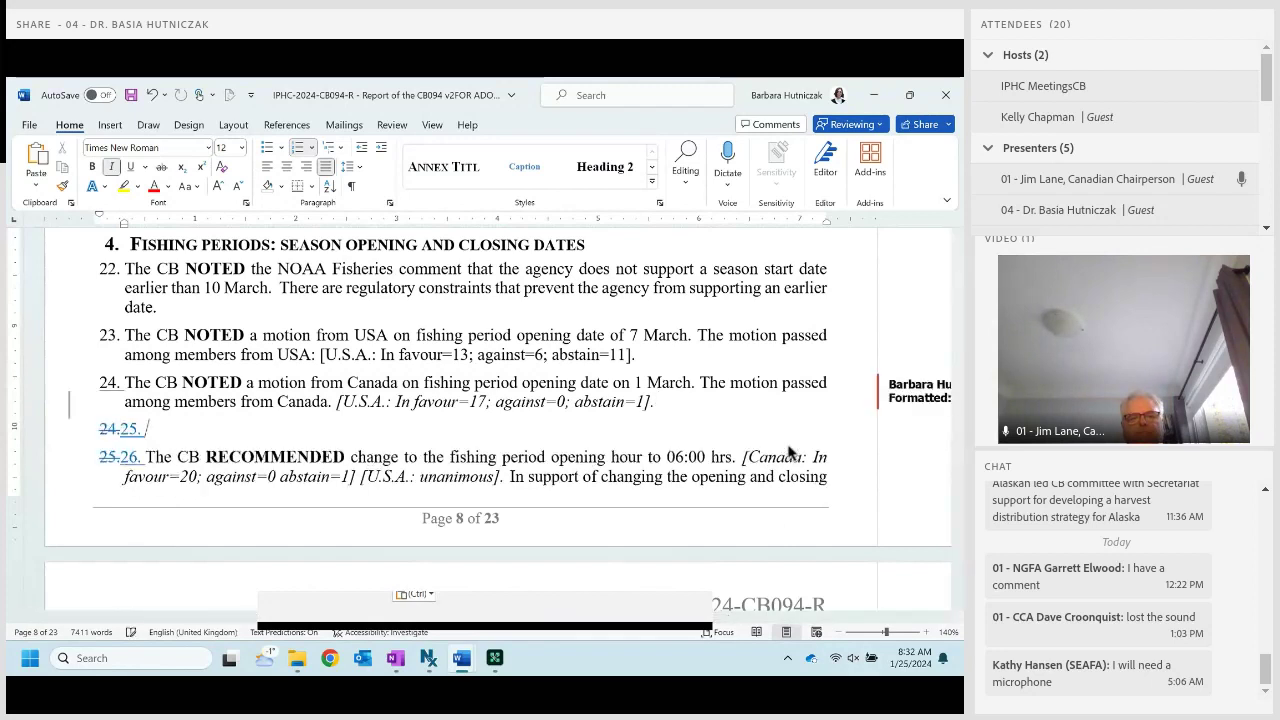
type("The CB m")
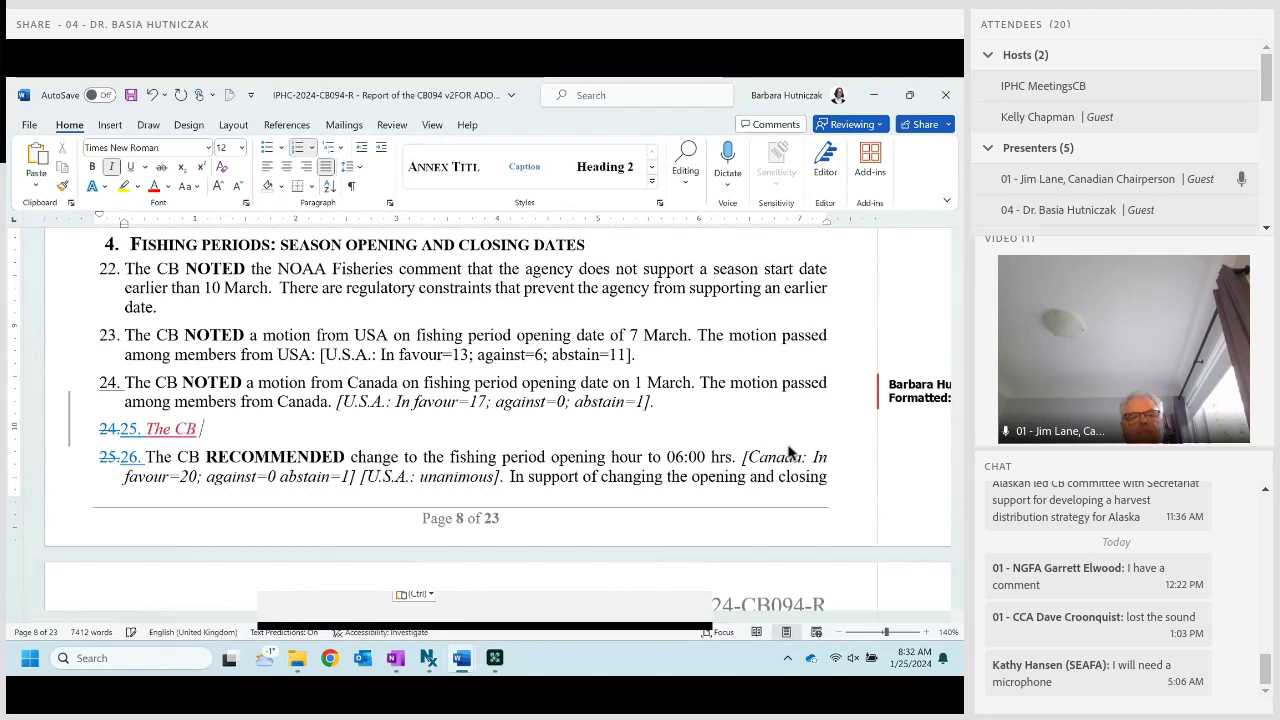
key("BackSpace")
key("BackSpace")
type("NOTED that ")
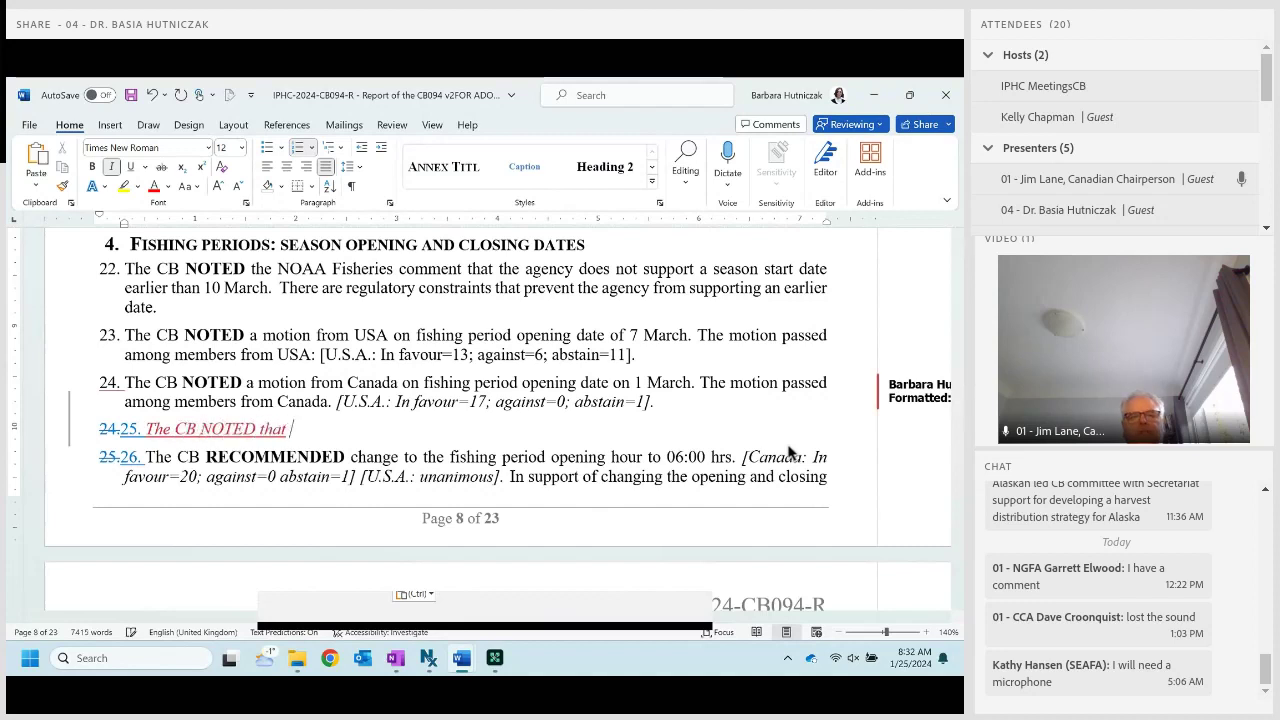
Complete new paragraph 25 with "longer season would provide additional opportunity for producers, consumers and direct marketers.".
type("alonger season would")
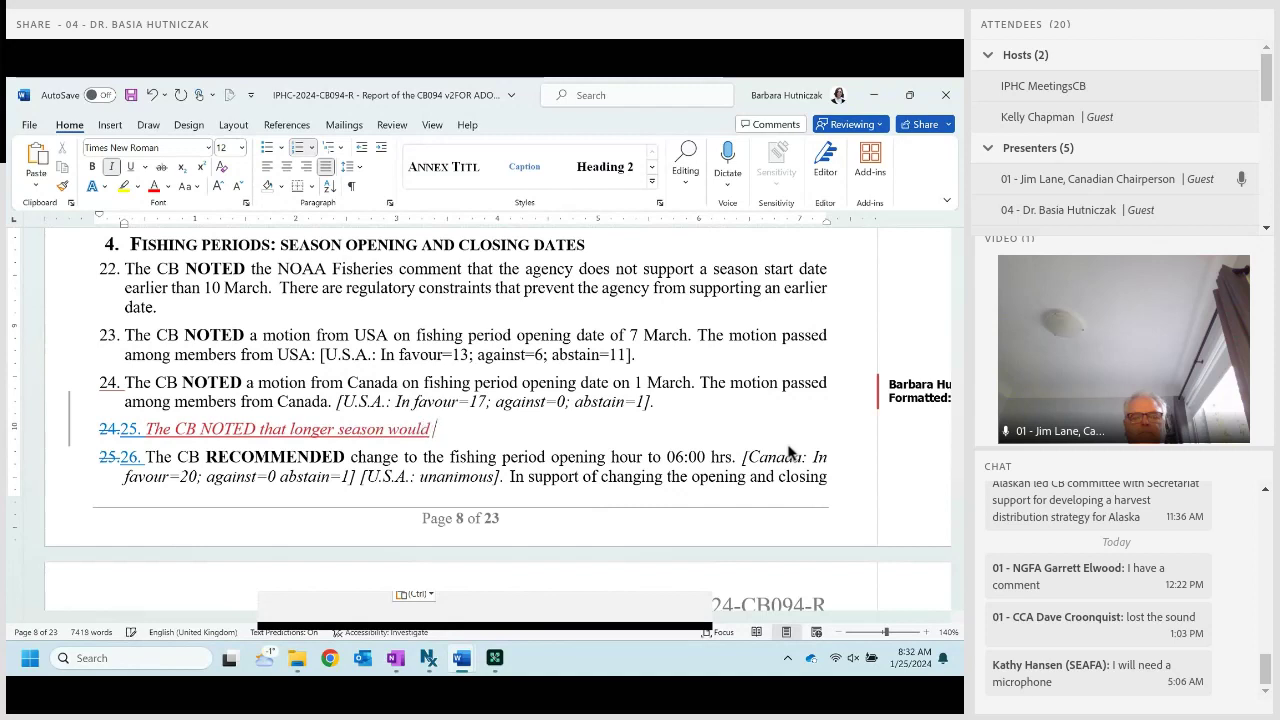
type(" provide ad")
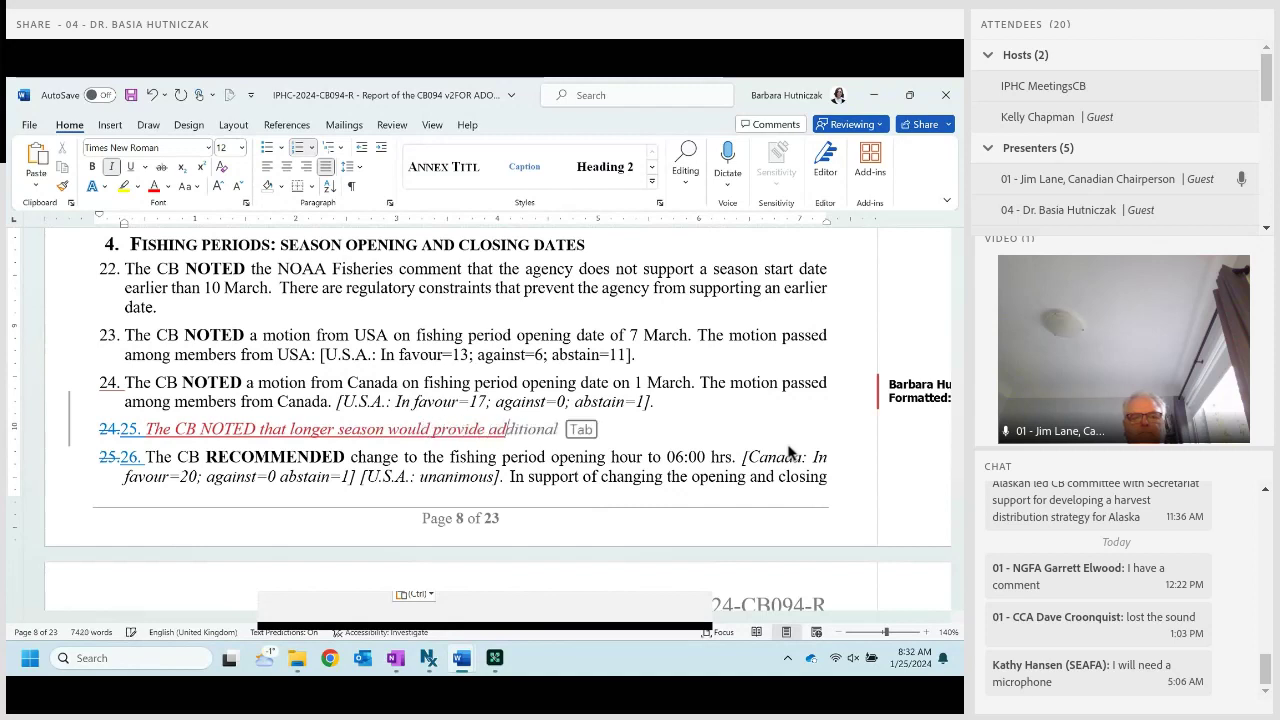
type("ditional op")
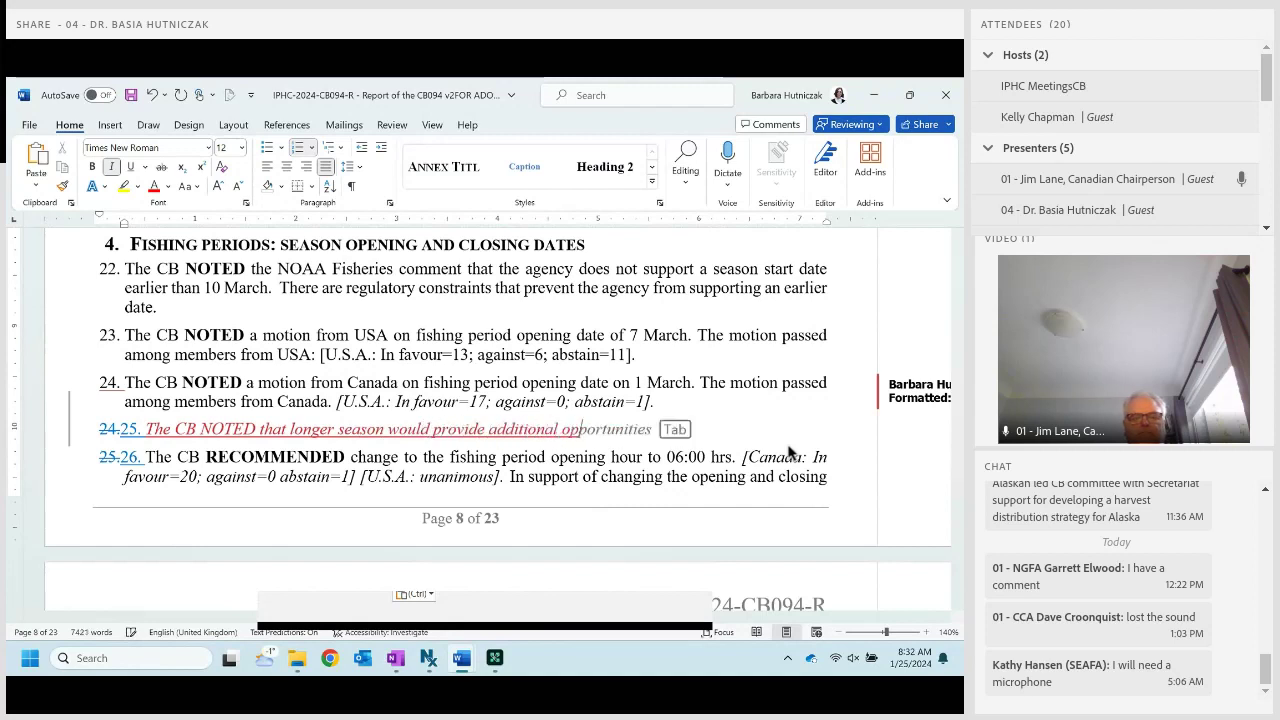
type("portunity for producers, consumers and direct marketers.")
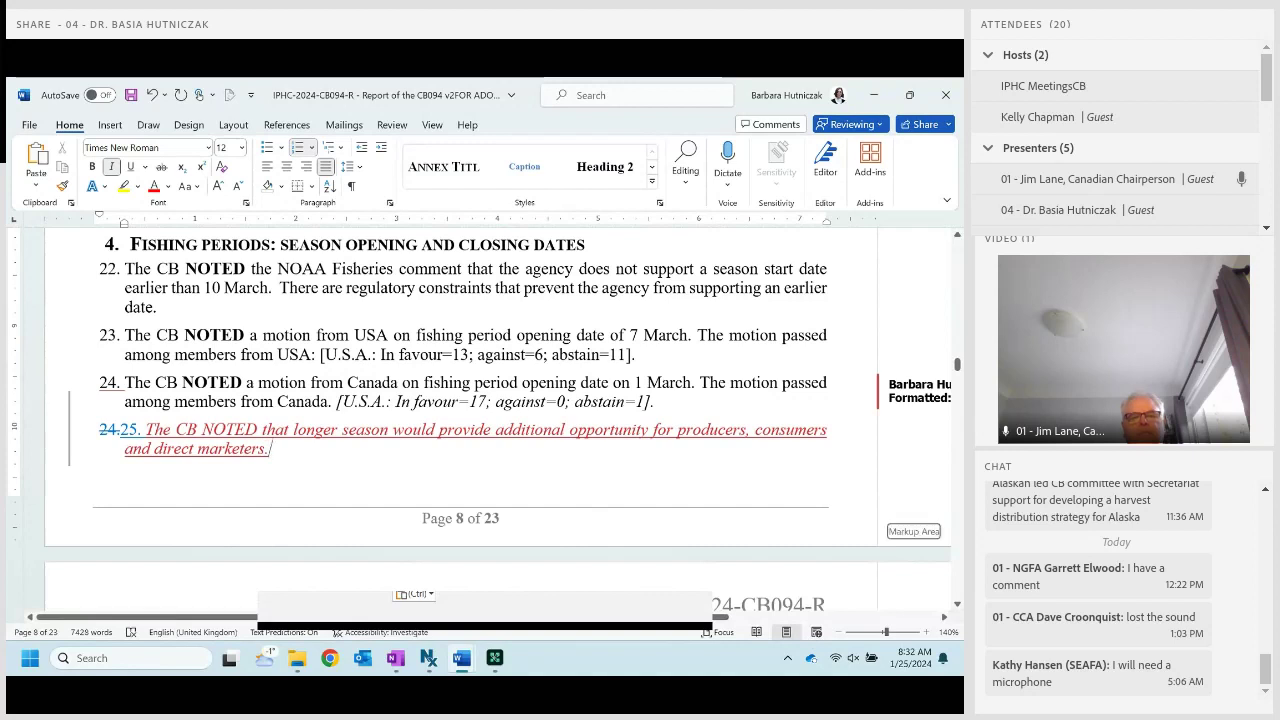
Make the word NOTED in new paragraph 25 bold and remove the italics from the whole paragraph.
left_click_drag(202, 430, 258, 431)
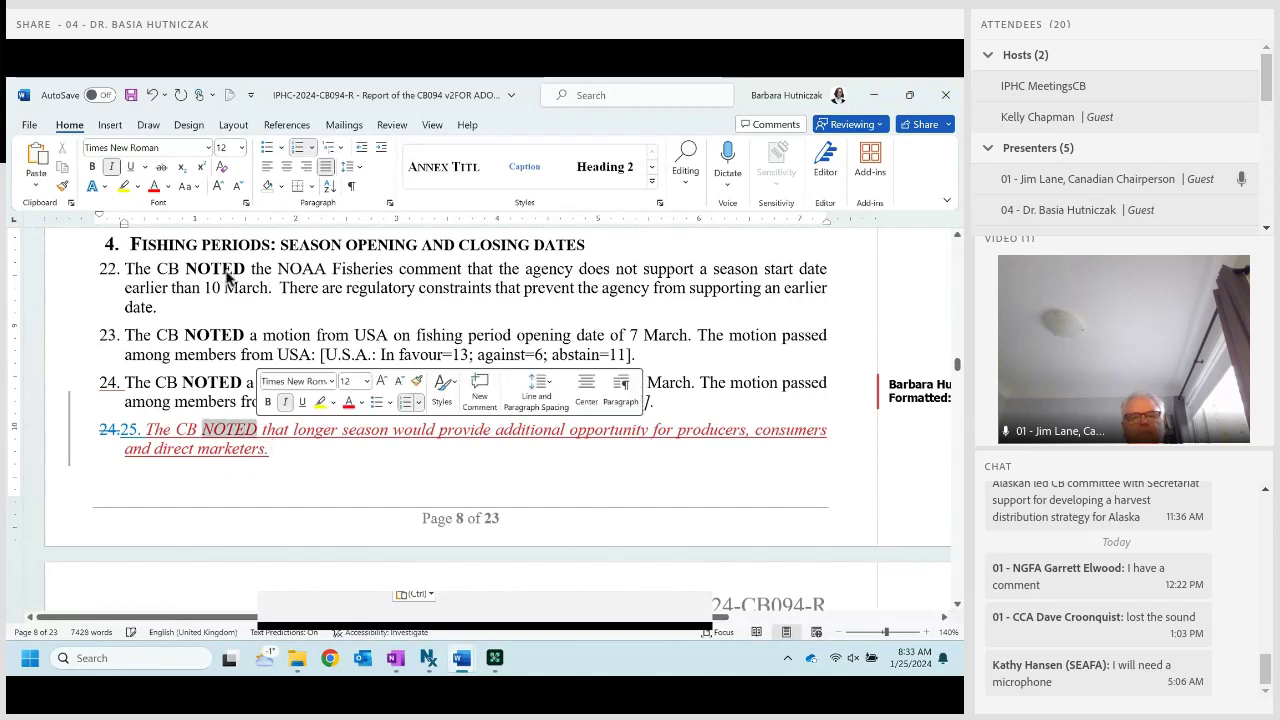
left_click(92, 166)
triple_click(120, 481)
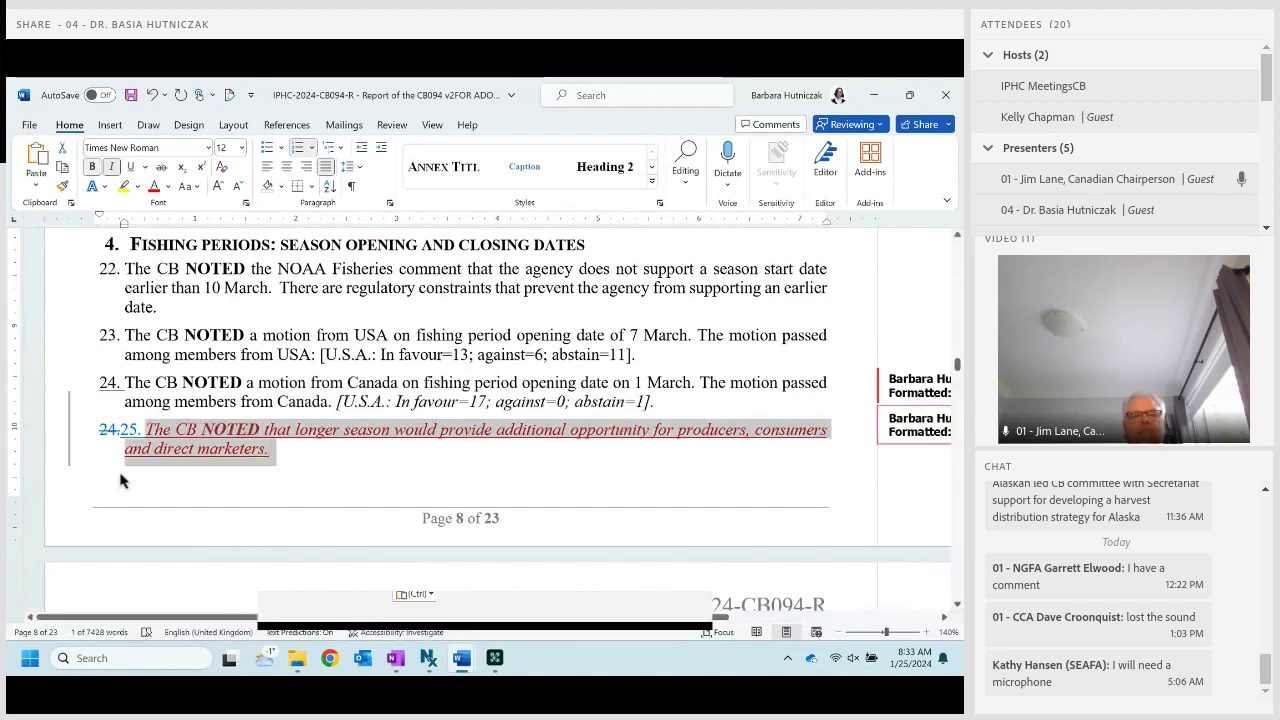
key("ctrl+i")
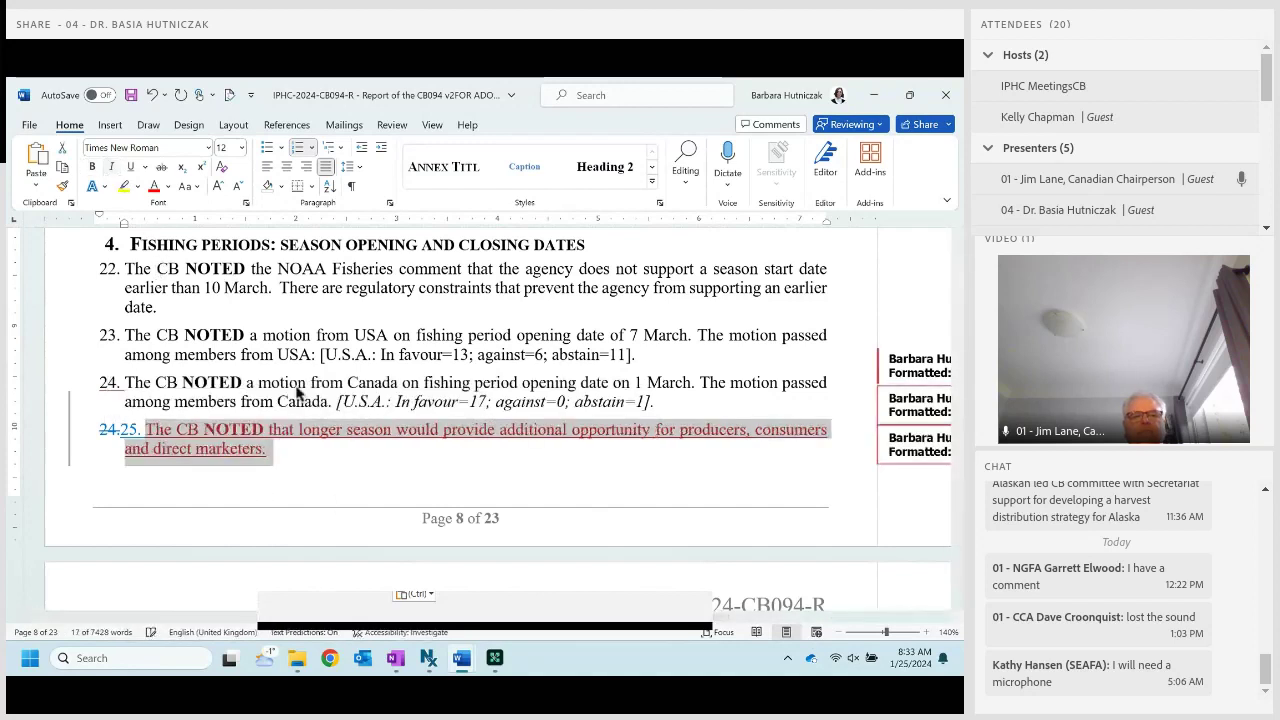
left_click(515, 525)
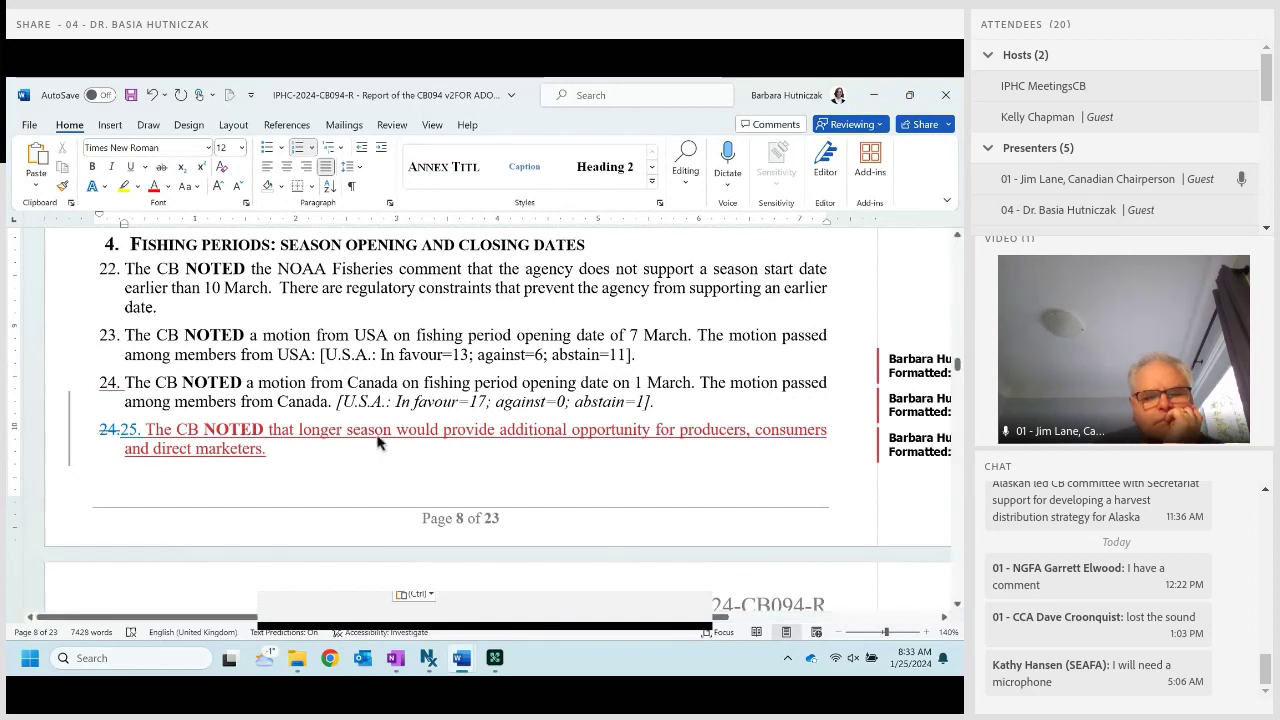
Replace "U.S.A" with "Canada" in the vote record of paragraph 24 on the 1 March opening date motion.
left_click(387, 401)
key("ctrl+shift+Left")
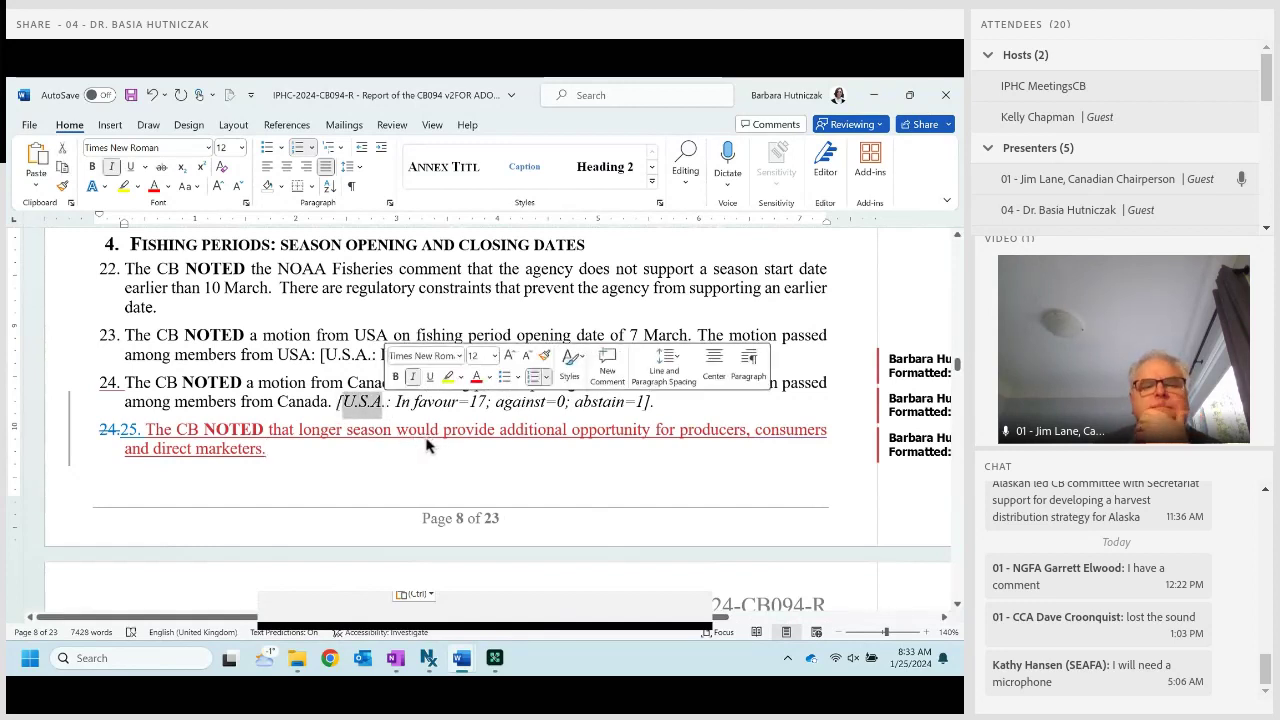
type("Canada.")
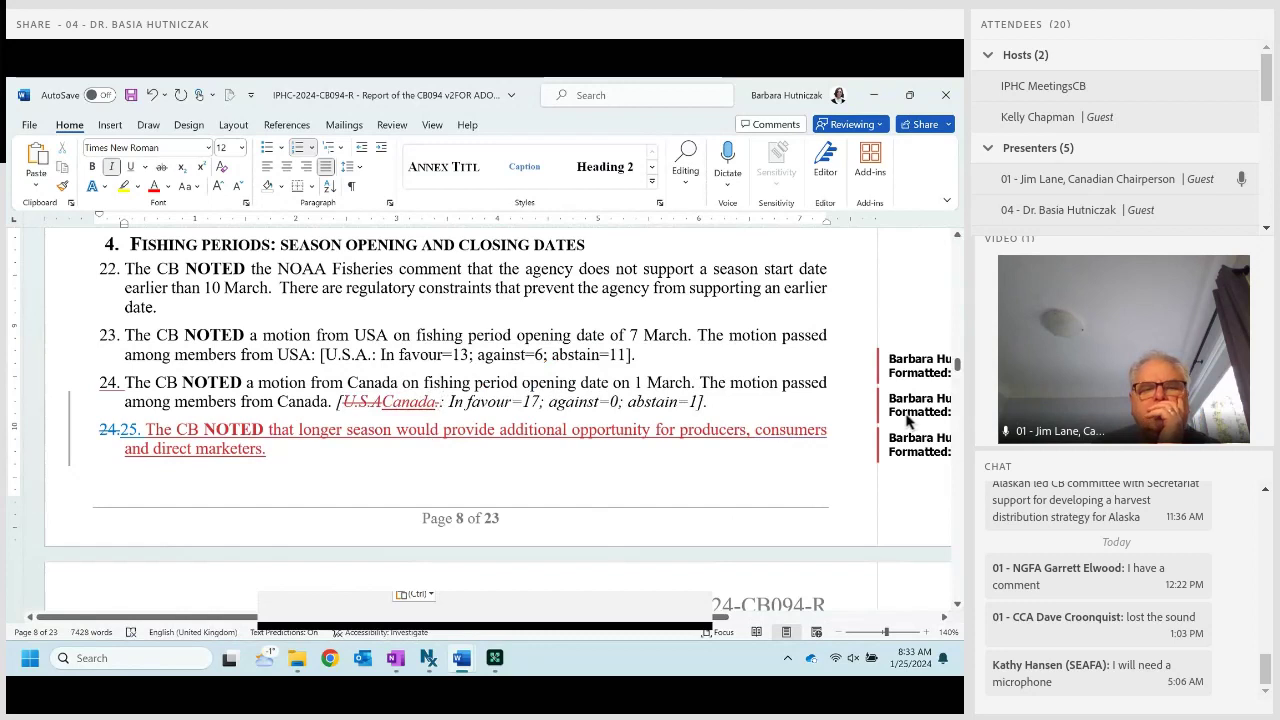
Add a new numbered paragraph after paragraph 25, beginning with "The CB members form USA noted some support".
left_click(412, 510)
key("Return")
type("The")
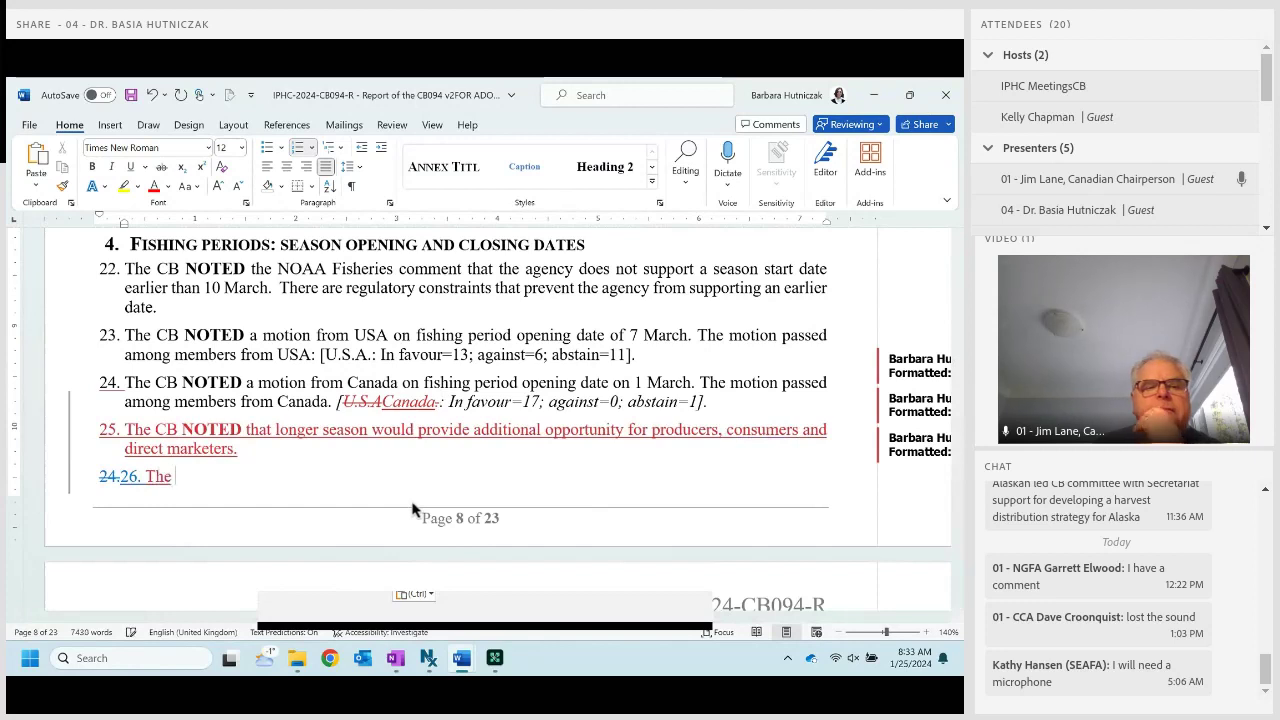
type(" CB membbe")
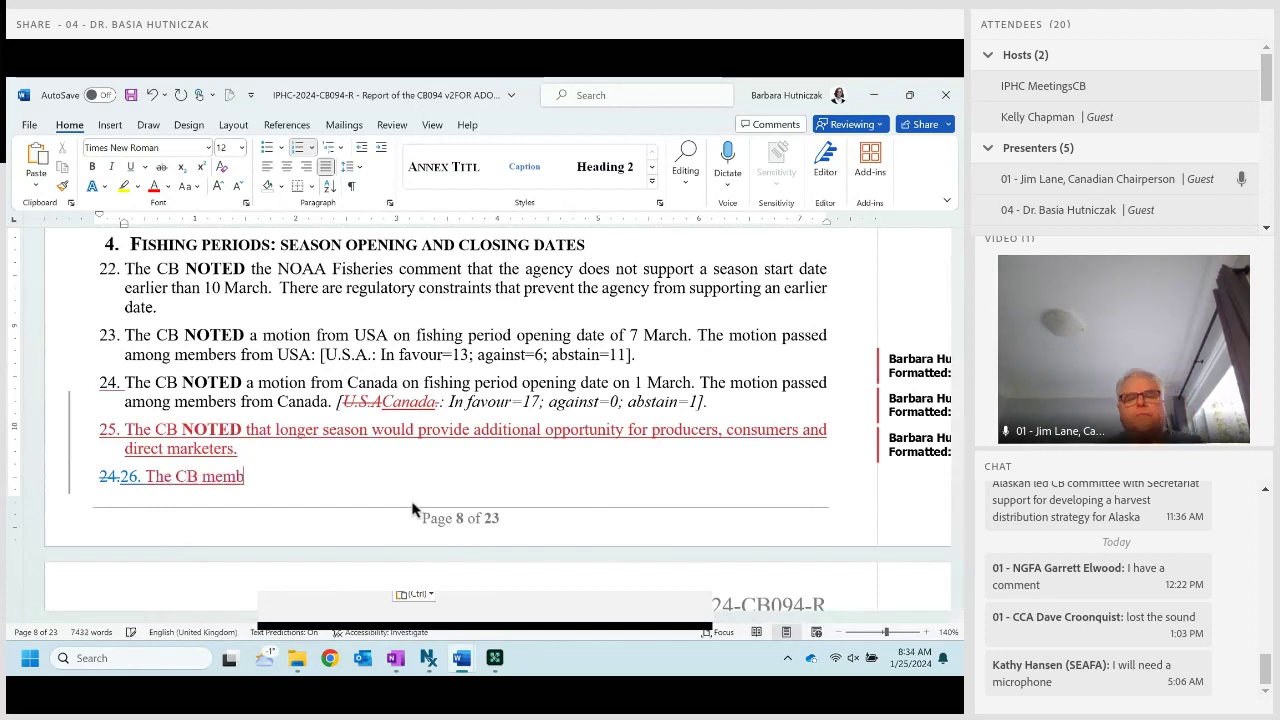
key("BackSpace")
key("BackSpace")
type("ers f")
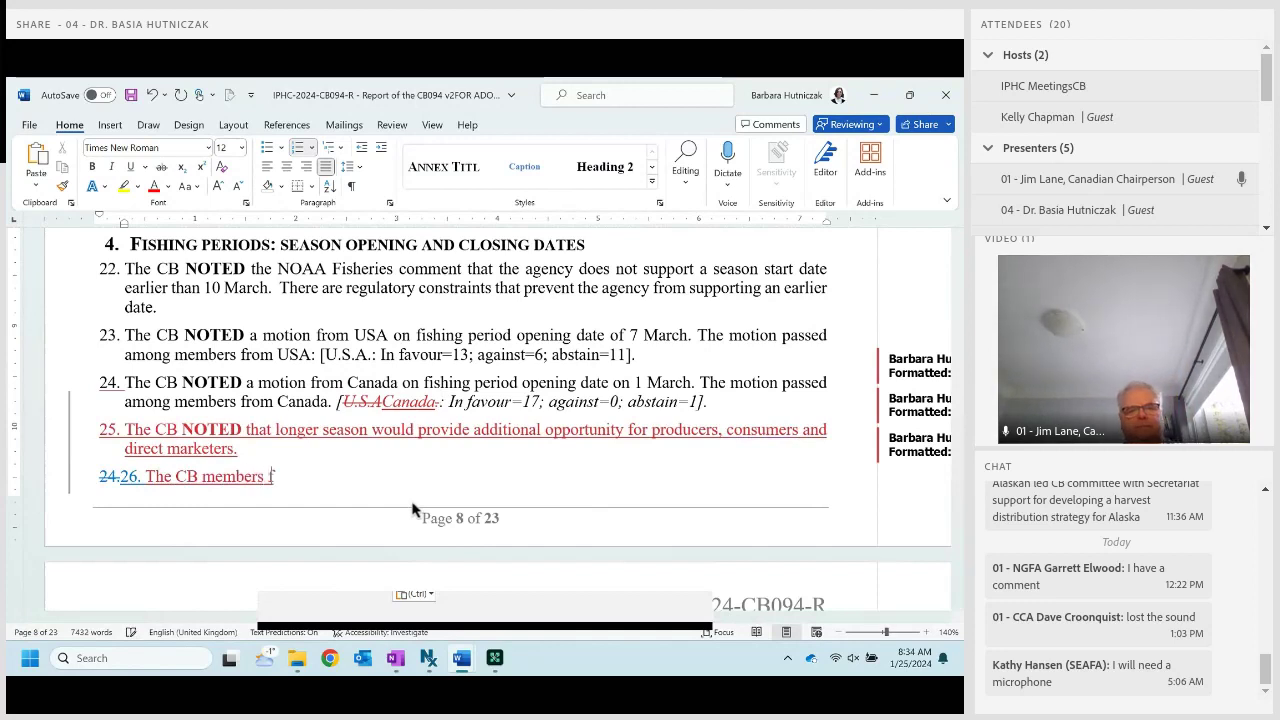
type("orm USA ")
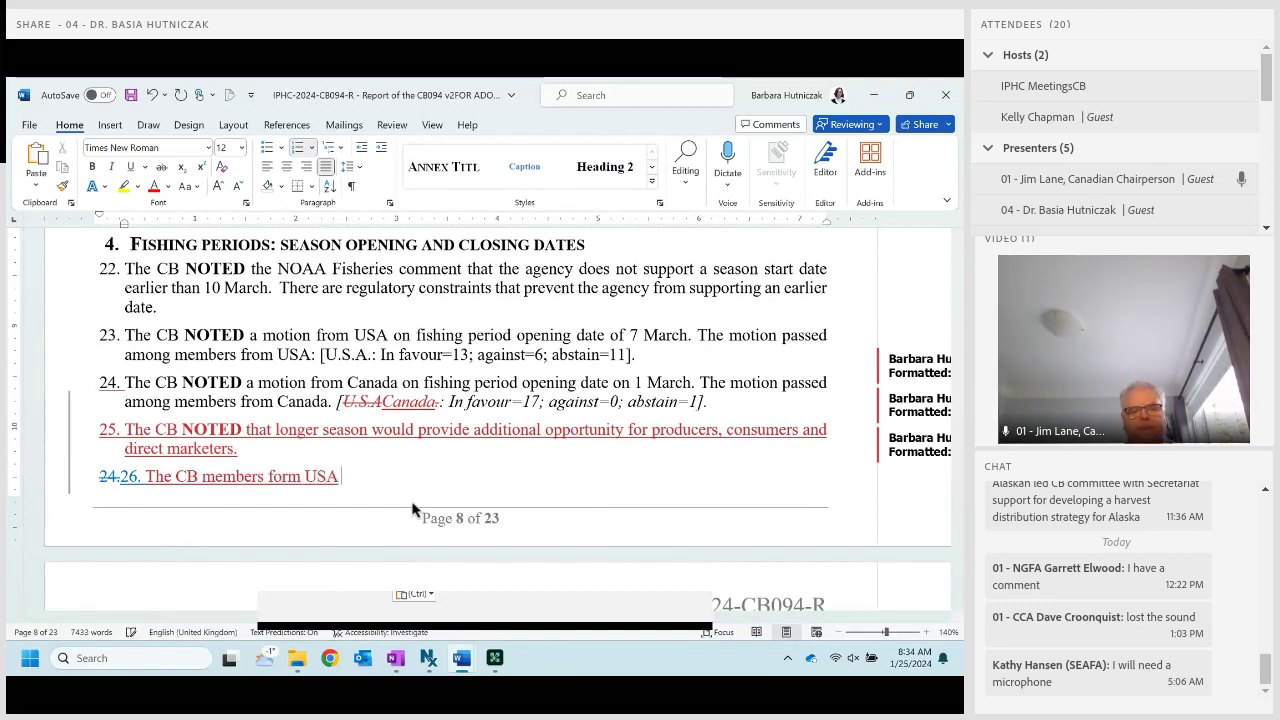
type("noted so")
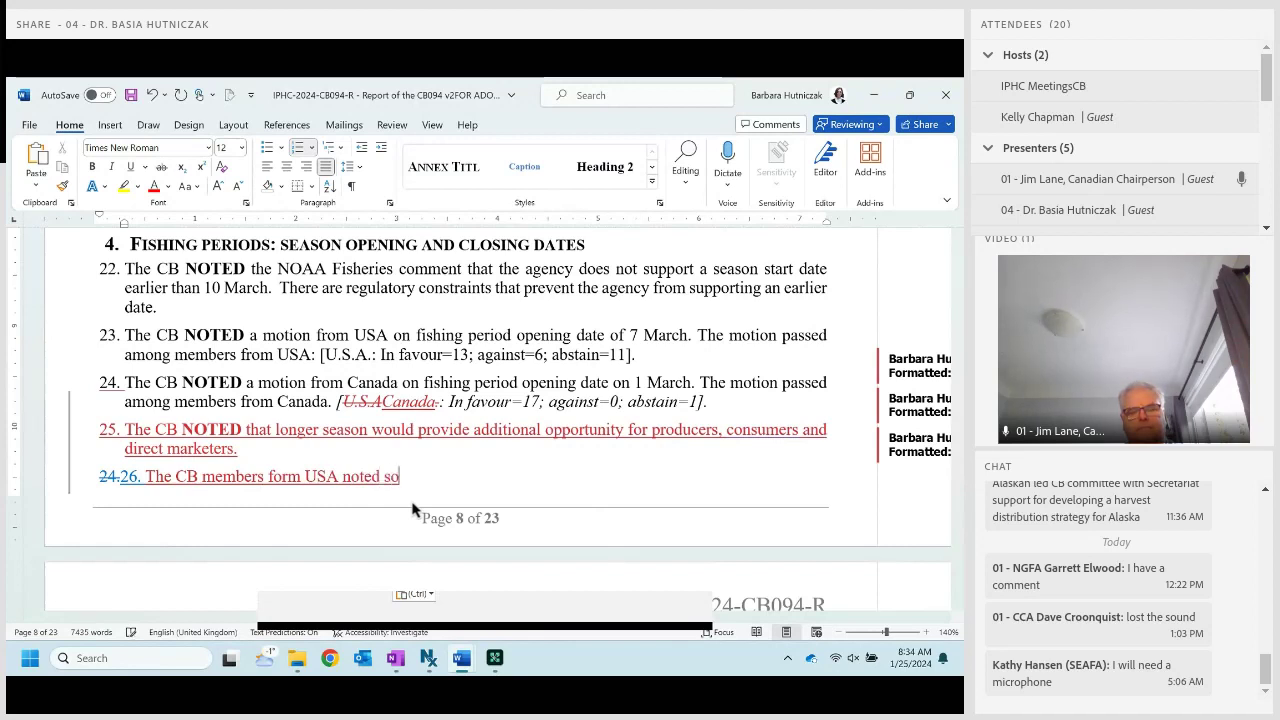
type("me support")
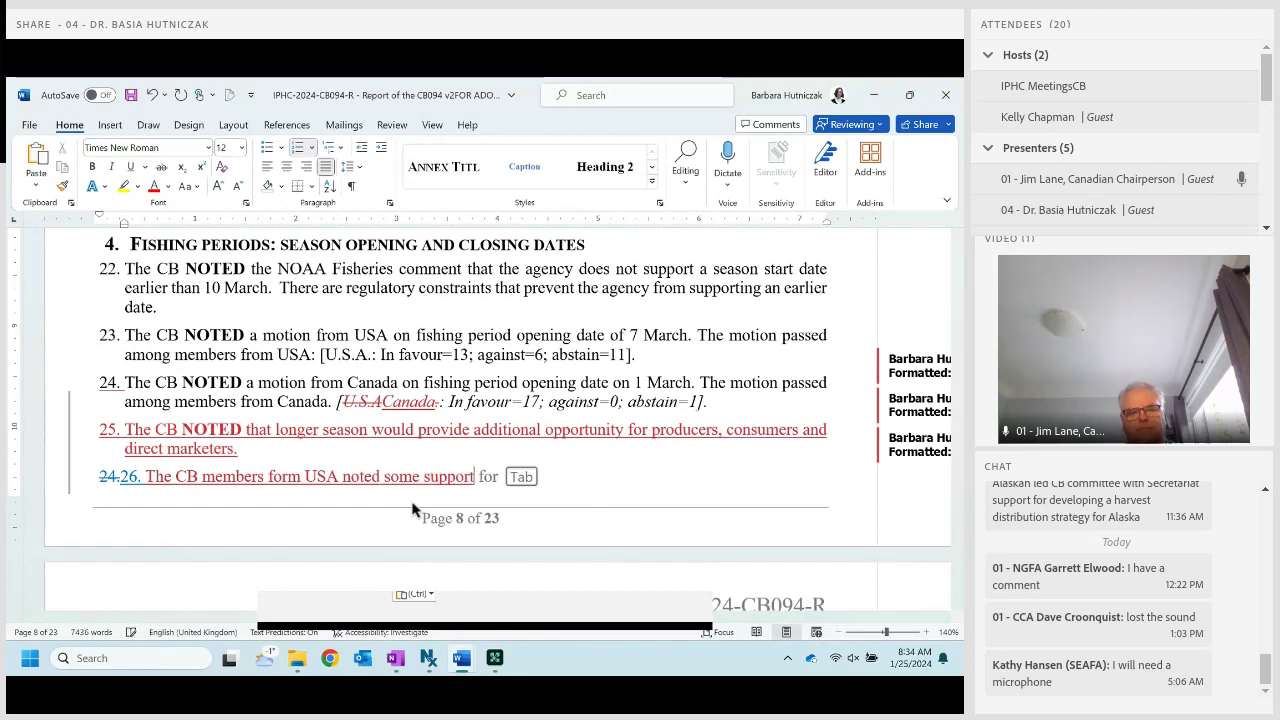
Finish the sentence in paragraph 26 with "for longer season than the season in the motion that passed on the USA side.".
type(" for lon")
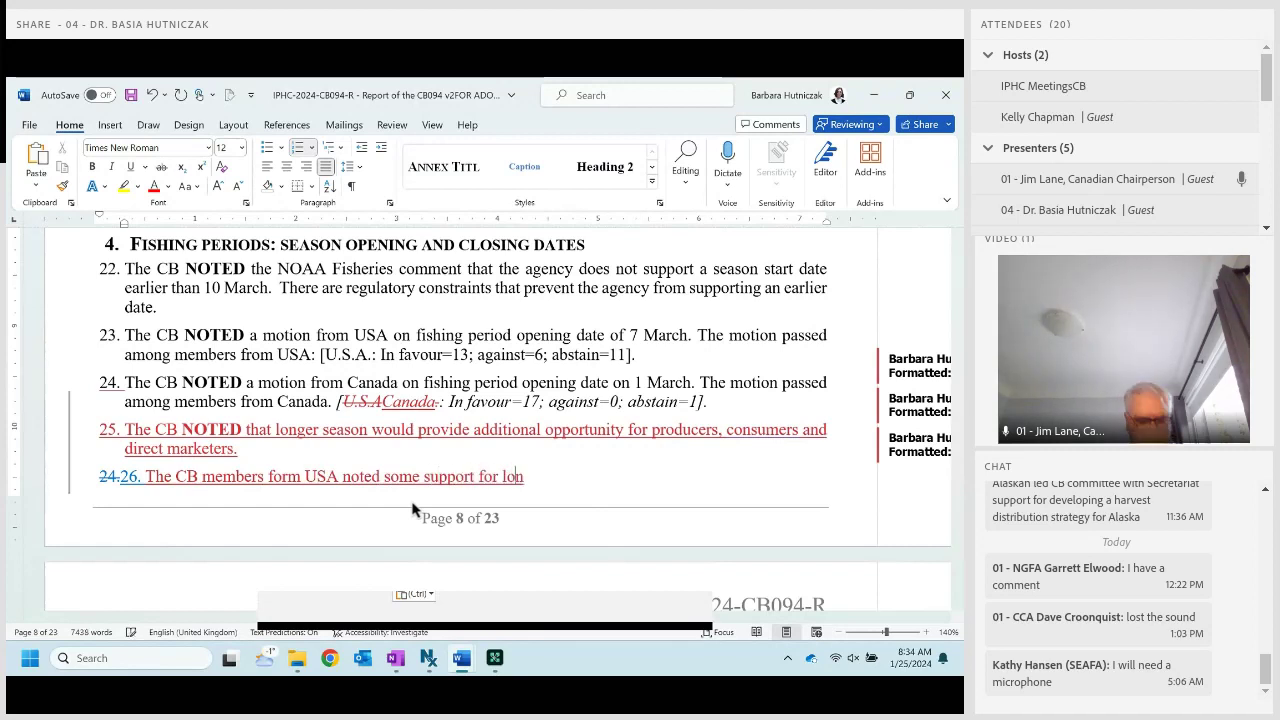
type("ger se")
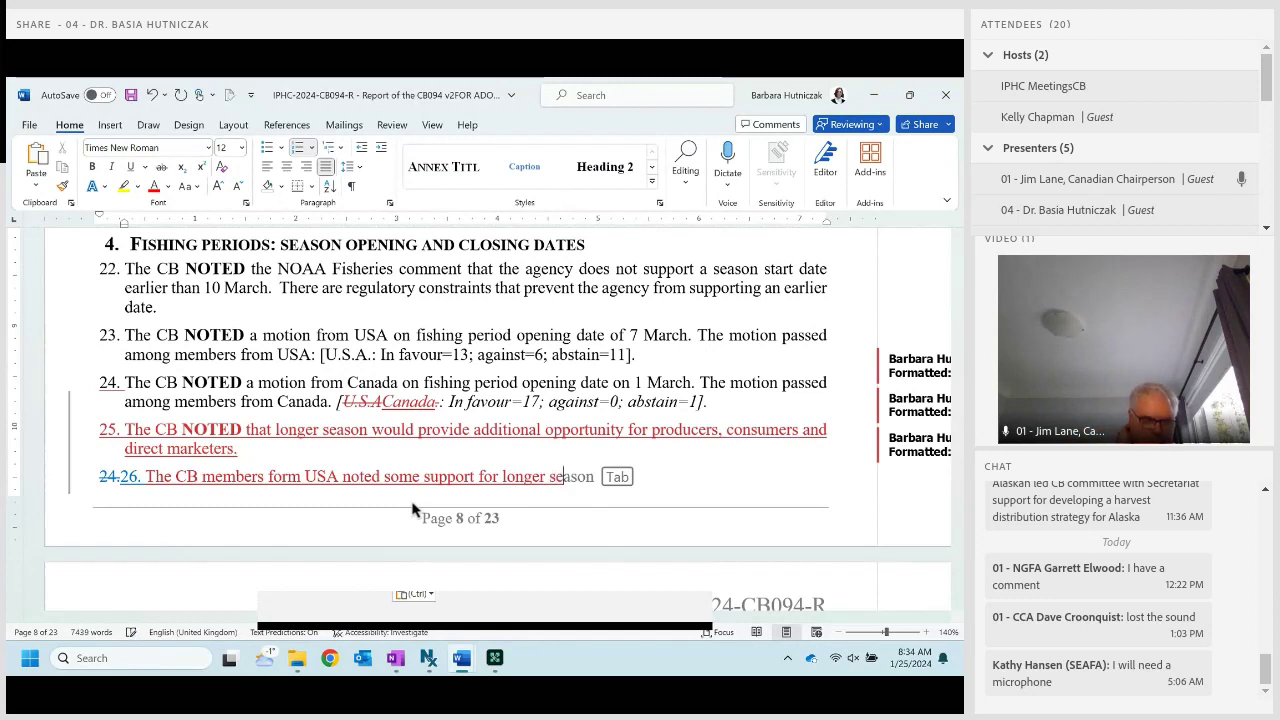
type("ason than th")
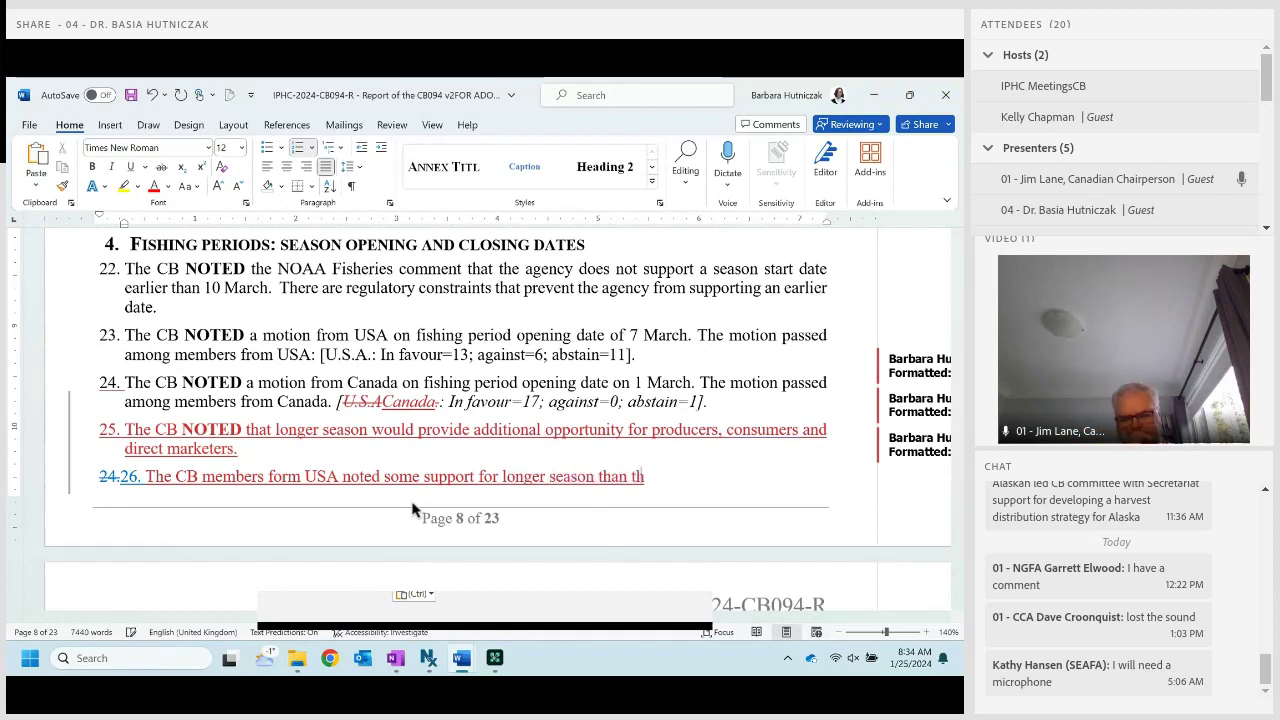
type("e season in the a")
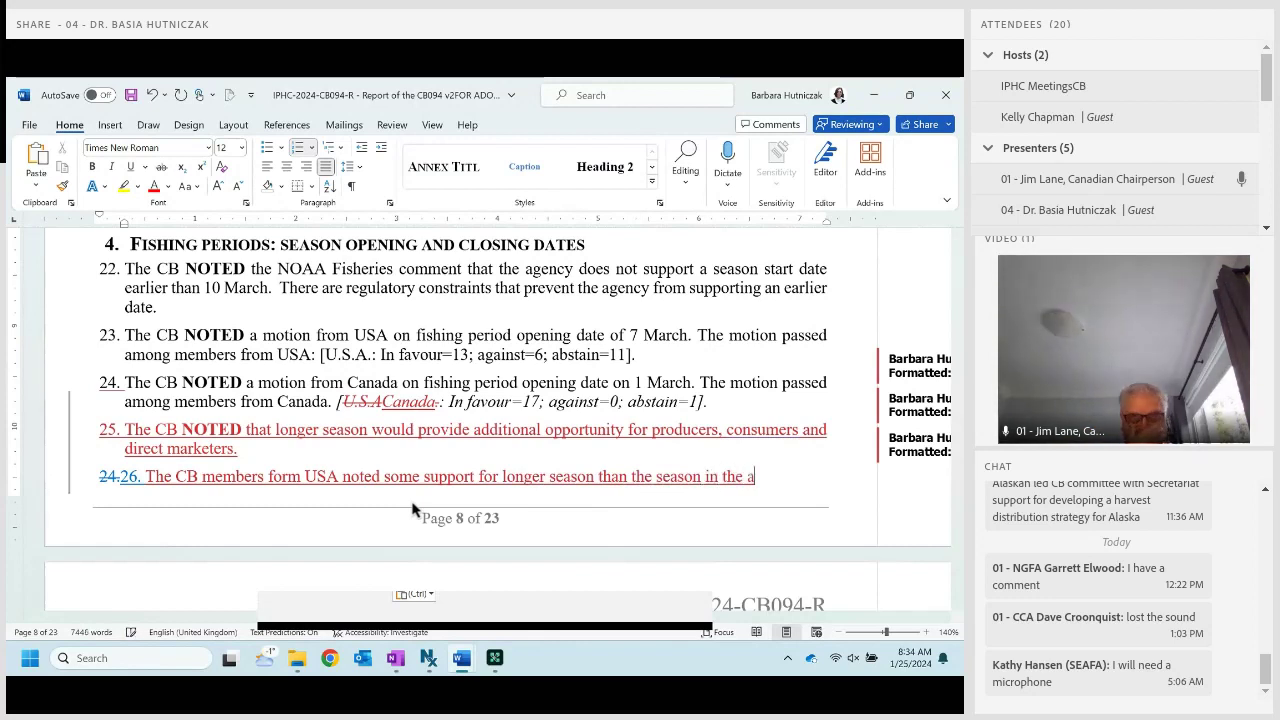
type("pproved")
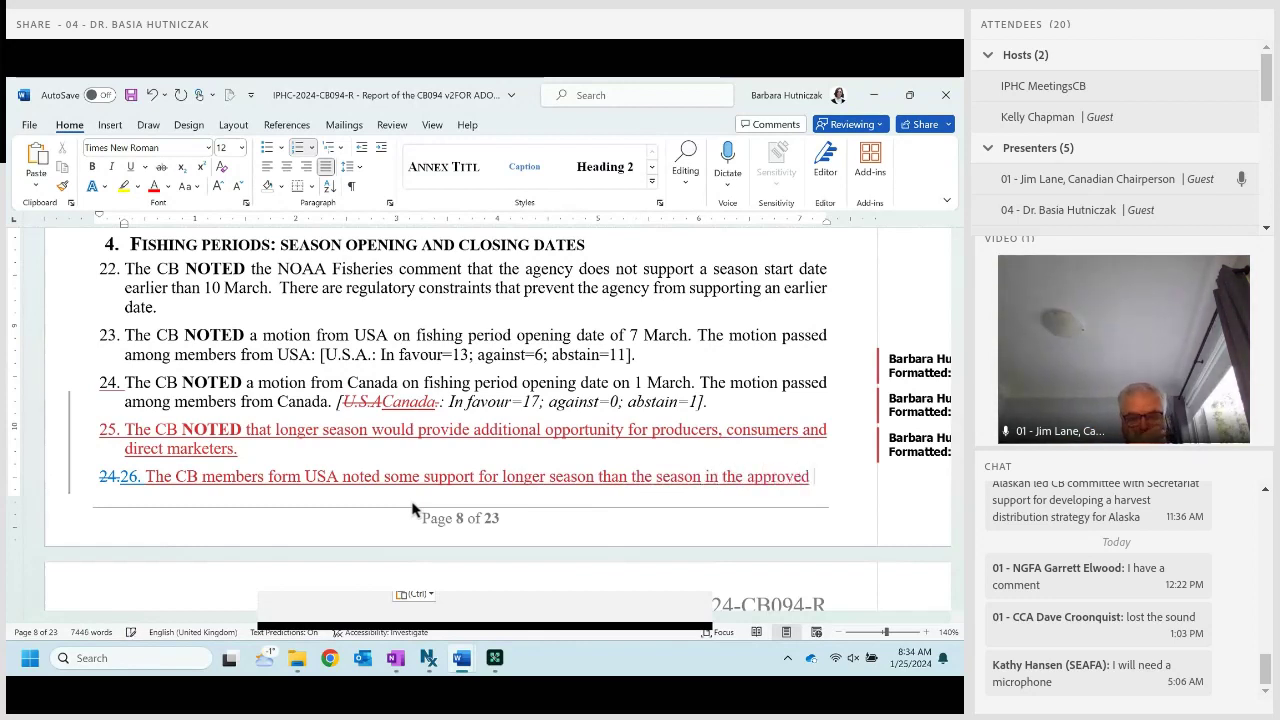
key("BackSpace")
key("BackSpace")
key("BackSpace")
key("BackSpace")
key("BackSpace")
key("BackSpace")
key("BackSpace")
key("BackSpace")
key("BackSpace")
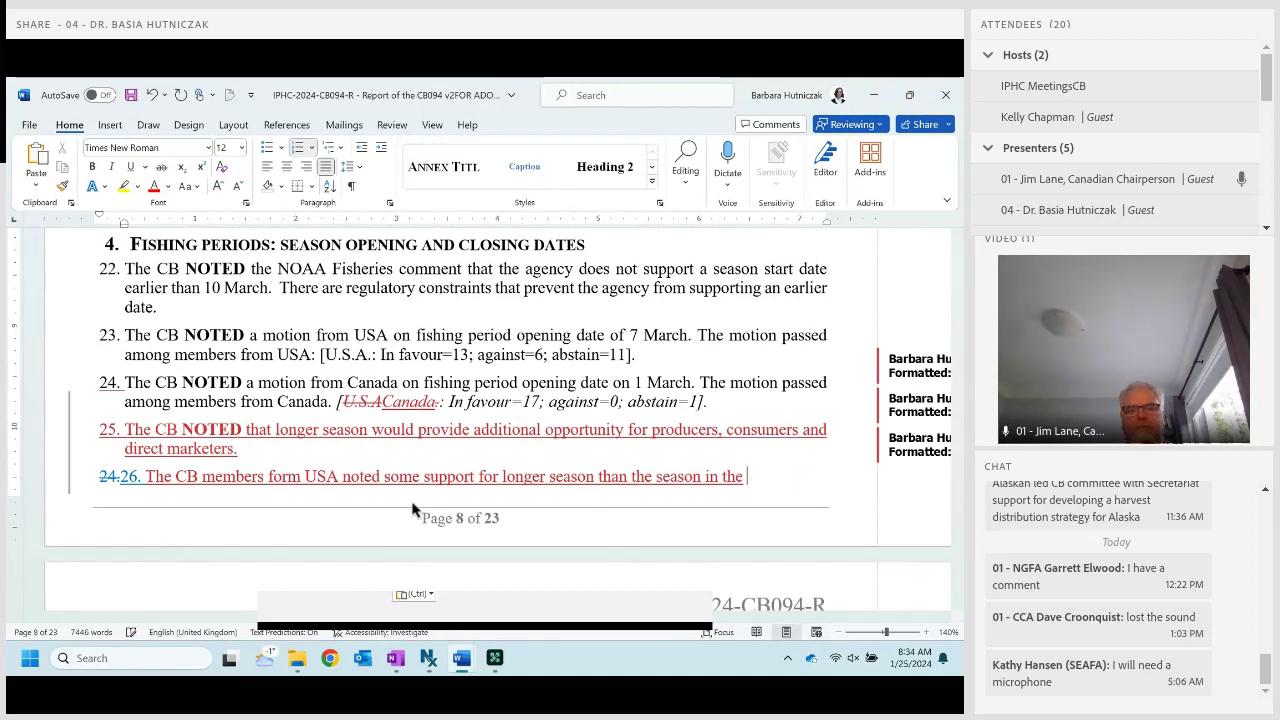
type("proposed")
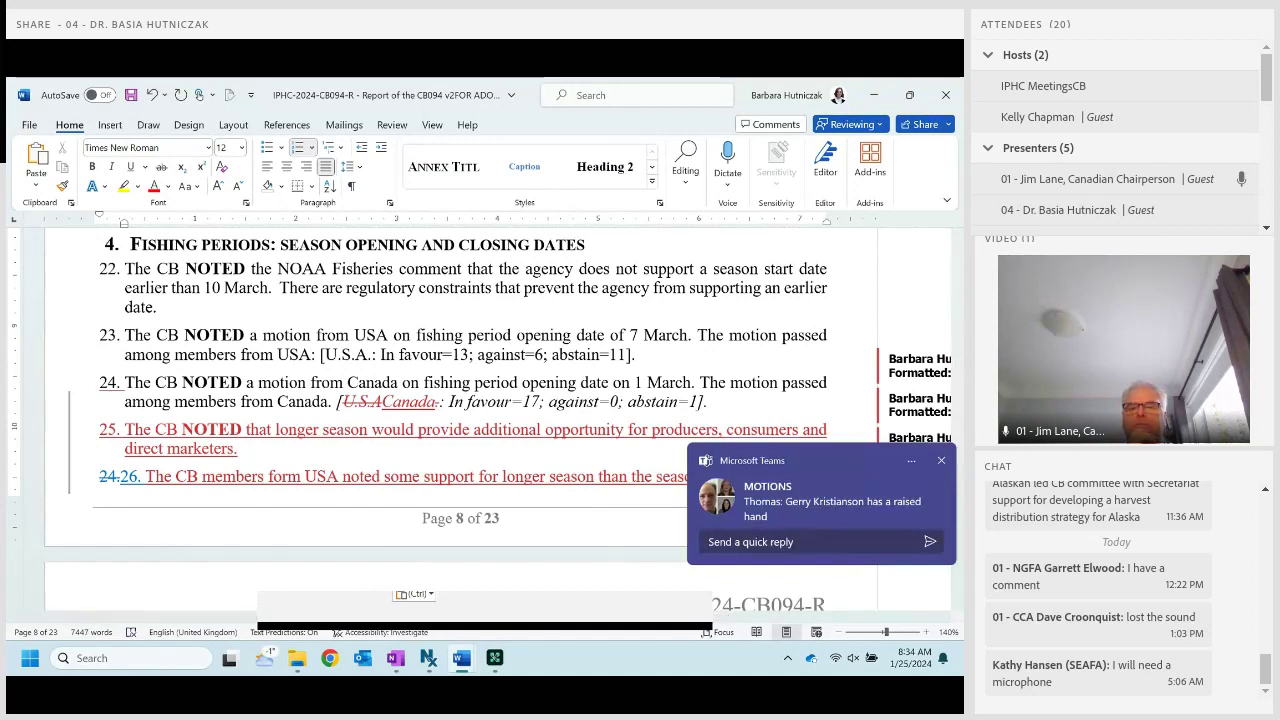
type("passed on th")
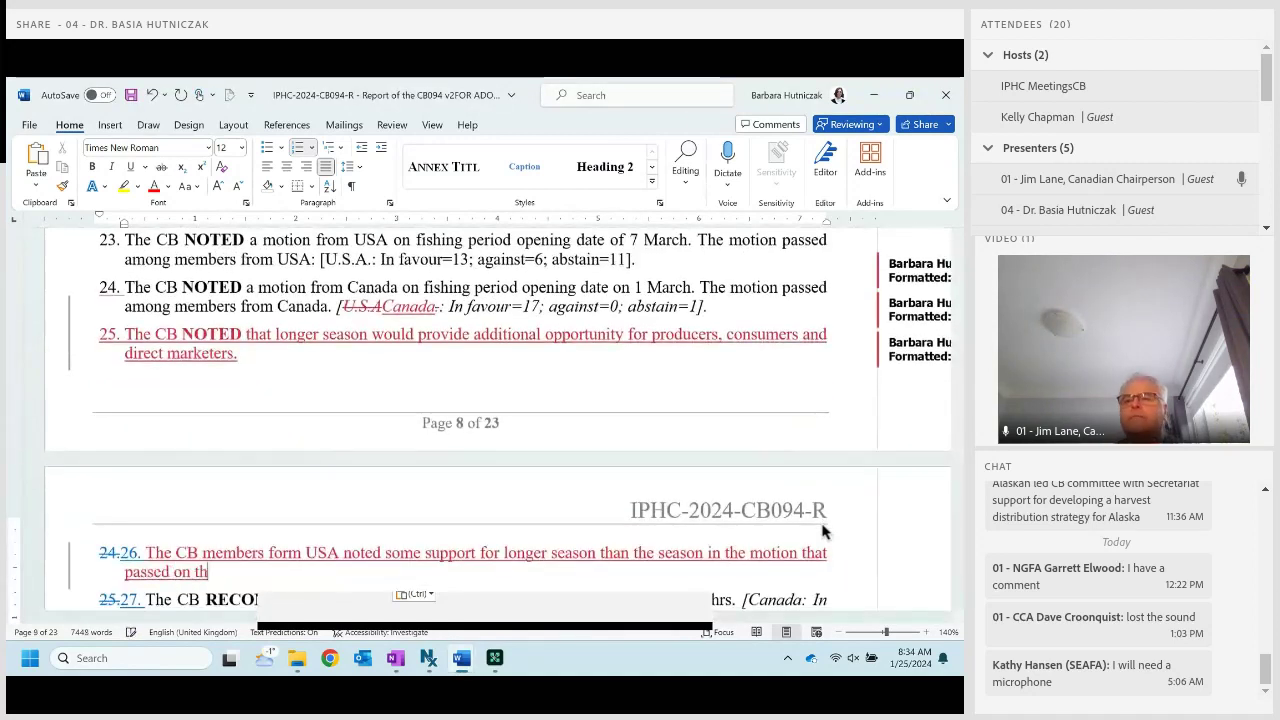
type("e USA side.")
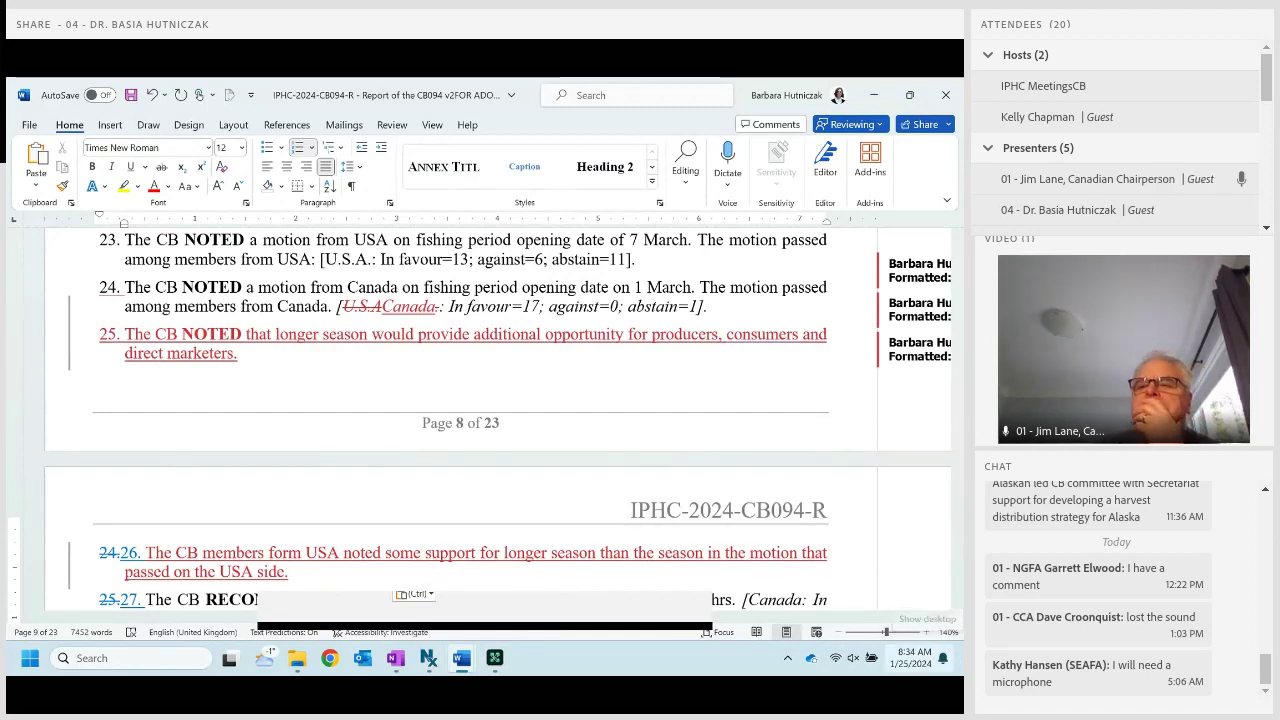
Reword the opening of paragraph 26 as "The CB NOTED minority support", removing the mention of members from USA.
scroll(480, 420, "down", 1)
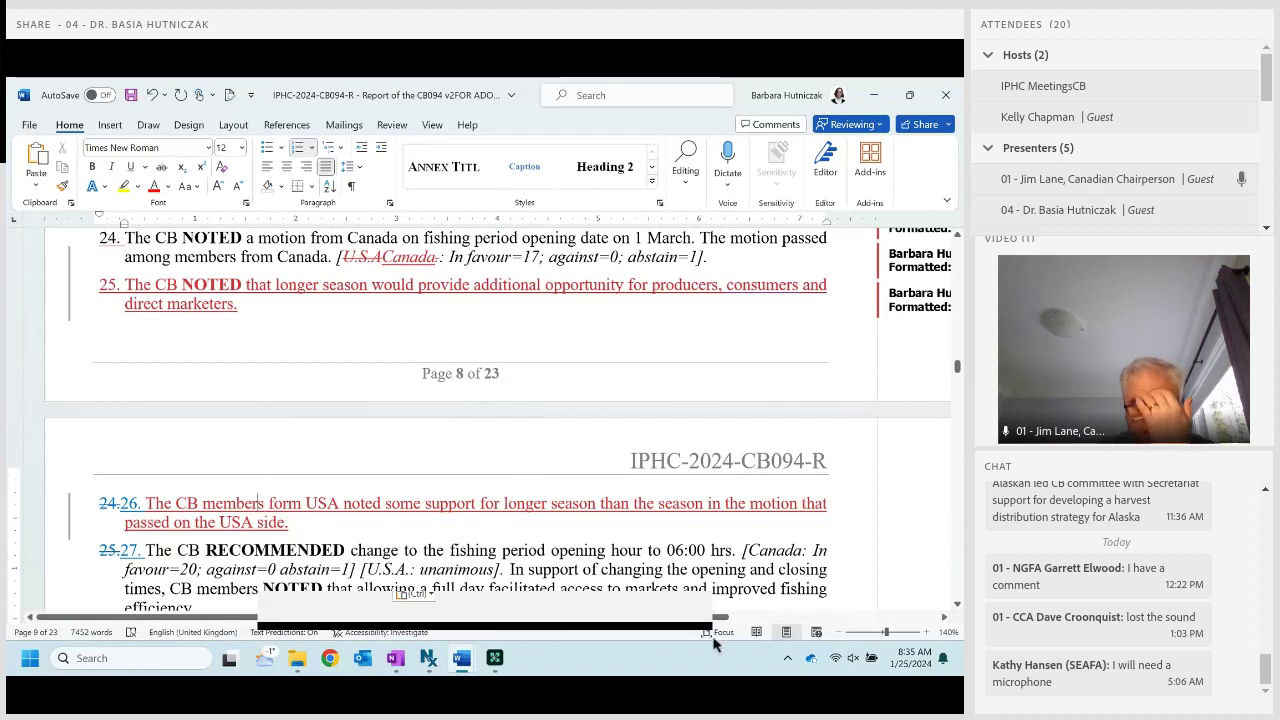
type("NOTED")
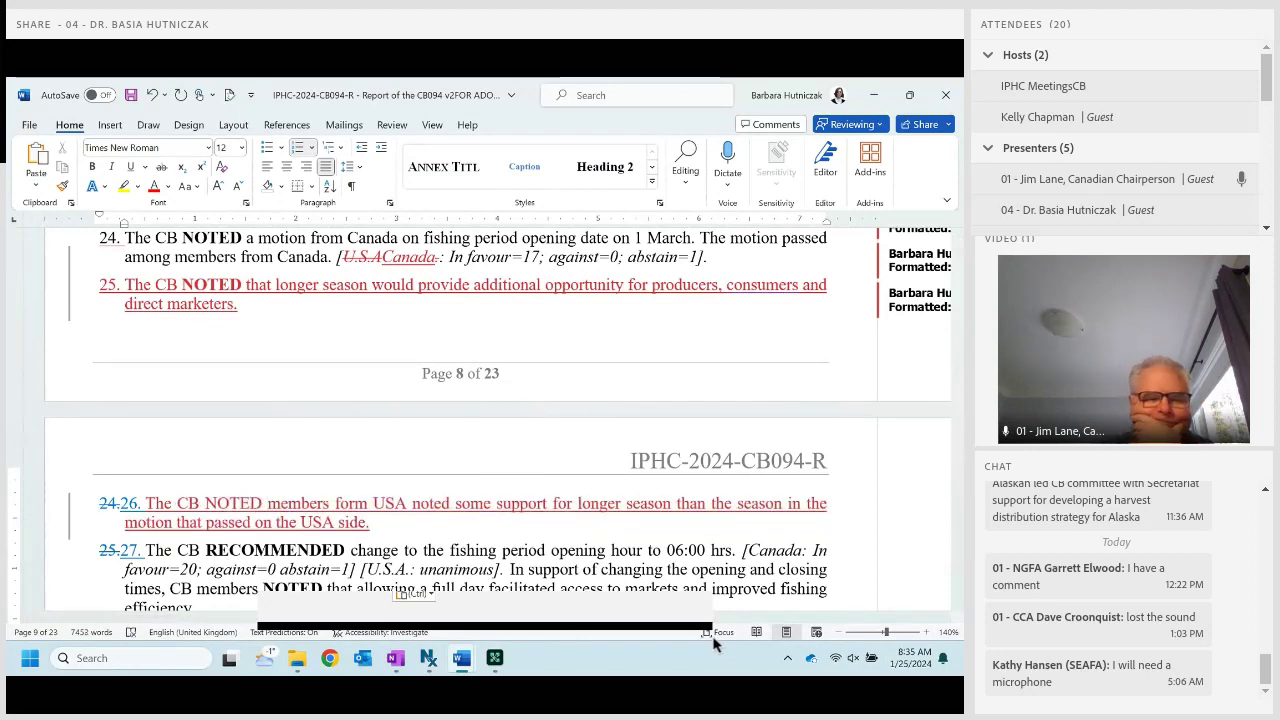
type(" mino")
type("rity")
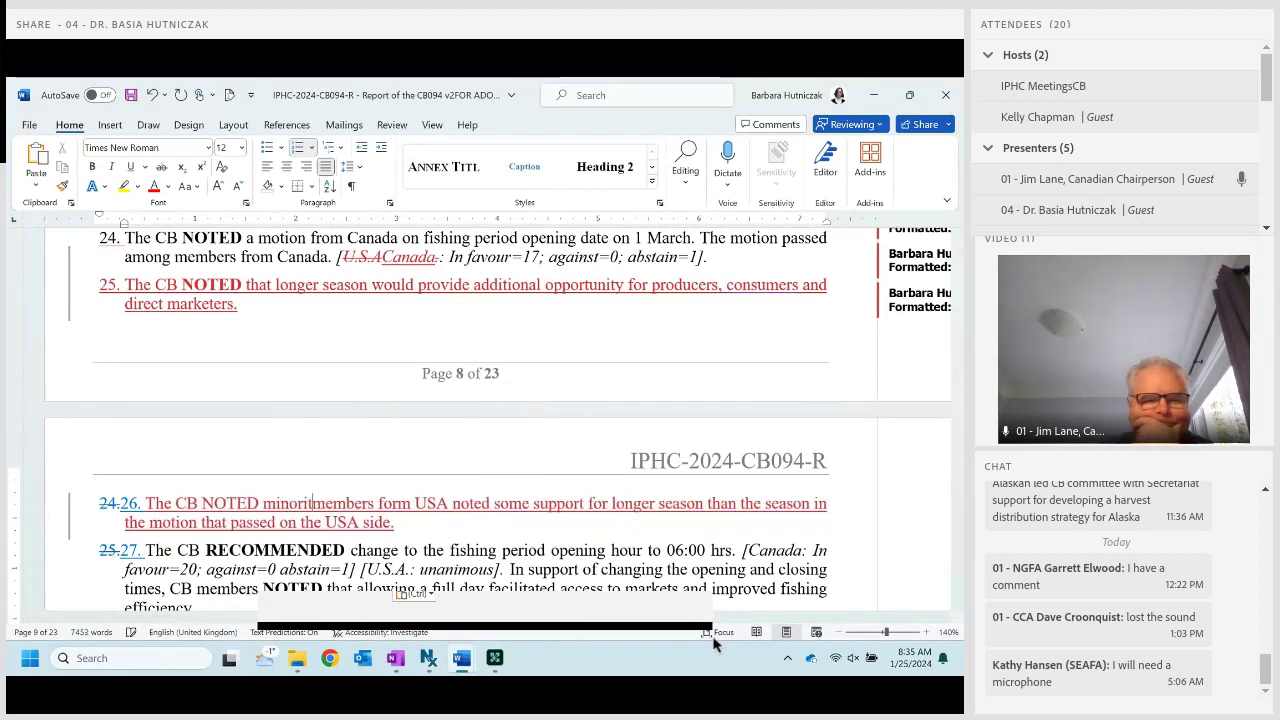
key("Delete")
key("Delete")
key("Delete")
key("Delete")
key("Delete")
key("Delete")
key("Delete")
key("Delete")
key("Delete")
key("Delete")
key("Delete")
key("Delete")
key("Delete")
key("Delete")
key("Delete")
key("Delete")
key("Delete")
key("Delete")
key("Delete")
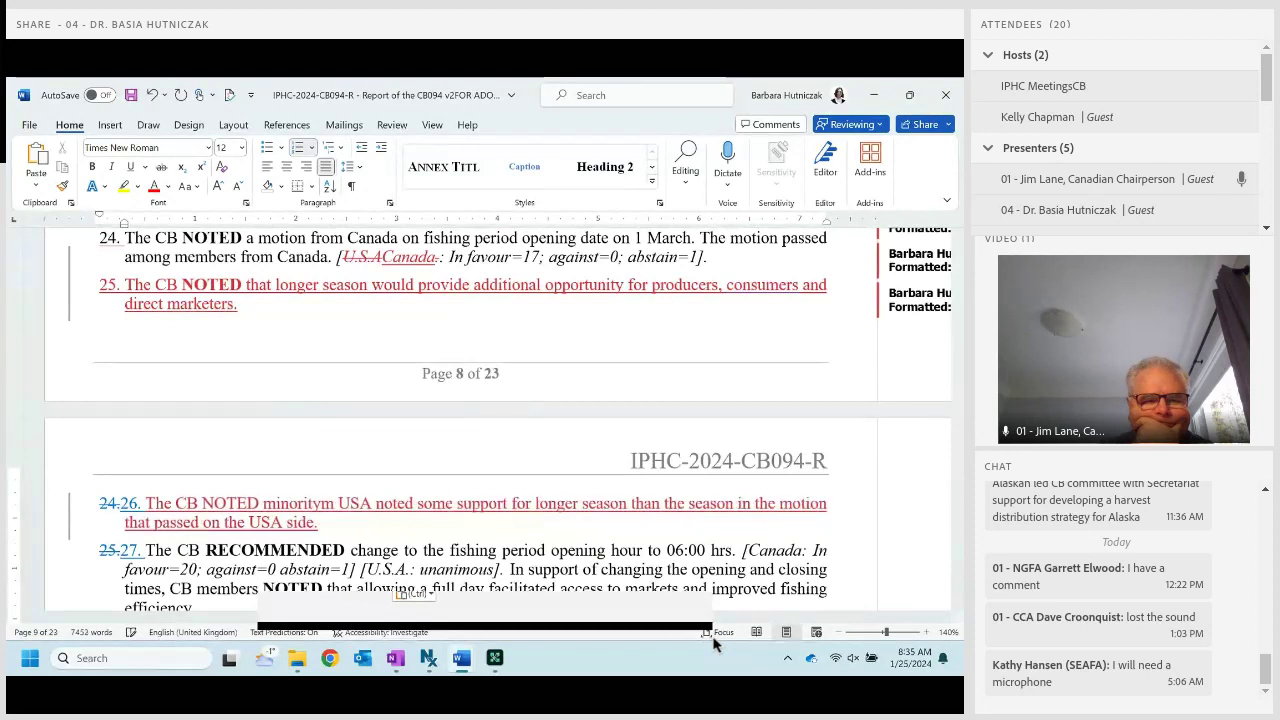
key("Delete")
key("Delete")
key("Delete")
key("Delete")
key("Delete")
key("Delete")
key("Delete")
key("Delete")
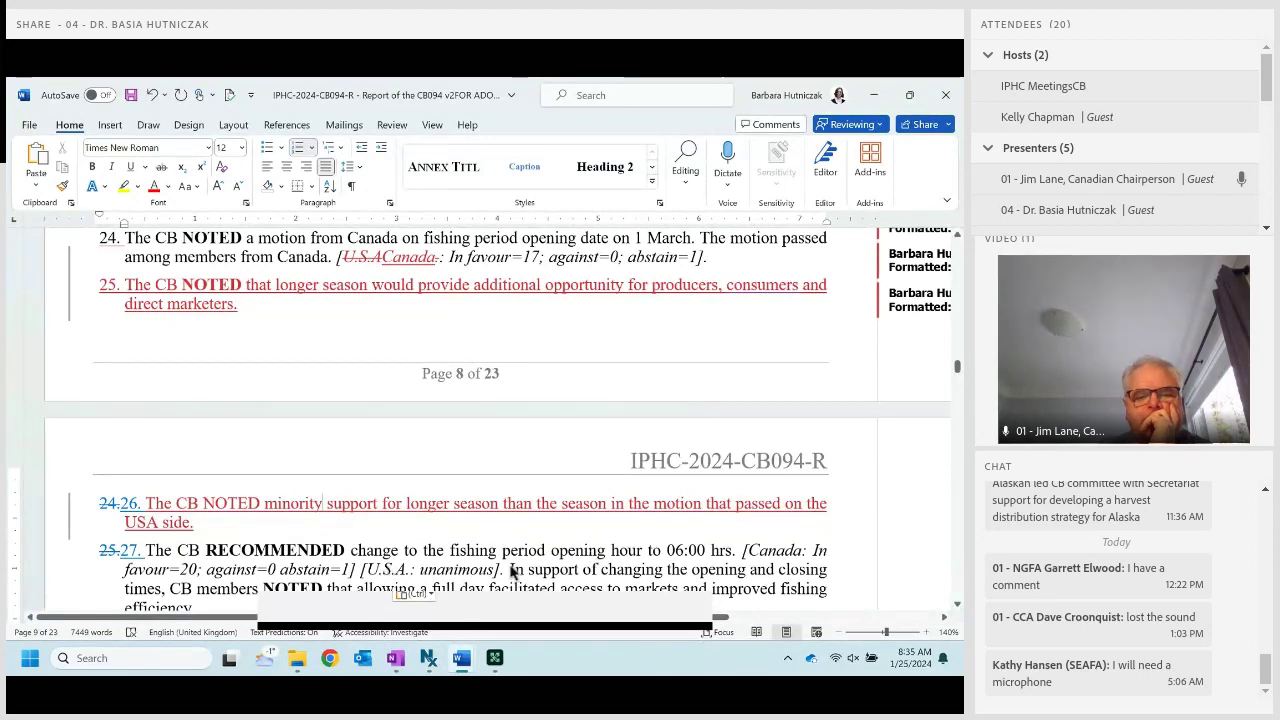
Change "longer season" in paragraph 26 to "bot earlier and later season".
type("n")
key("BackSpace")
type("bot ")
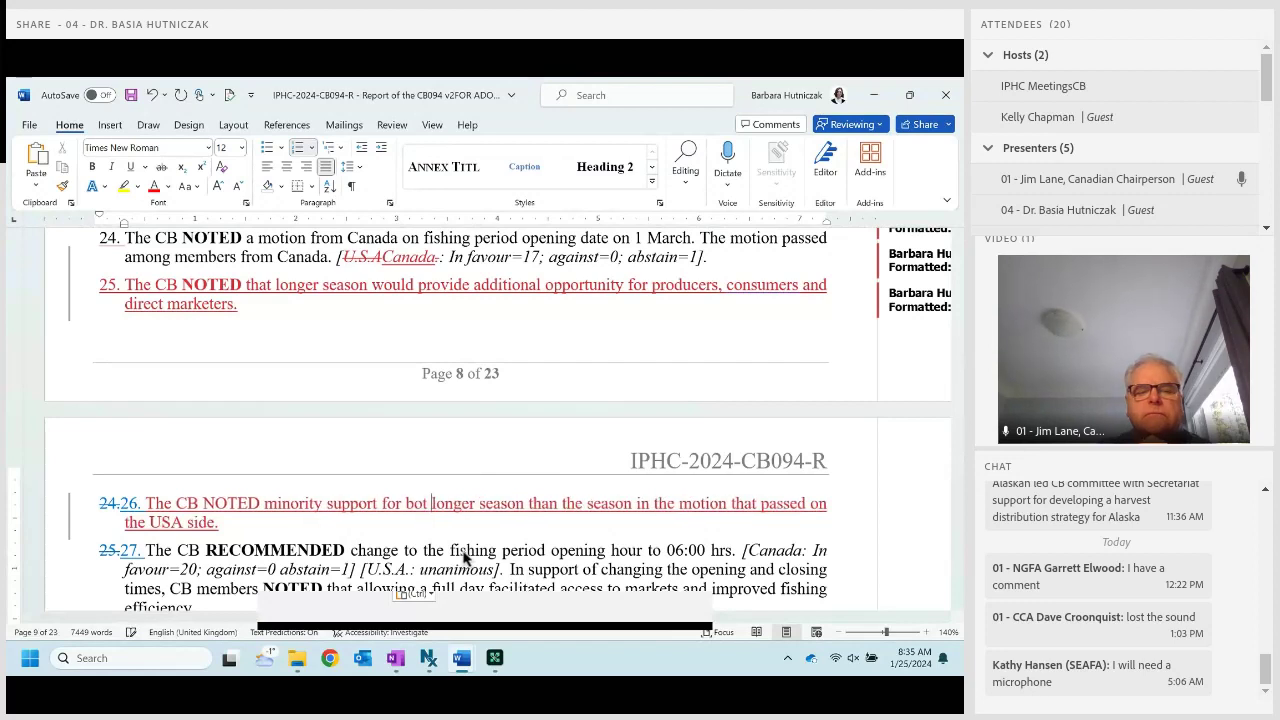
type("a")
type("lier and")
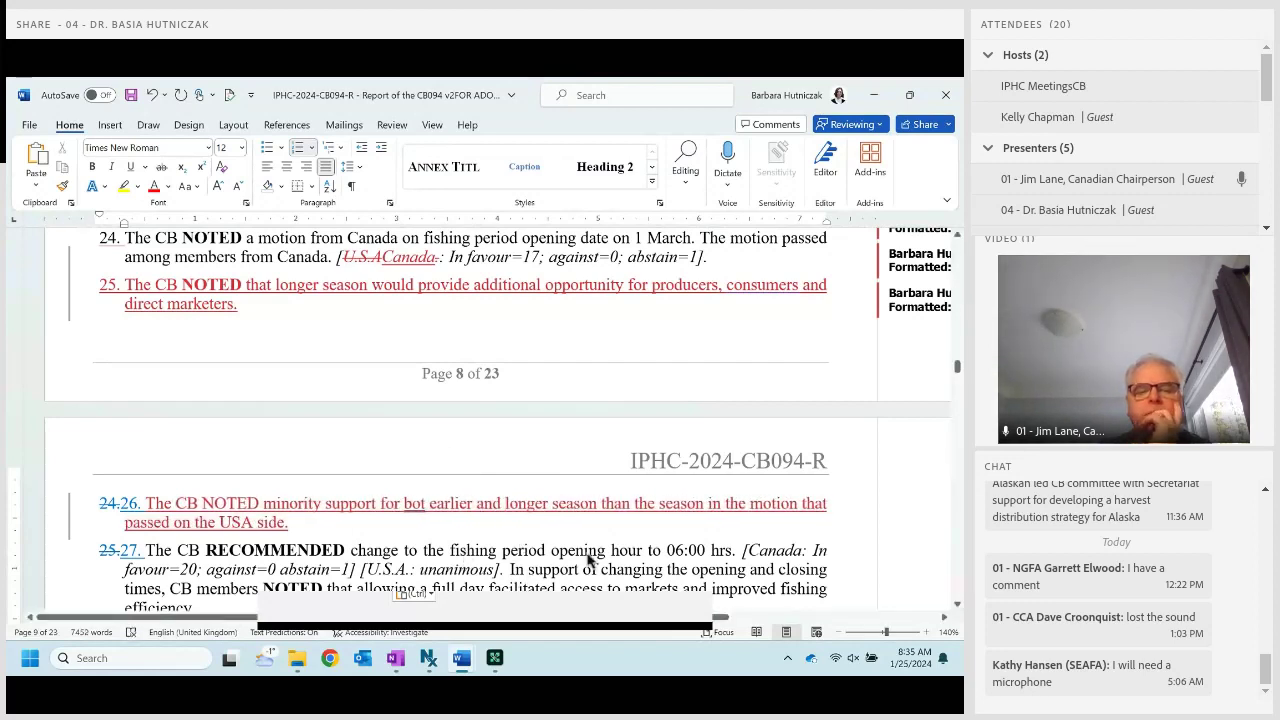
key("shift+Right")
key("shift+Right")
key("shift+Right")
key("shift+Right")
key("shift+Right")
key("shift+Right")
key("shift+Right")
type("later")
Replace the rest of paragraph 26 after the word "season" with "opening date".
key("ctrl+Right")
key("ctrl+Right")
key("ctrl+shift+Right")
key("ctrl+shift+Down")
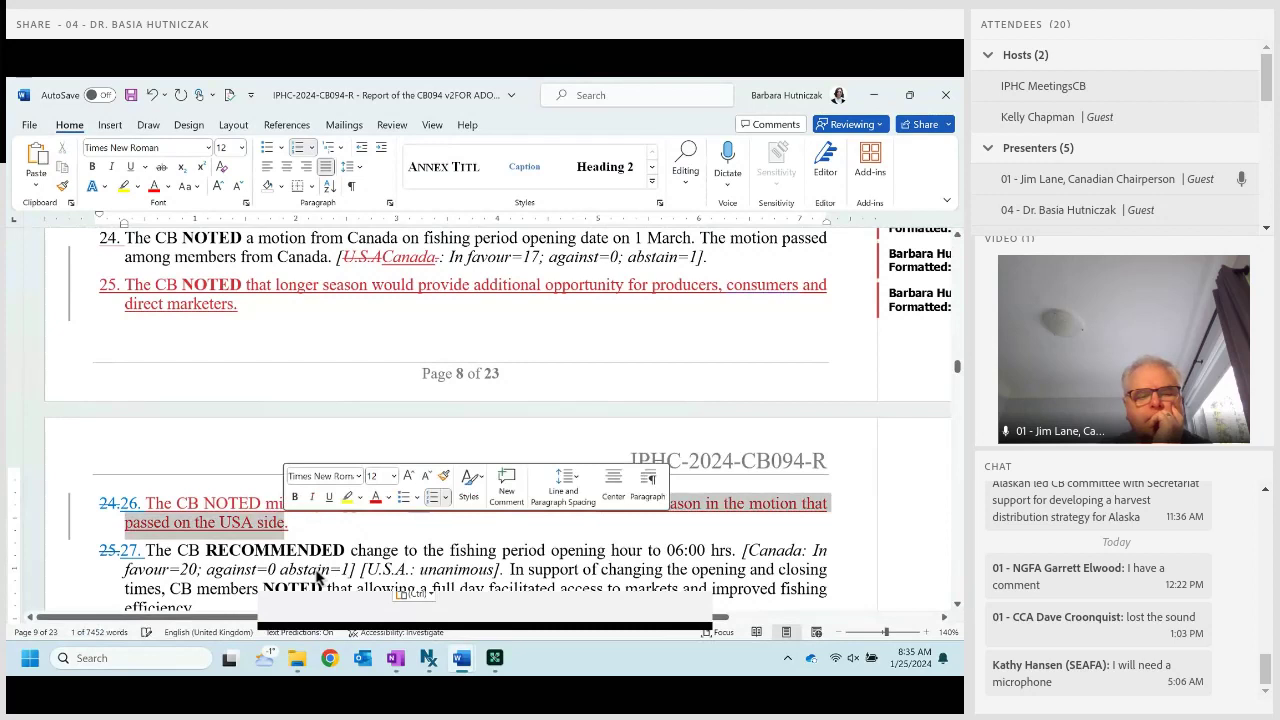
type("opening date")
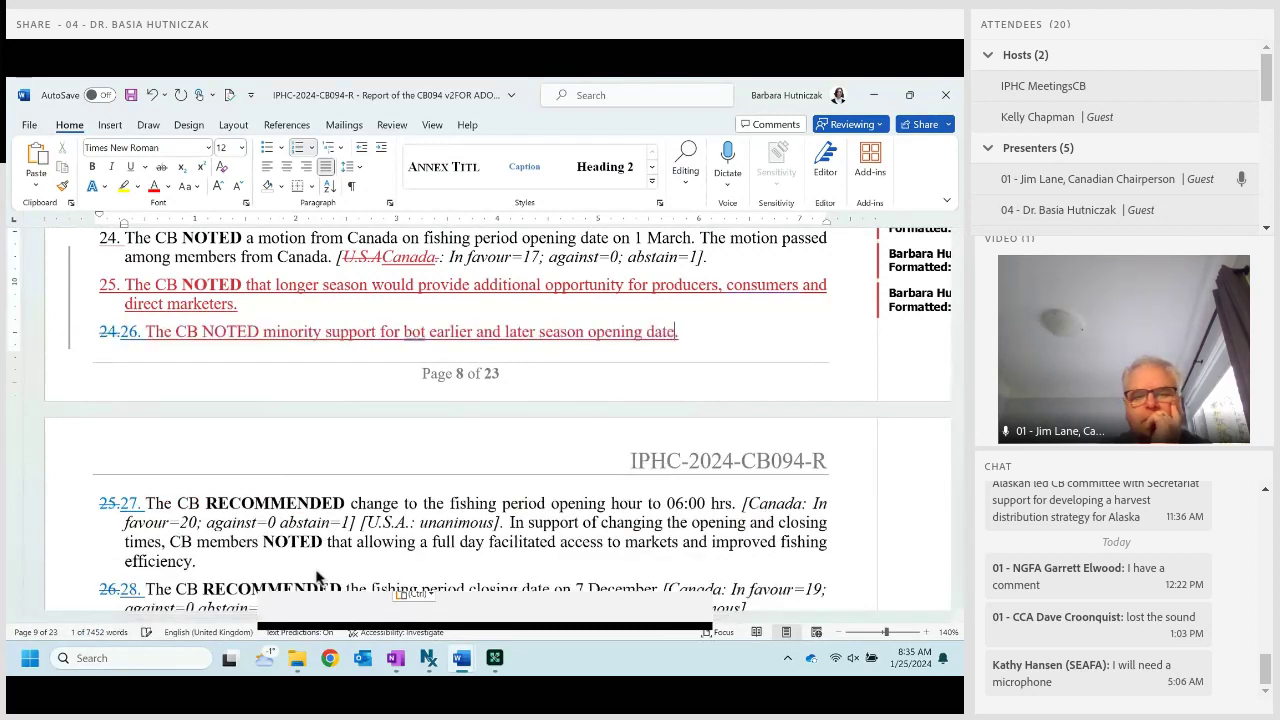
Correct "bot" to "both" in paragraph 26 and insert "USA" before "support".
left_click(428, 331)
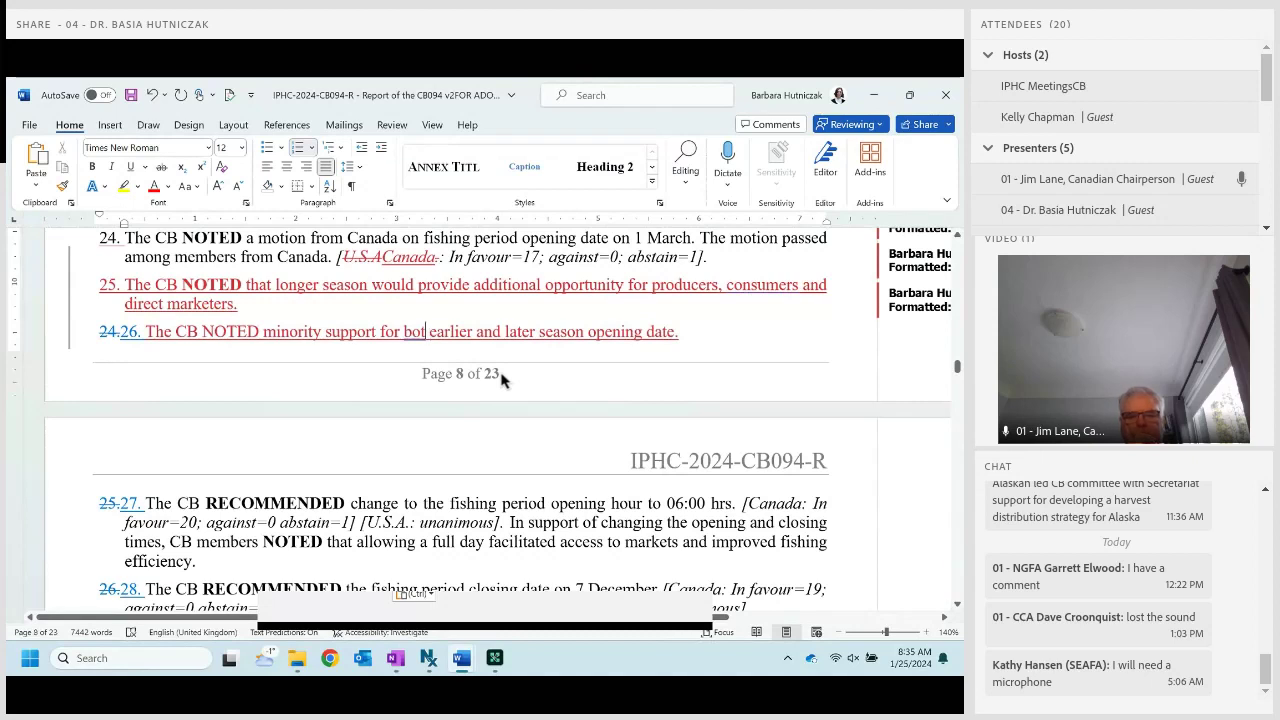
type("h")
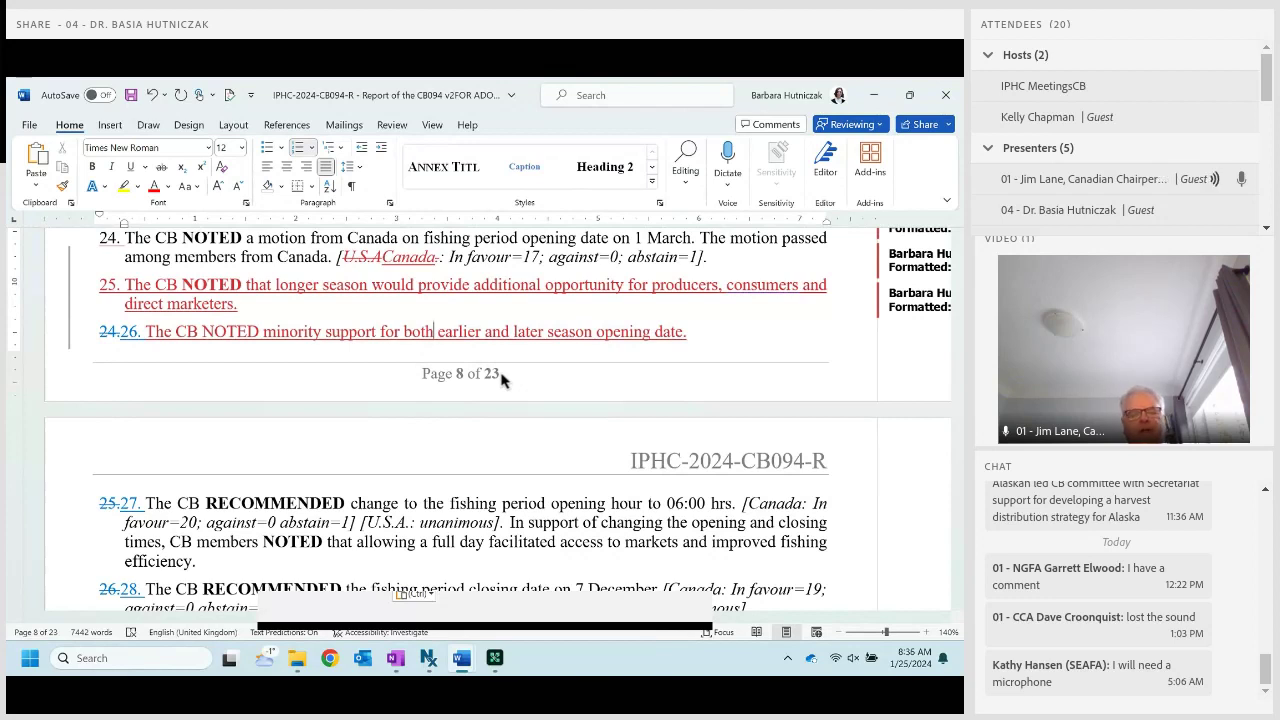
key("ctrl+Left")
key("ctrl+Left")
key("ctrl+Left")
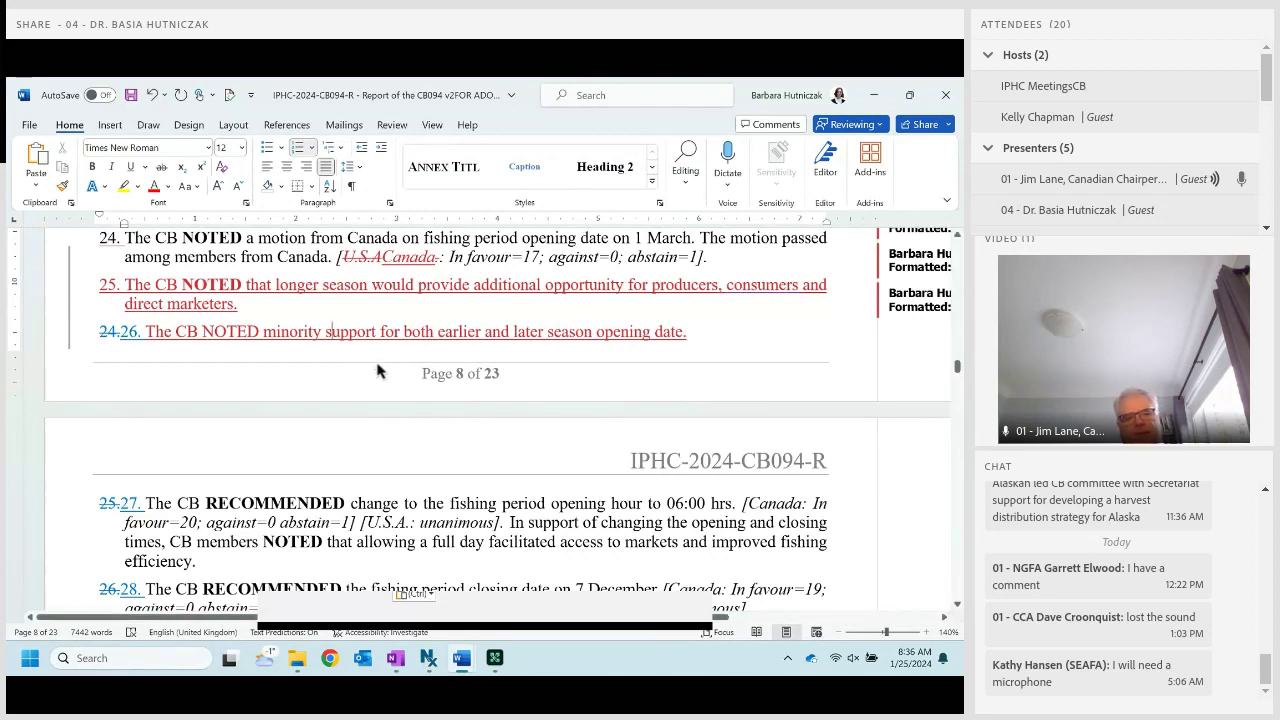
type("D")
key("BackSpace")
type("USA")
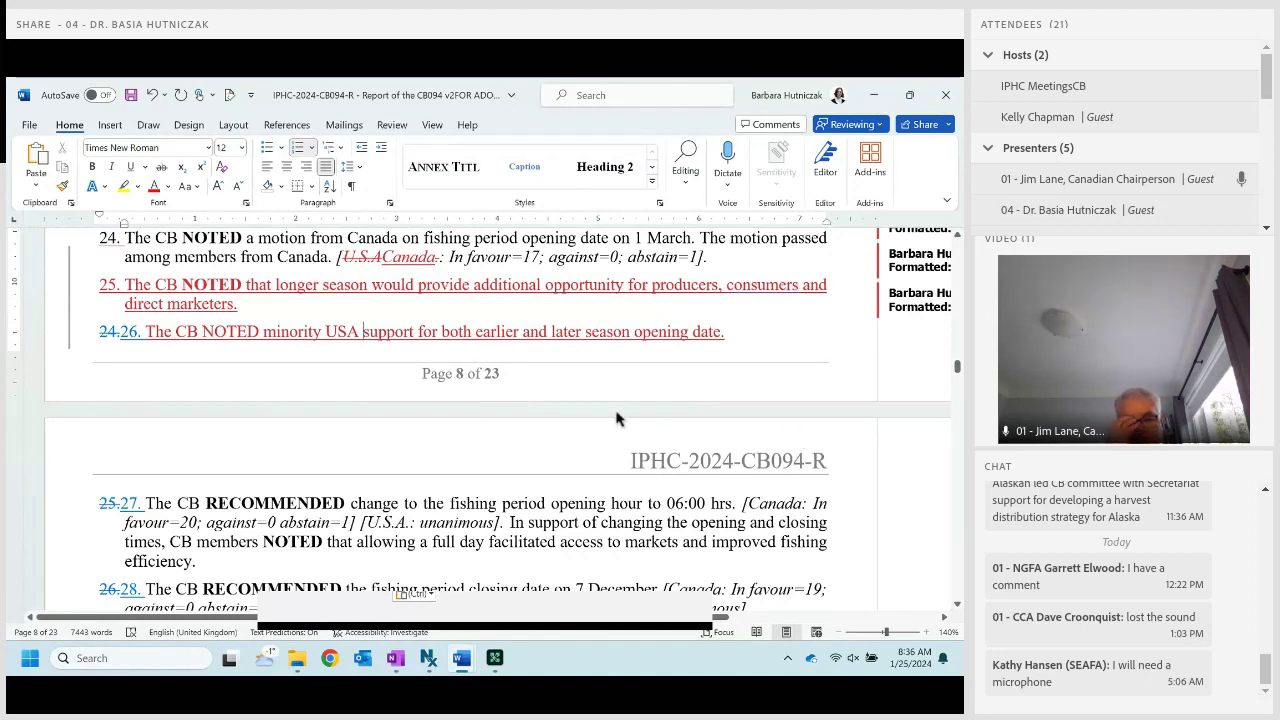
Make the word "NOTED" in paragraph 26 bold.
left_click_drag(203, 368, 270, 366)
key("ctrl+b")
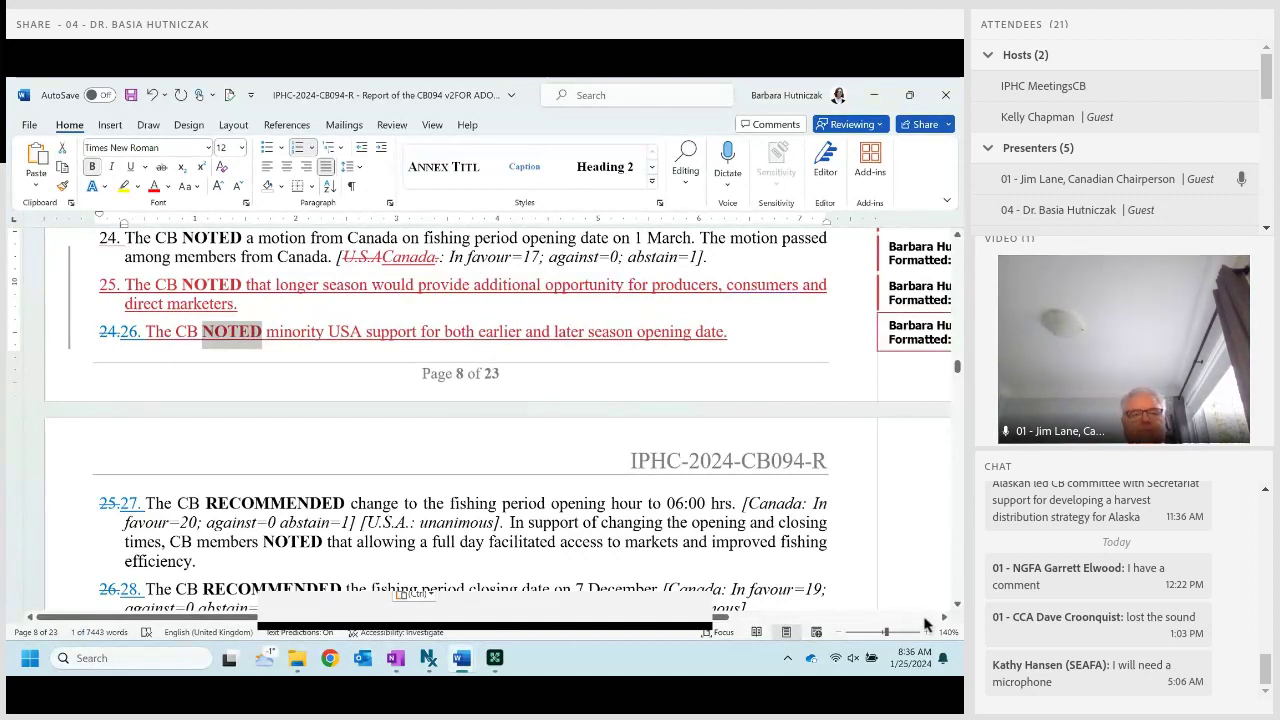
Replace "regulatory constraints" in paragraph 22 with "logistical challenges".
scroll(620, 530, "up", 5)
scroll(620, 532, "up", 4)
scroll(619, 540, "down", 6)
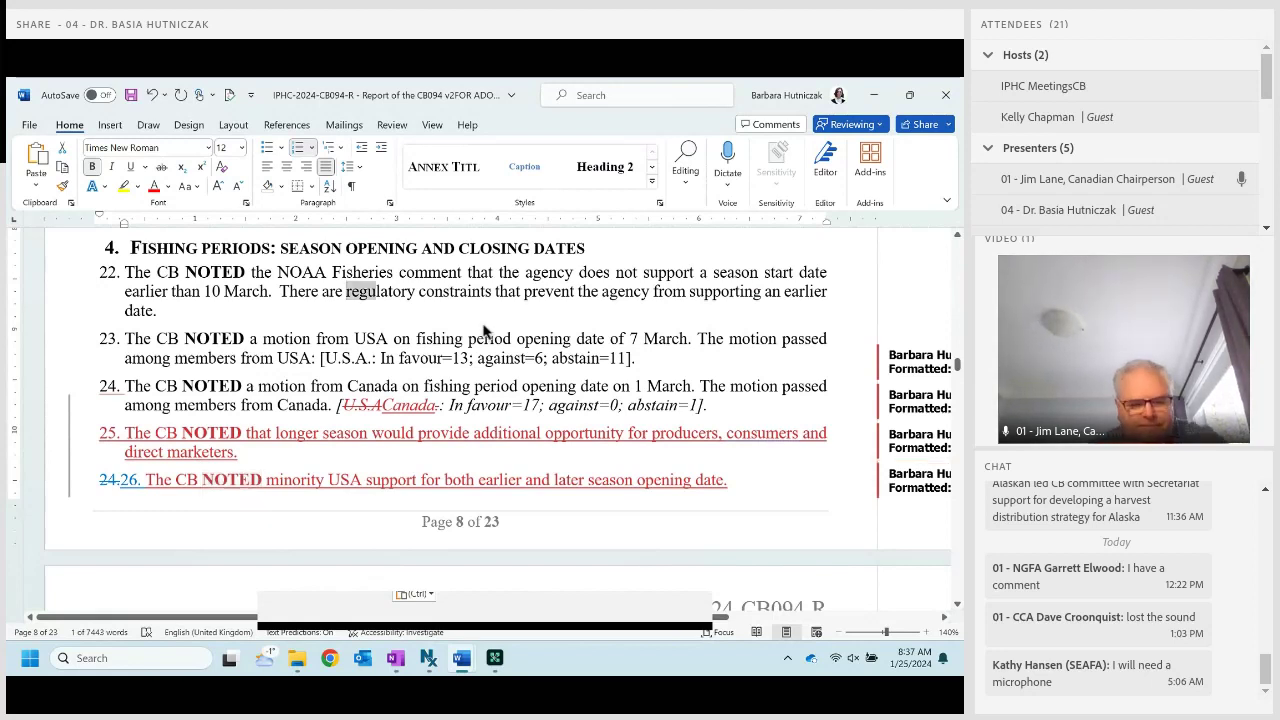
left_click_drag(347, 291, 493, 291)
type("logist")
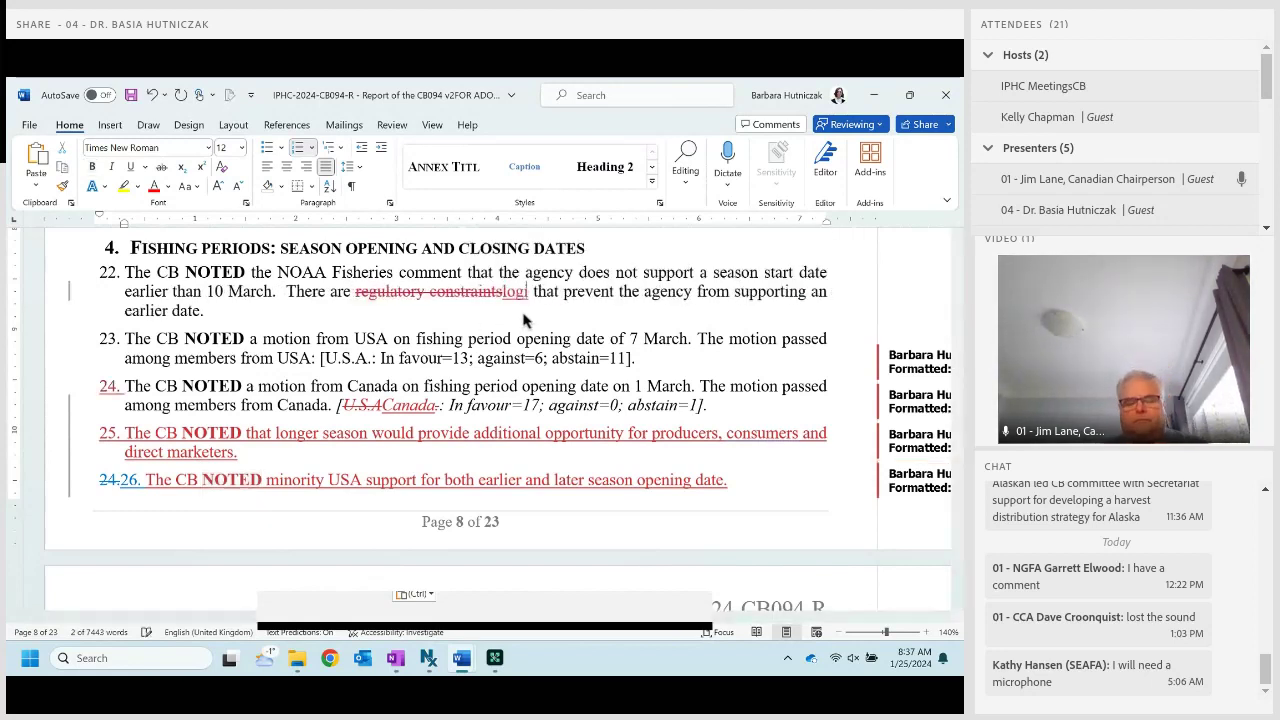
type("ical challan")
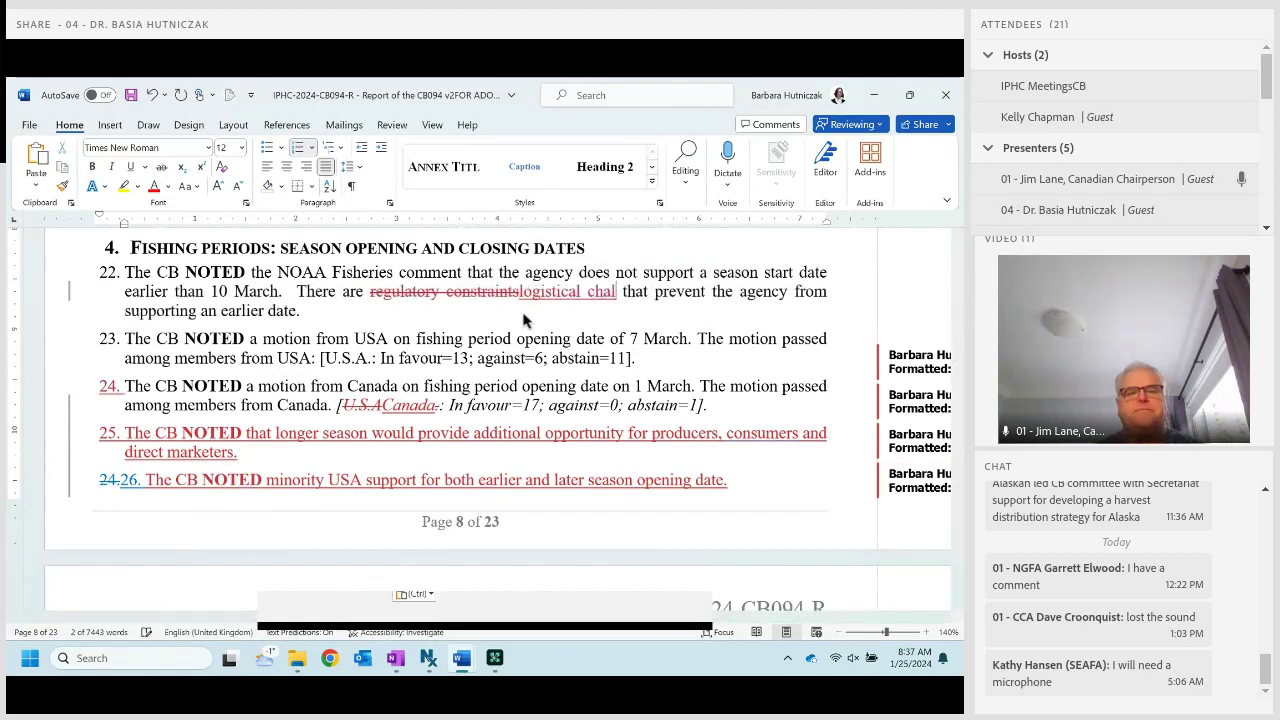
type("ges")
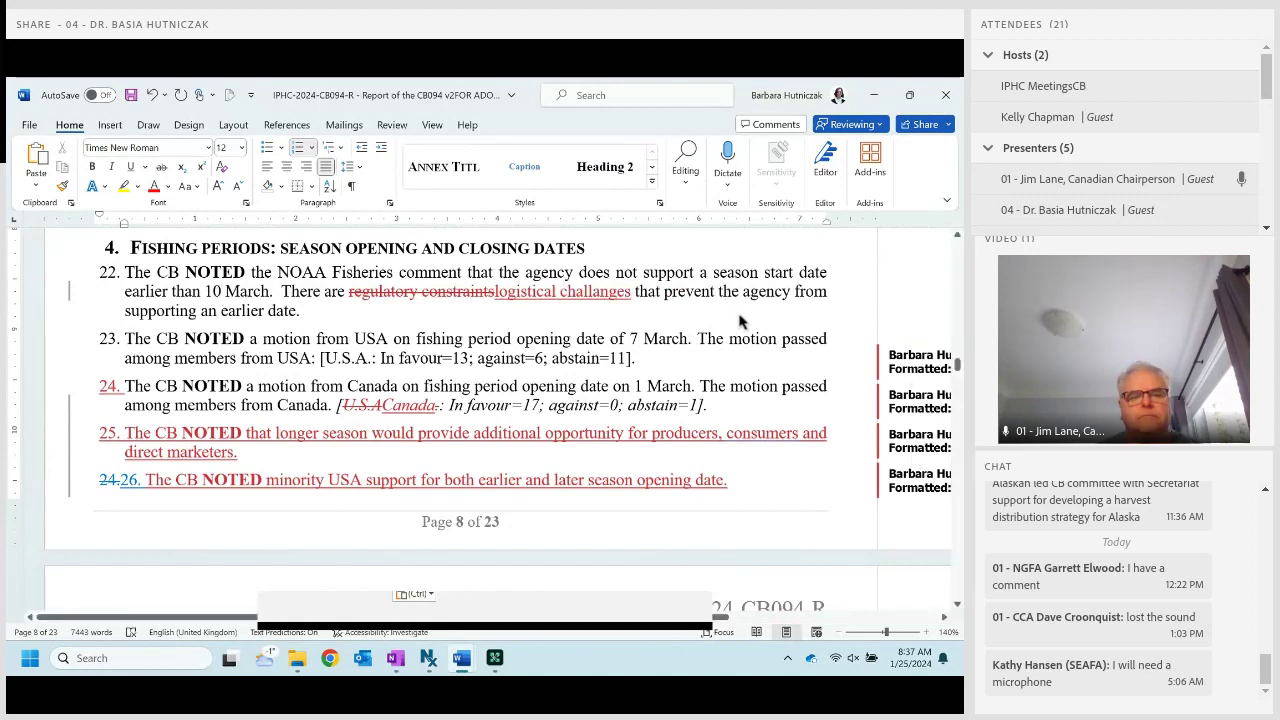
Replace "prevent" in paragraph 22 with "make it difficult for".
key("ctrl+Delete")
type("make it dif ")
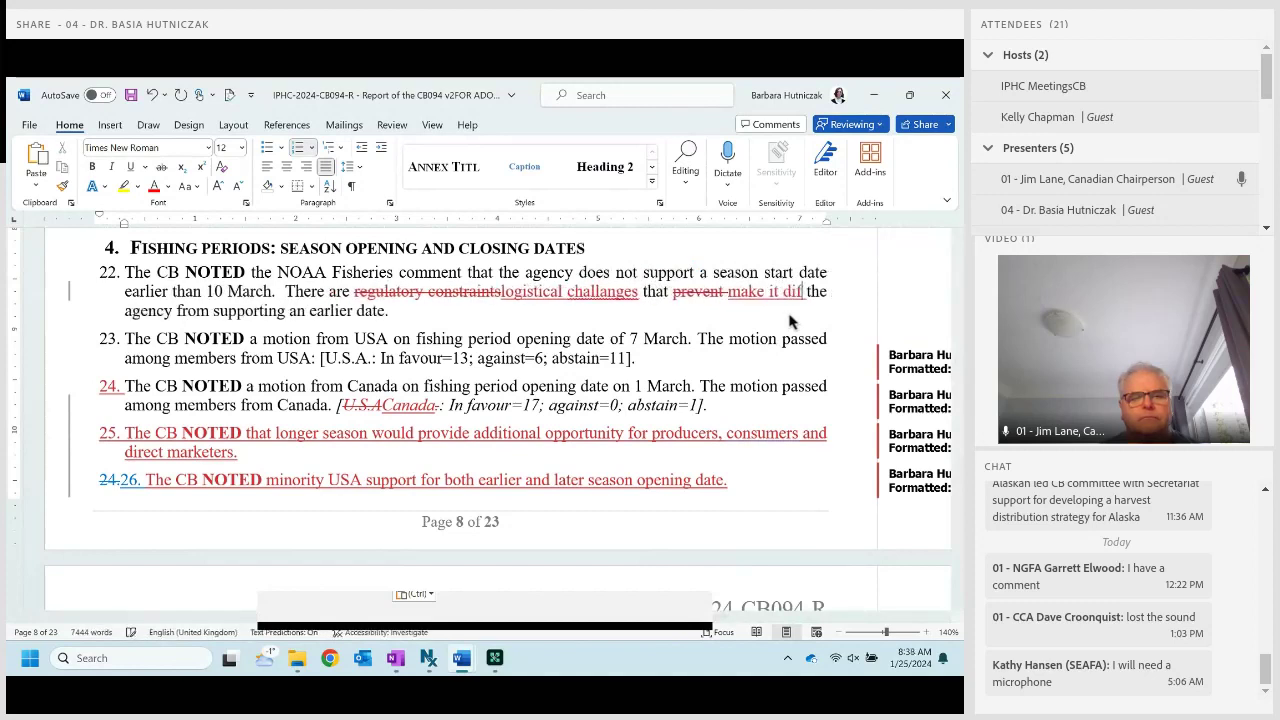
type("ficult")
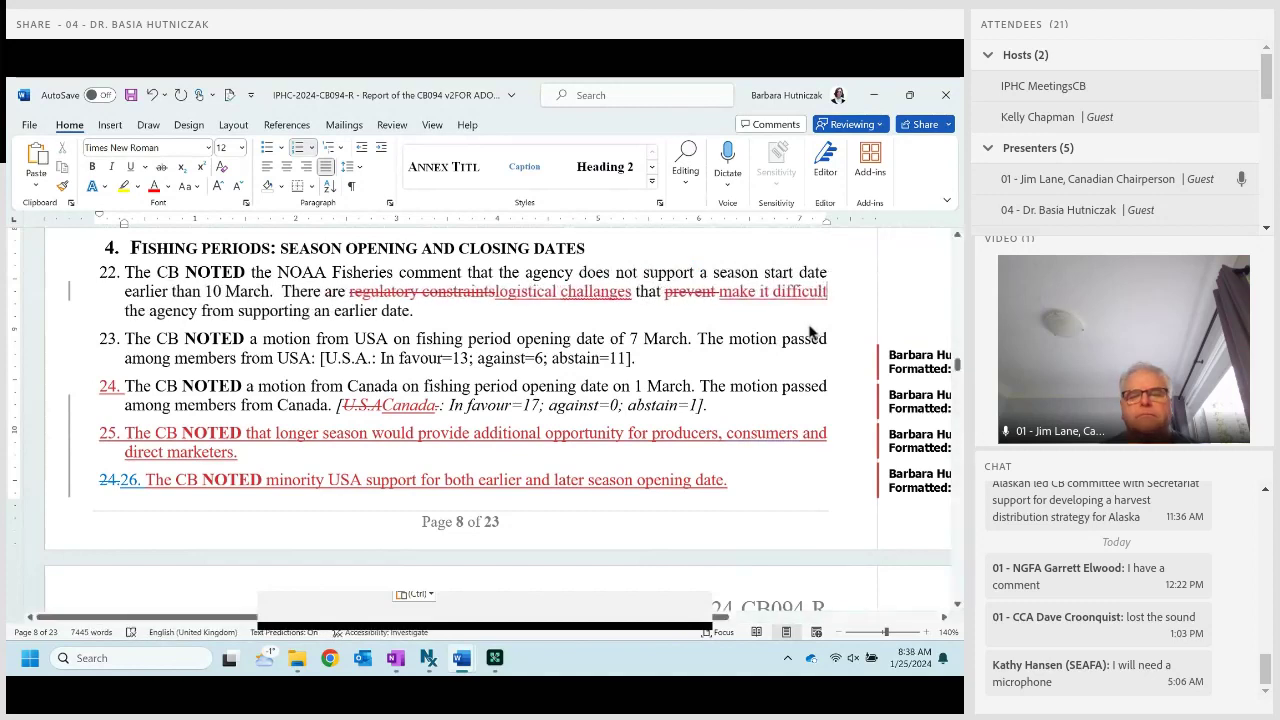
type(" fo")
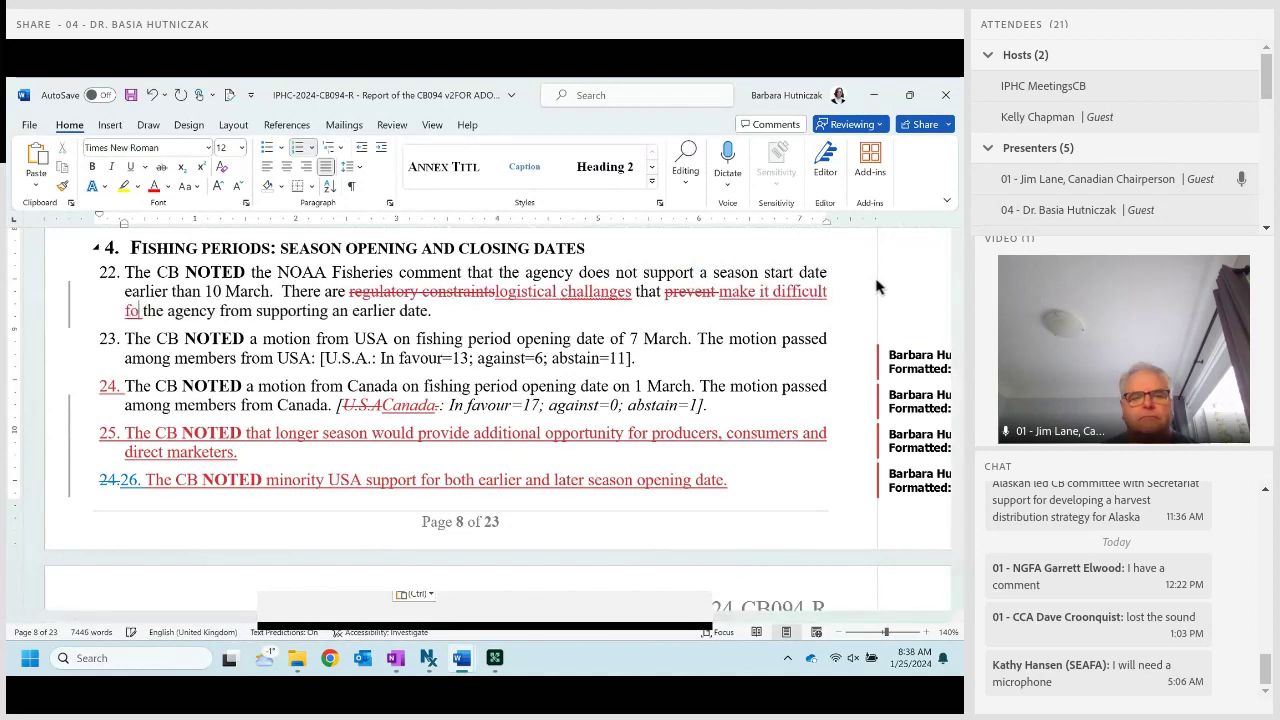
type("r")
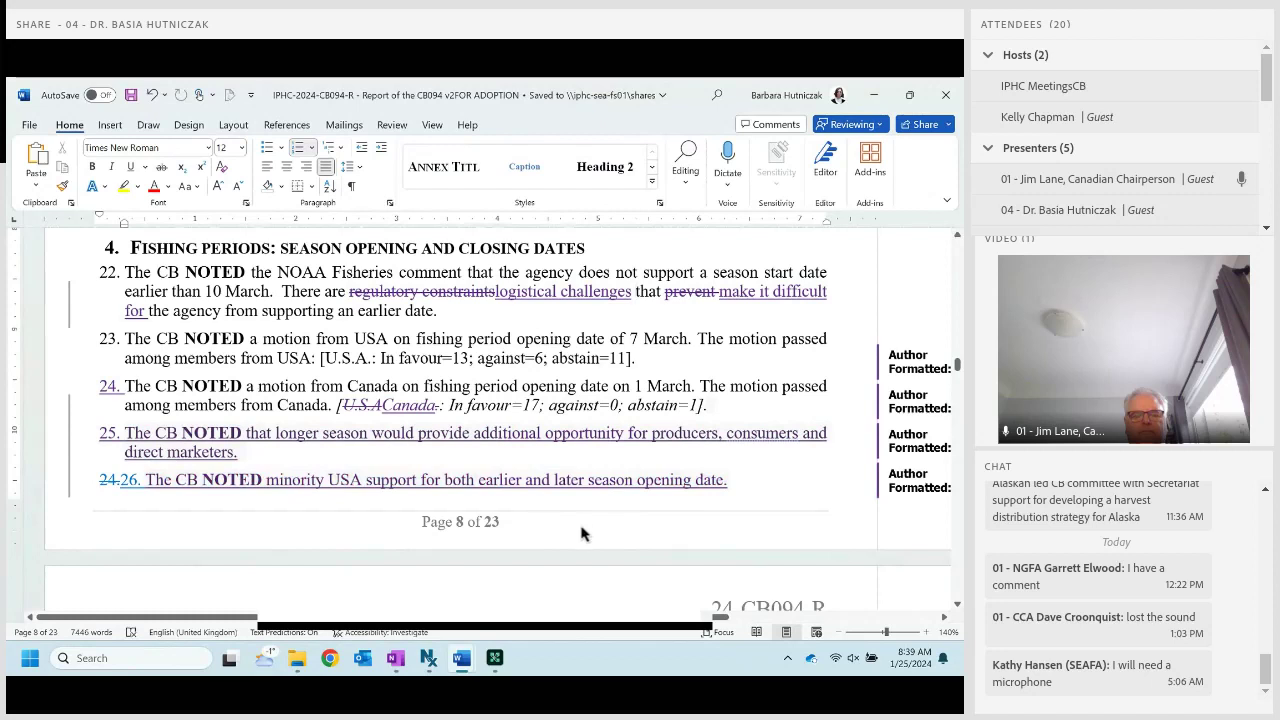
In paragraph 26, insert "(March 1)" after "earlier" and "(March 15)" after "later".
type("(Ma")
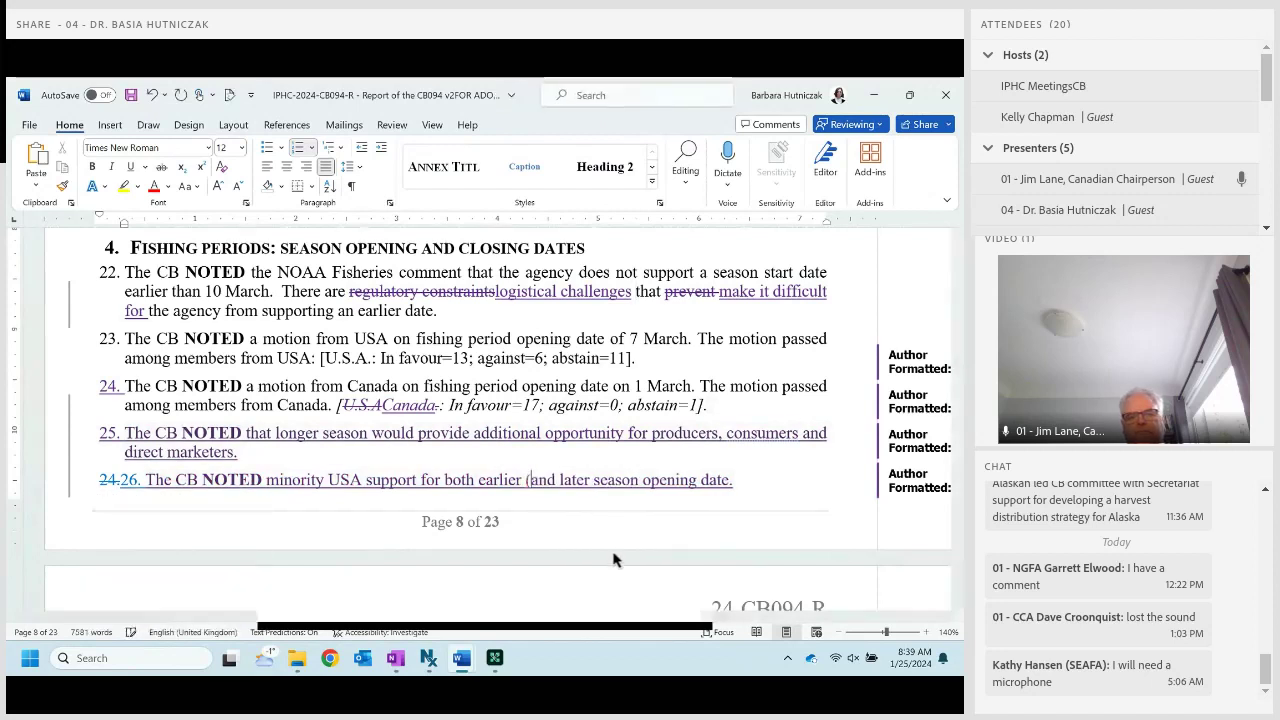
type("rch 1")
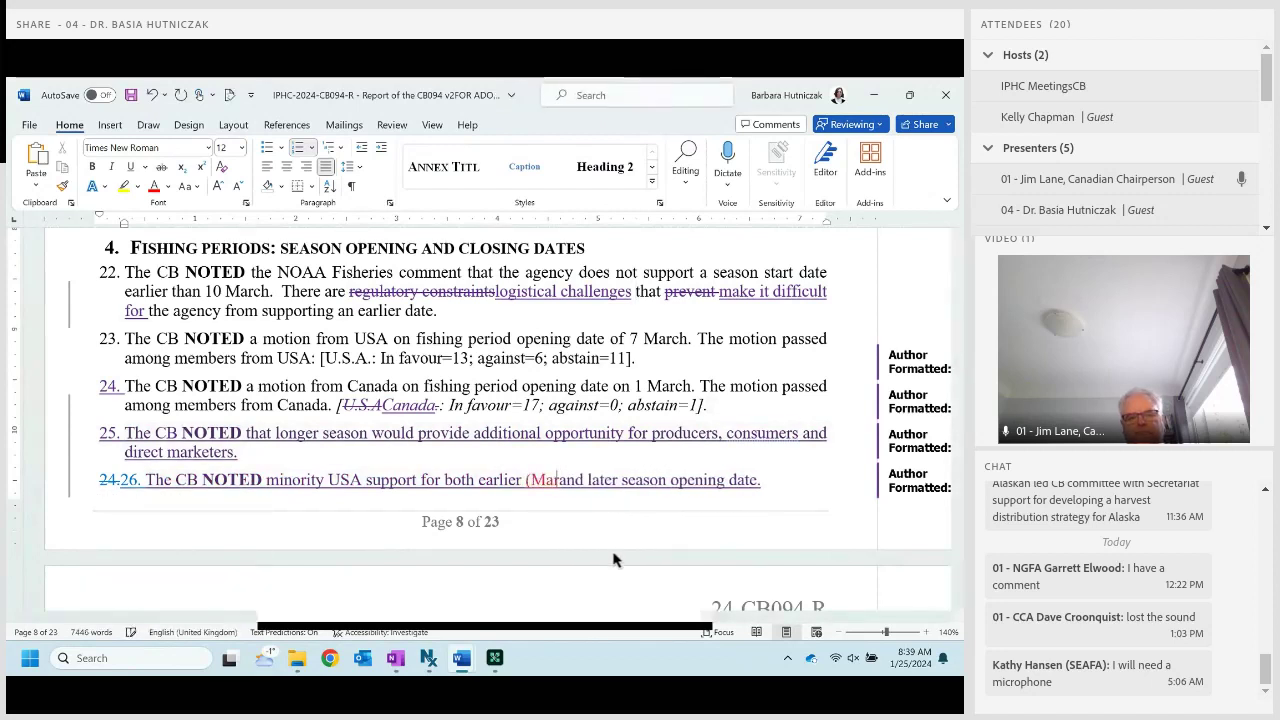
type(") and later ")
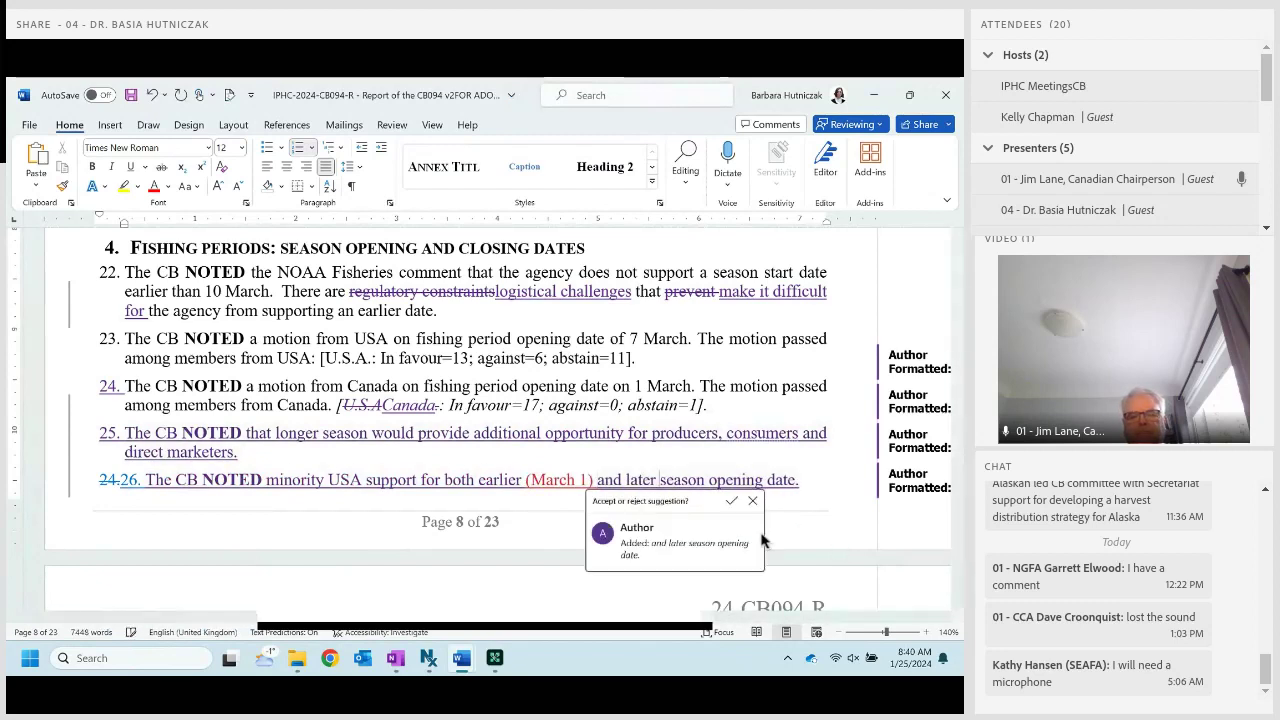
type("(Mar")
scroll(762, 540, "down", 1)
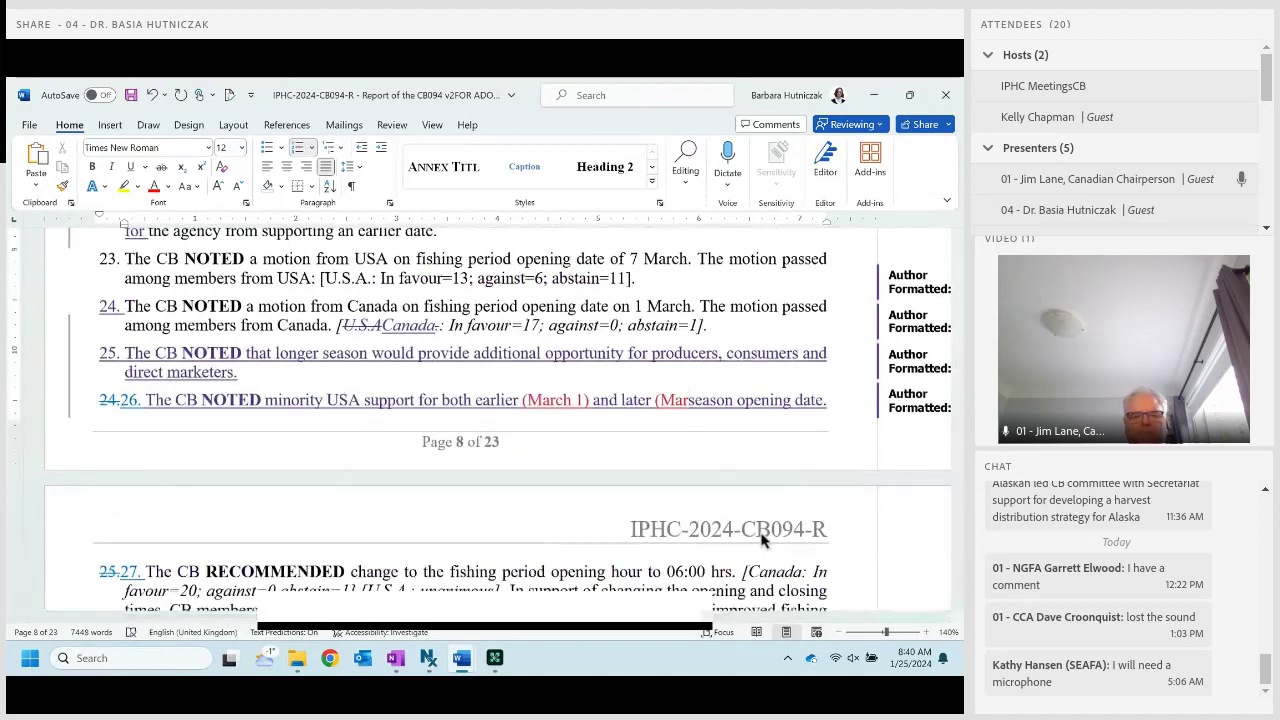
type("ch 15)")
Add "and opportunity" after "improved fishing efficiency" at the end of paragraph 27.
scroll(700, 460, "down", 3)
scroll(716, 432, "down", 2)
scroll(789, 494, "up", 2)
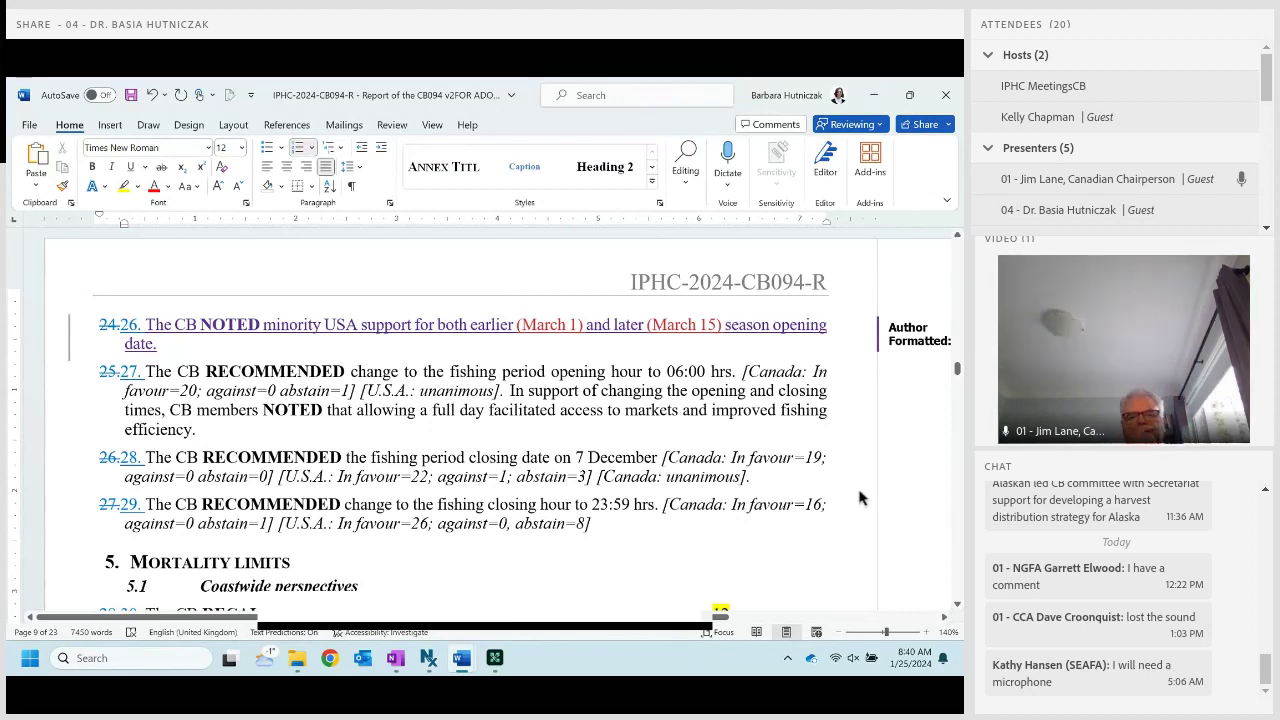
type("and ")
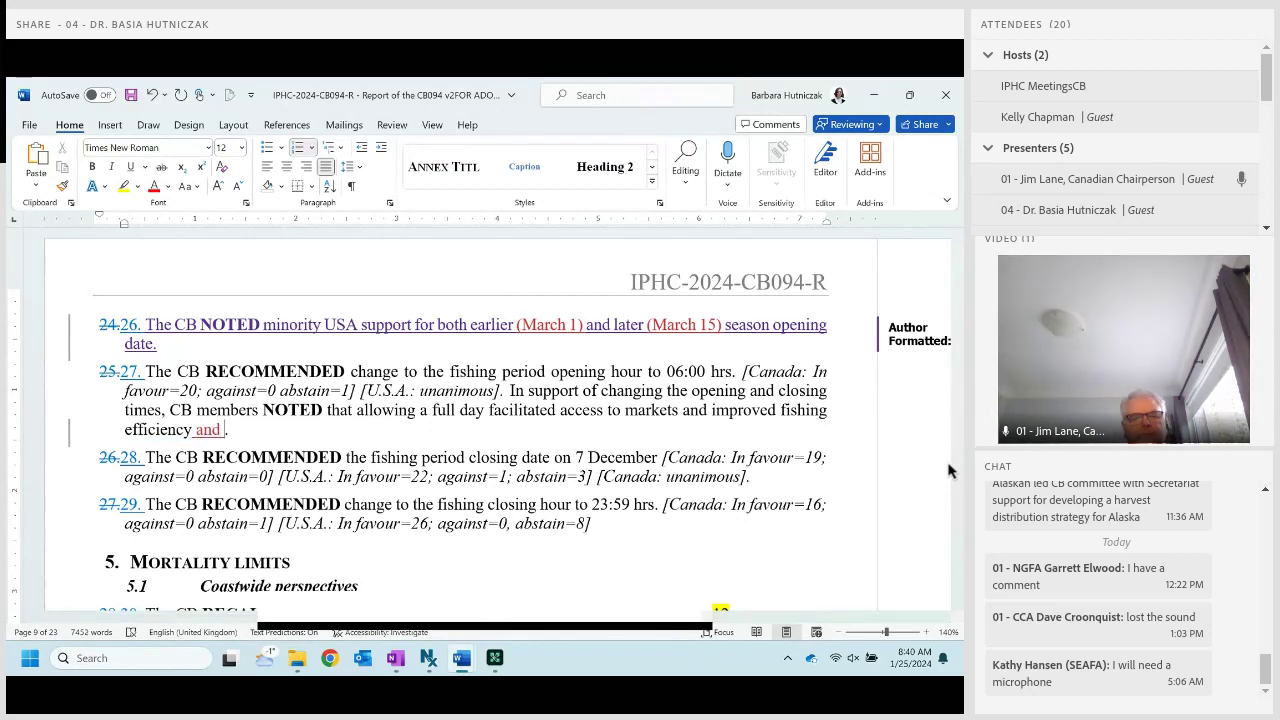
type("opportunity")
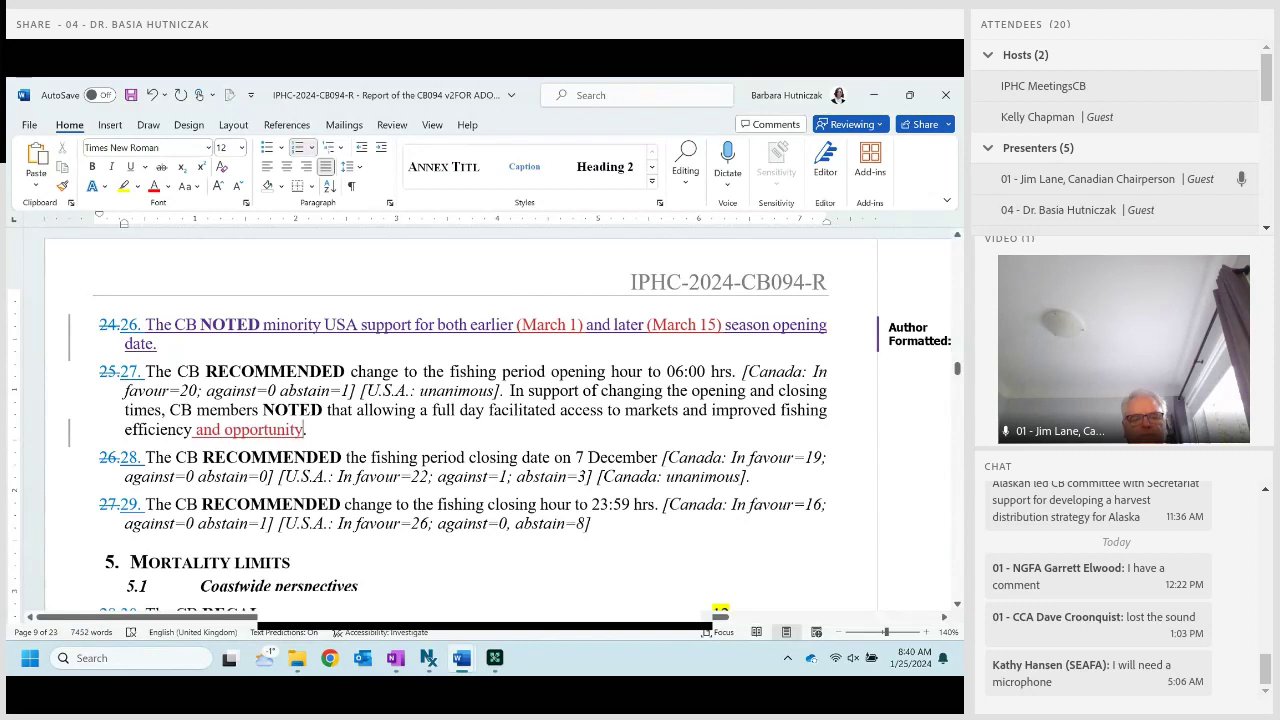
scroll(480, 420, "down", 2)
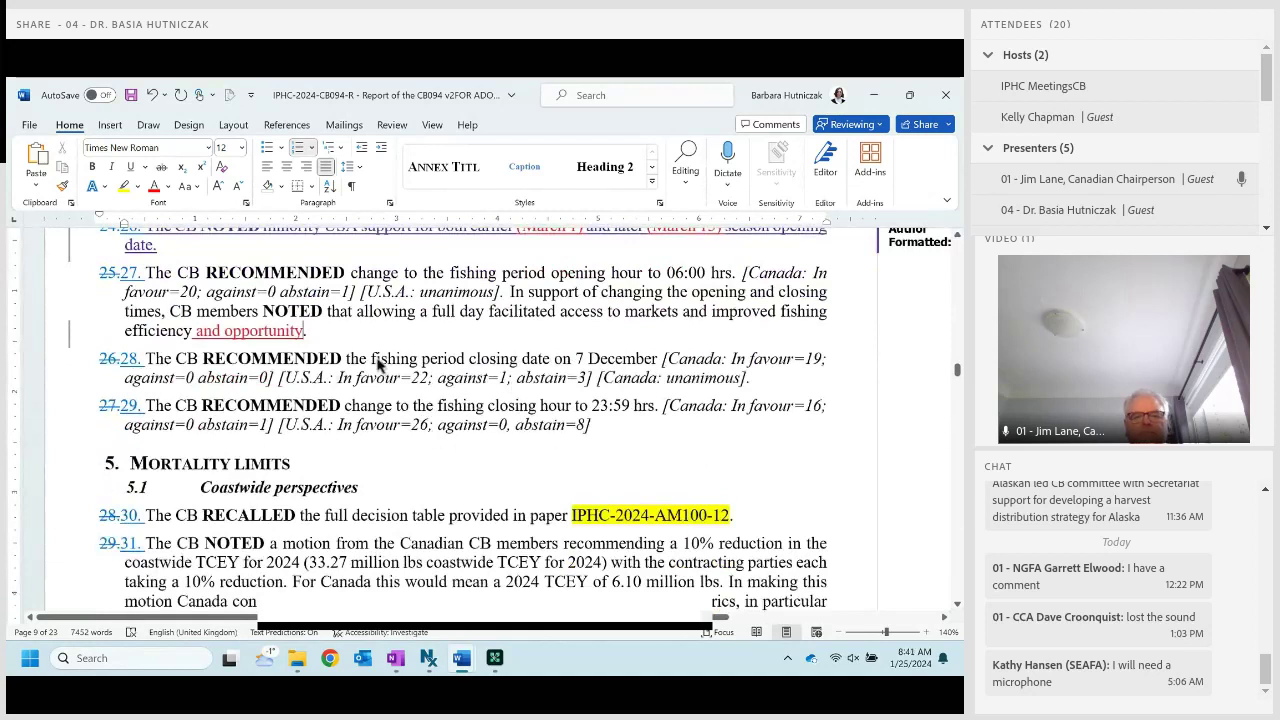
left_click_drag(575, 345, 510, 292)
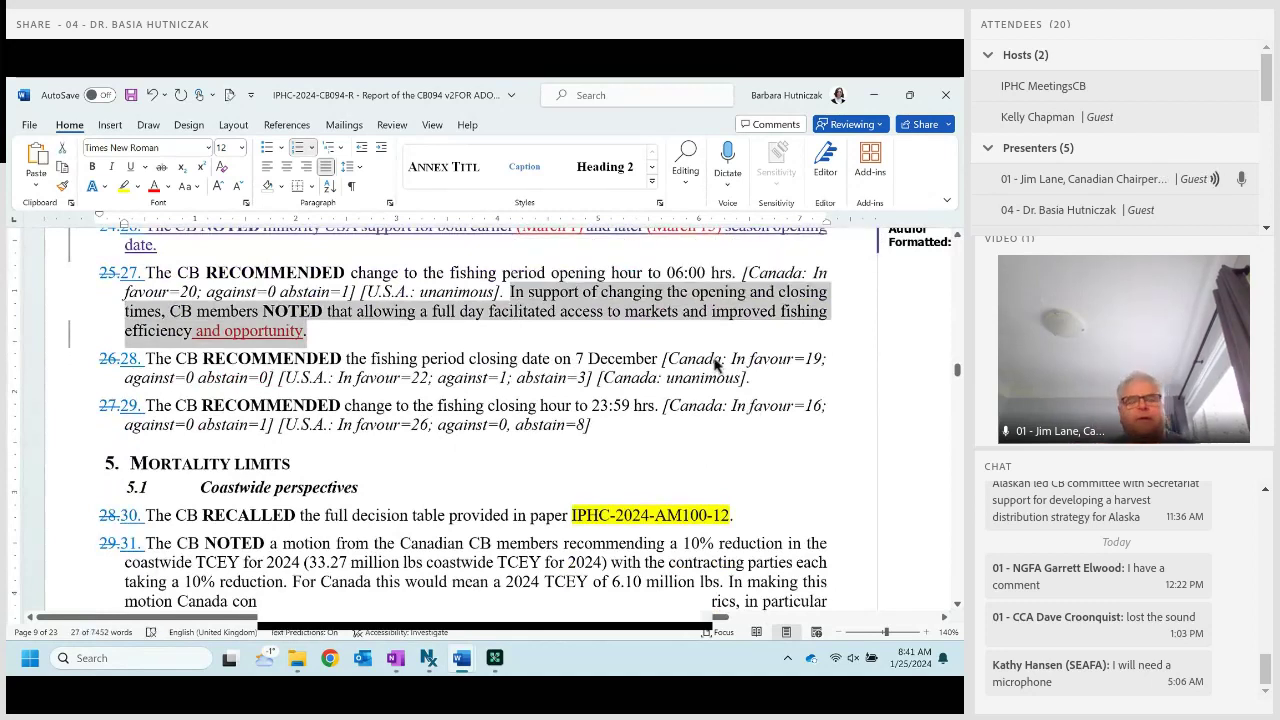
key("Right")
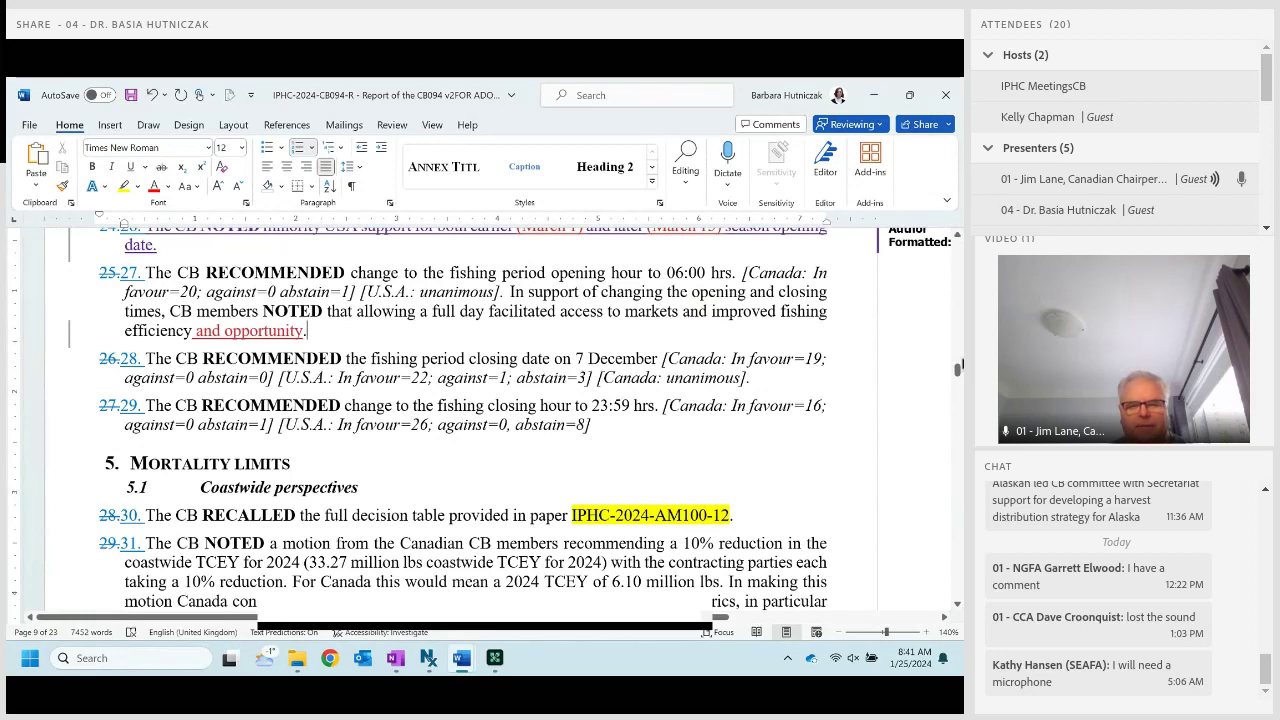
left_click_drag(830, 296, 692, 296)
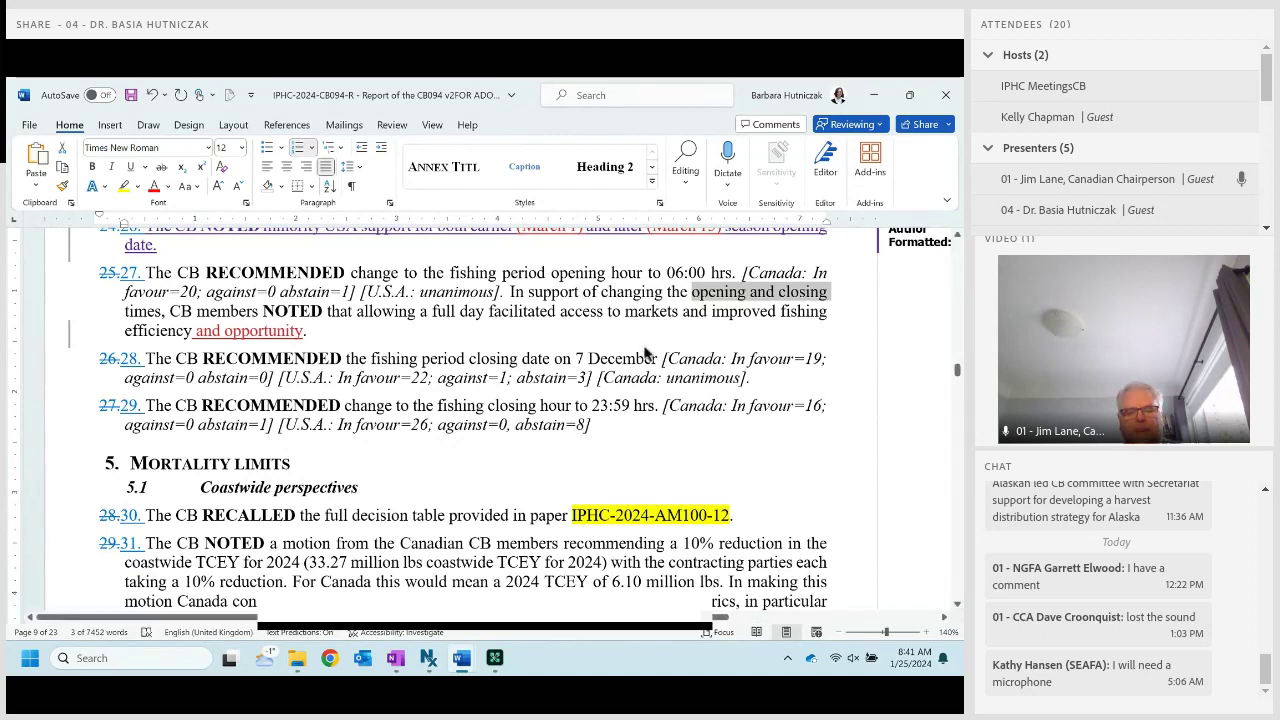
left_click(340, 358)
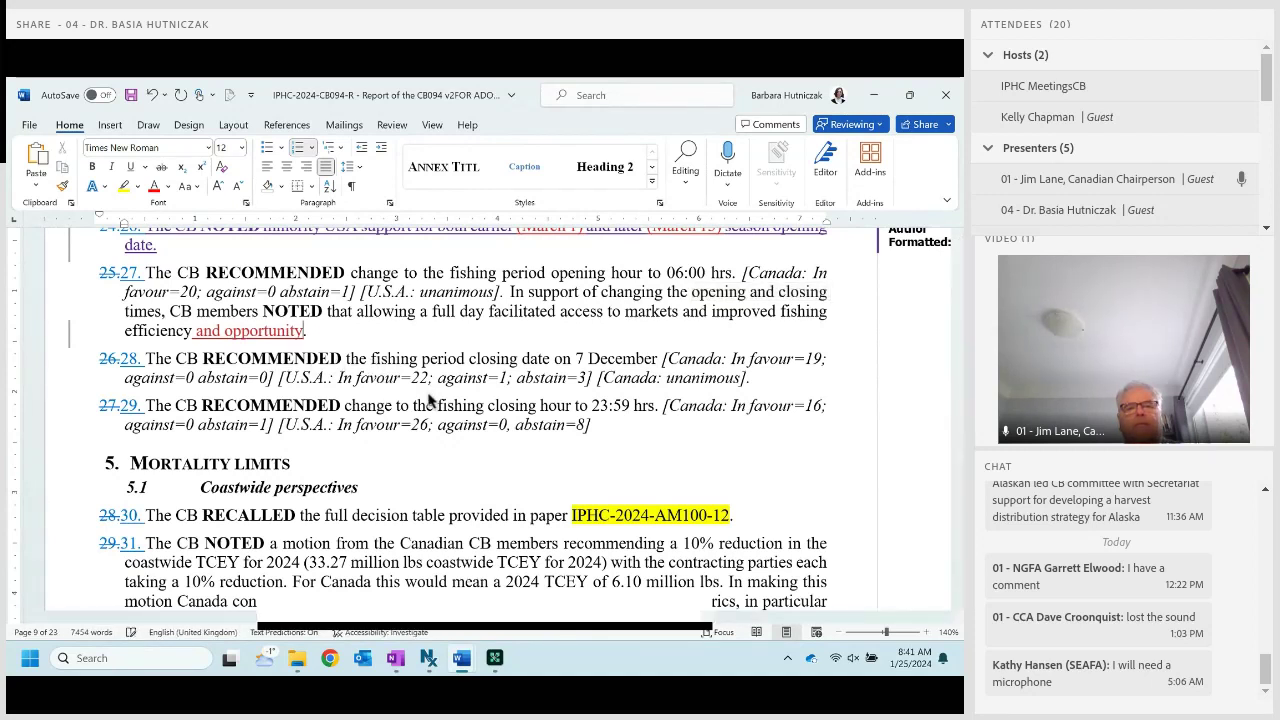
left_click(745, 452)
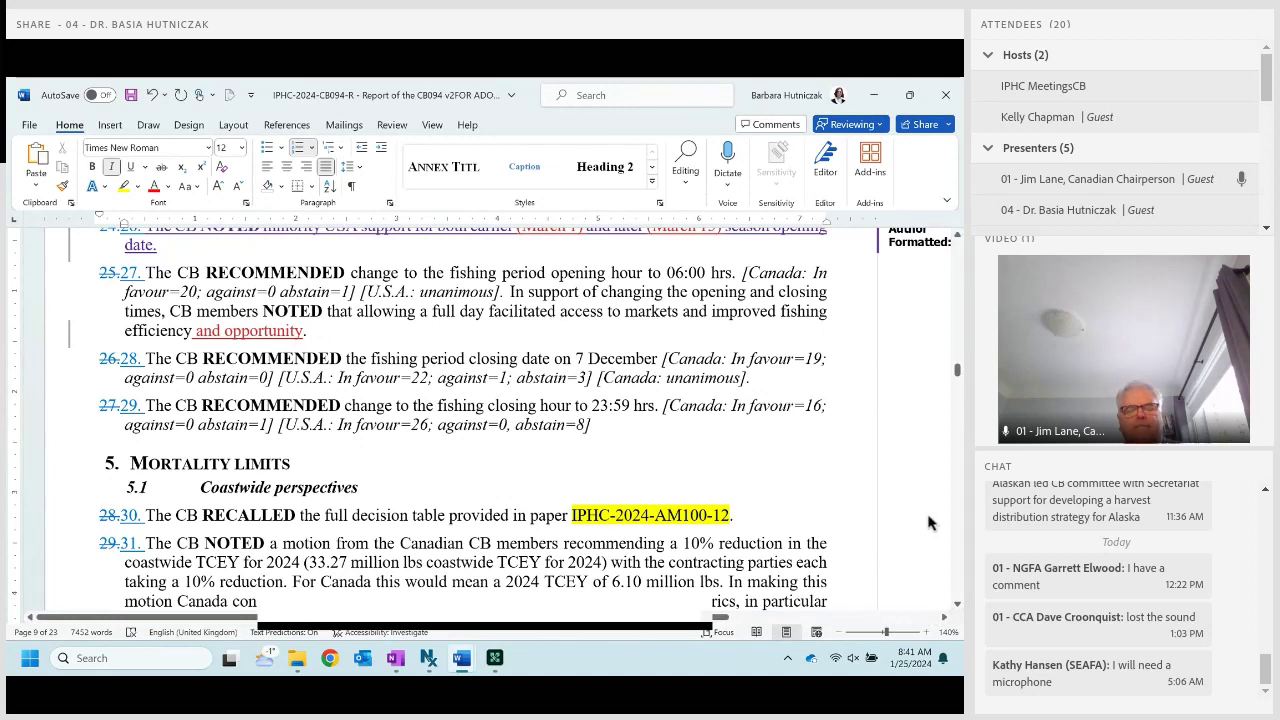
left_click(286, 329)
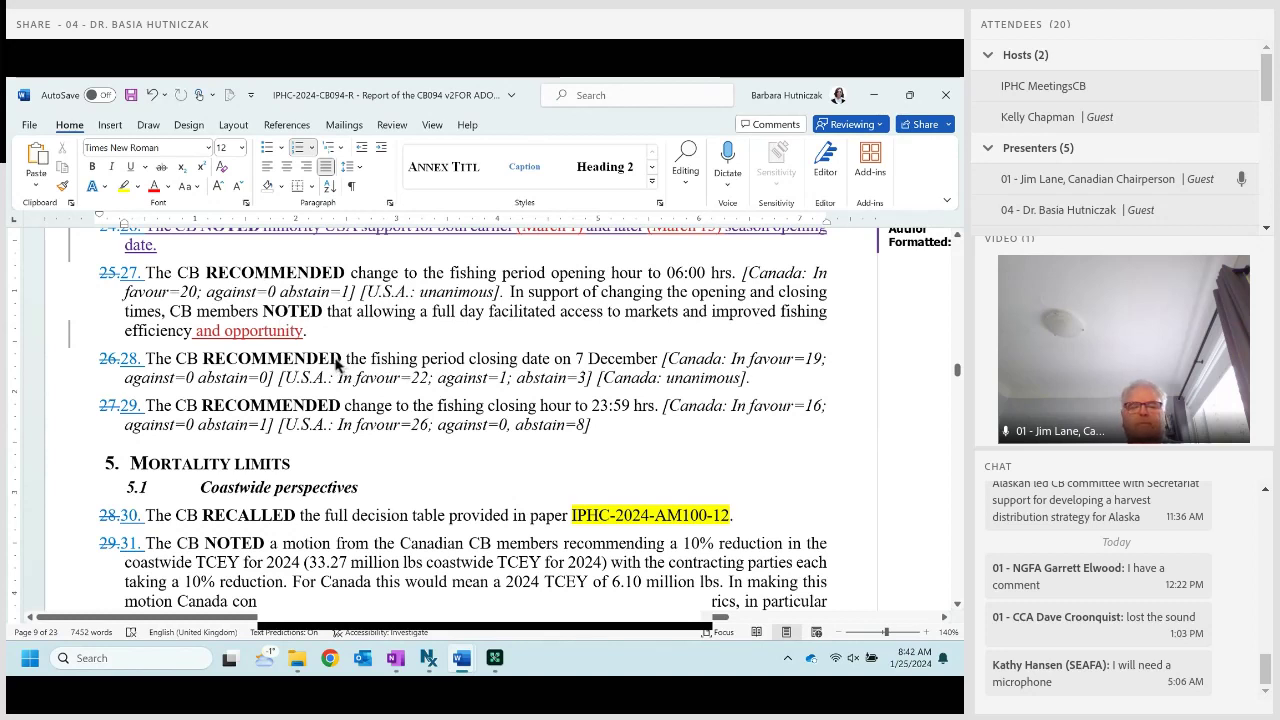
Copy the sentence beginning "In support of changing" from paragraph 27 to the end of paragraph 29.
left_click_drag(306, 331, 510, 291)
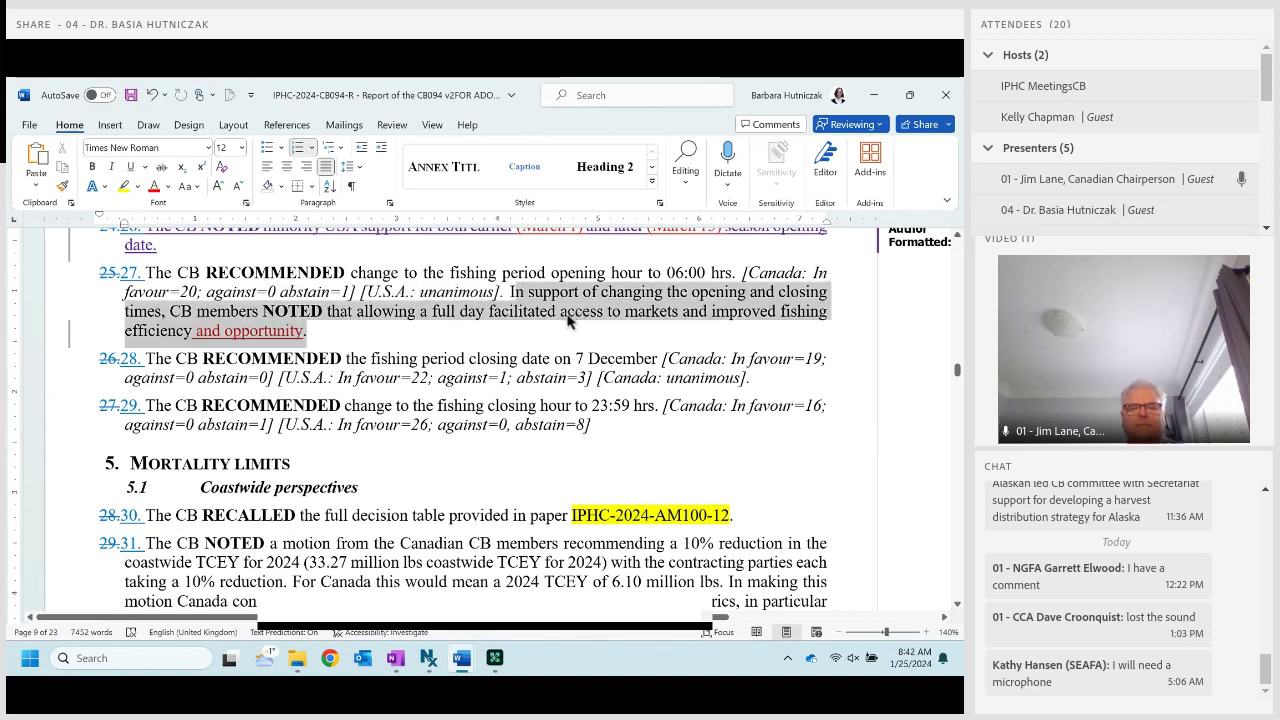
key("ctrl+c")
left_click(707, 464)
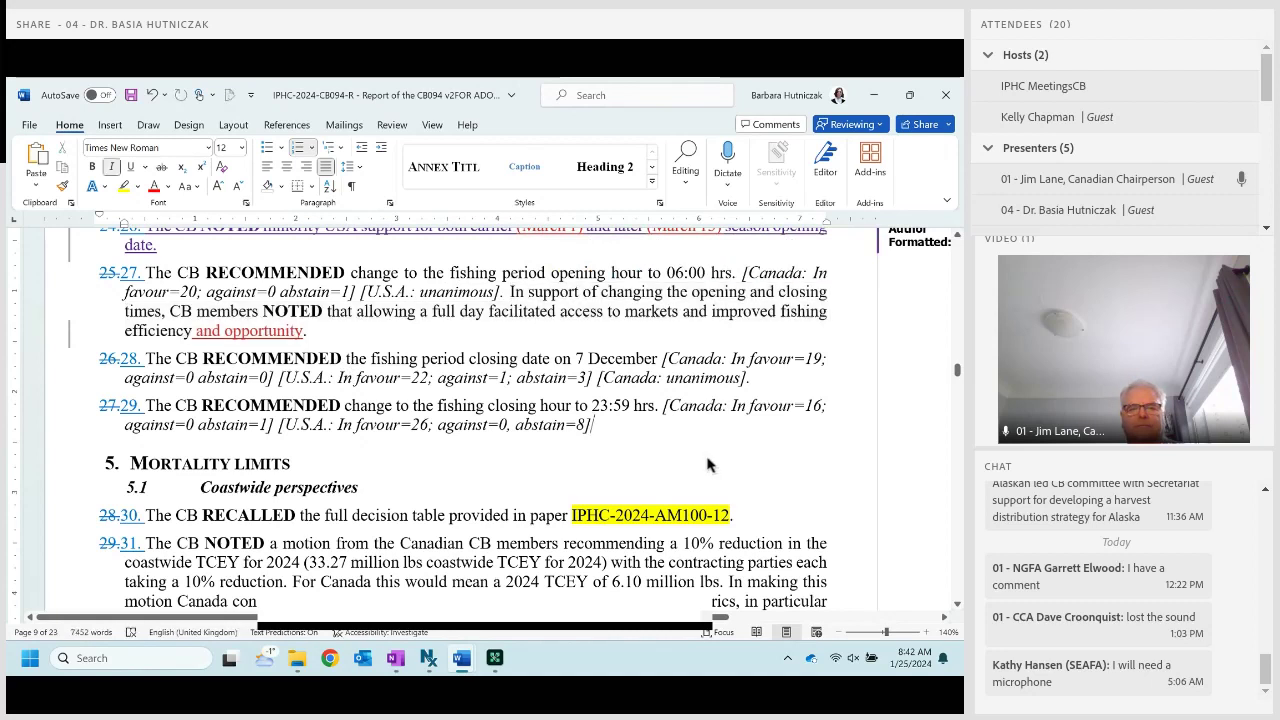
key("ctrl+v")
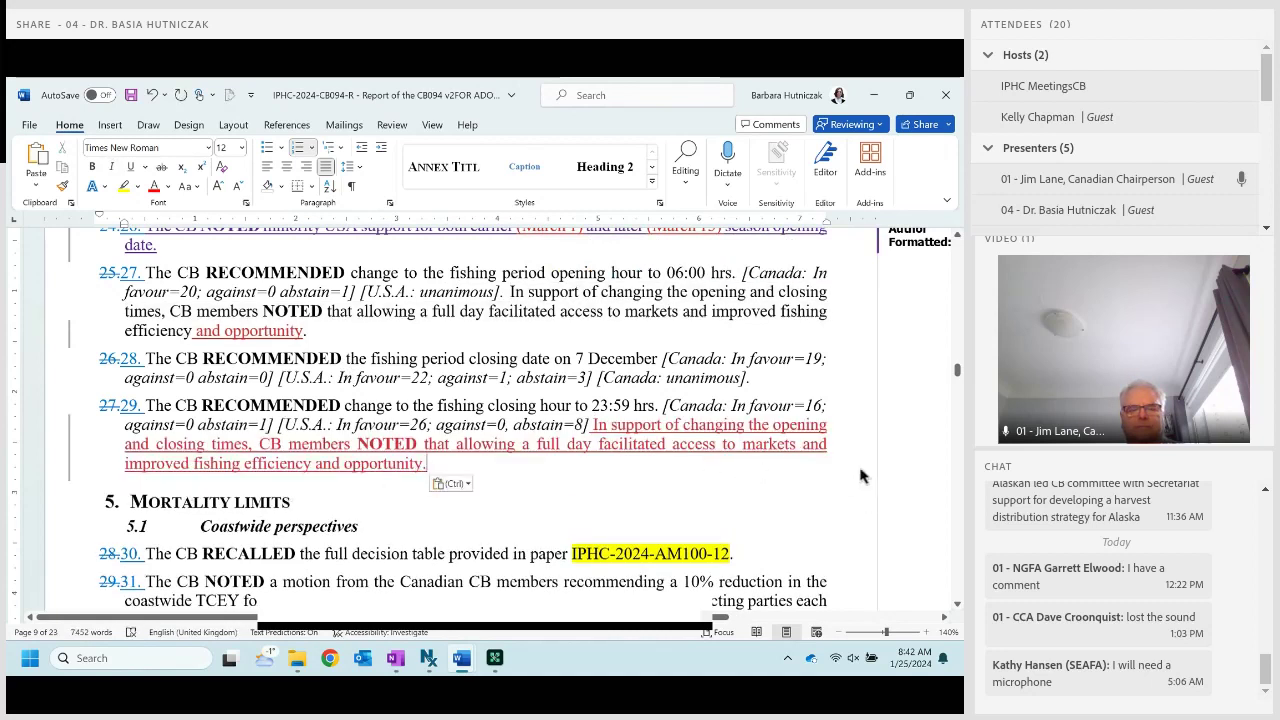
Reword "the opening and closing times" as "the closing times" in the sentence copied into paragraph 29.
left_click_drag(748, 424, 155, 445)
key("BackSpace")
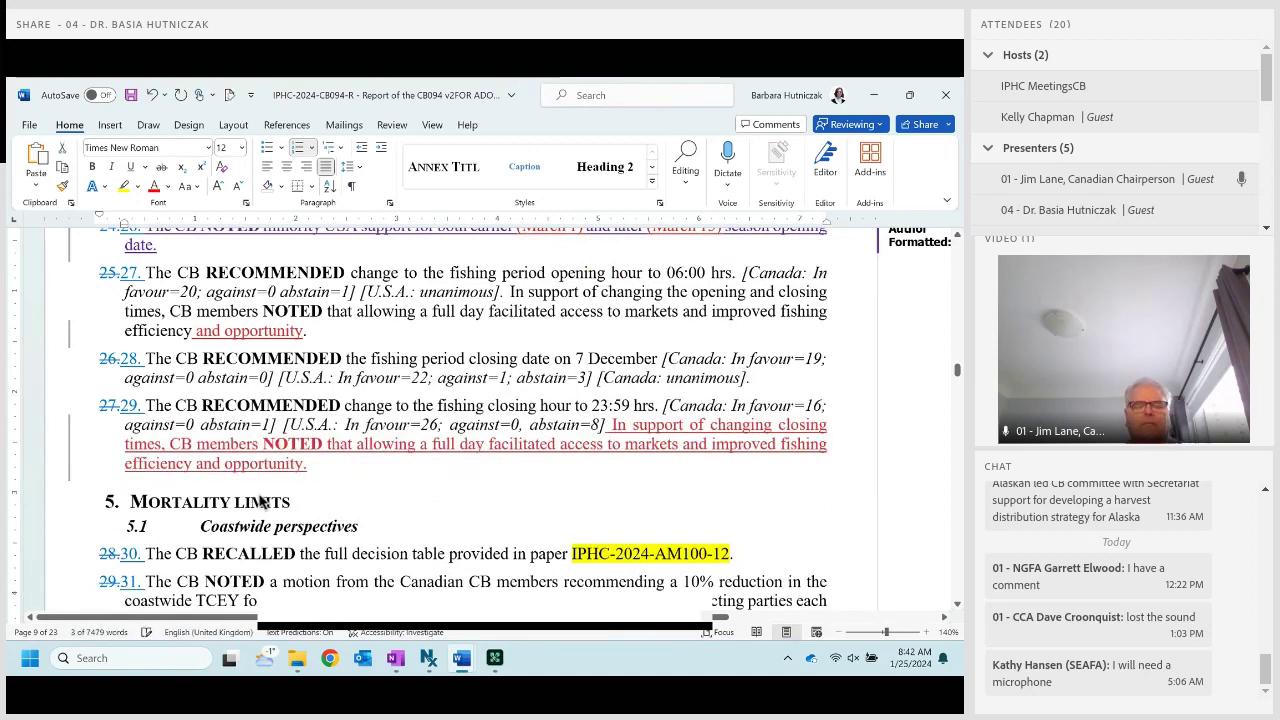
type("the")
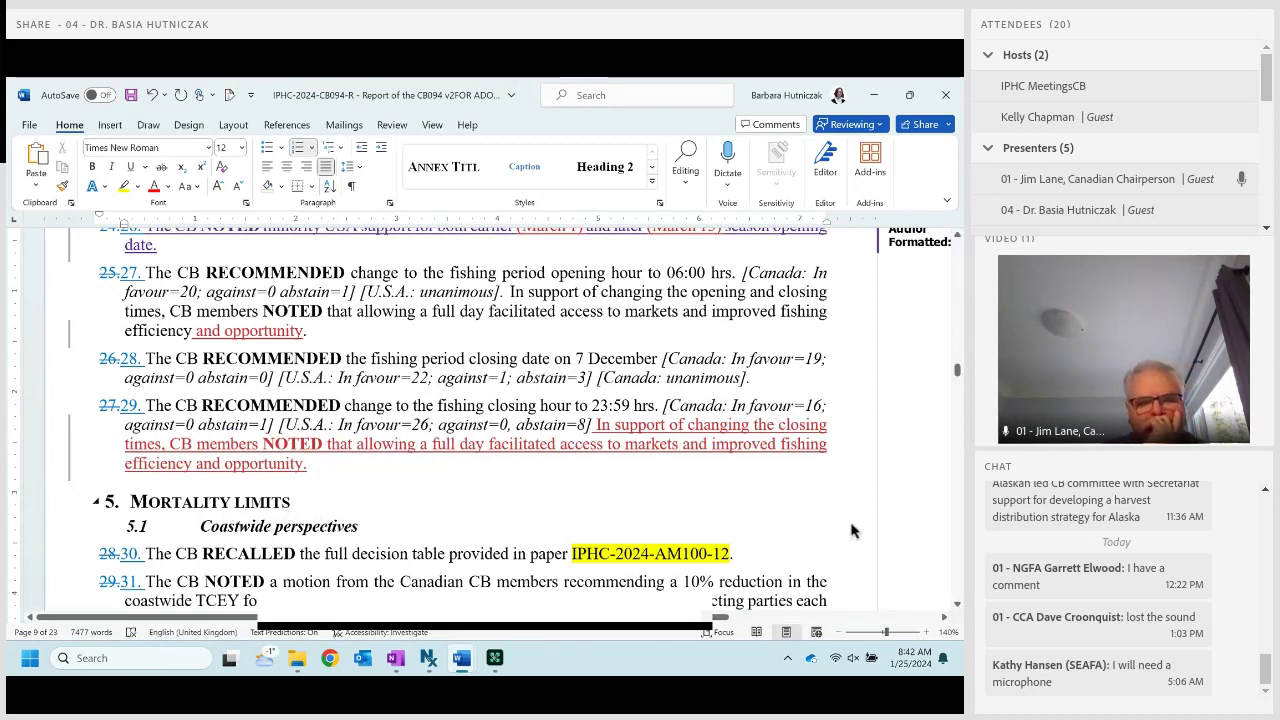
Try deleting "the opening and" from the supporting sentence in paragraph 27.
key("ctrl+shift+Right")
key("ctrl+shift+Right")
key("ctrl+shift+Right")
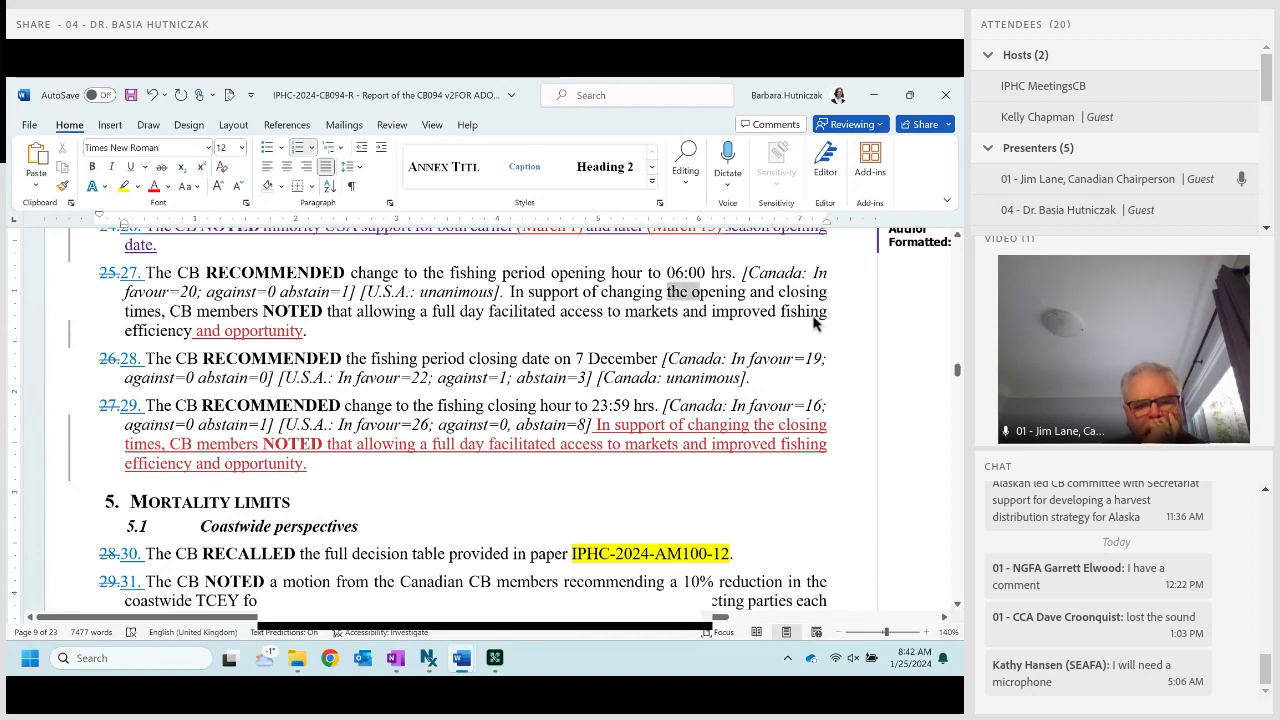
key("Delete")
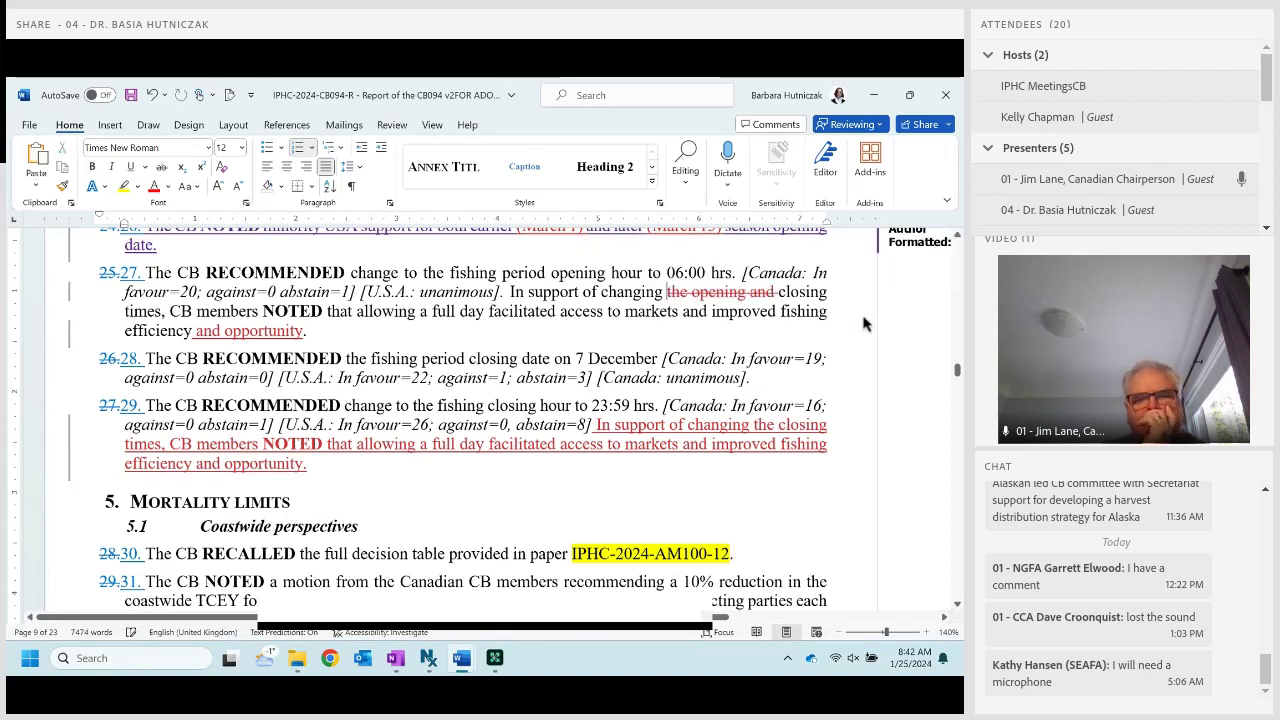
key("ctrl+z")
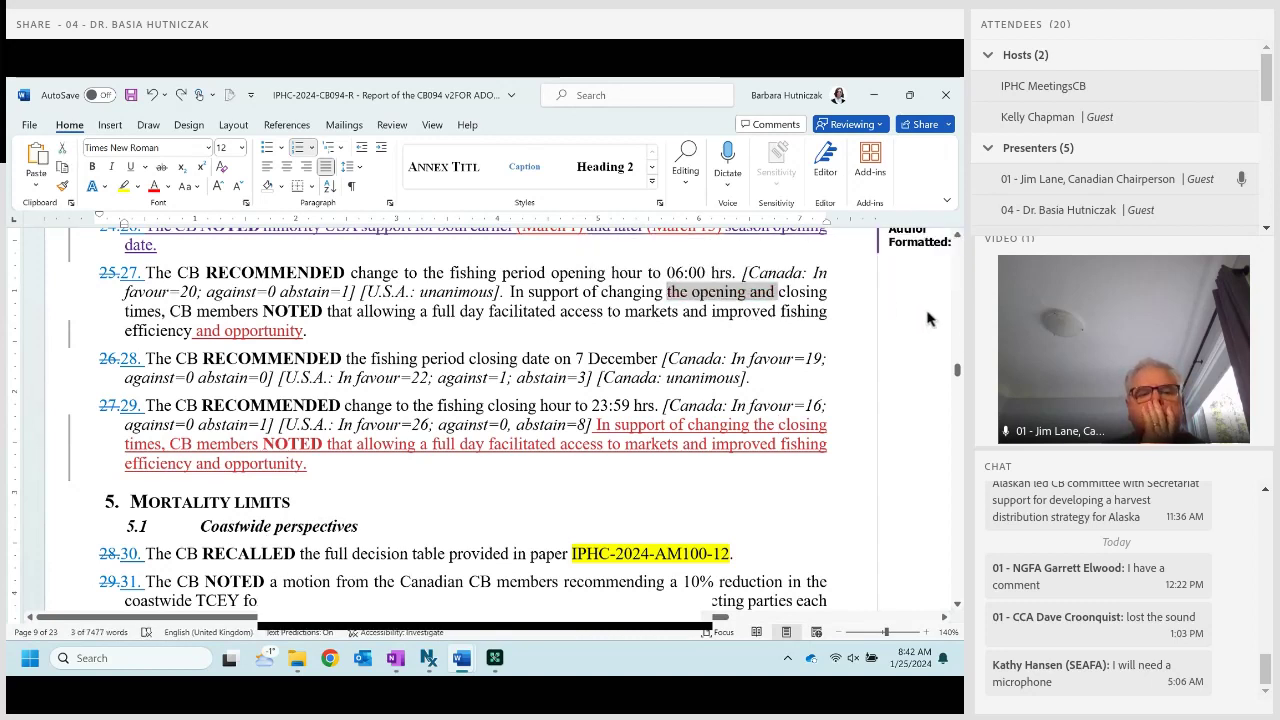
Delete "and closing" from the sentence "In support of changing the opening and closing times" in paragraph 27.
key("Right")
key("ctrl+Left")
key("ctrl+shift+Right")
key("ctrl+shift+Right")
key("Delete")
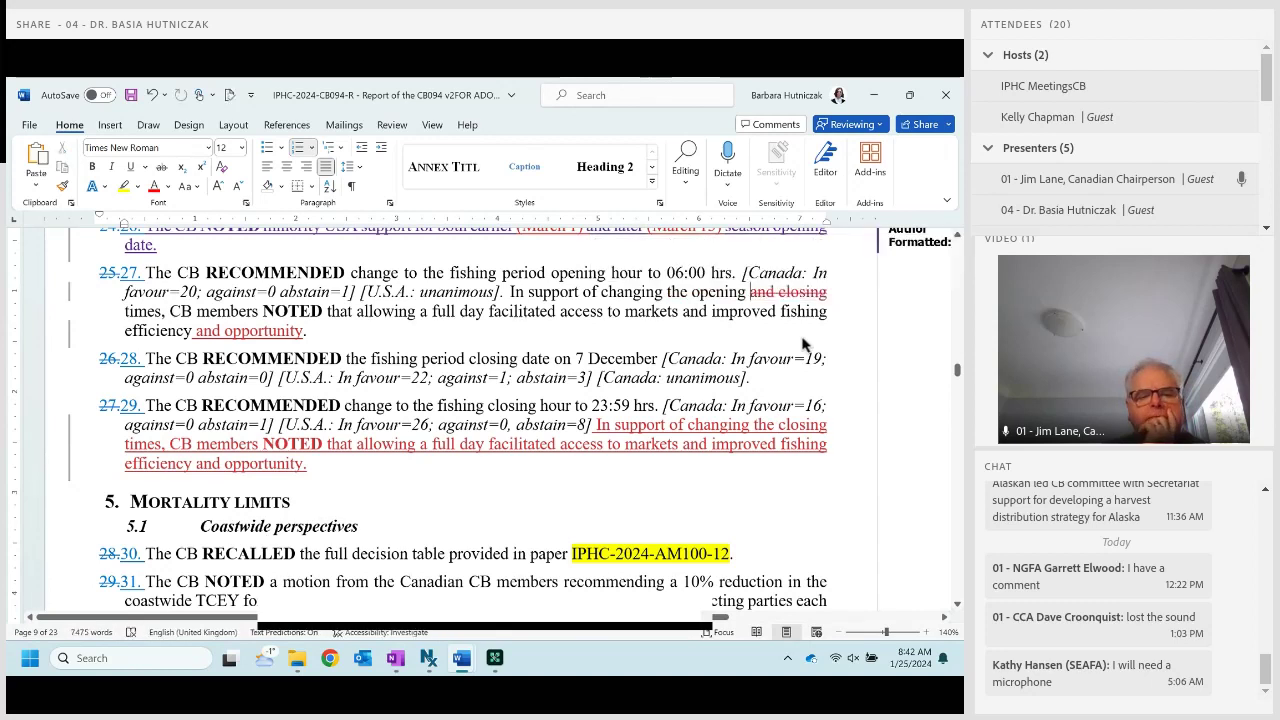
Add "and the magnitude of that decline over the time series of the data." after "at the coastwide level" in paragraph 31, correcting the spelling of "over".
scroll(712, 358, "down", 3)
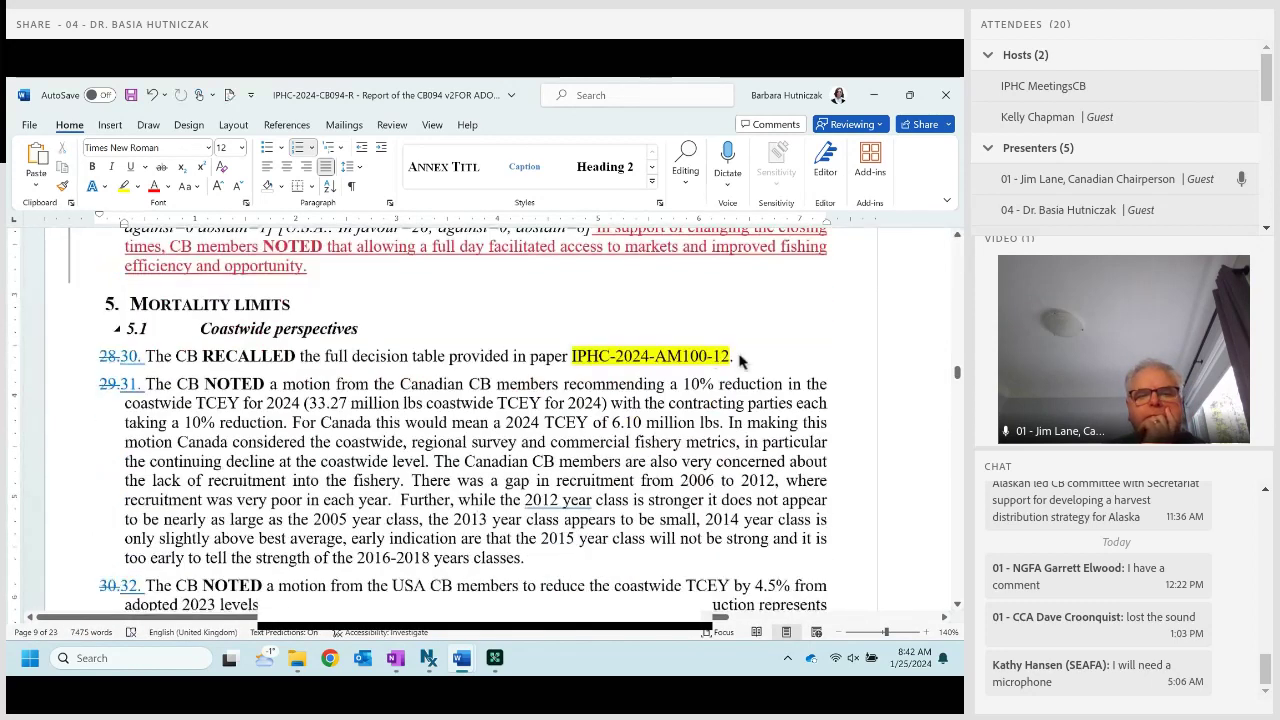
scroll(877, 383, "down", 1)
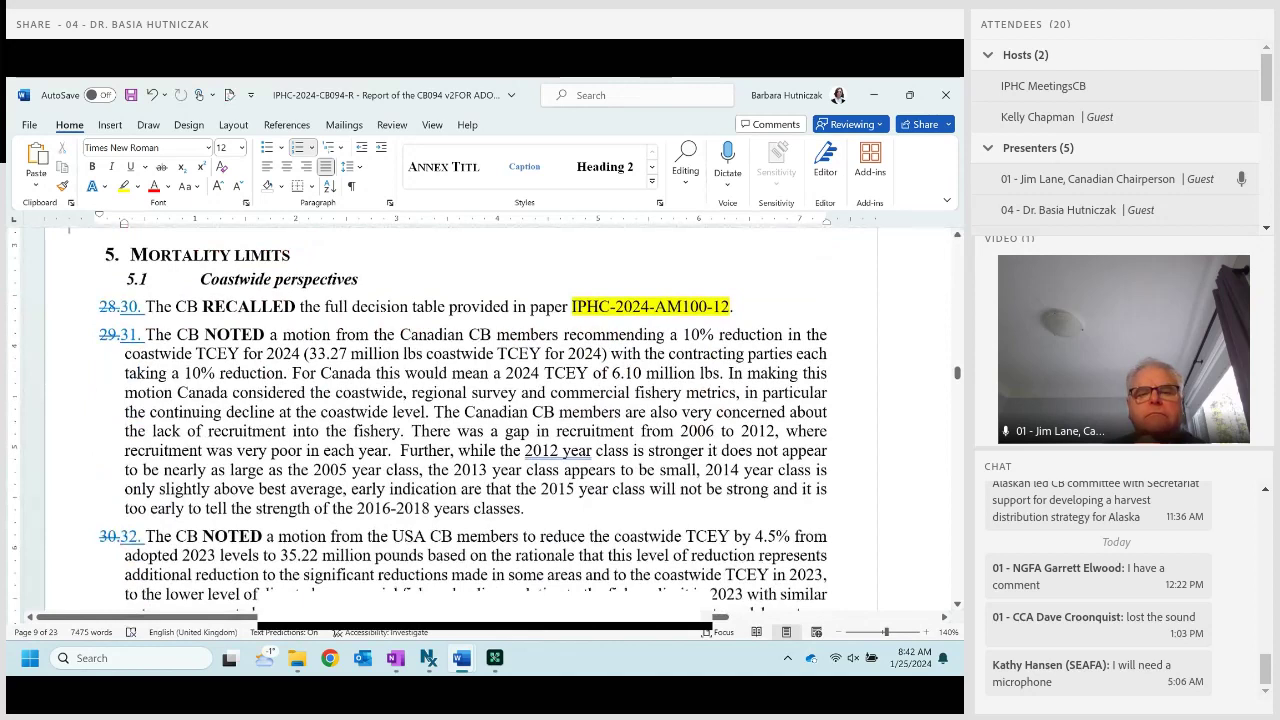
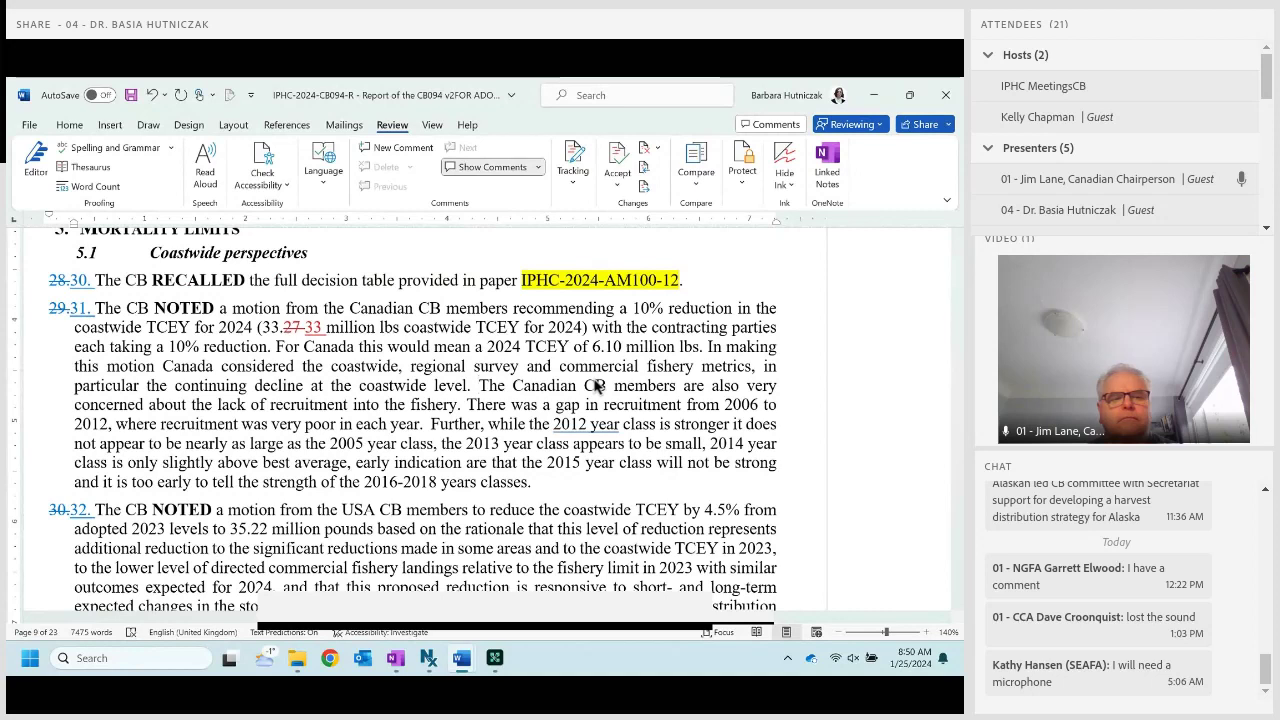
key("BackSpace")
type("and the magnitu")
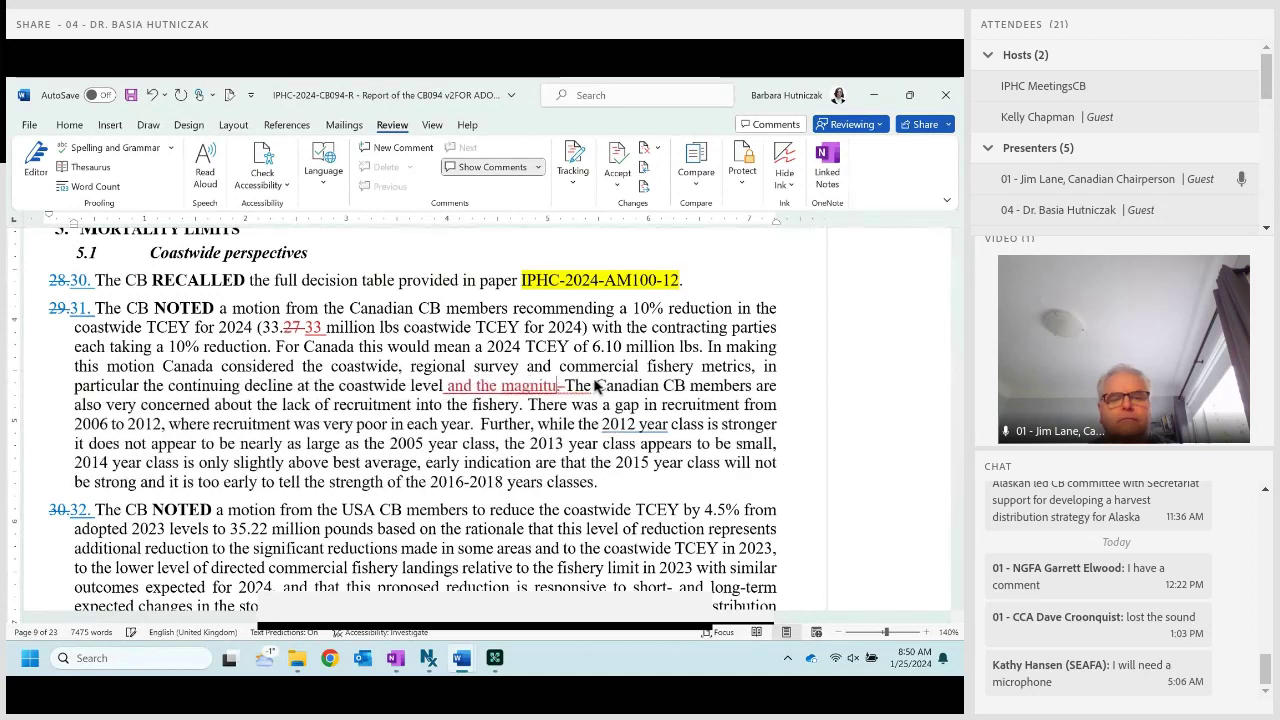
type("de of that decline ove the time series of the data.")
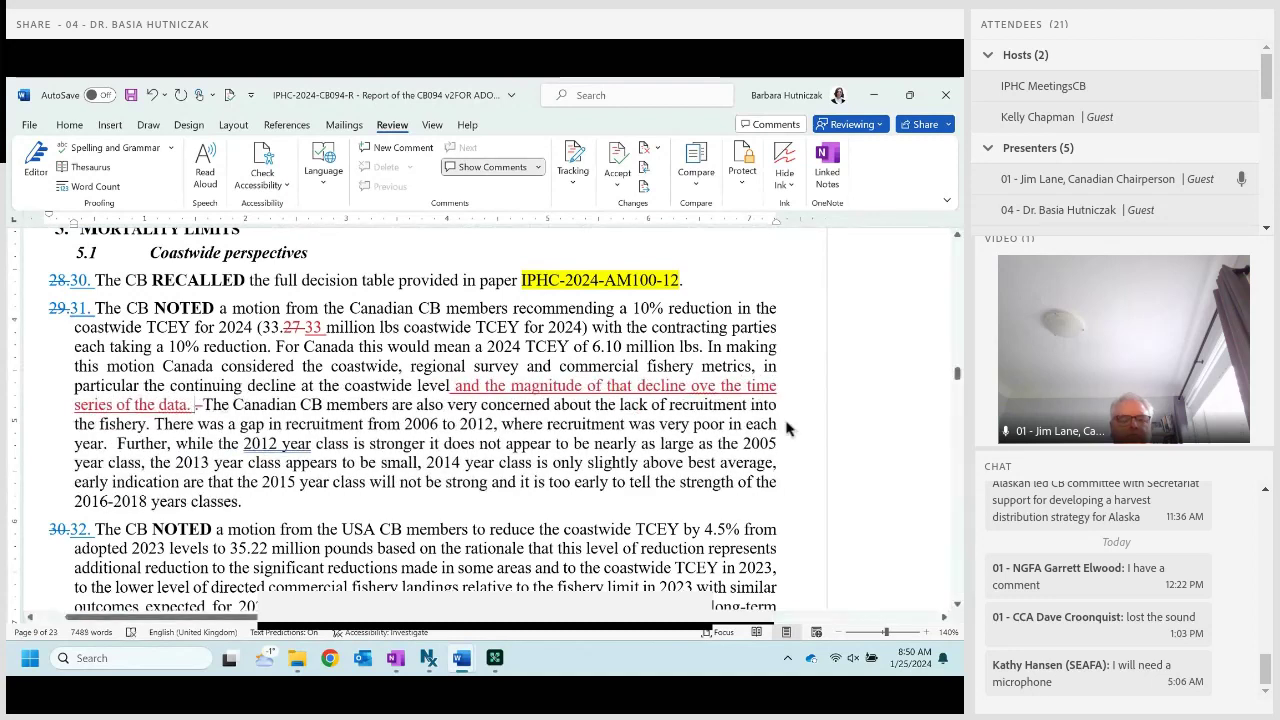
right_click(708, 386)
mouse_move(650, 408)
left_click(790, 408)
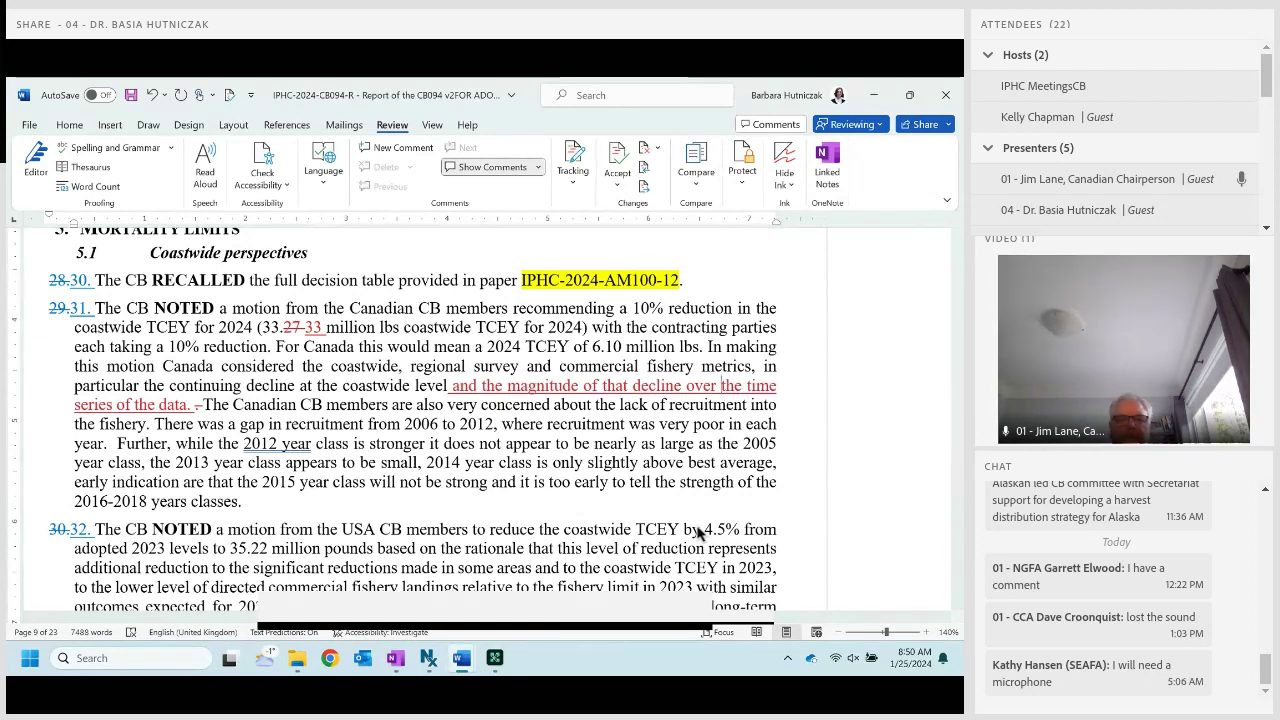
Check the corrected coastwide TCEY figure in paragraph 31 and read through the Canadian and USA motions under Coastwide perspectives.
scroll(779, 516, "down", 1)
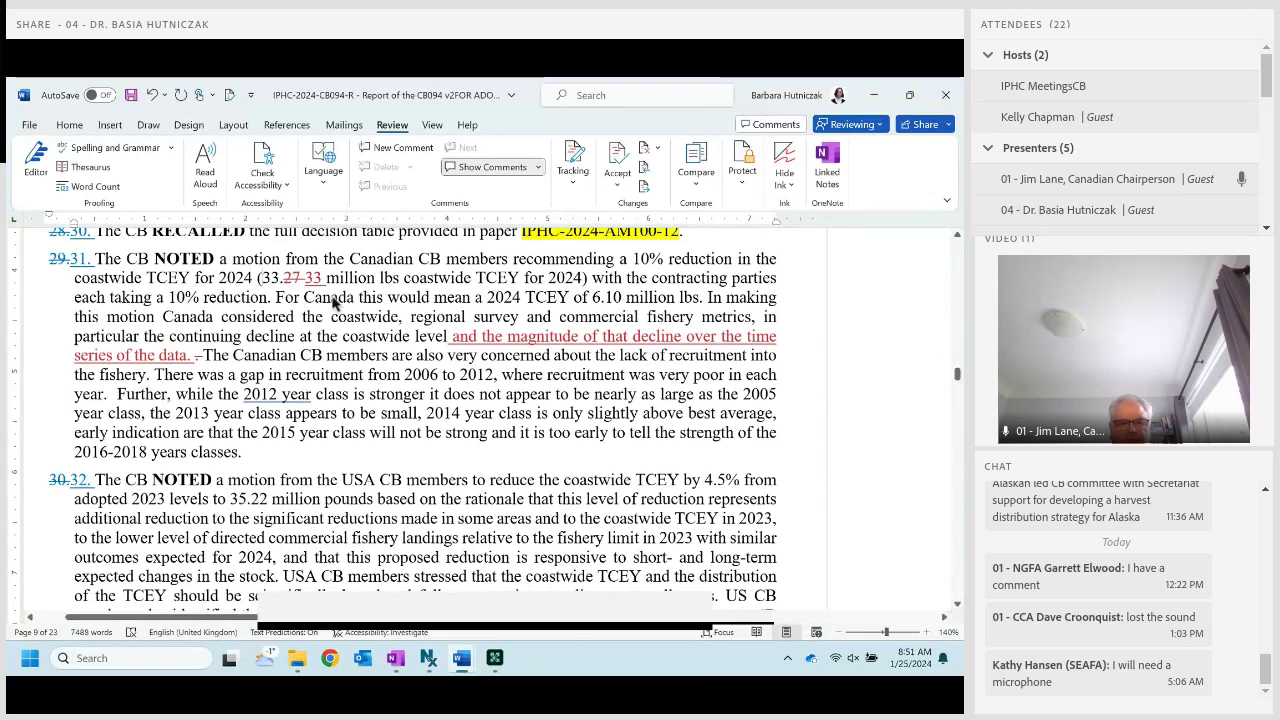
left_click_drag(262, 279, 326, 280)
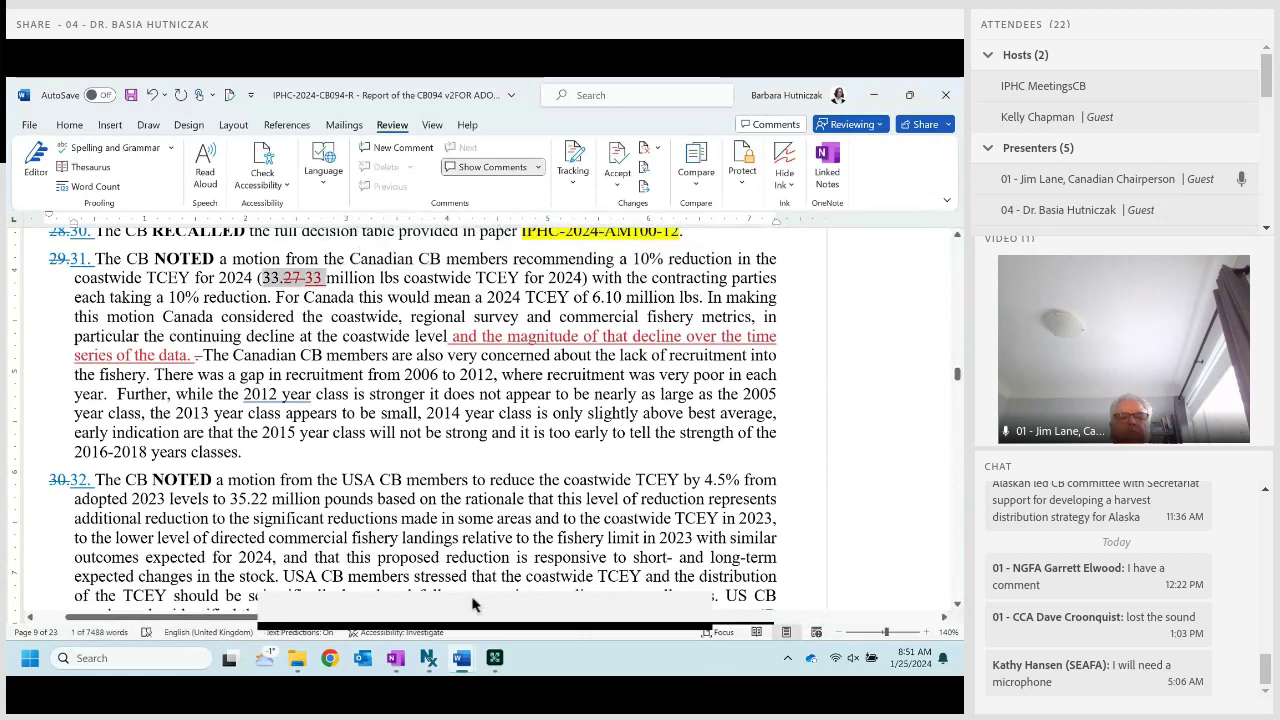
left_click(440, 432)
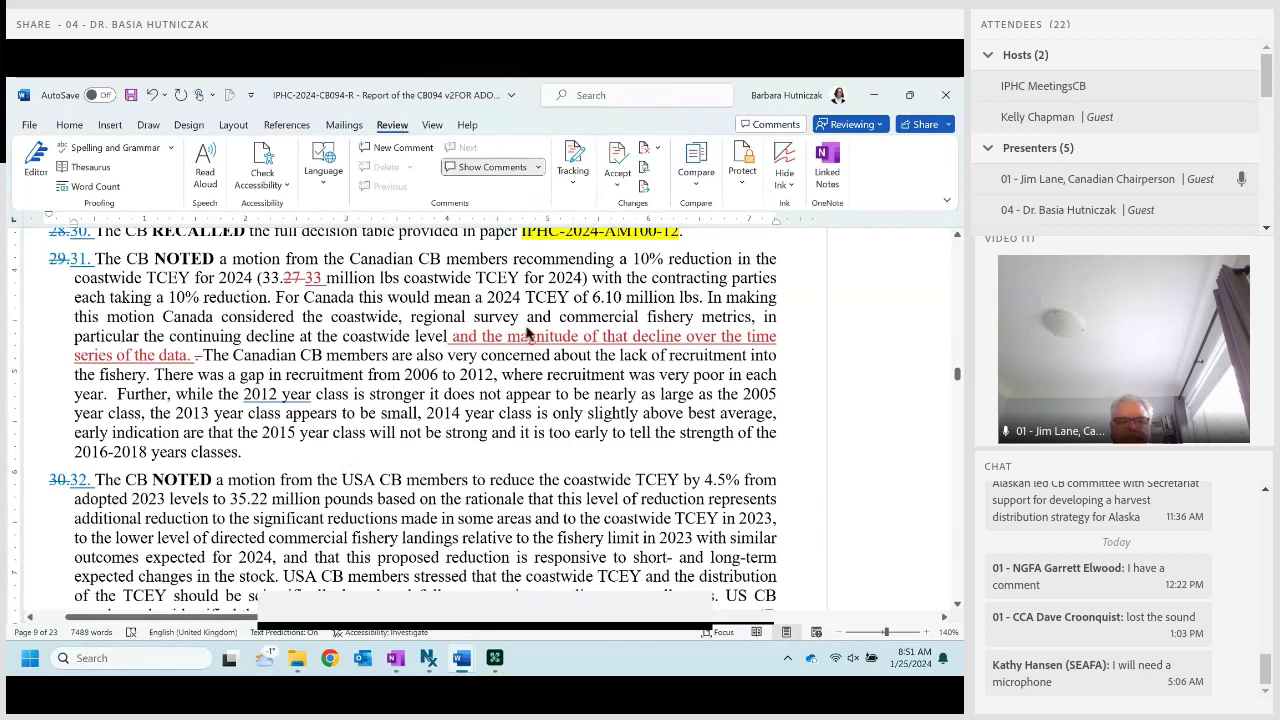
scroll(658, 470, "down", 1)
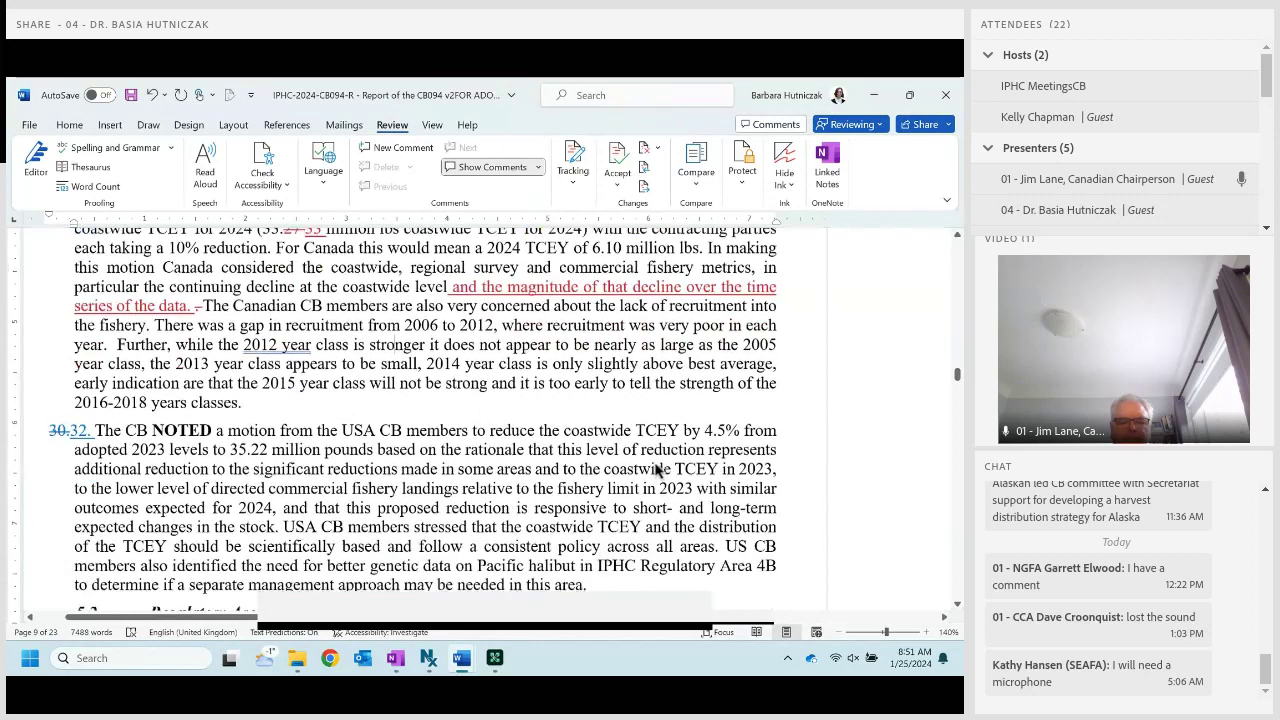
scroll(658, 470, "down", 6)
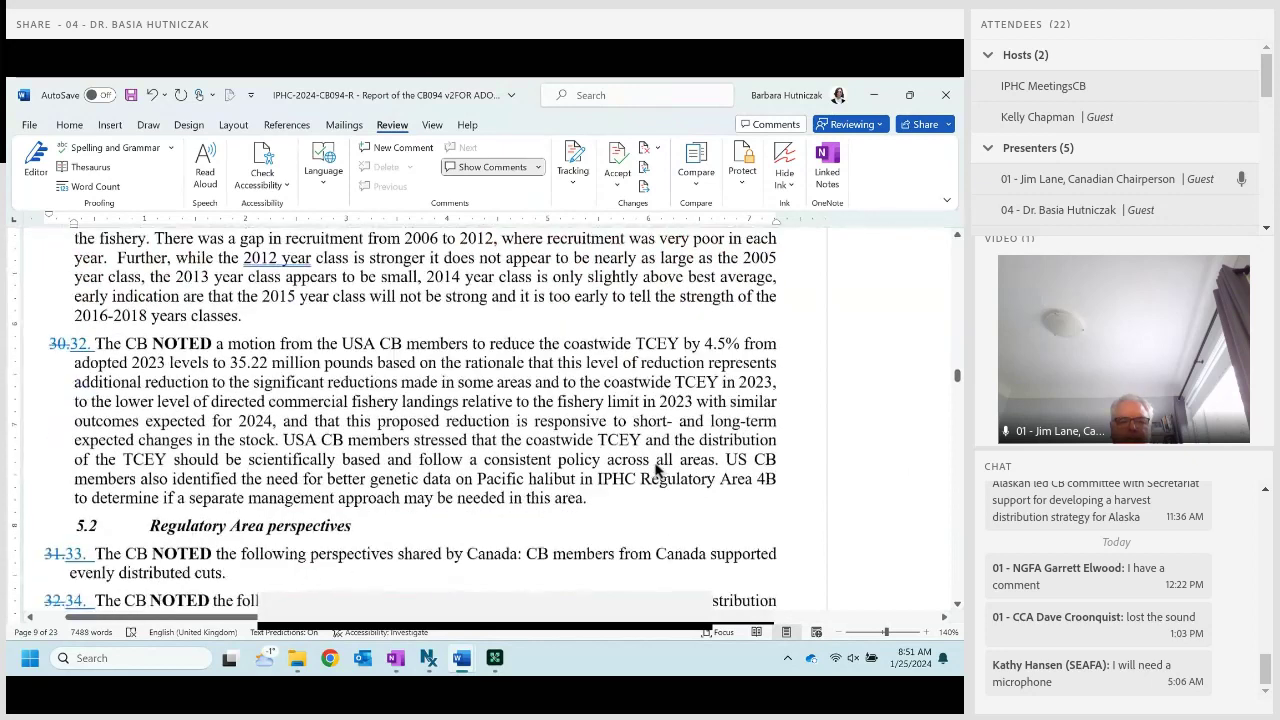
scroll(658, 470, "up", 3)
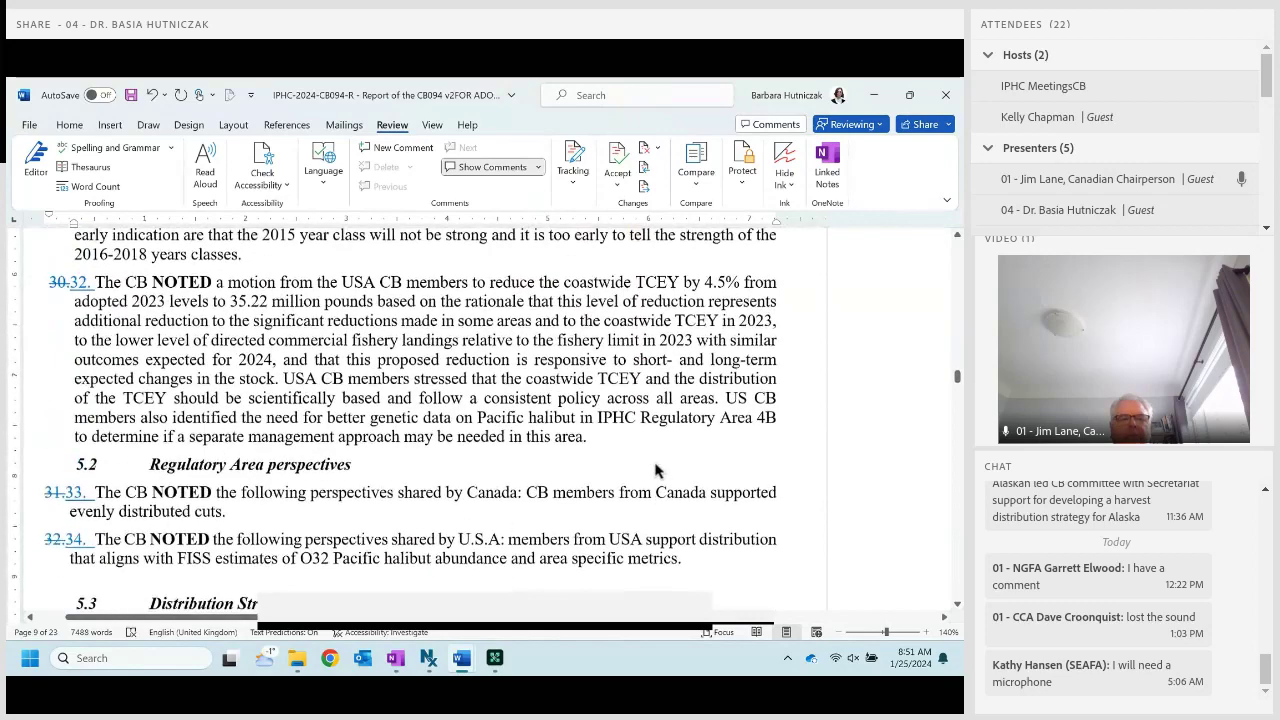
scroll(656, 470, "up", 8)
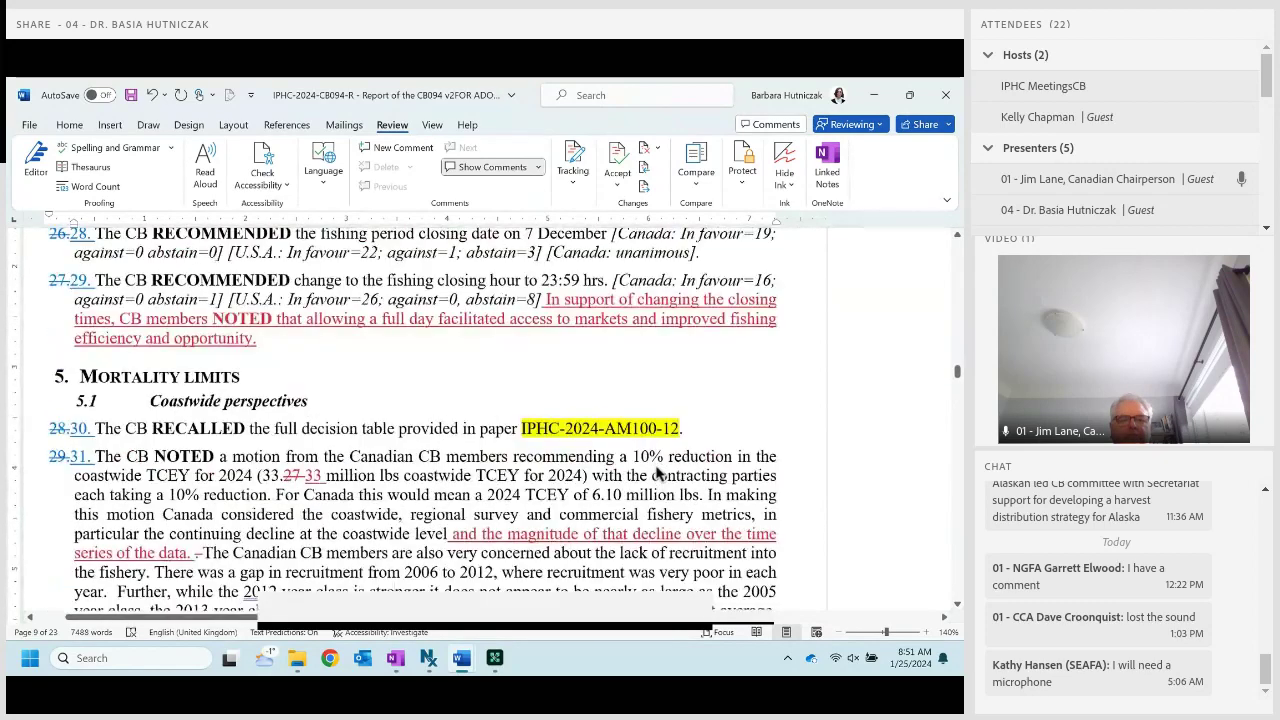
scroll(658, 475, "down", 3)
scroll(658, 475, "down", 6)
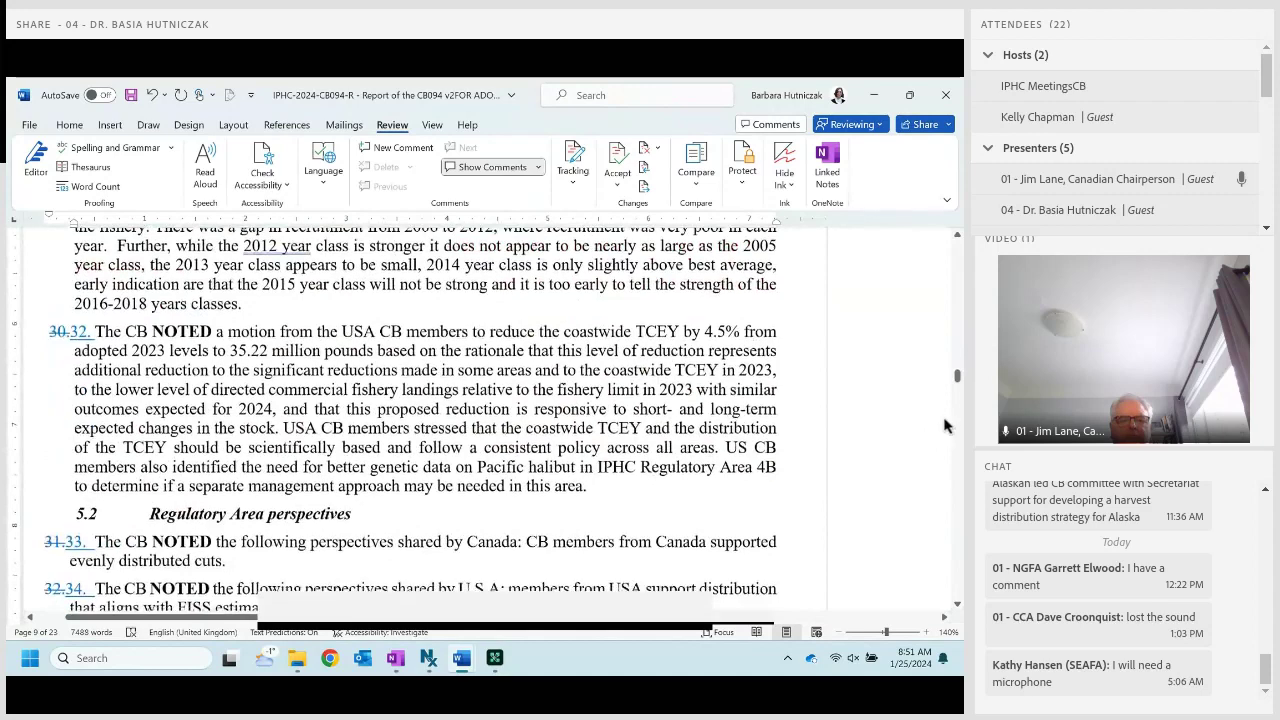
Examine the USA and Canadian TCEY recommendations in section 5.4, including the Table 1 mortality limits and the references to voting.
scroll(742, 471, "down", 6)
scroll(745, 485, "down", 10)
scroll(749, 497, "down", 12)
scroll(669, 549, "down", 20)
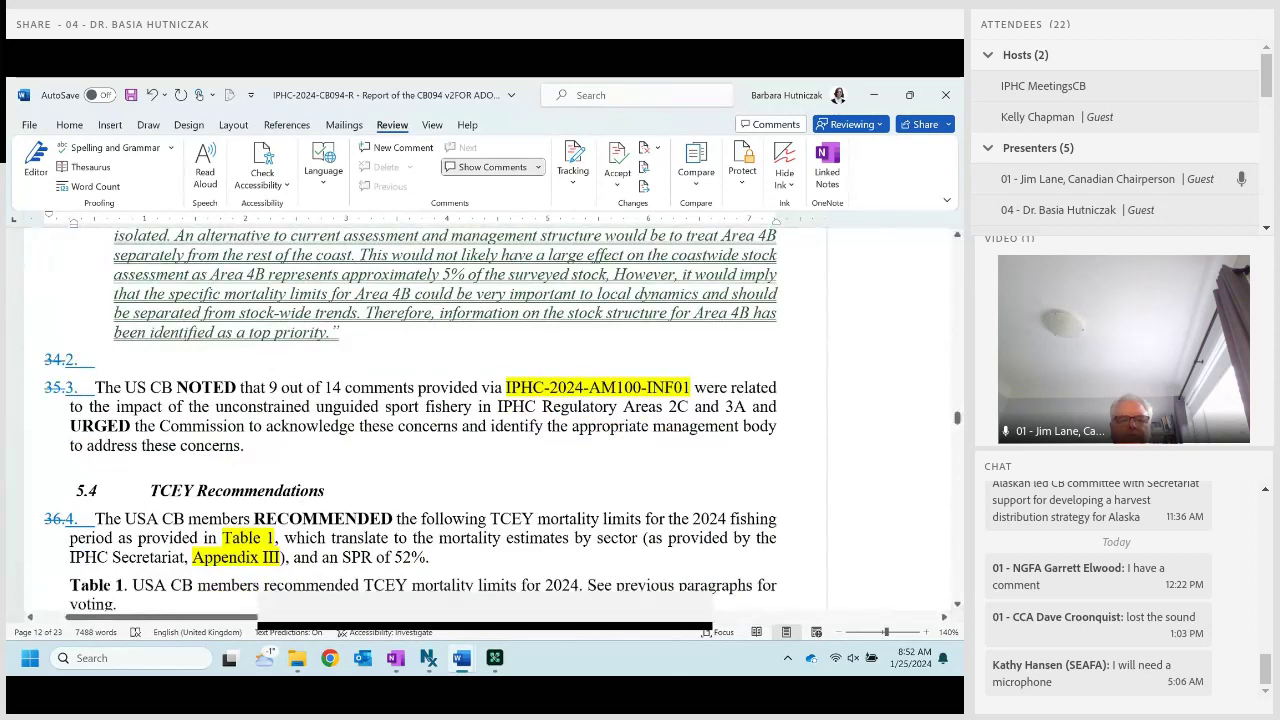
scroll(584, 487, "down", 8)
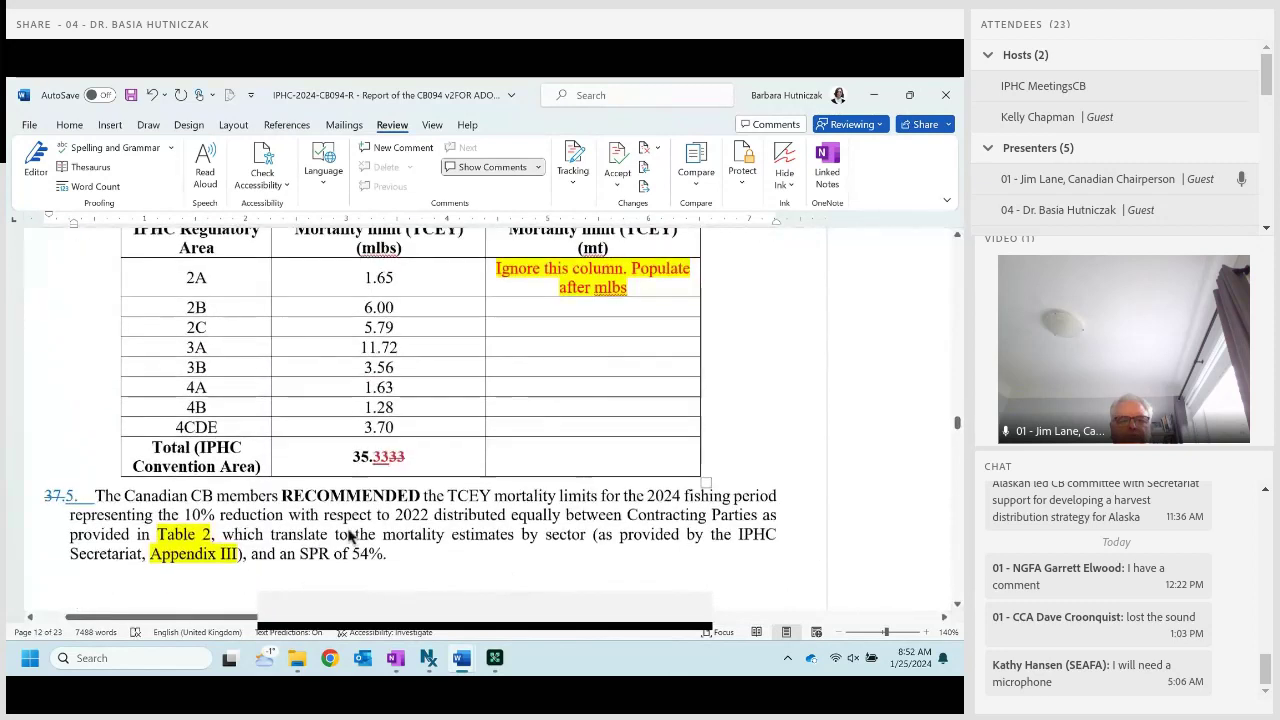
scroll(612, 490, "up", 4)
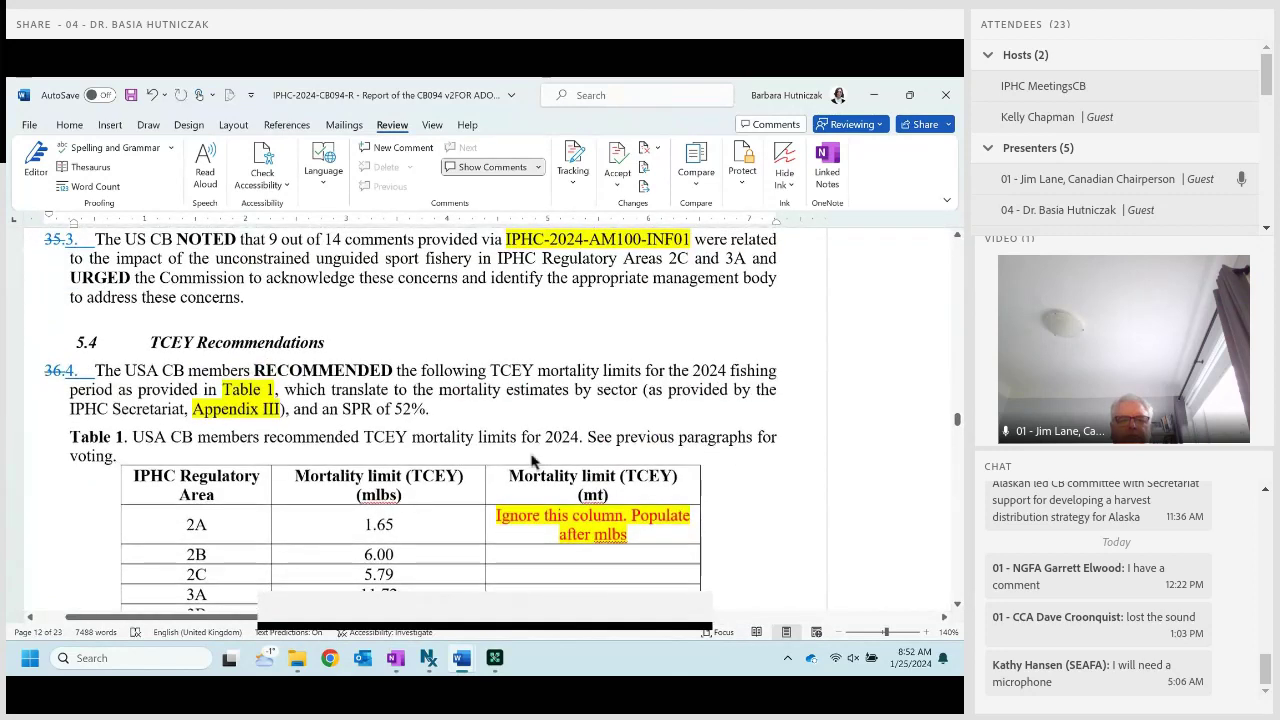
scroll(655, 484, "down", 5)
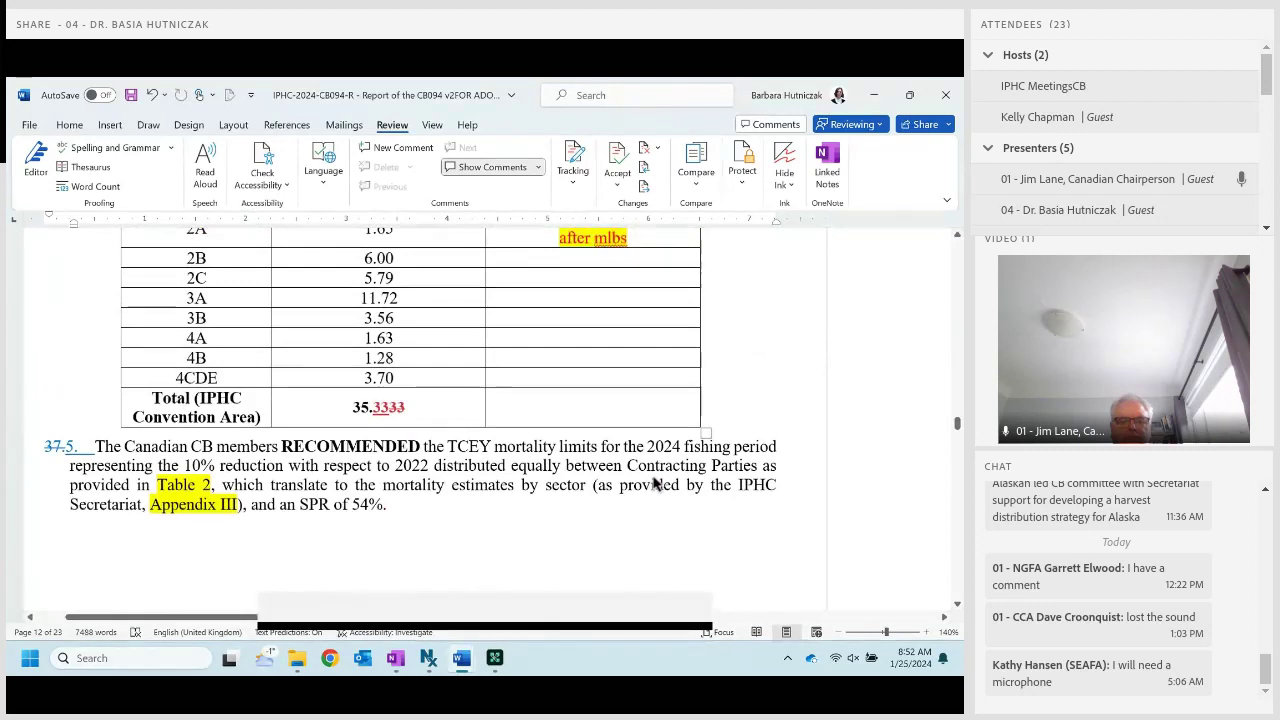
scroll(655, 484, "down", 5)
scroll(655, 484, "up", 3)
scroll(514, 520, "up", 6)
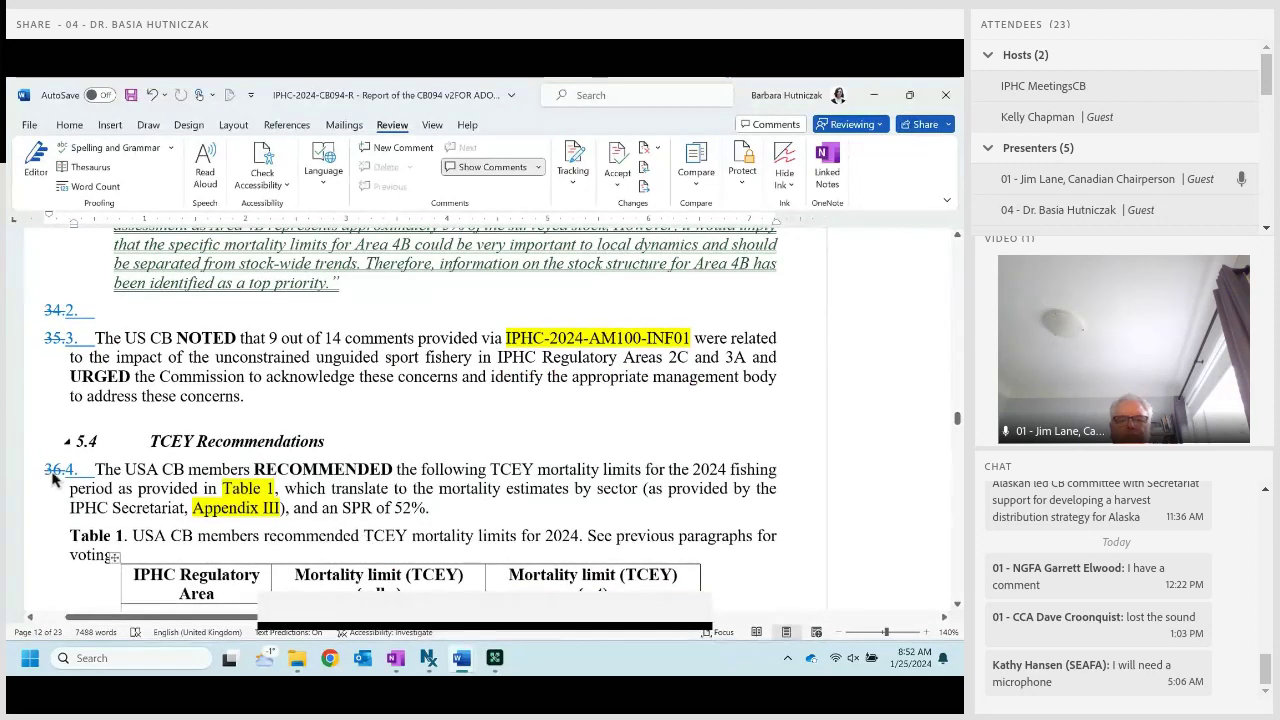
scroll(523, 517, "down", 2)
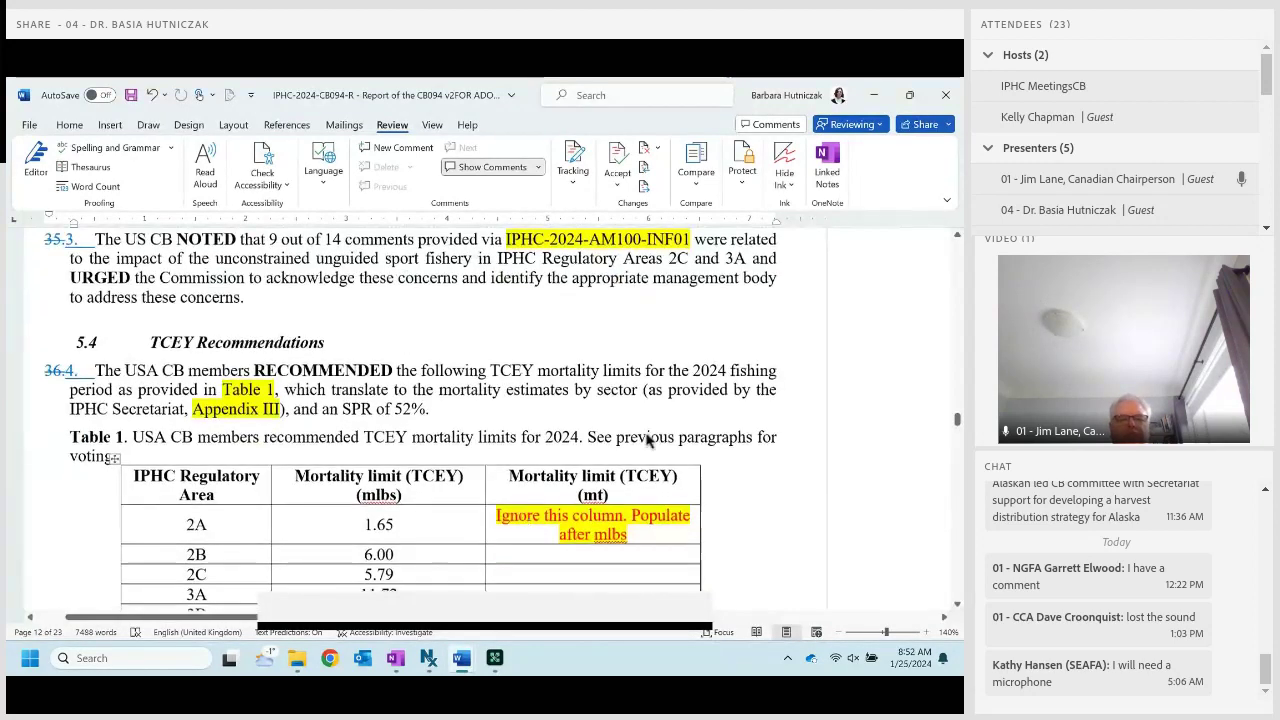
scroll(540, 452, "down", 3)
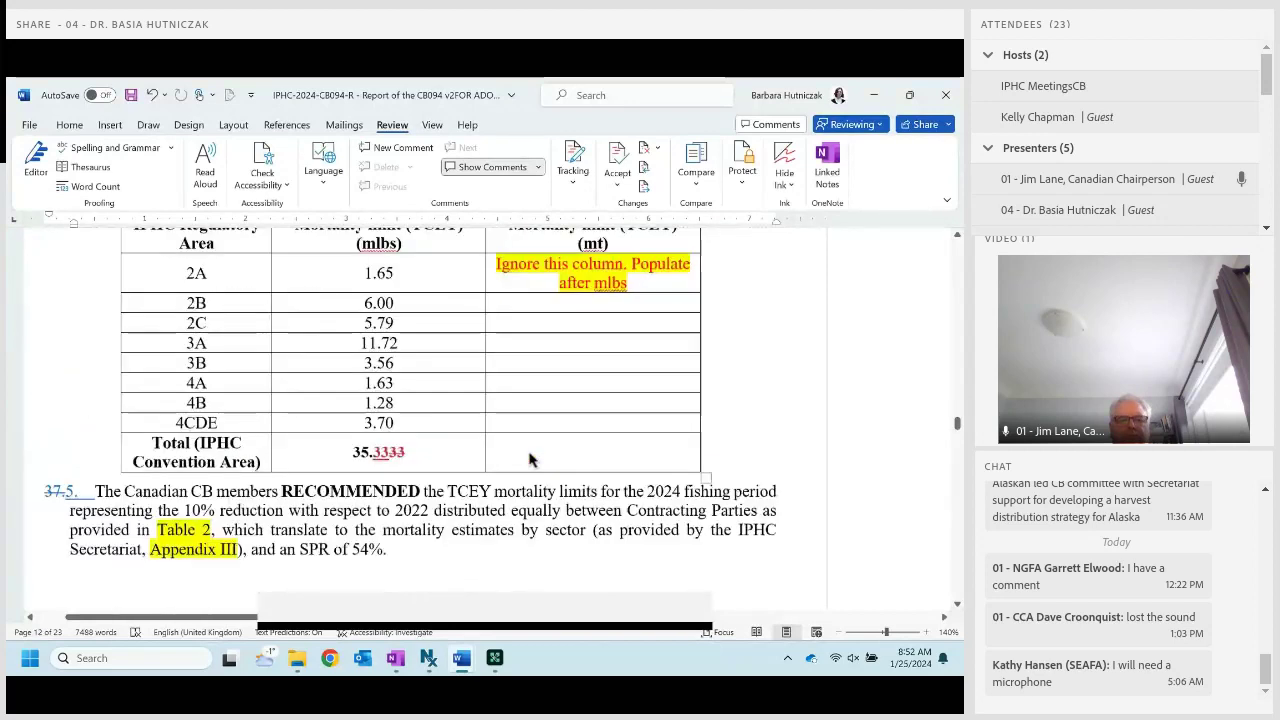
scroll(503, 416, "down", 8)
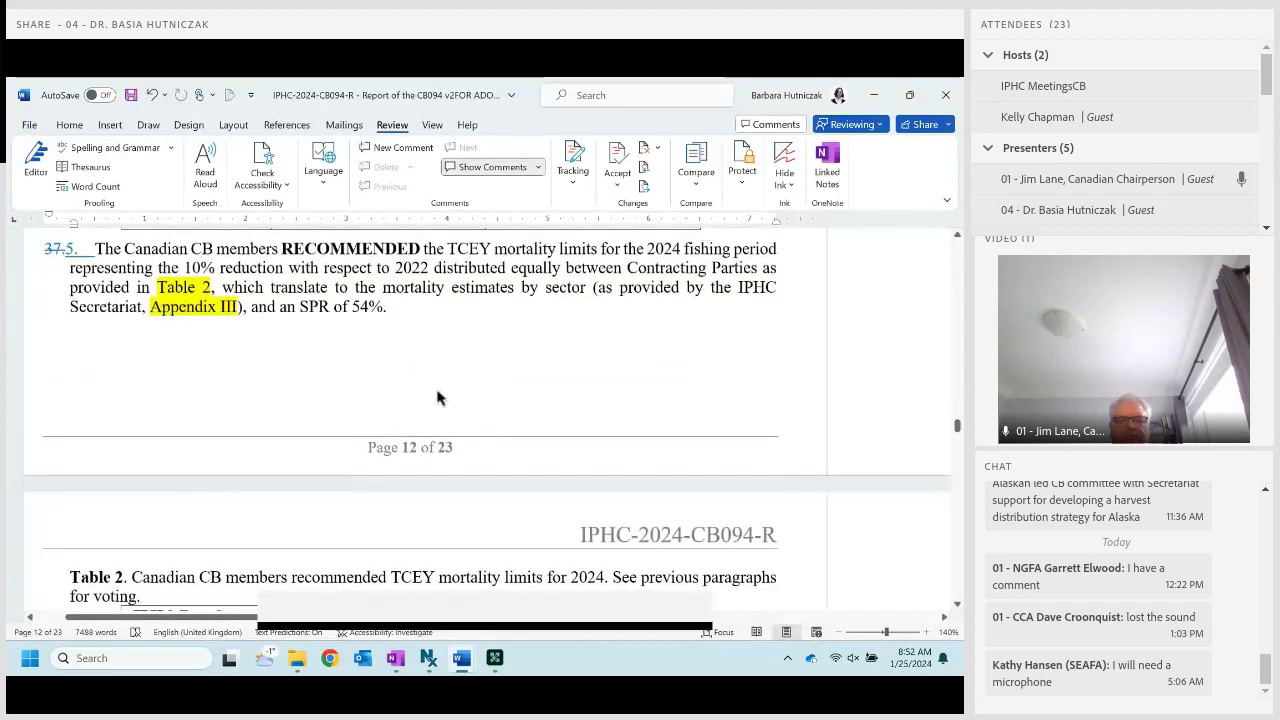
scroll(440, 405, "up", 5)
scroll(443, 413, "up", 4)
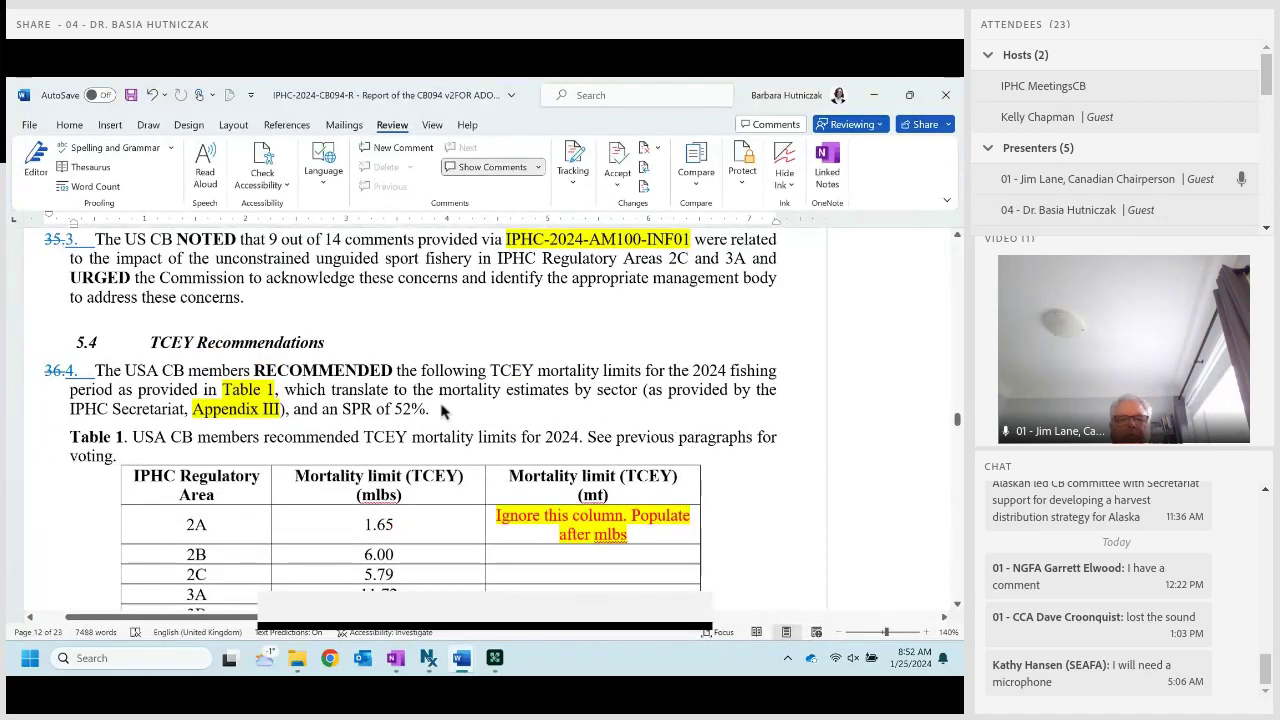
Add the vote record "USA-in favor – 30, no – 3, abs - 1" after "an SPR of 52%." in the USA TCEY recommendation.
left_click(543, 457)
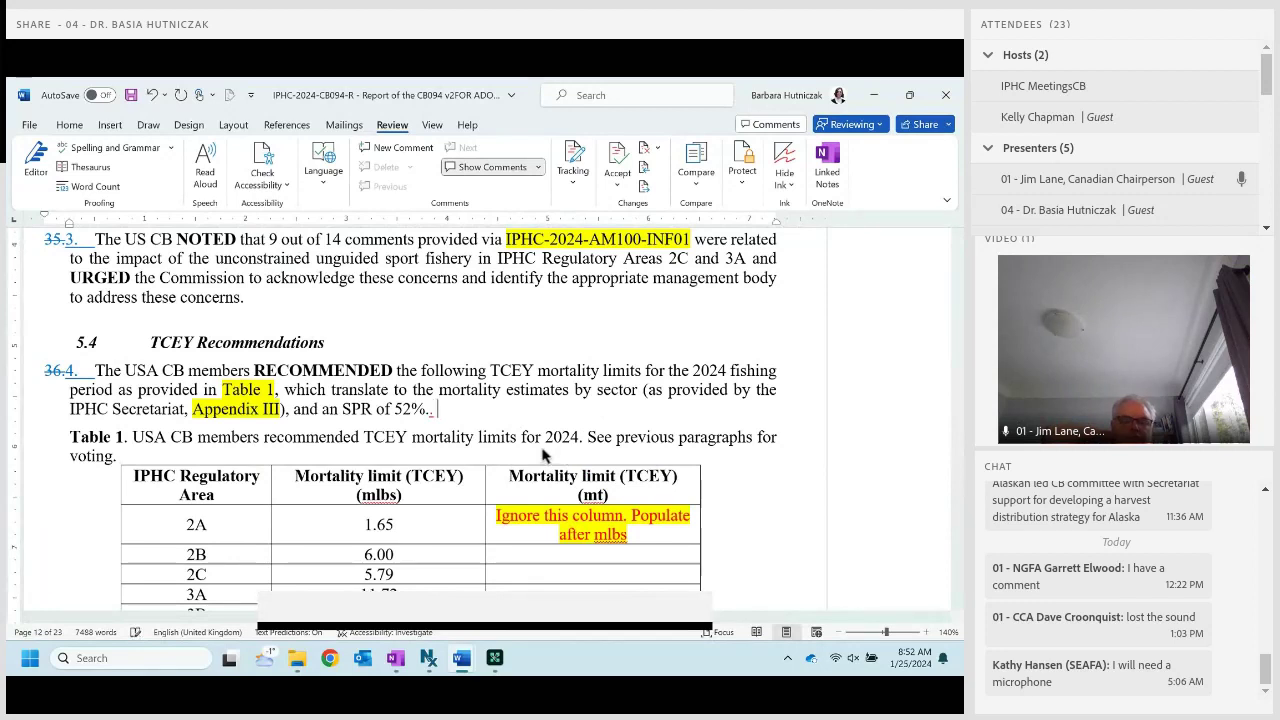
key("BackSpace")
key("BackSpace")
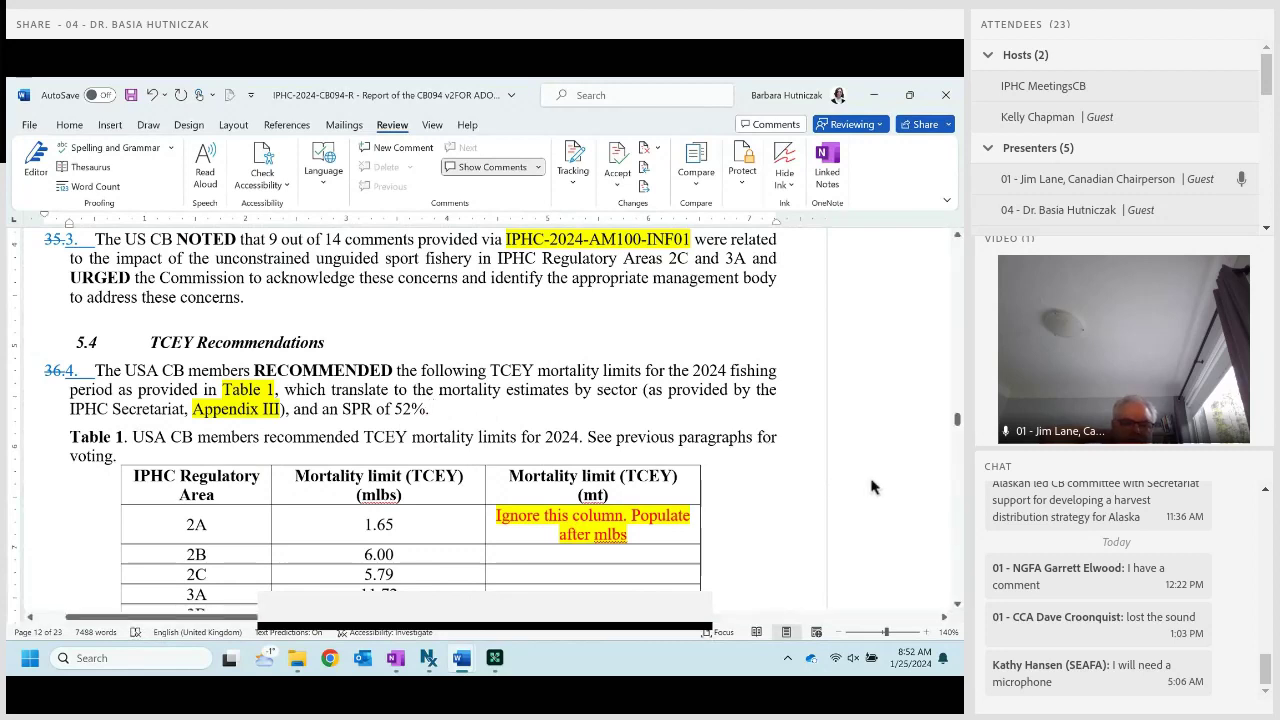
scroll(868, 475, "down", 1)
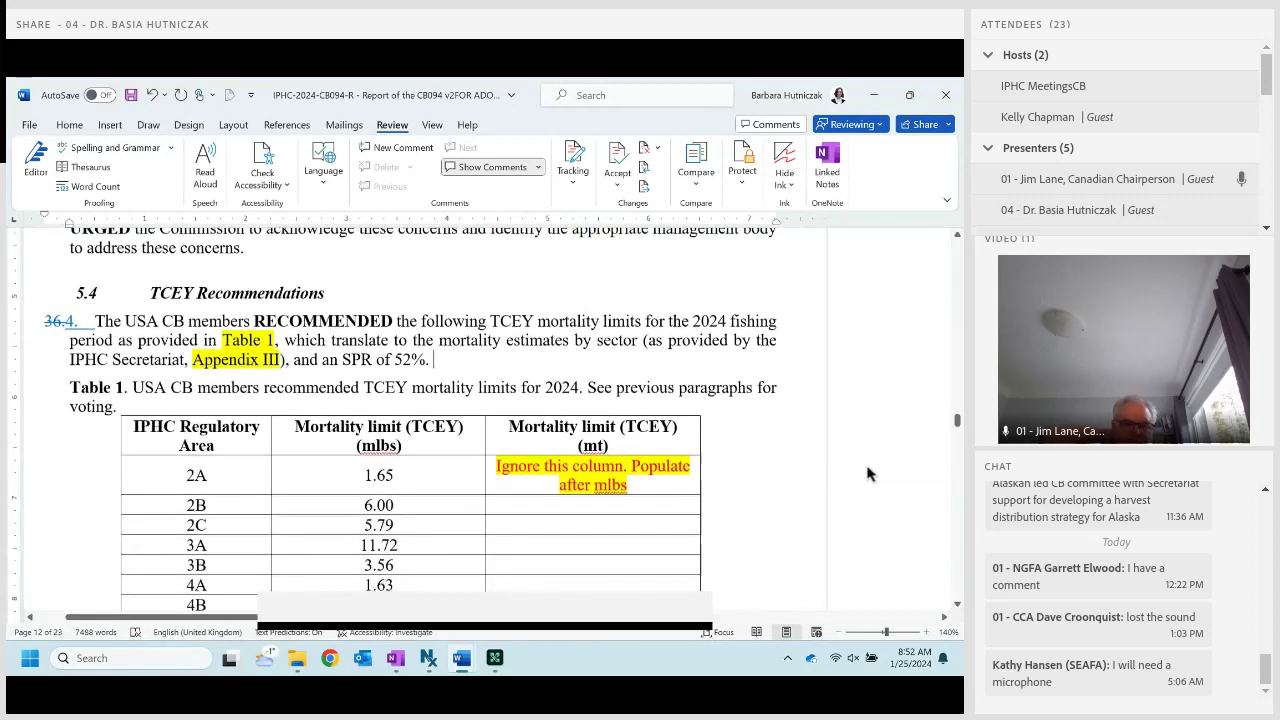
scroll(868, 475, "down", 2)
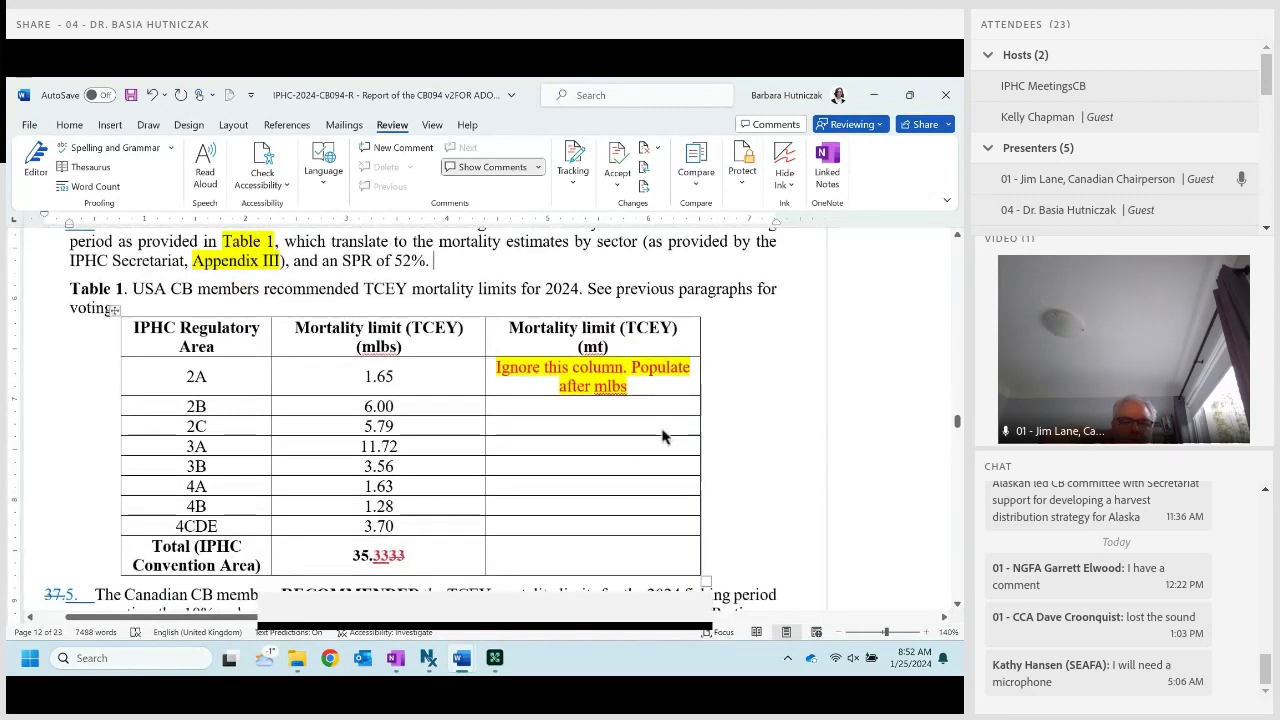
scroll(622, 358, "up", 1)
type("U")
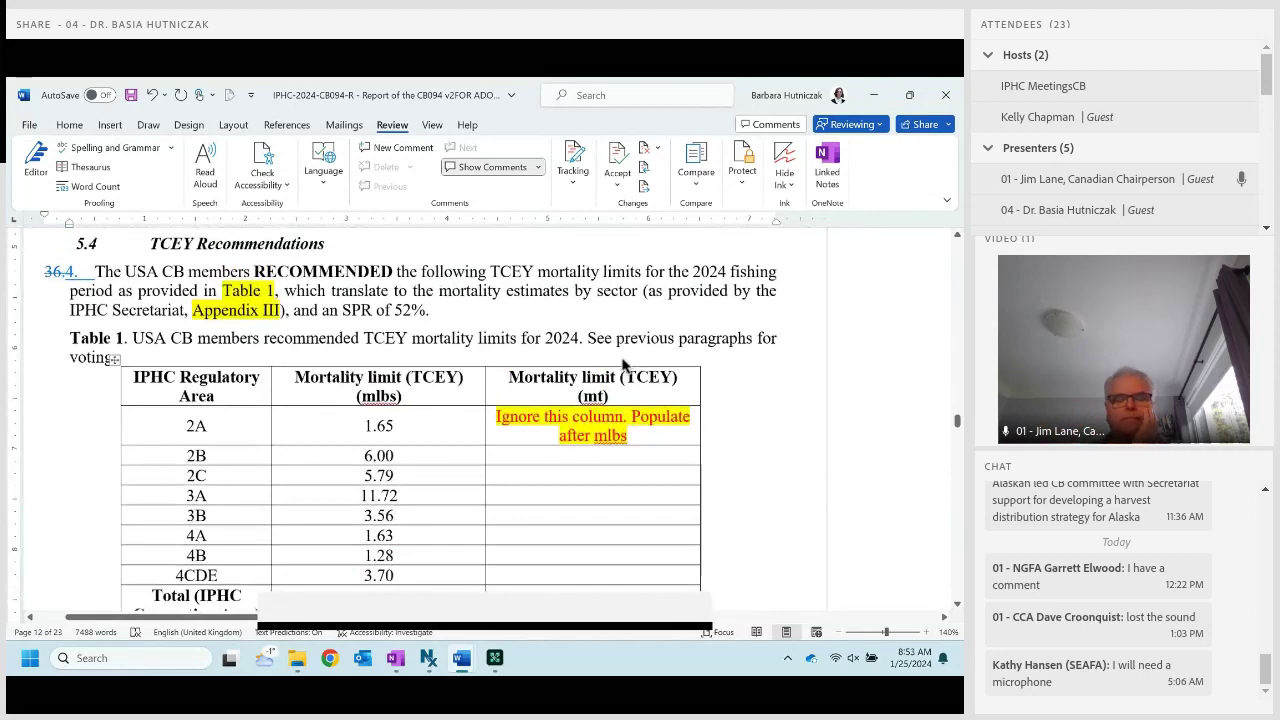
type("SA-")
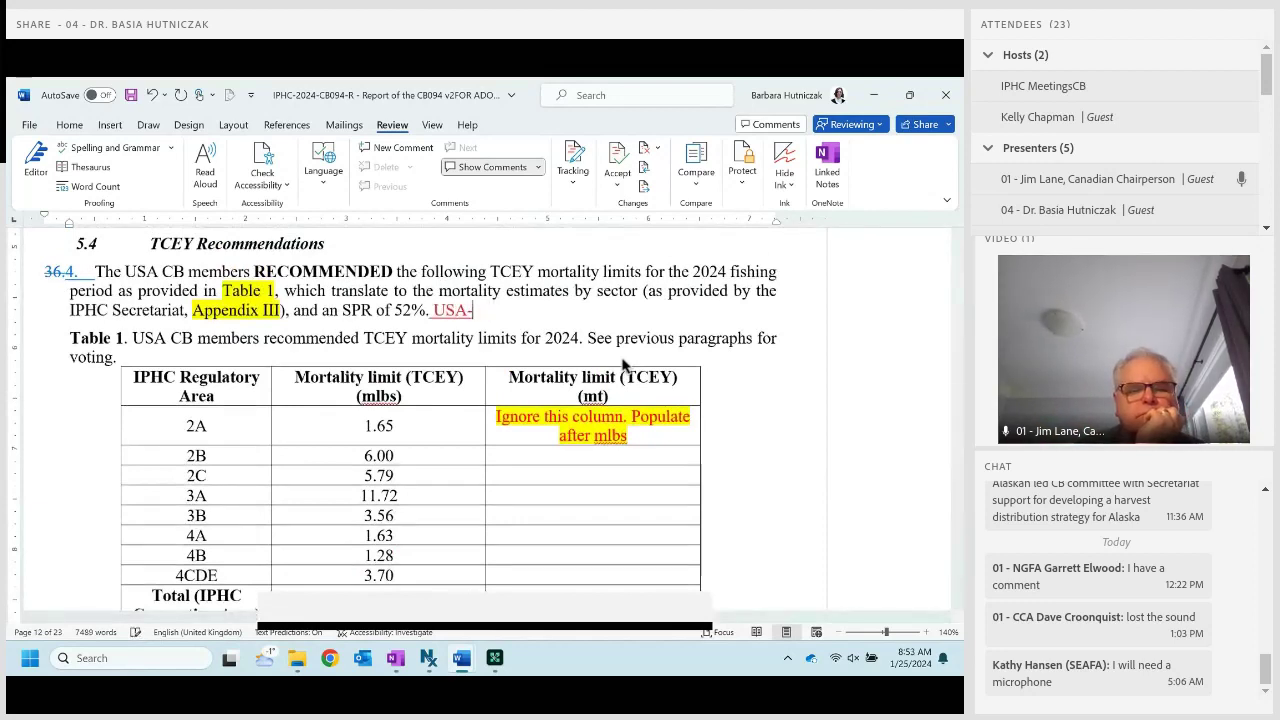
type("in")
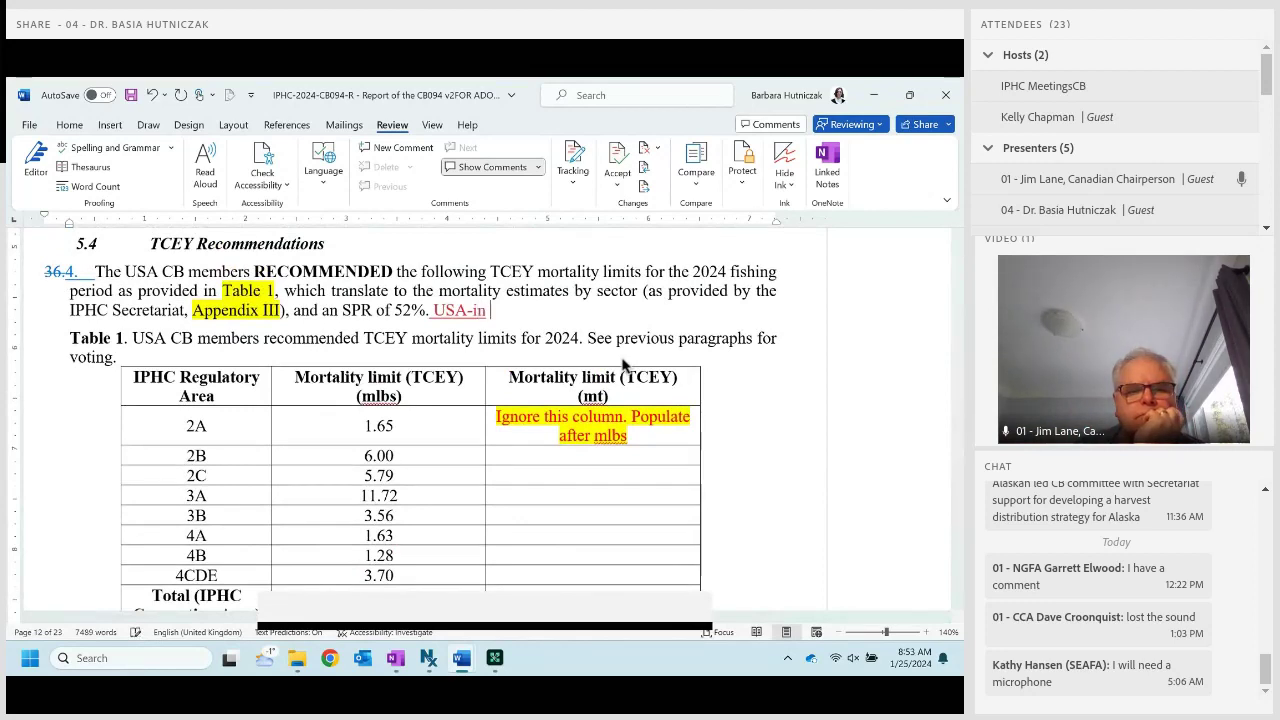
type(" favor - 30, no -")
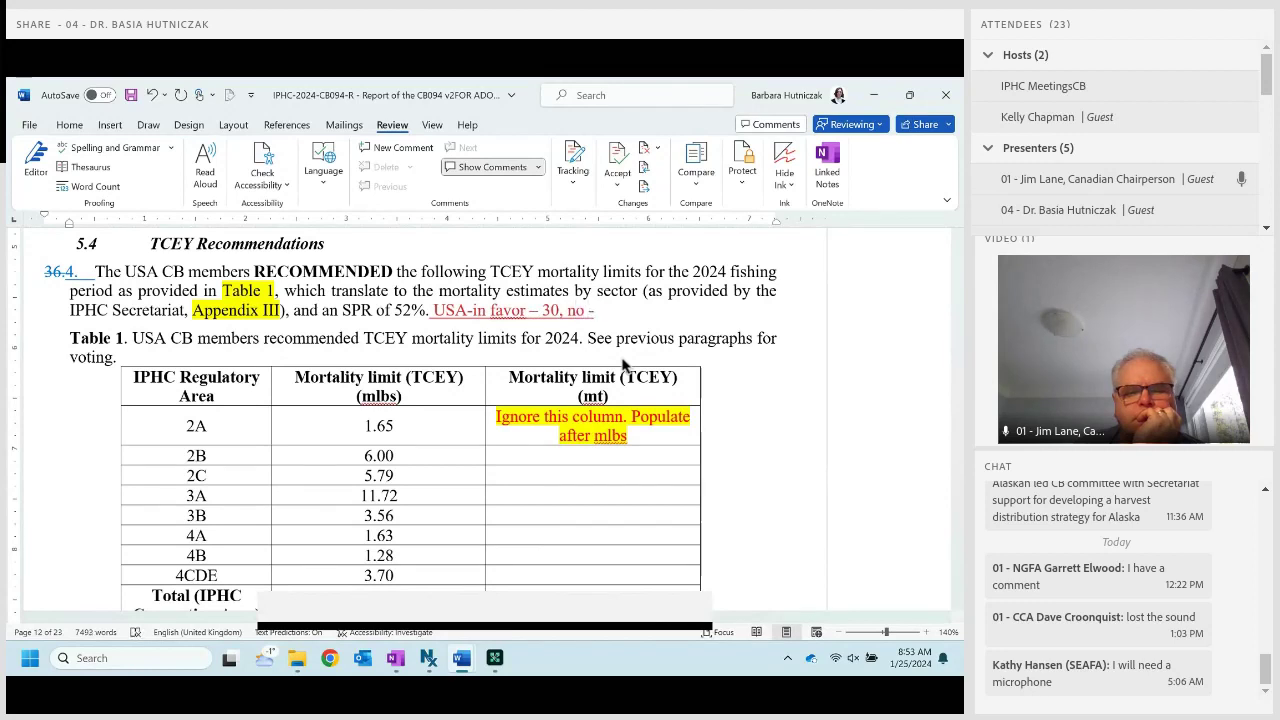
type("abs - 1")
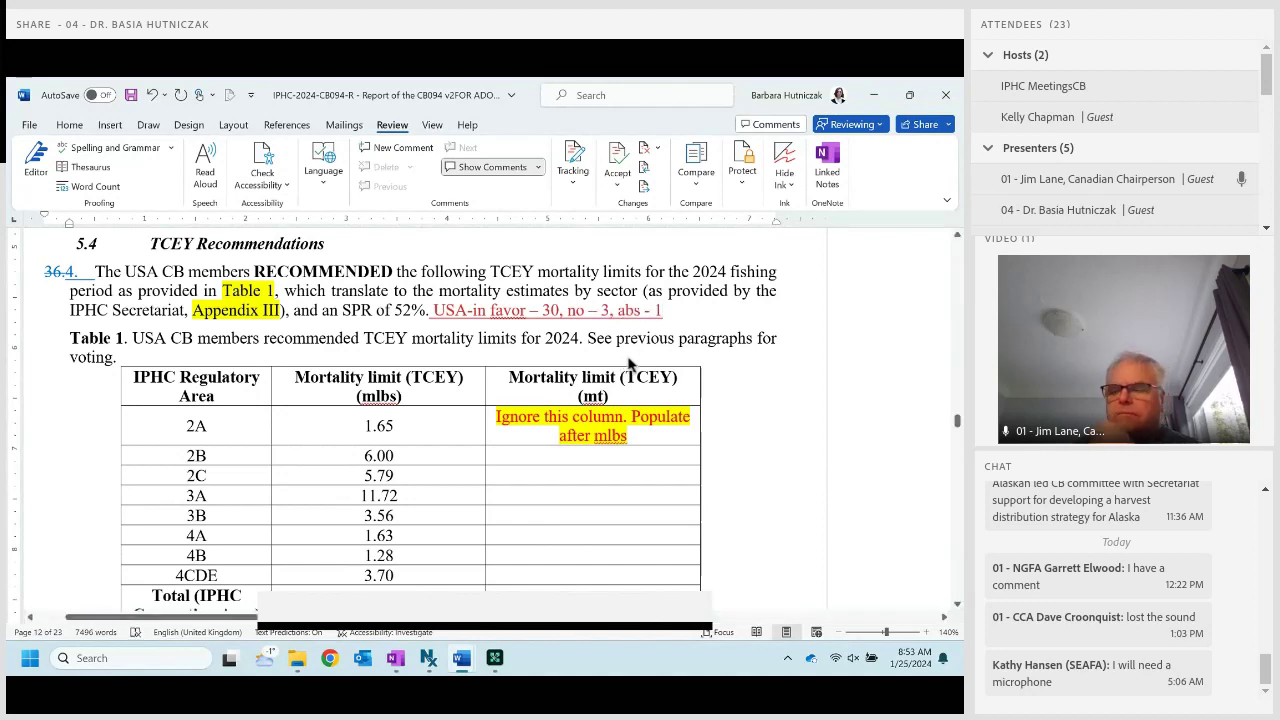
Enclose the USA vote record in the USA TCEY recommendation in square brackets.
scroll(467, 283, "down", 1)
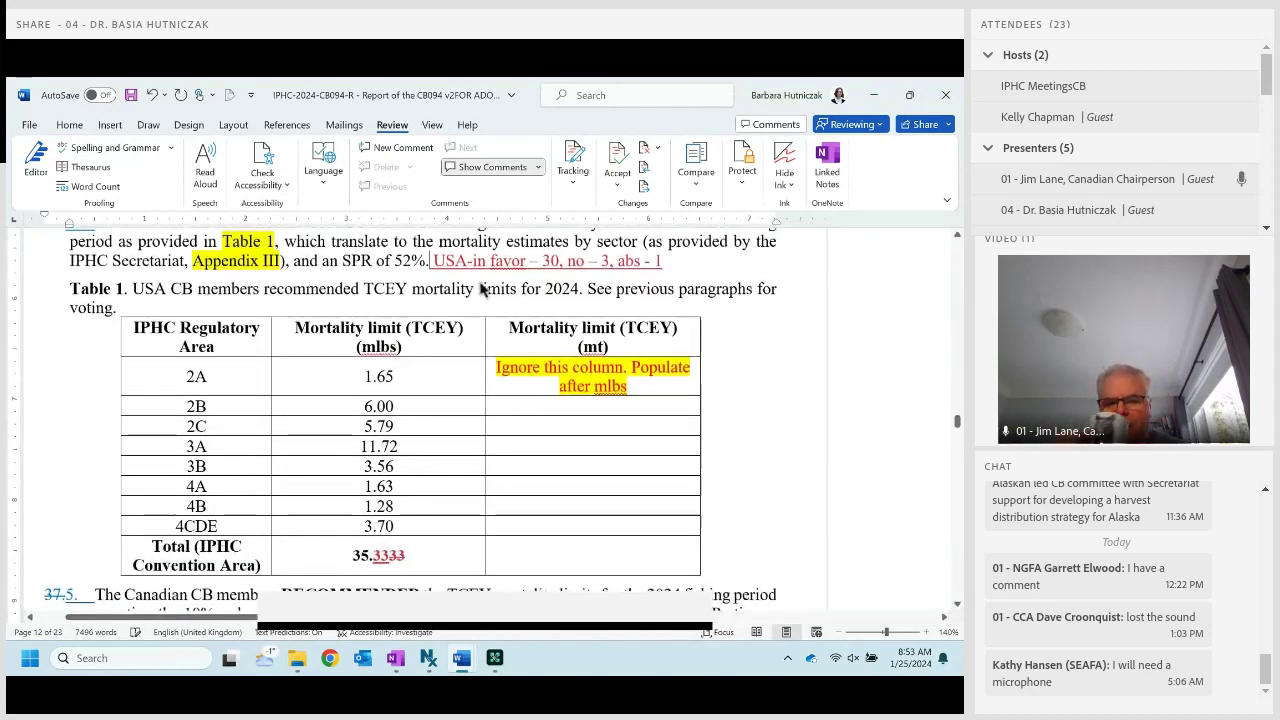
type("[")
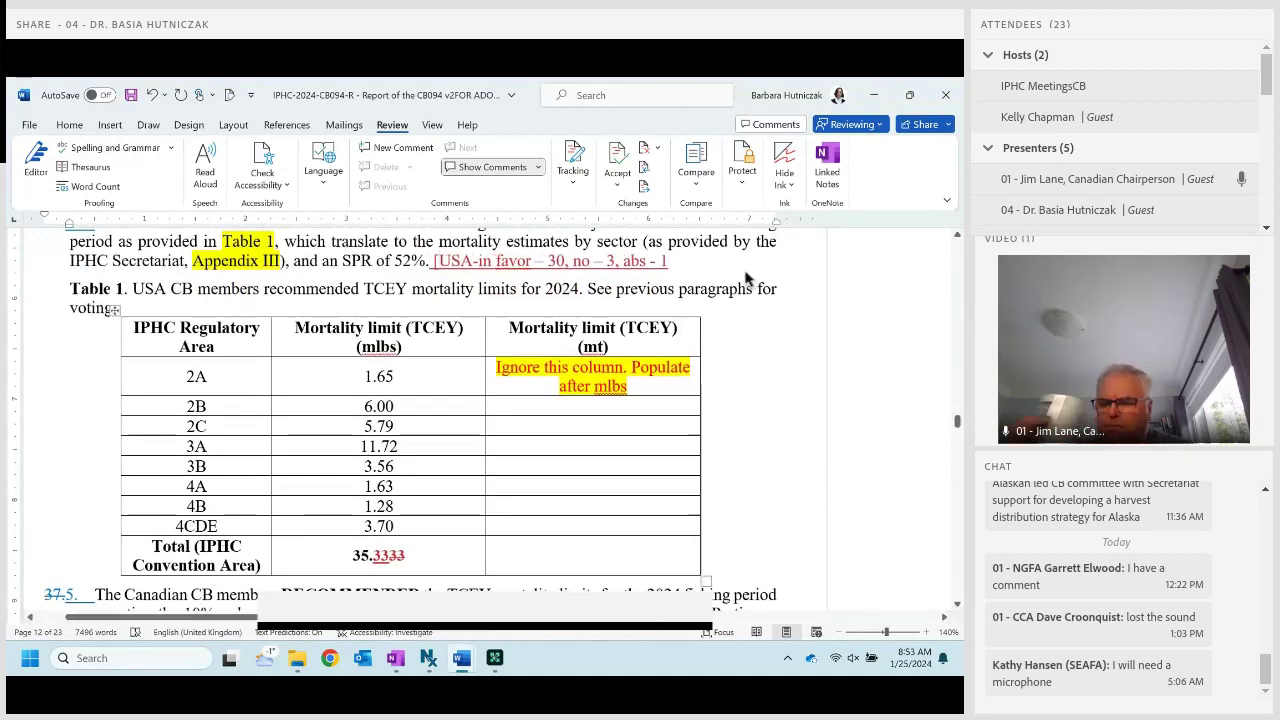
key("End")
type("]")
Start a vote record reading "[Canada, in favor" after "an SPR of 54%." in the Canadian TCEY recommendation.
scroll(329, 436, "down", 9)
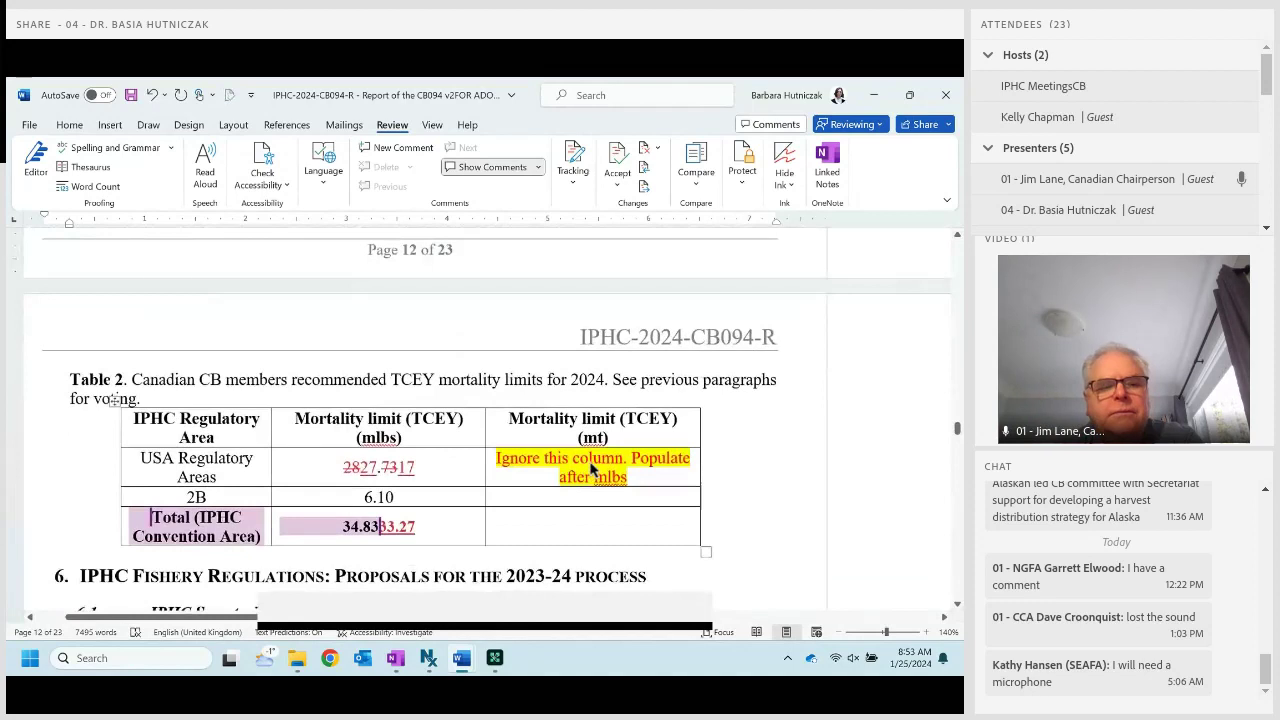
scroll(329, 436, "down", 1)
scroll(500, 420, "up", 4)
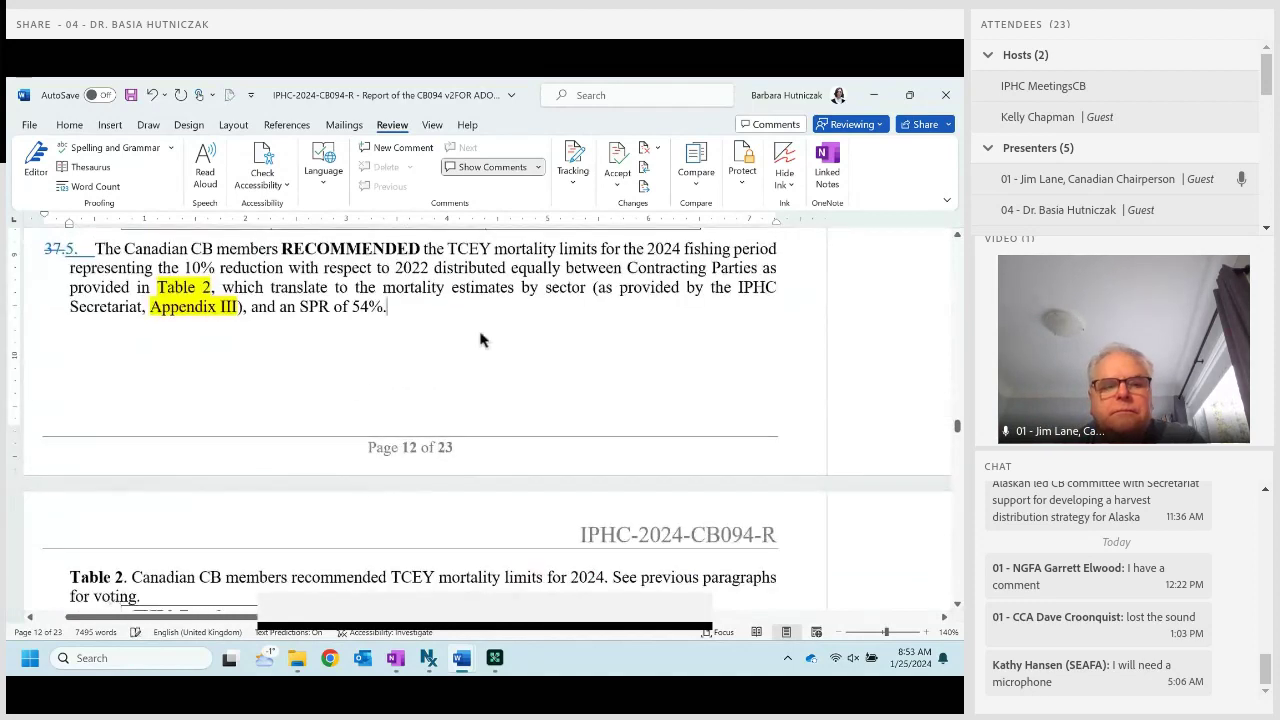
type("[Canada")
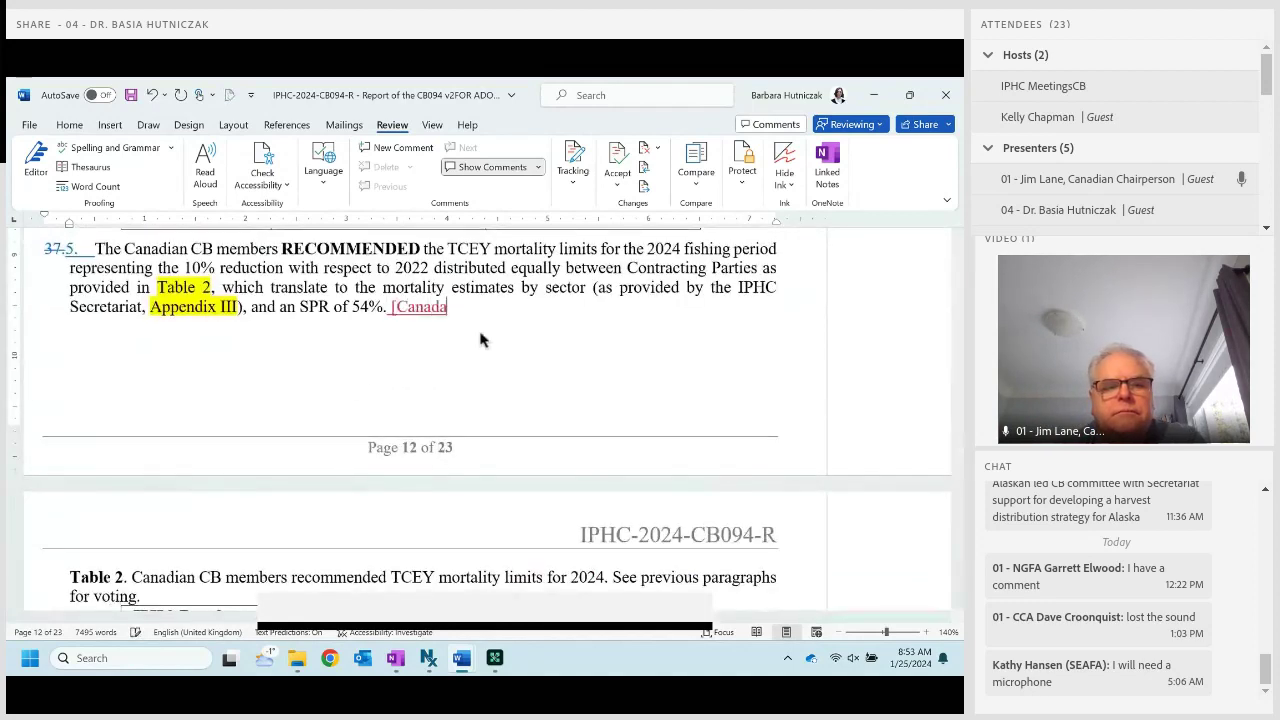
type(", in favor")
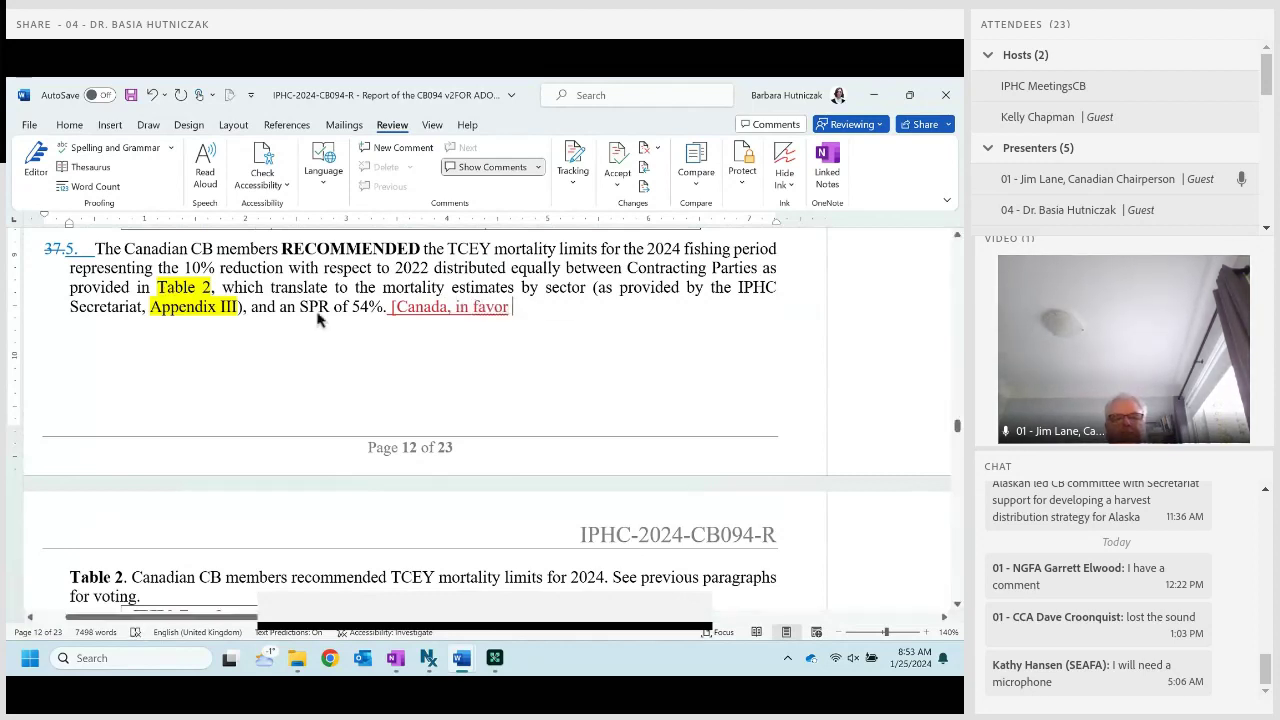
Add "[Canada, in-favor – o, against 20, abs – 0]" directly after the USA vote record in the USA TCEY recommendation.
scroll(457, 460, "up", 1)
scroll(540, 443, "up", 5)
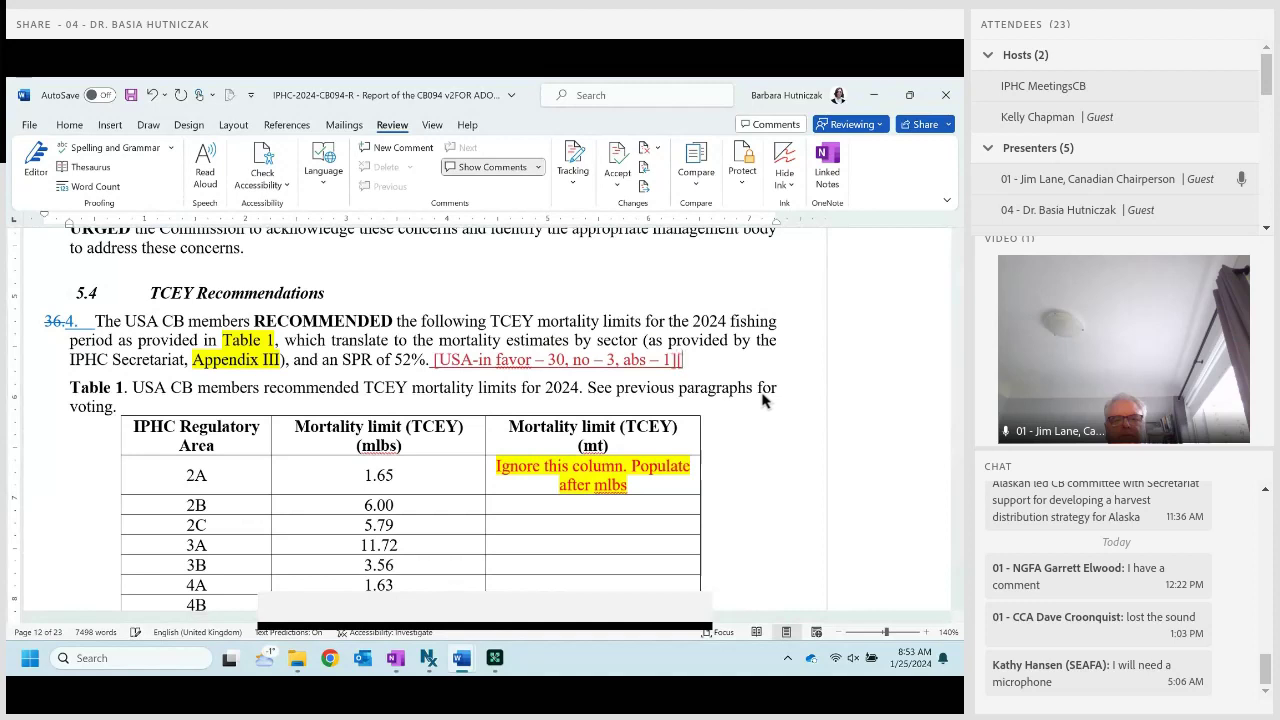
type("da")
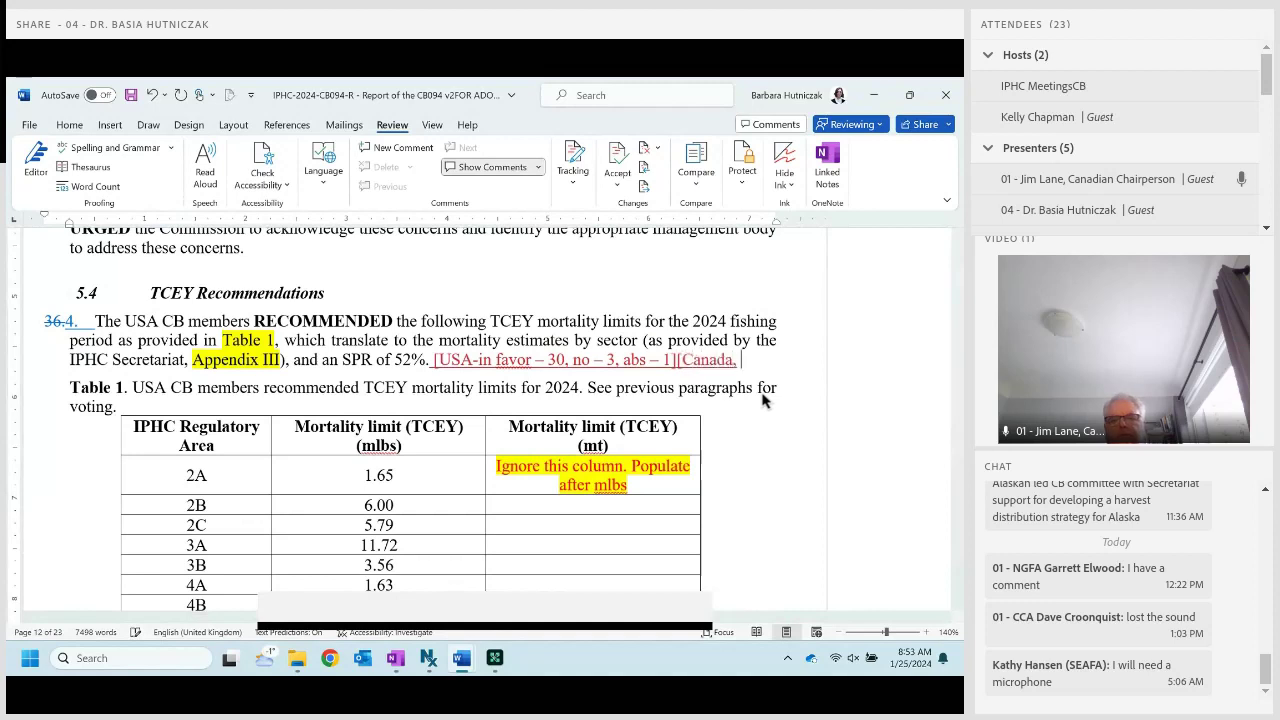
type(", in-favor,")
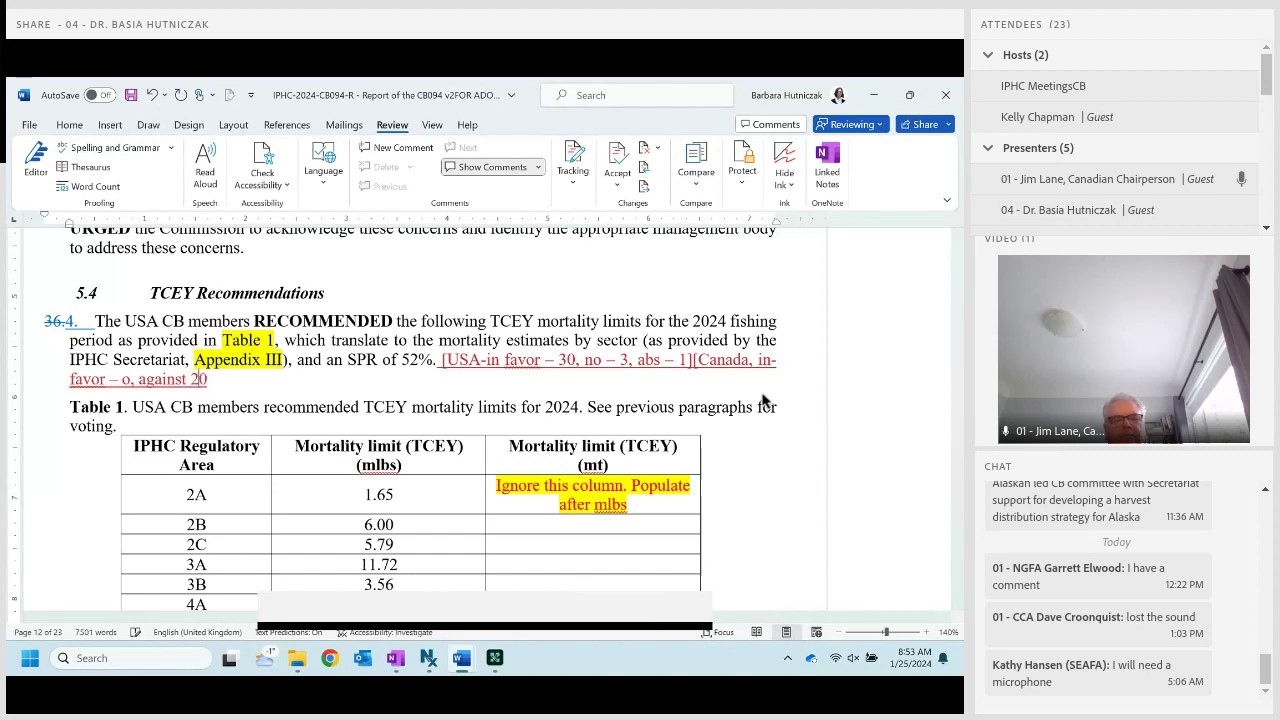
type(", abs – 0]")
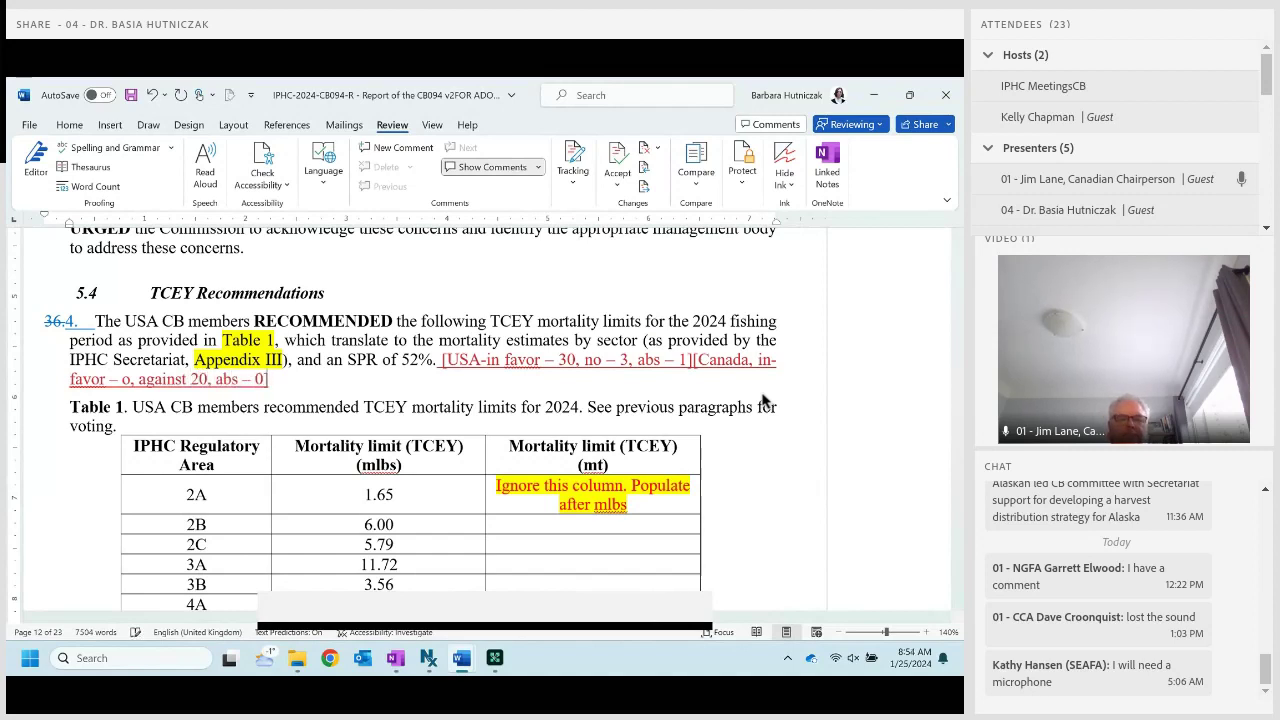
Continue the Canadian recommendation's vote record with "– 1, no-30, abs 1]" and change the 10% reduction's reference year to 2023.
scroll(762, 400, "down", 15)
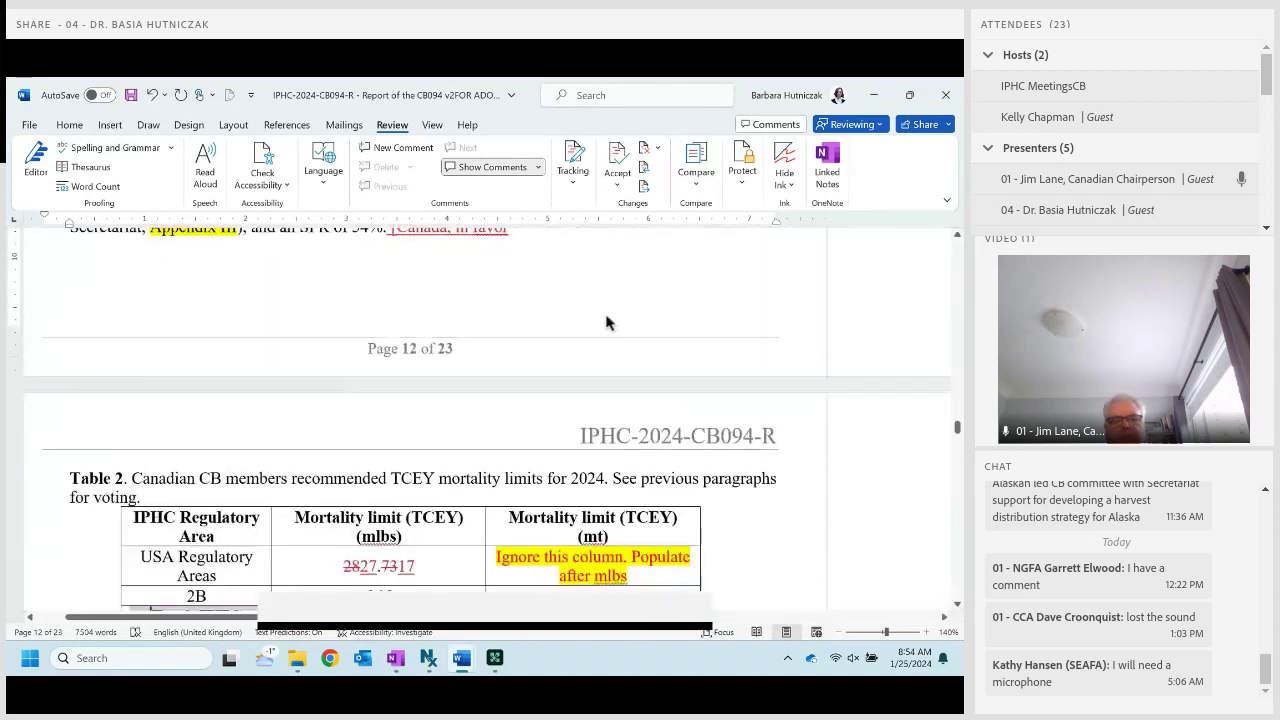
scroll(585, 372, "up", 3)
type("-")
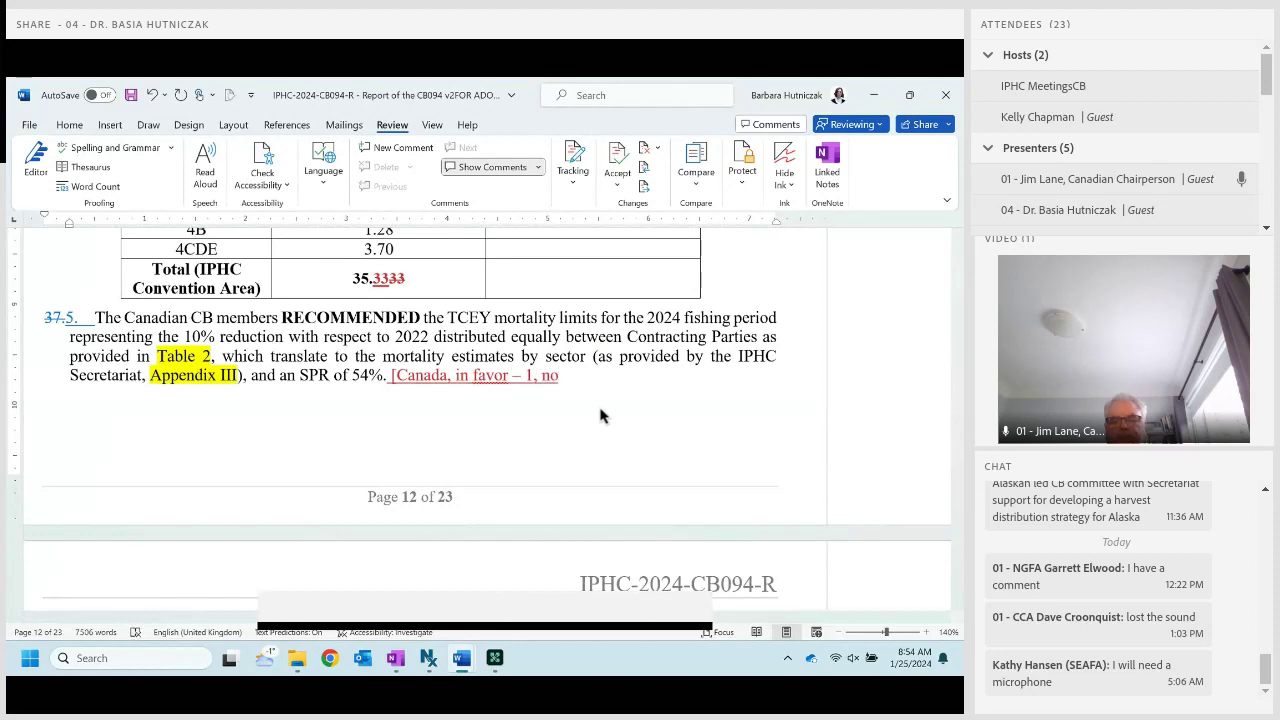
type("30, abs 1")
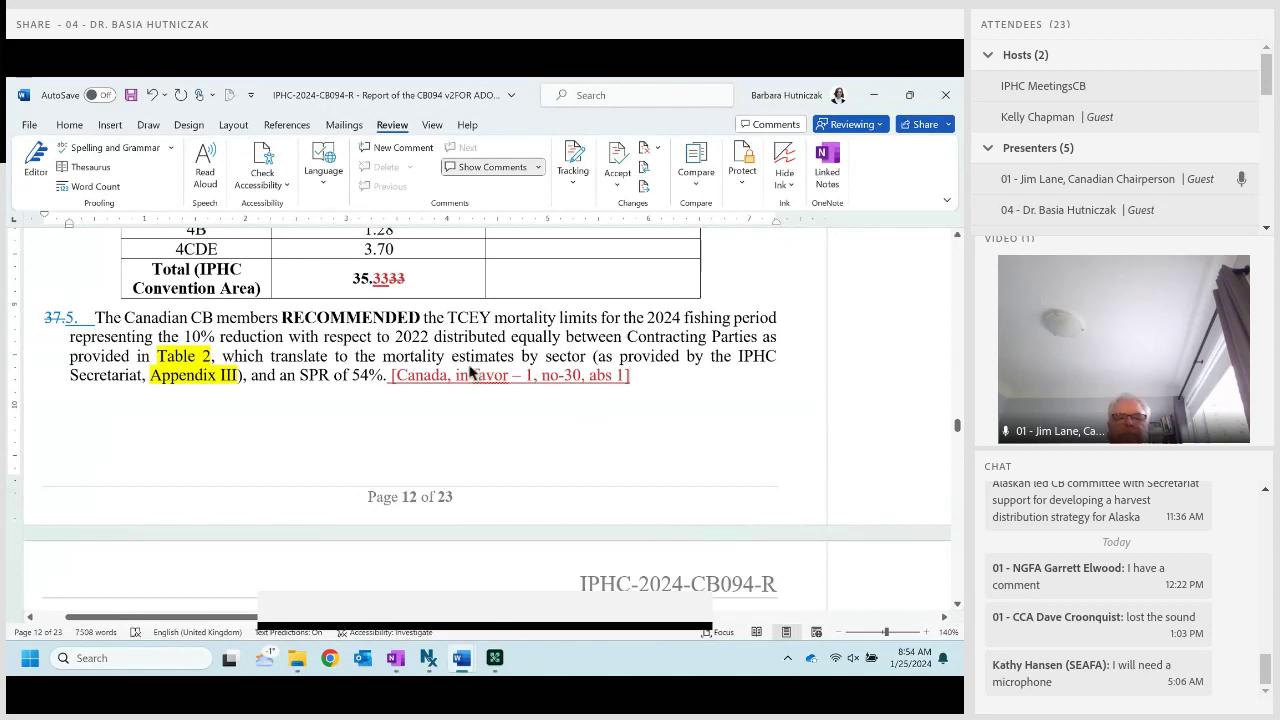
double_click(424, 336)
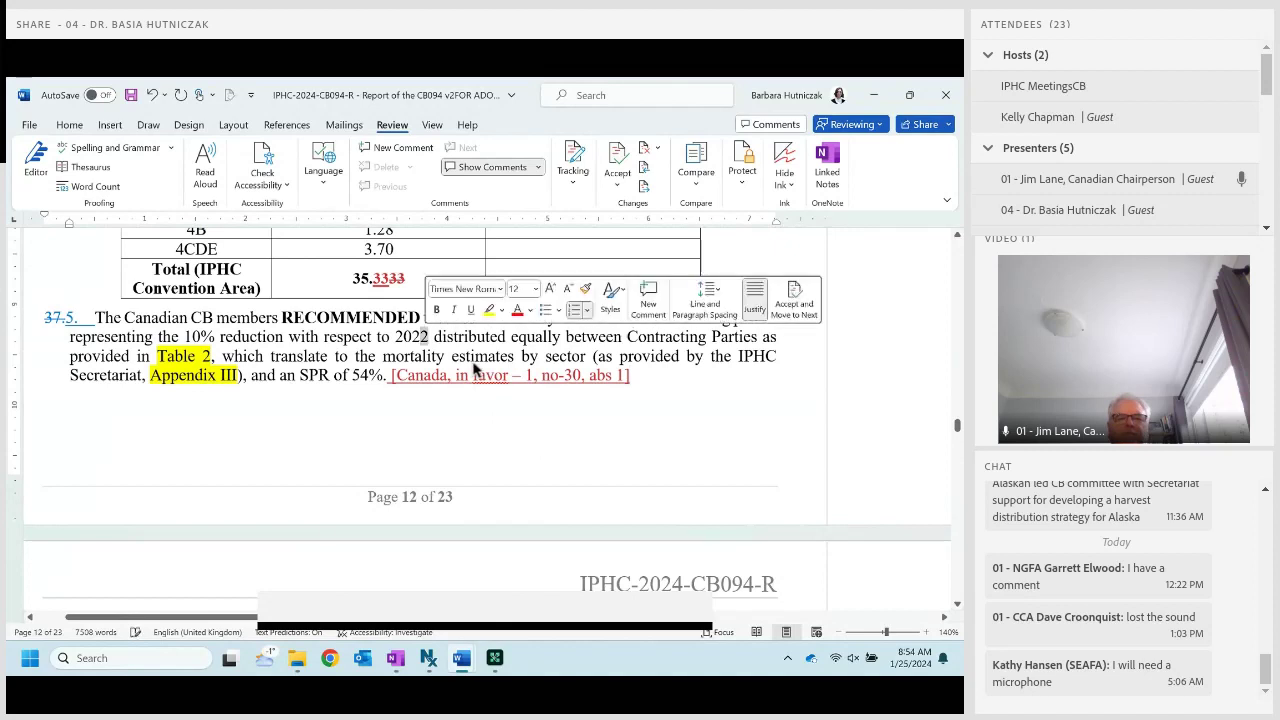
type("2023")
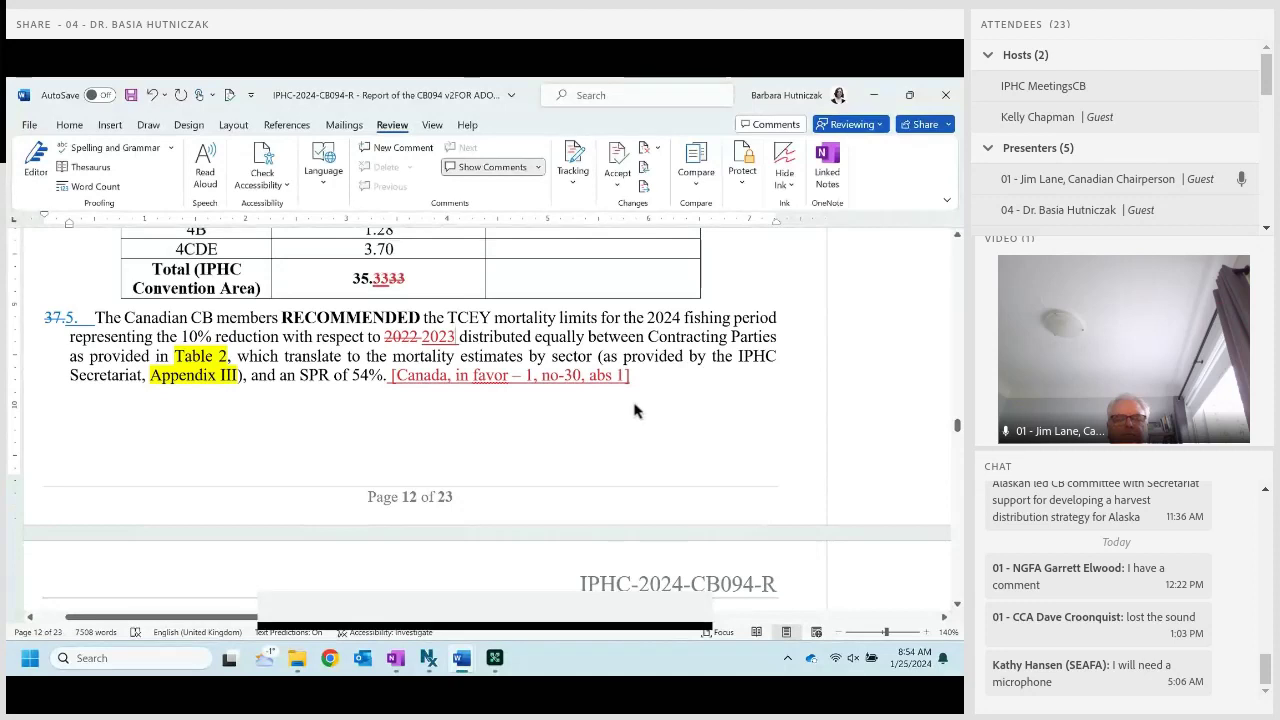
Split the Canadian recommendation's vote record by country, inserting "in favor-22, against-0, abs-0][usa-" after "Canada," and before the existing counts.
left_click(455, 376)
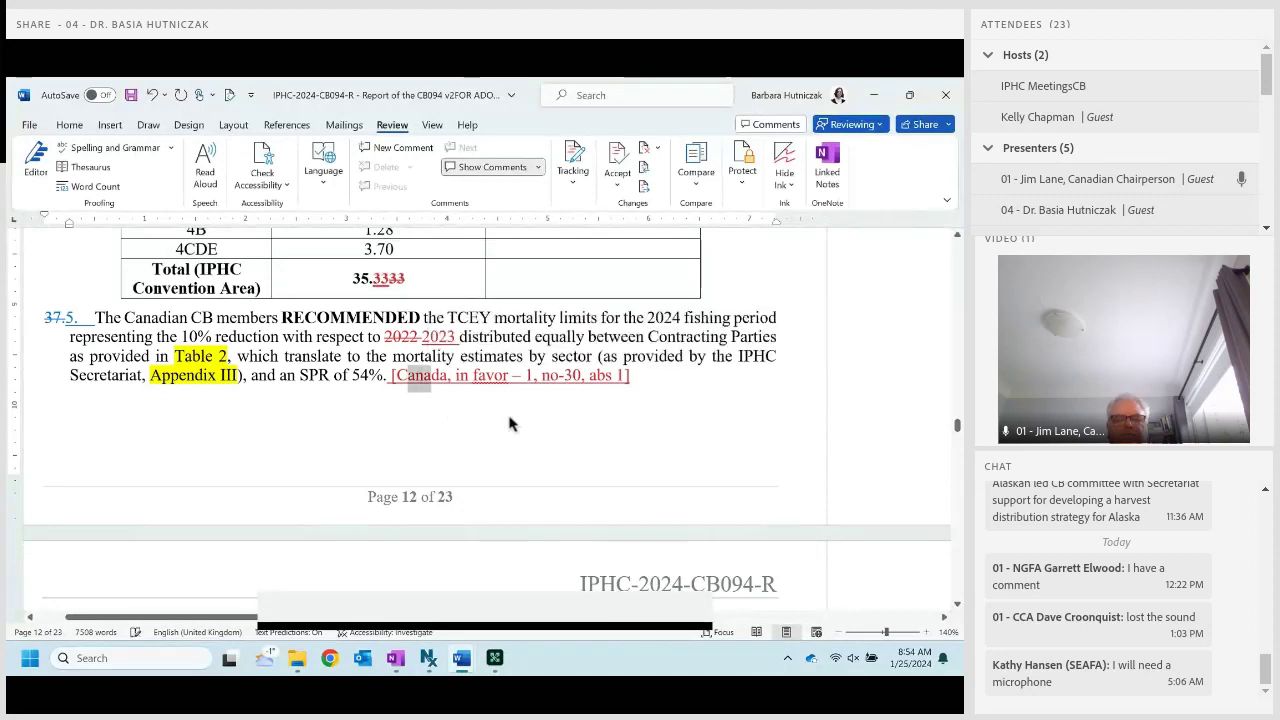
type("in favor")
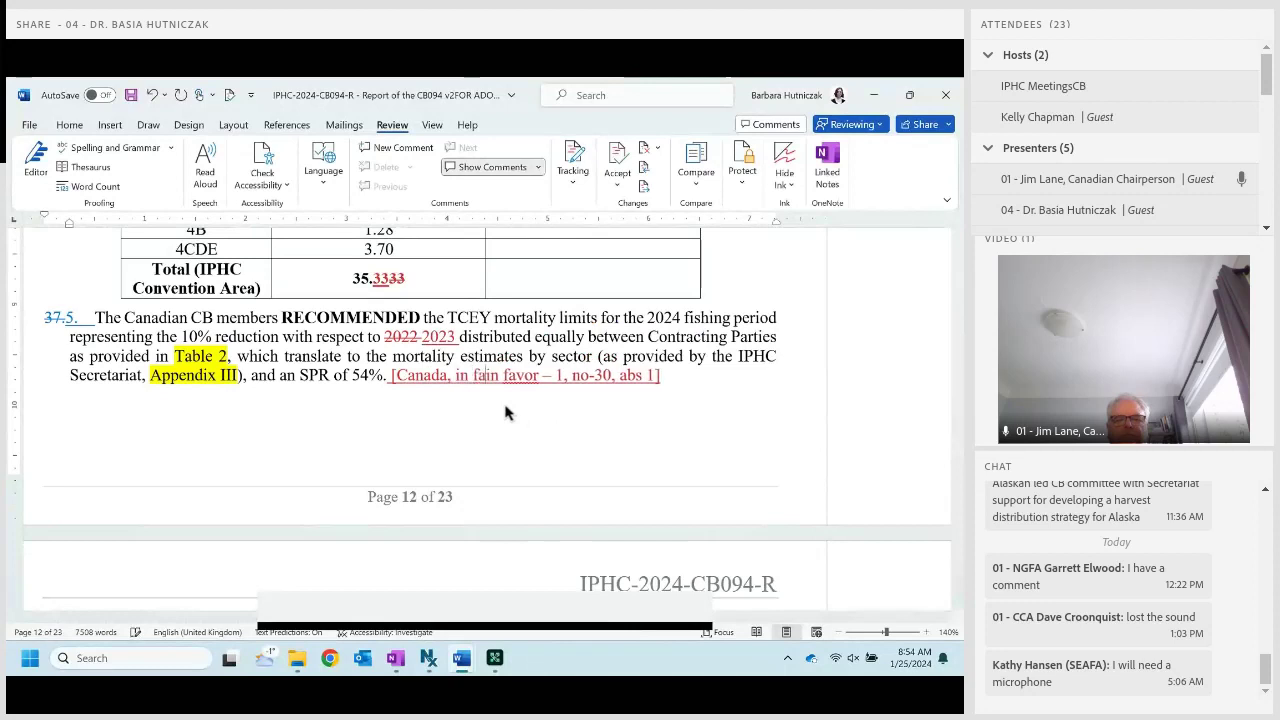
type(" 22, a")
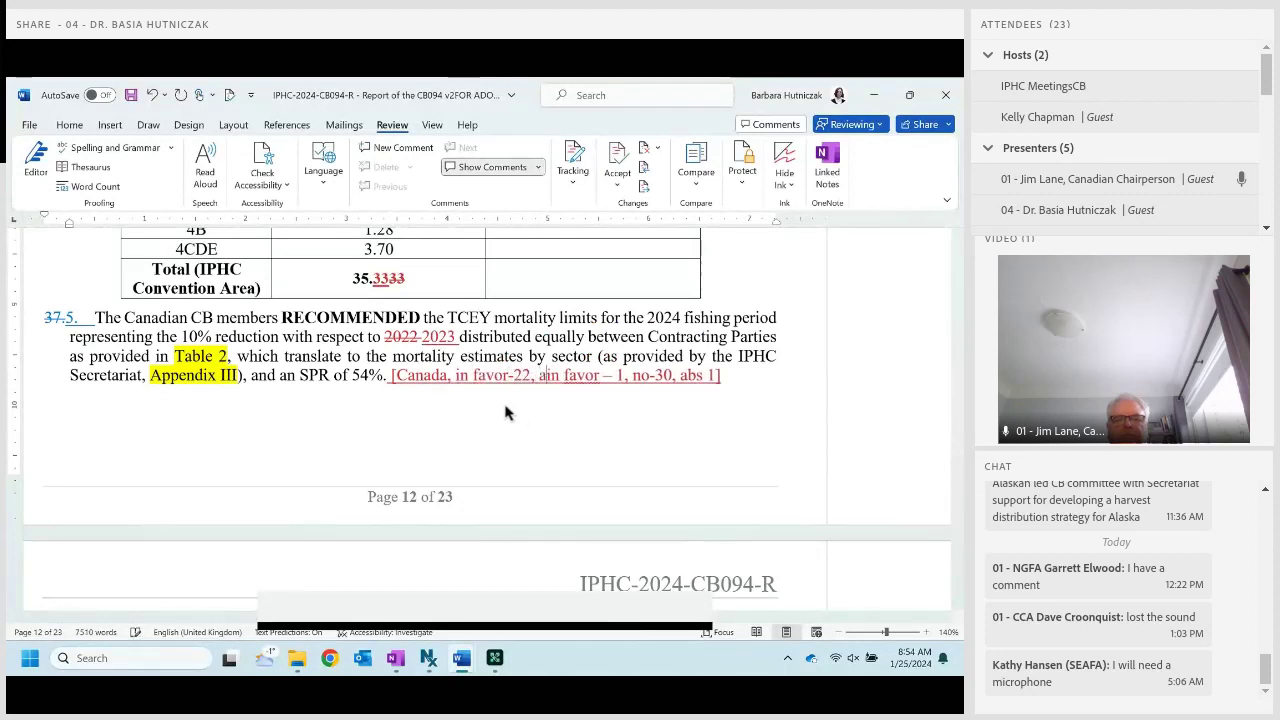
type("gainst-0, abs-0.")
key("BackSpace")
type("][usa")
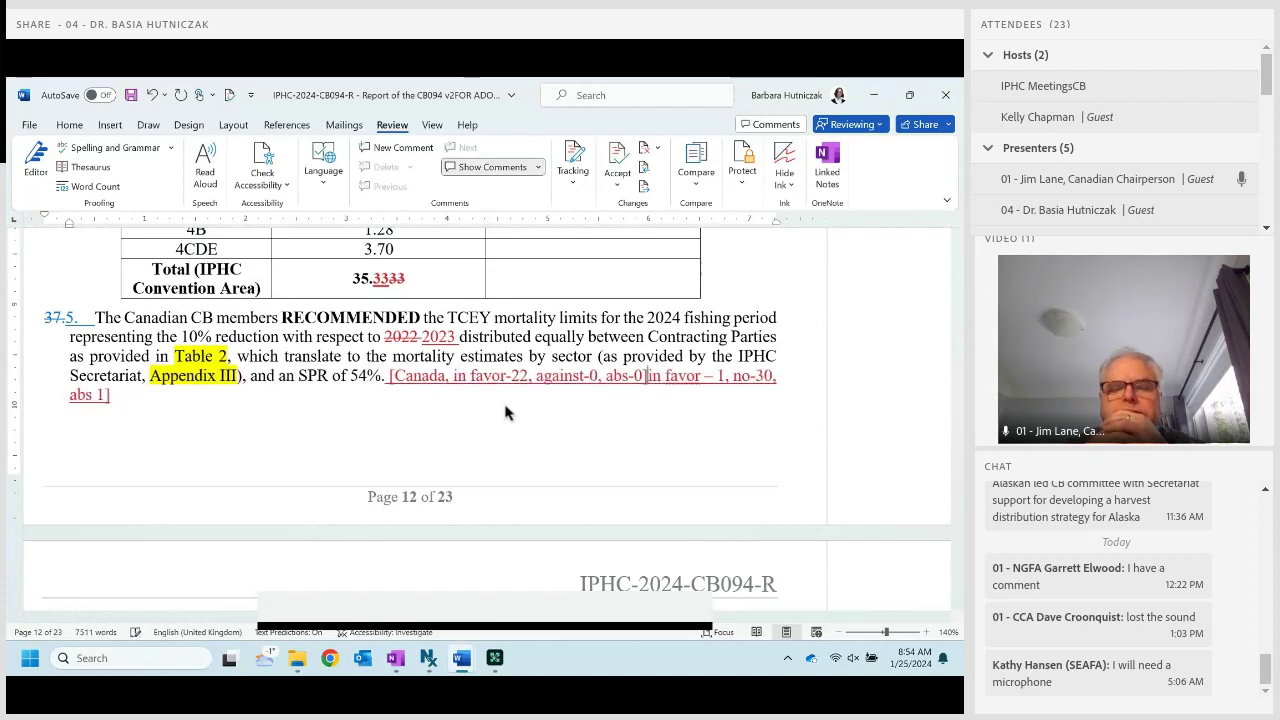
type("-")
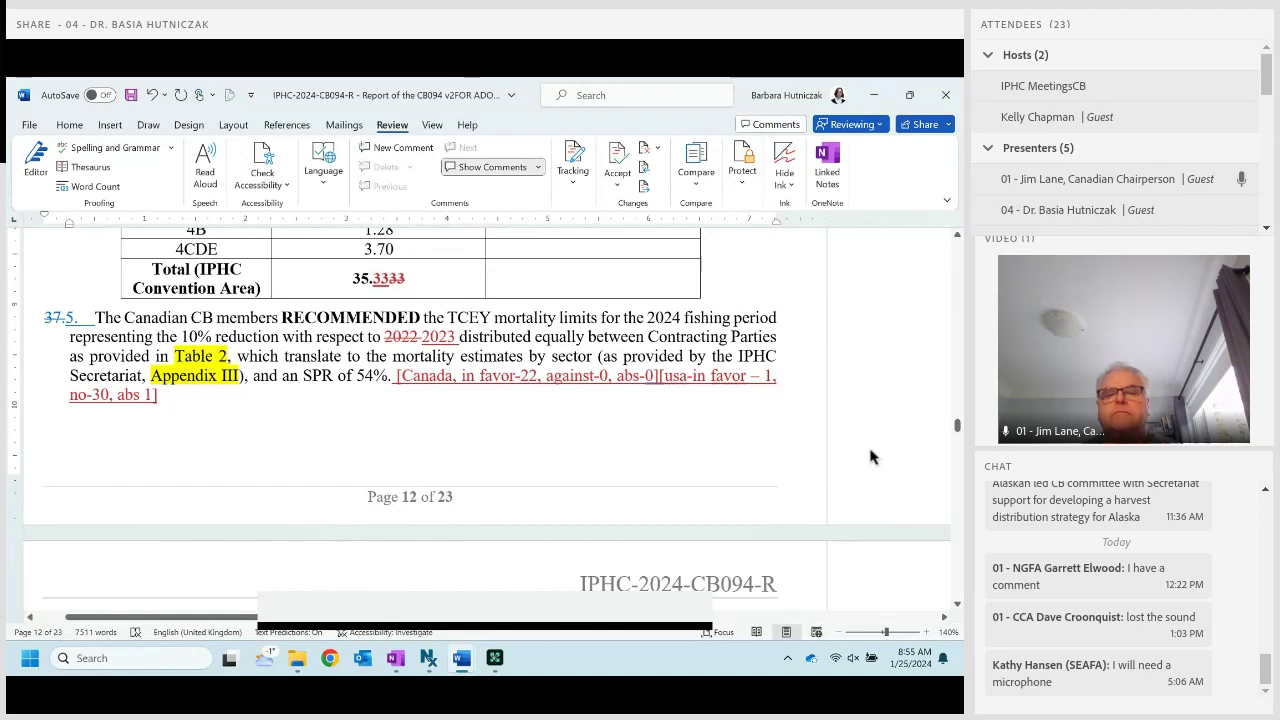
Insert "TCEYs" after "2023" in the Canadian recommendation and replace "with respect to" with "from" before the year.
type("TCEYs")
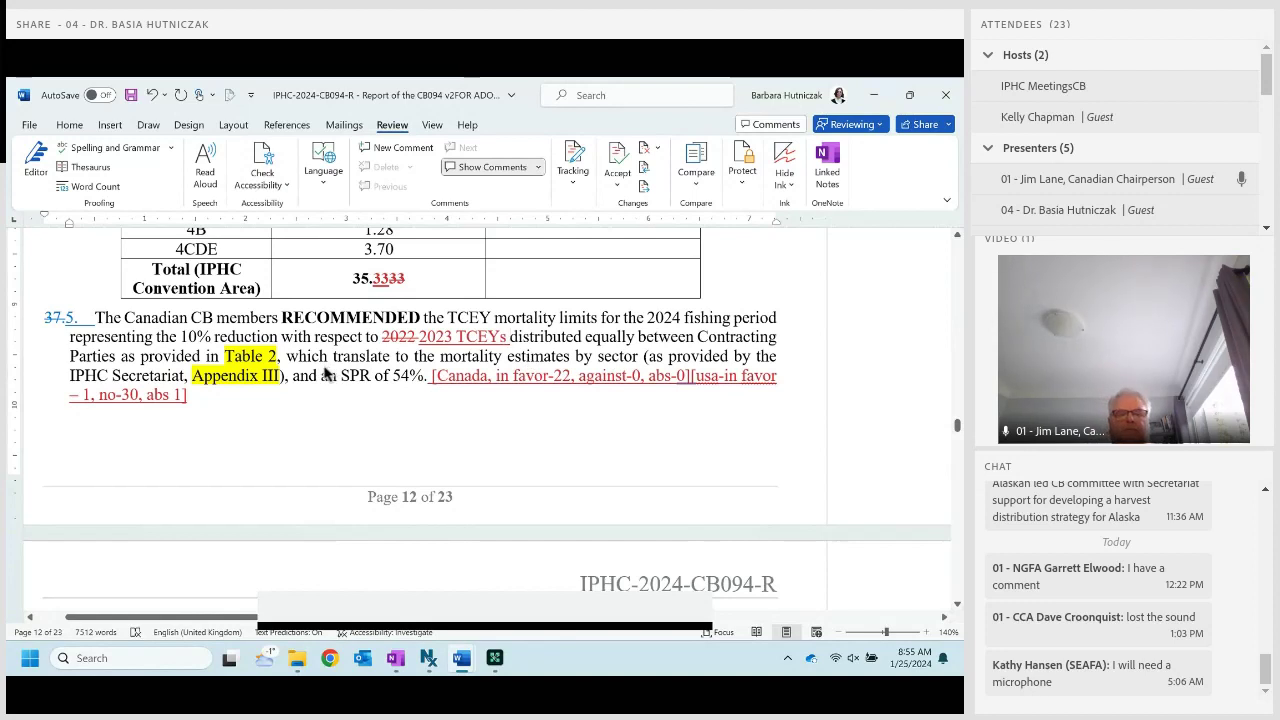
key("ctrl+shift+Right")
key("ctrl+shift+Right")
key("ctrl+shift+Right")
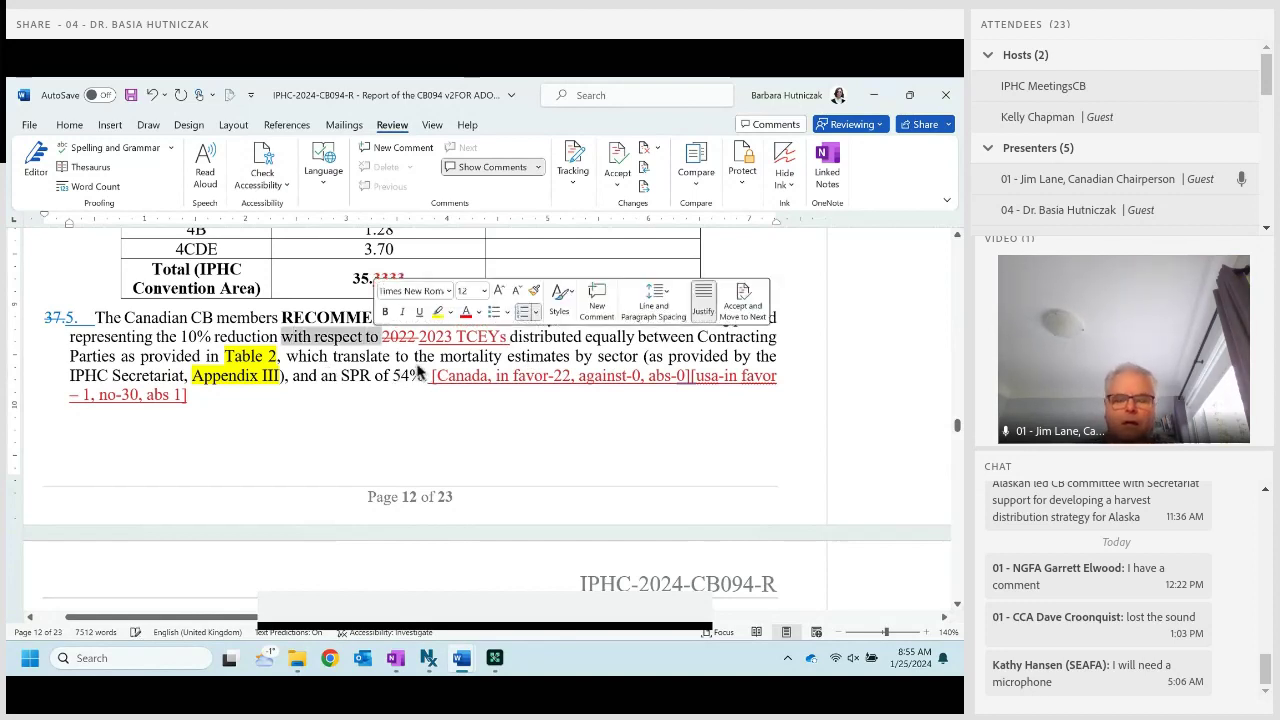
type("from")
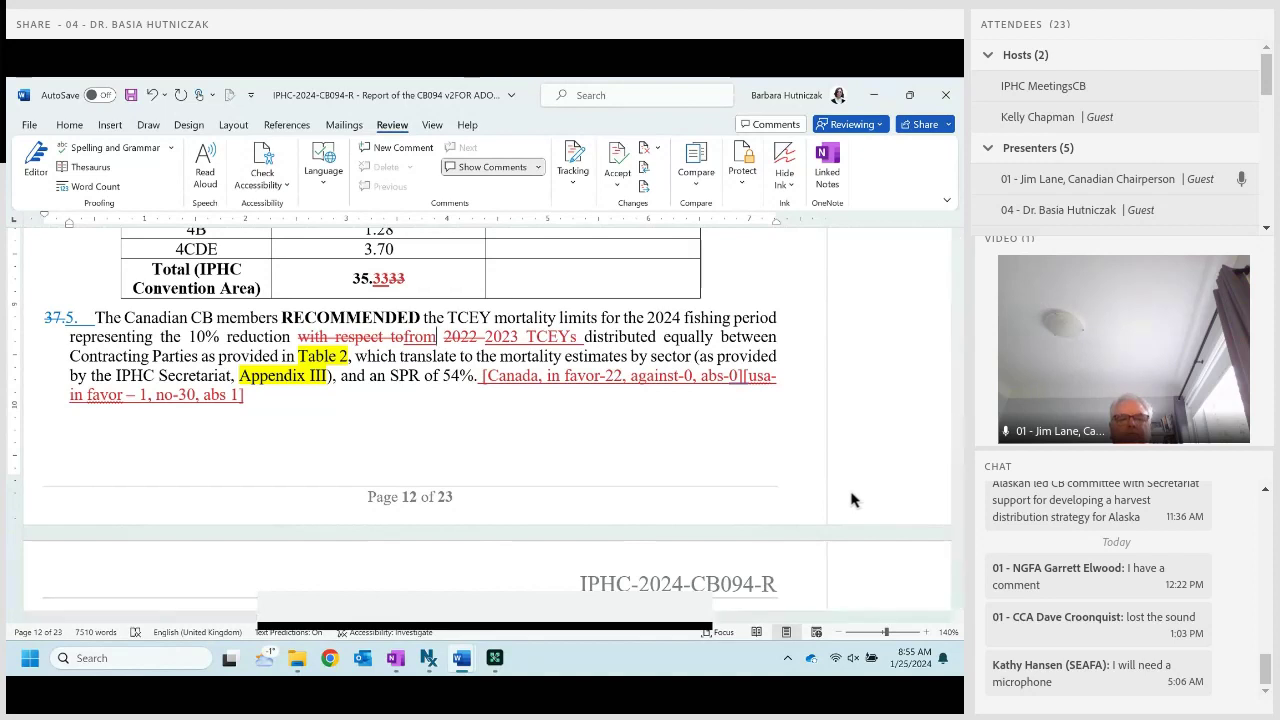
Correct the 2024 coastwide TCEY in the Canadian members' 10% reduction motion to 33.3 million lbs.
scroll(706, 480, "up", 5)
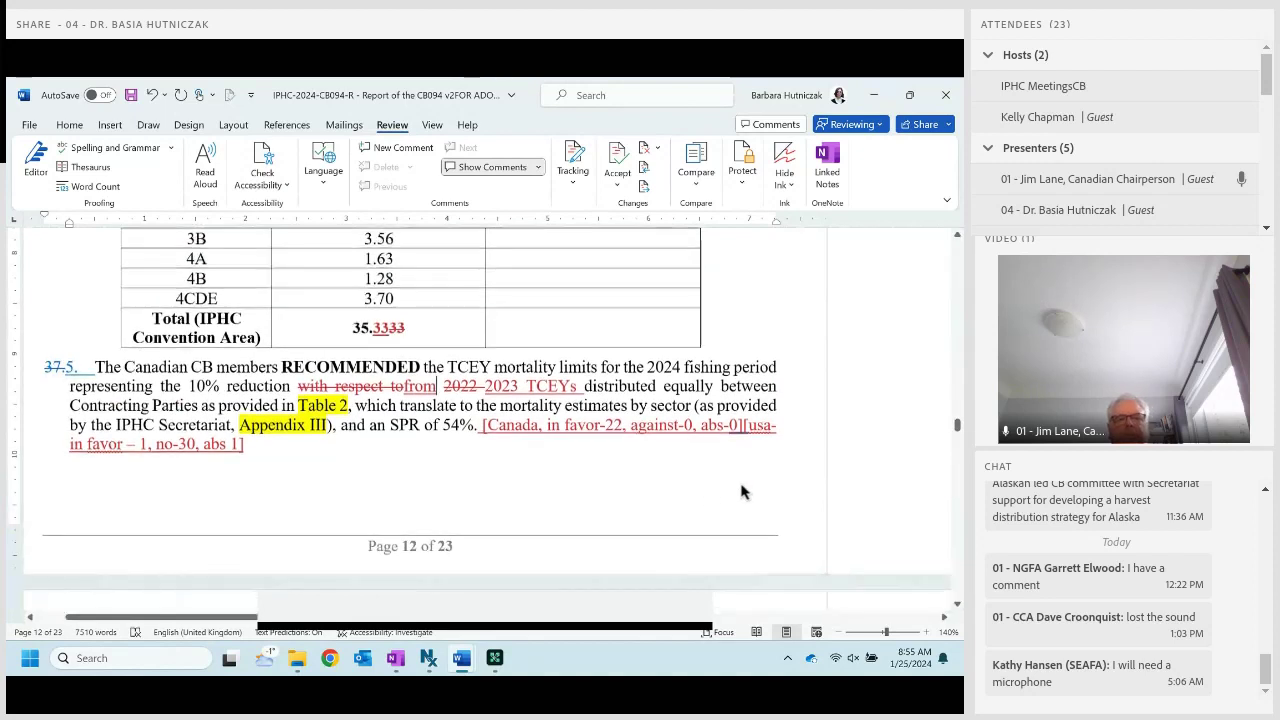
scroll(743, 491, "up", 5)
scroll(743, 491, "down", 1)
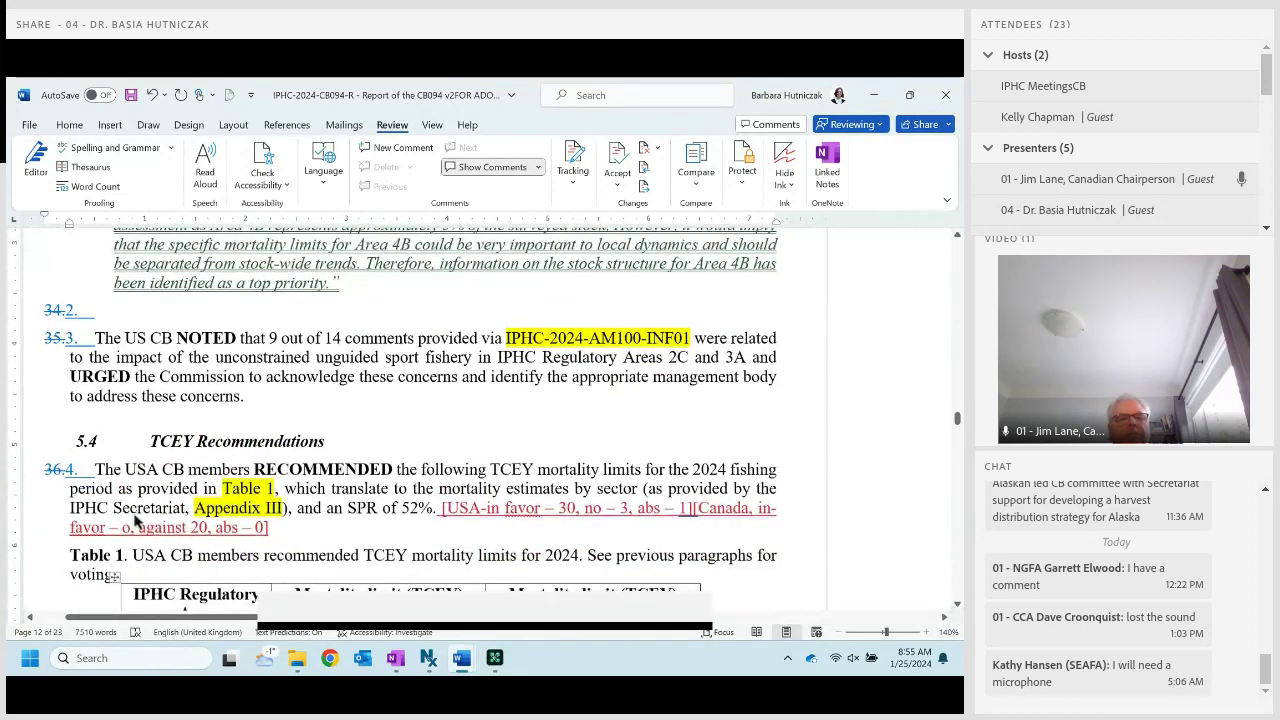
scroll(523, 550, "up", 15)
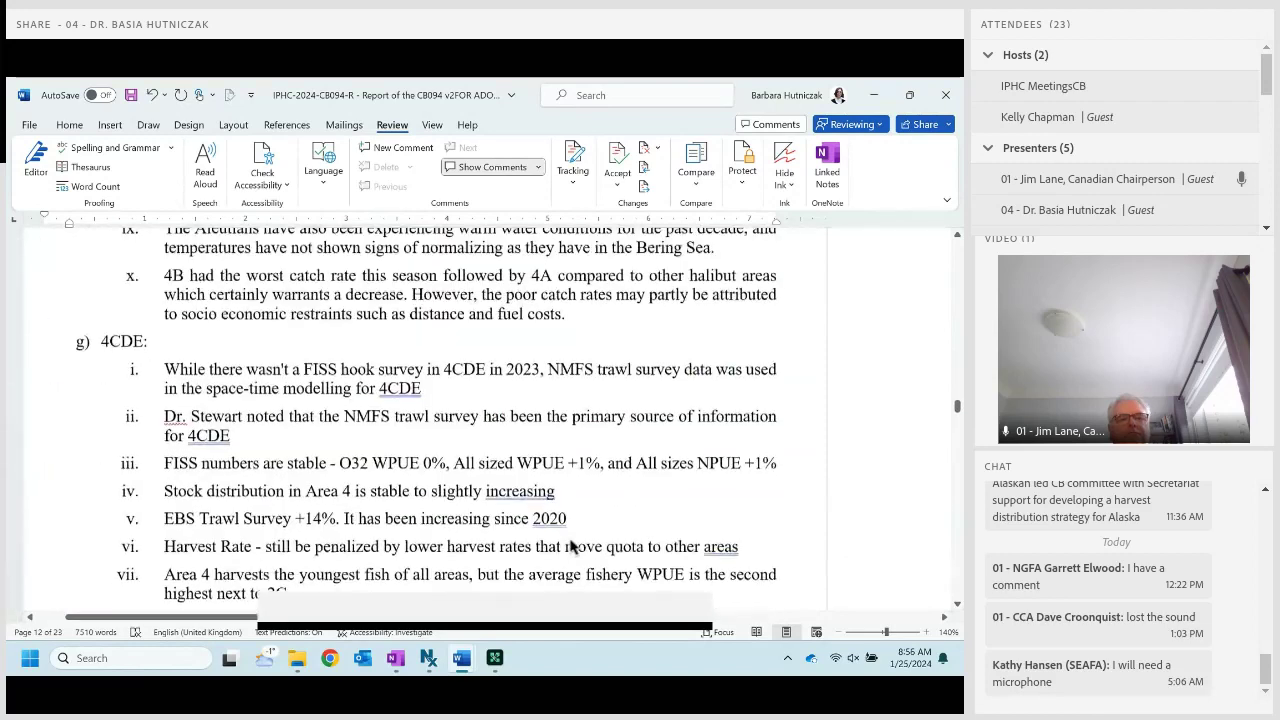
scroll(571, 545, "down", 10)
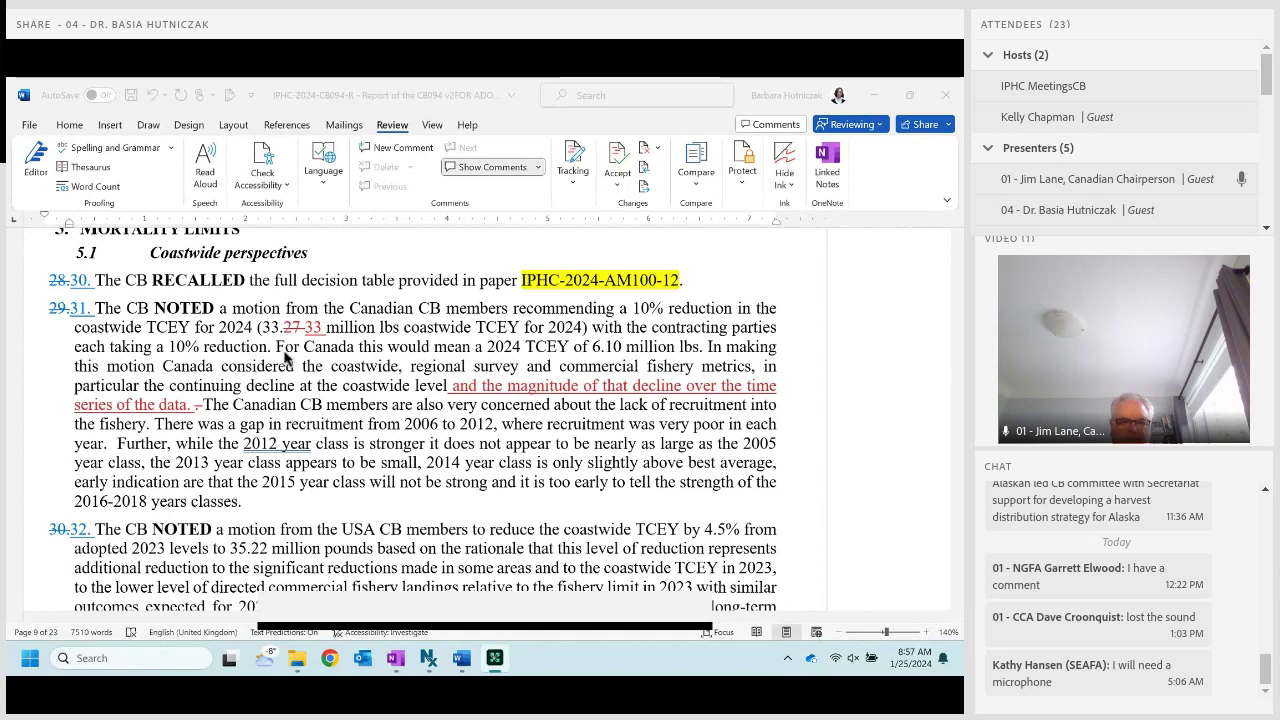
left_click_drag(262, 328, 326, 328)
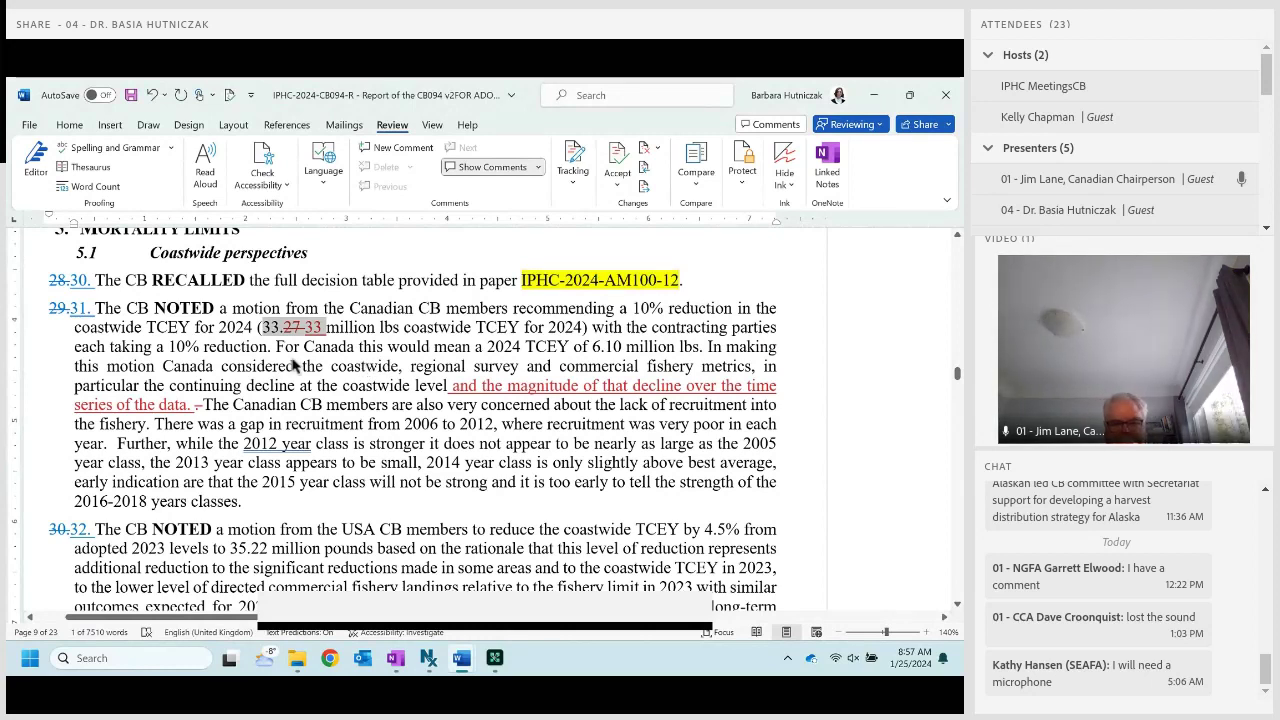
right_click(357, 363)
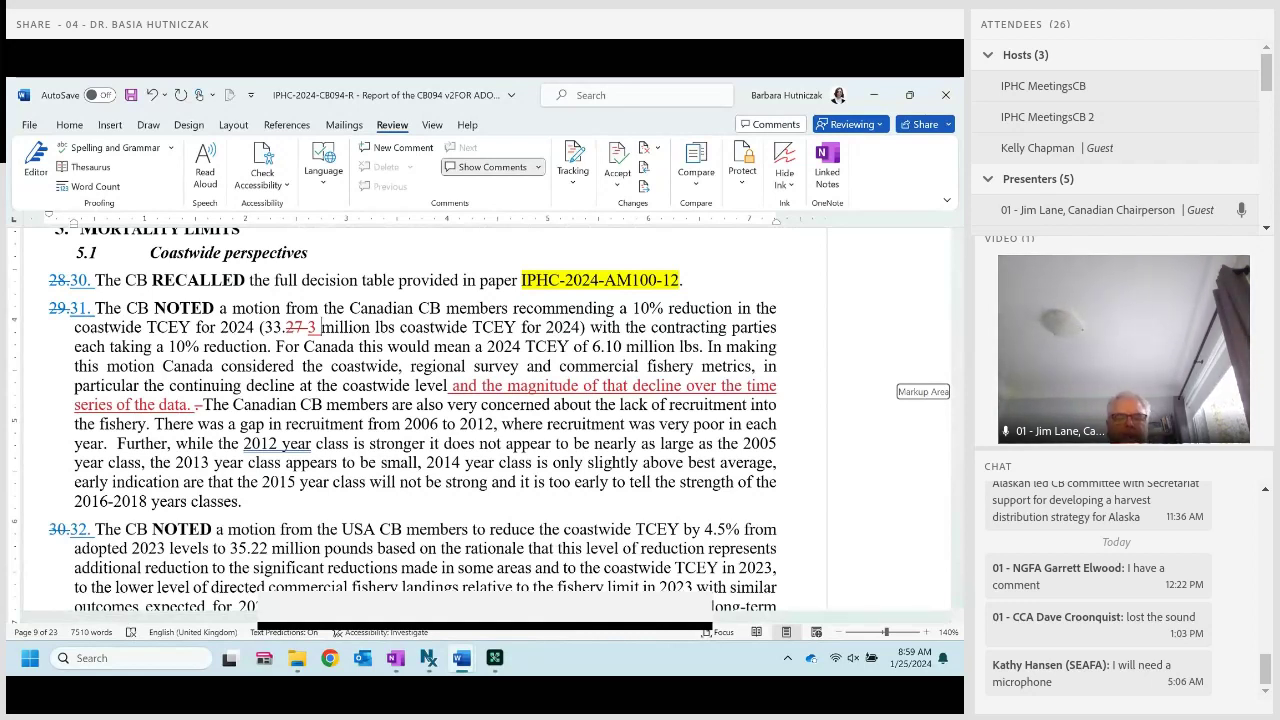
Replace "evenly distributed cuts" in Canada's perspective under section 5.2 with "equal cuts between Contracting Patries of 10%".
scroll(882, 382, "down", 10)
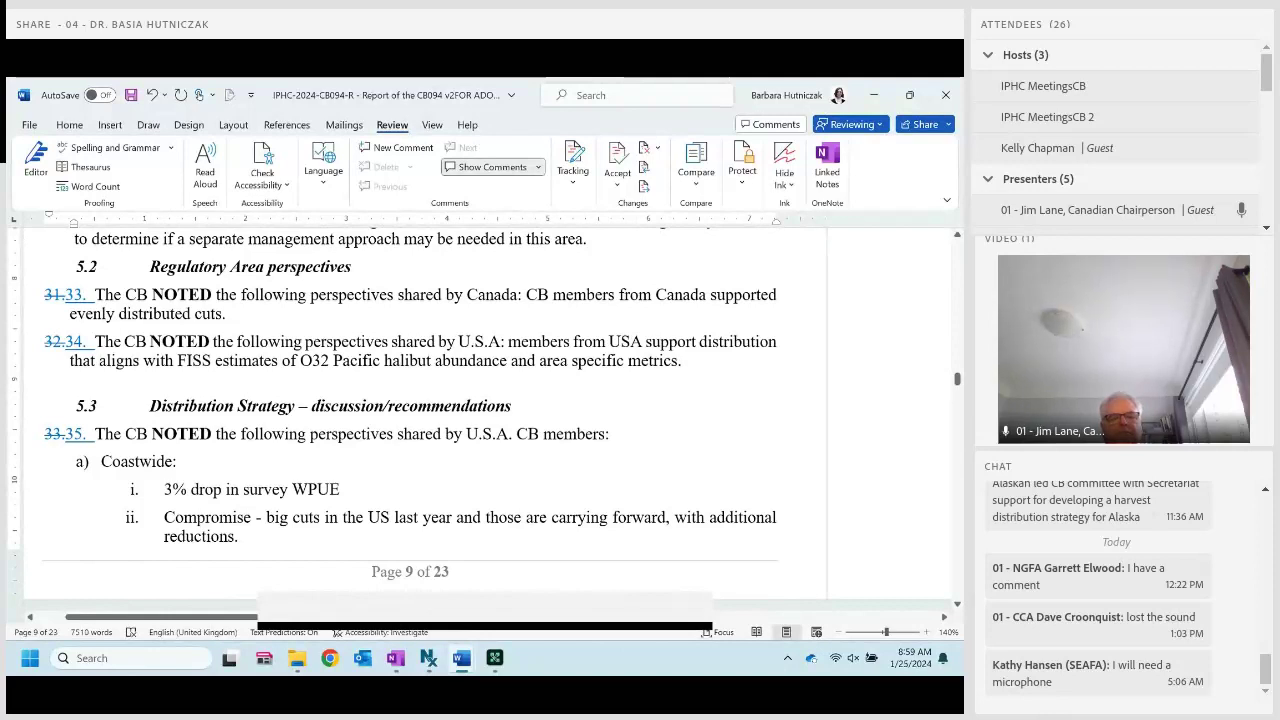
scroll(723, 366, "down", 3)
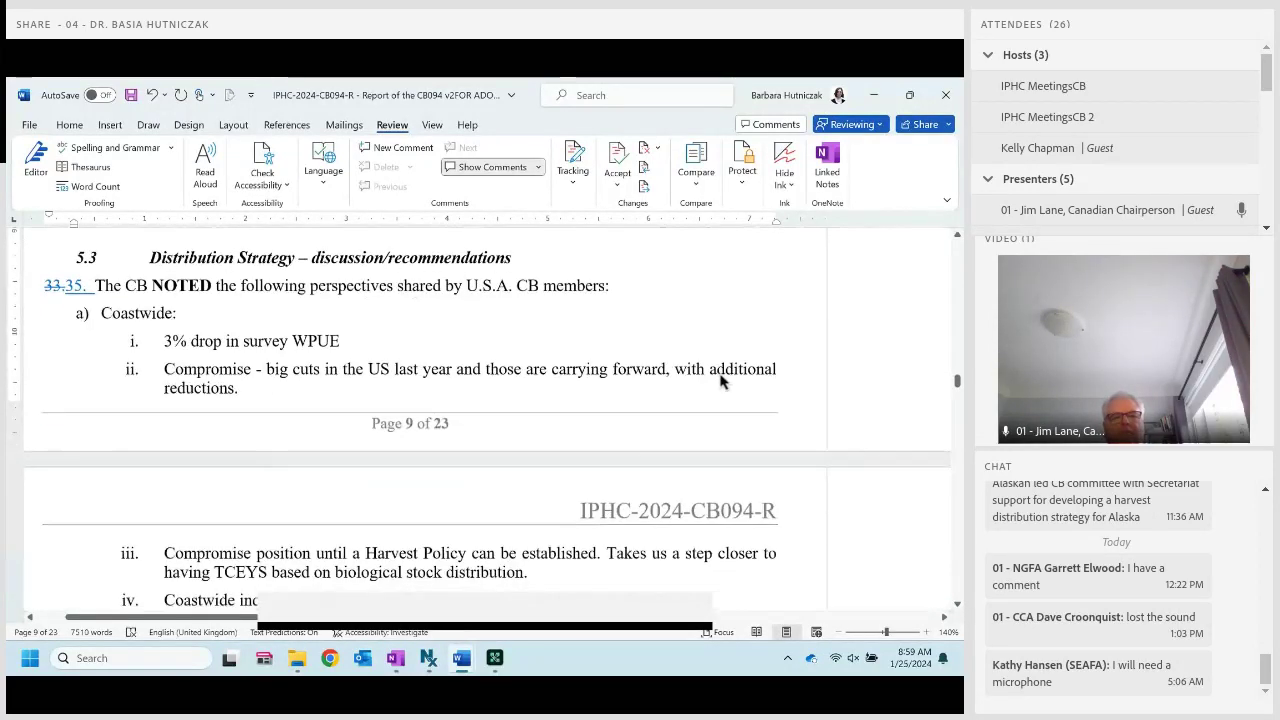
scroll(845, 409, "down", 1)
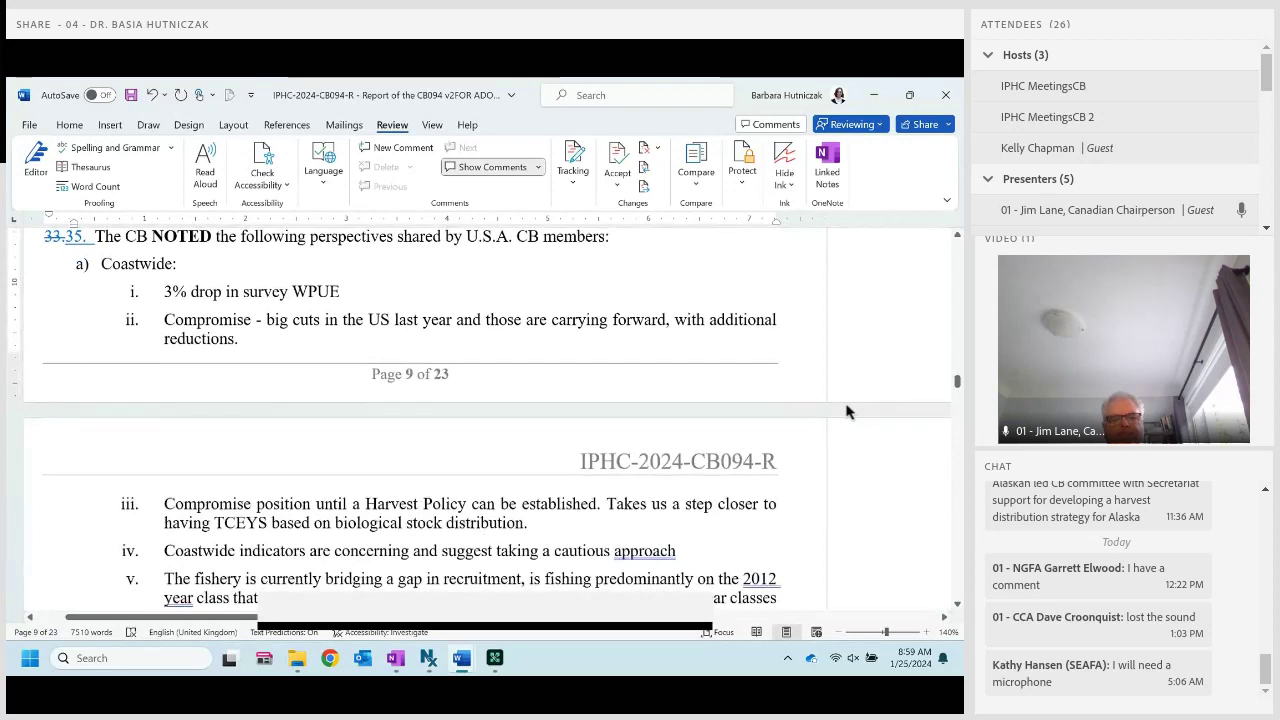
scroll(845, 410, "up", 5)
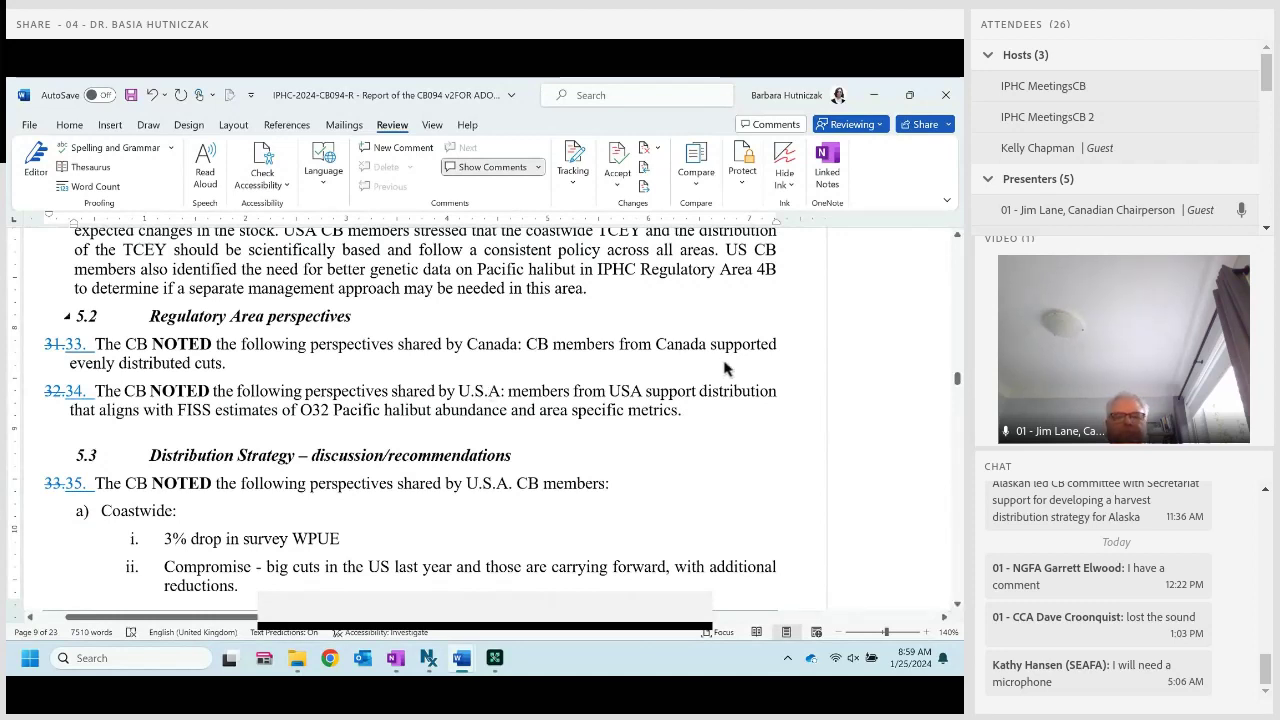
scroll(871, 457, "up", 1)
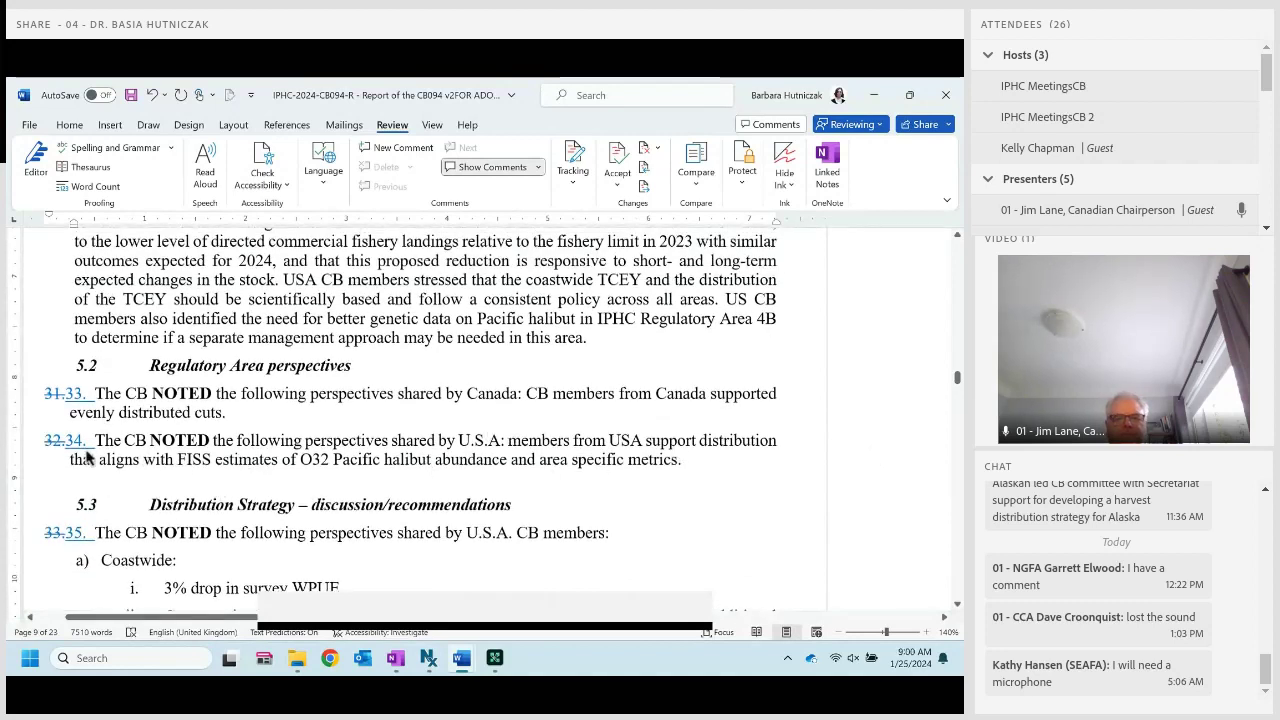
left_click_drag(69, 412, 115, 413)
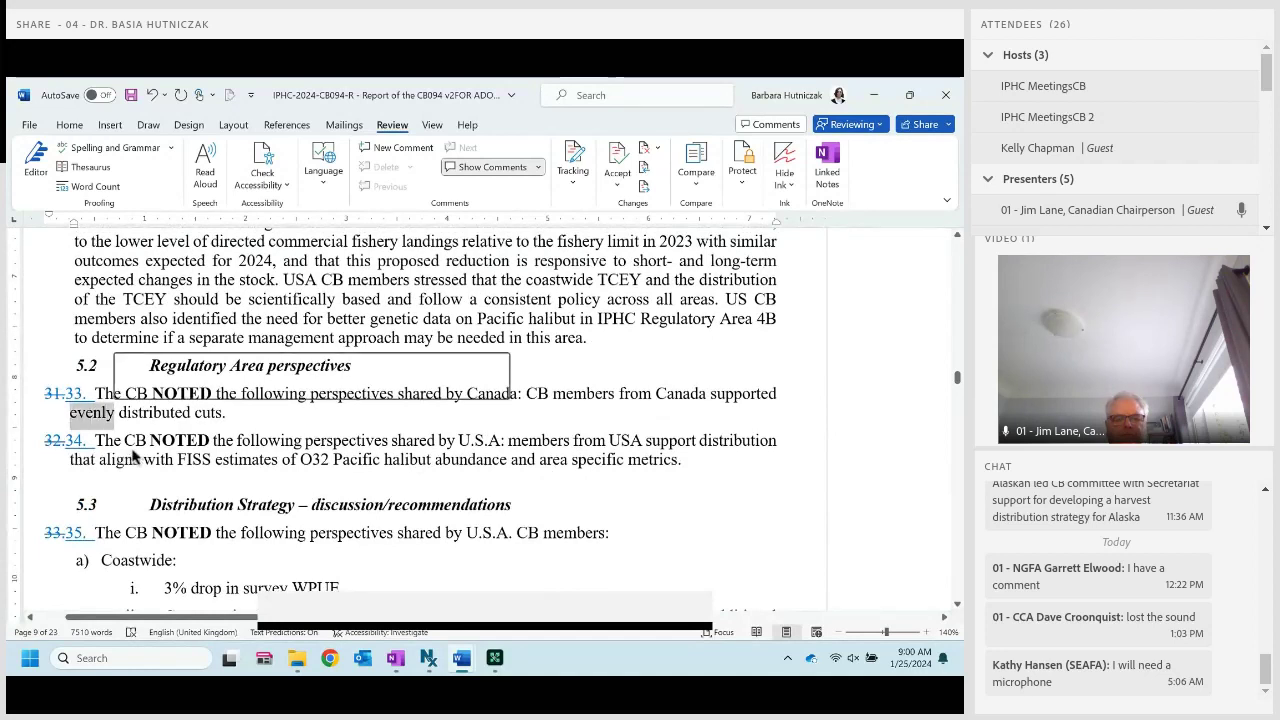
left_click_drag(72, 458, 236, 458)
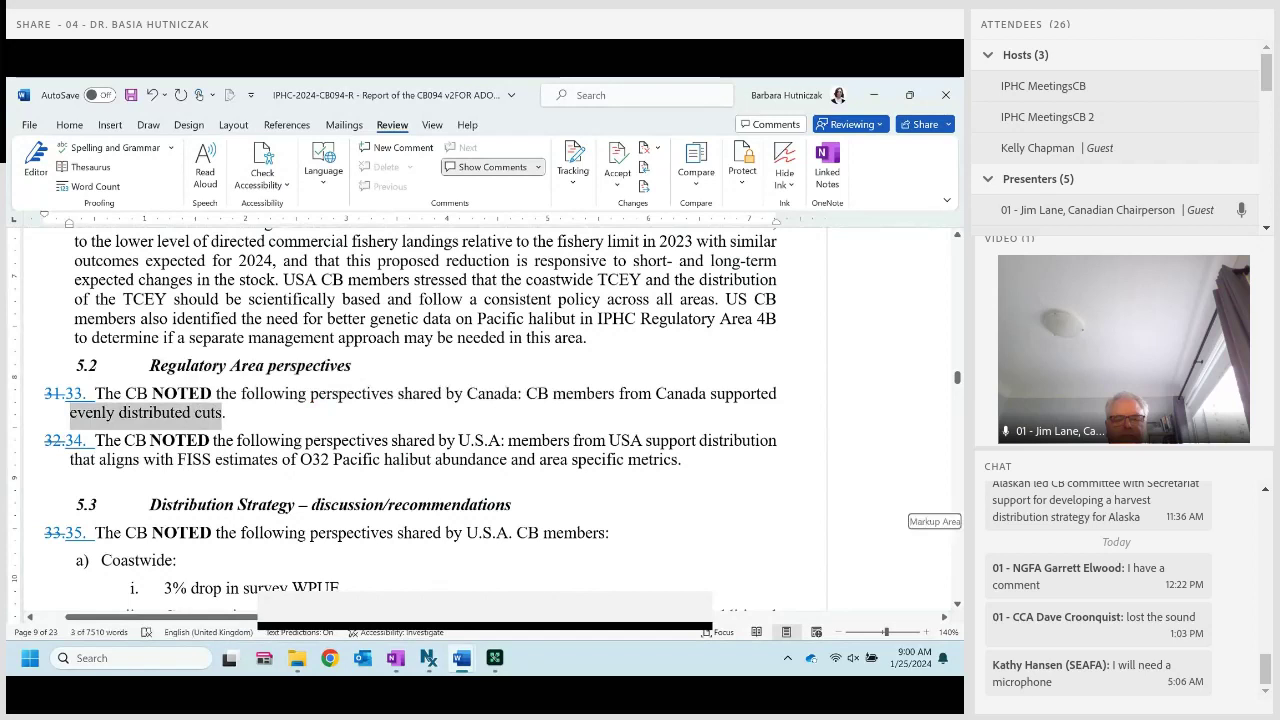
type("equal cuts")
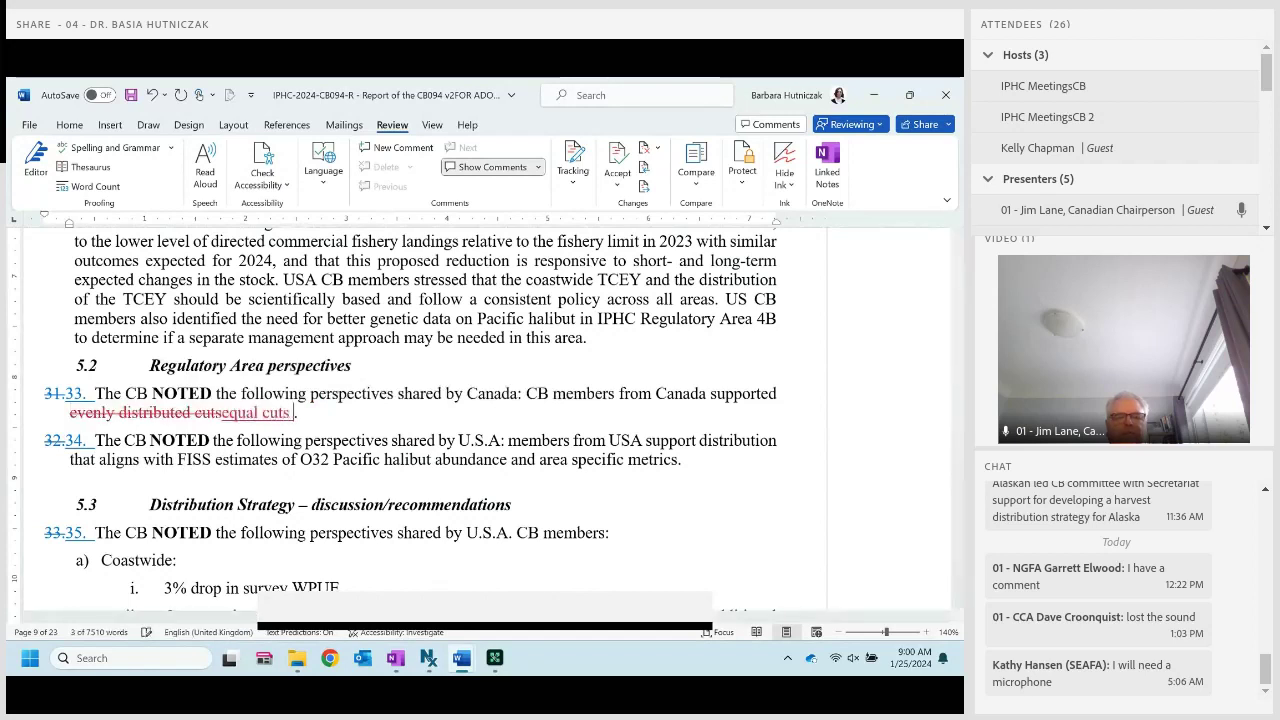
type(" between C")
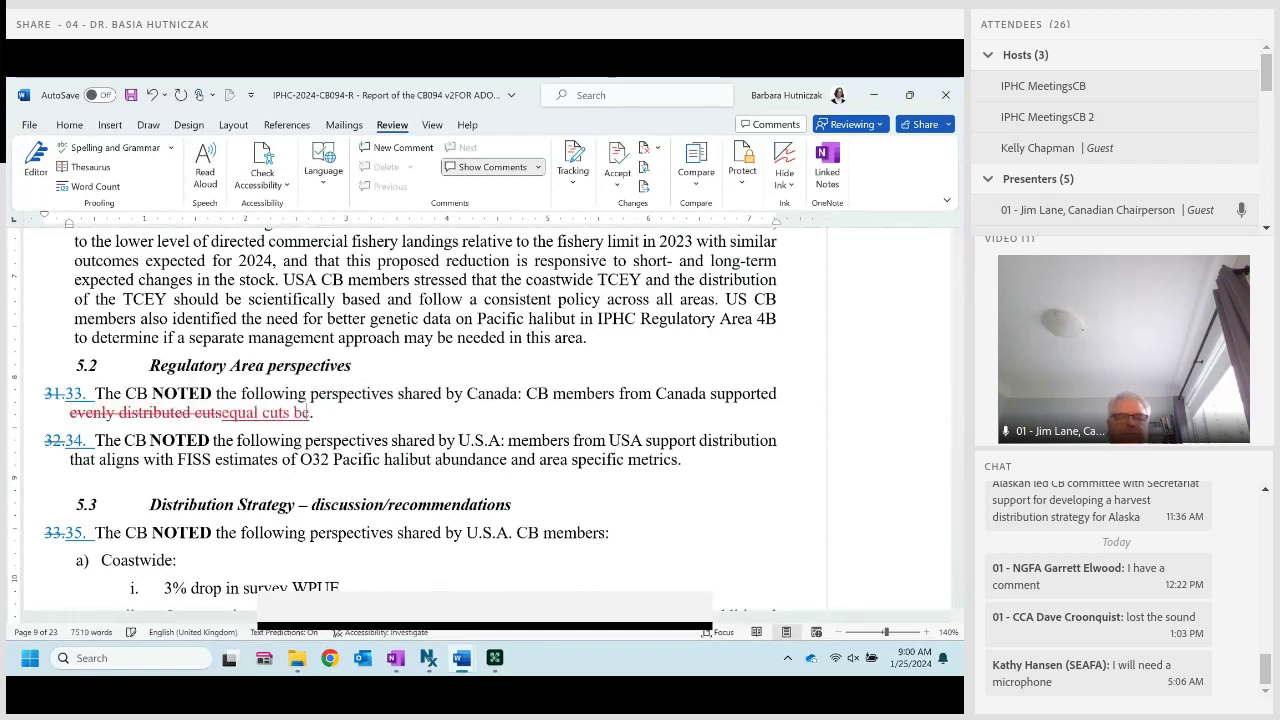
type("ontra")
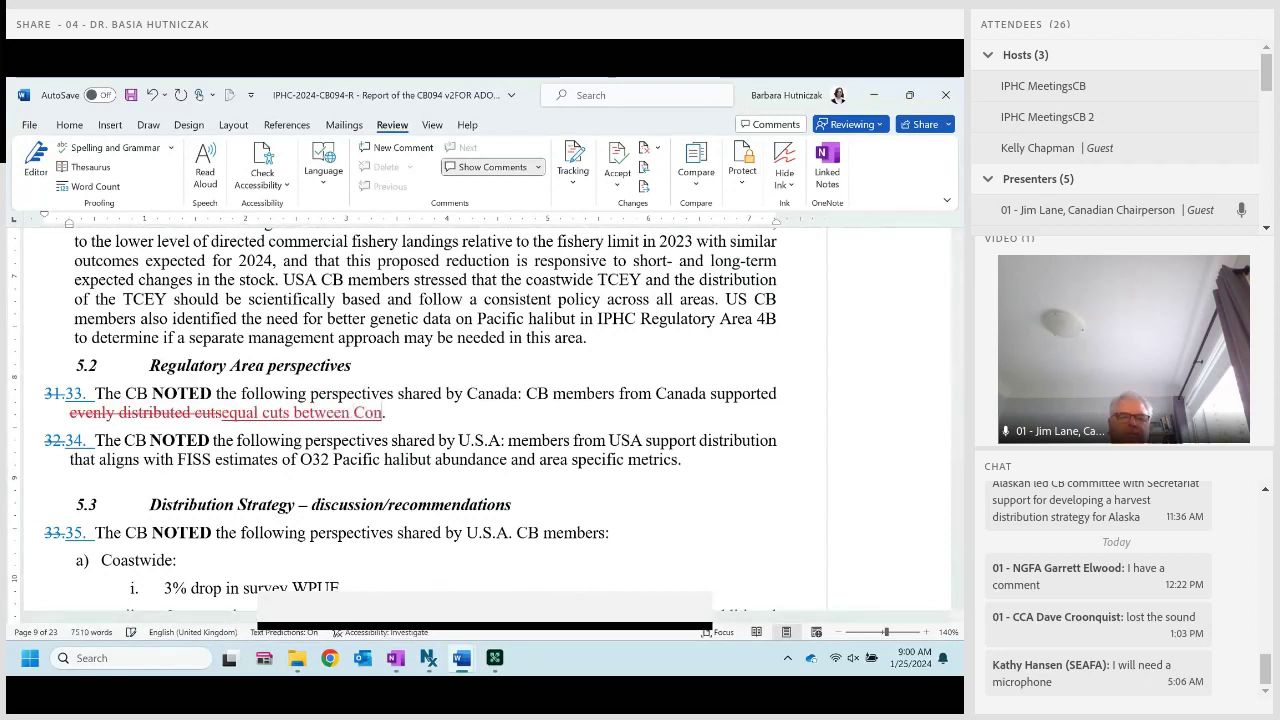
type("cting Par")
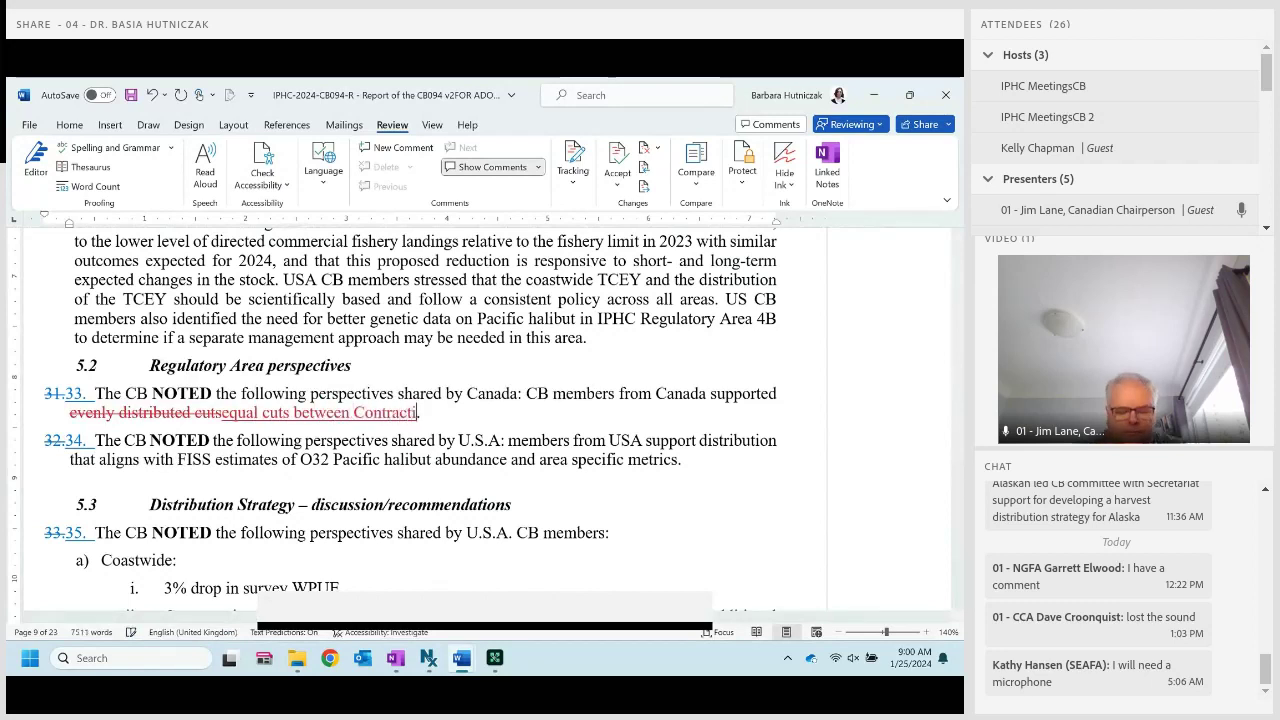
type("ties of")
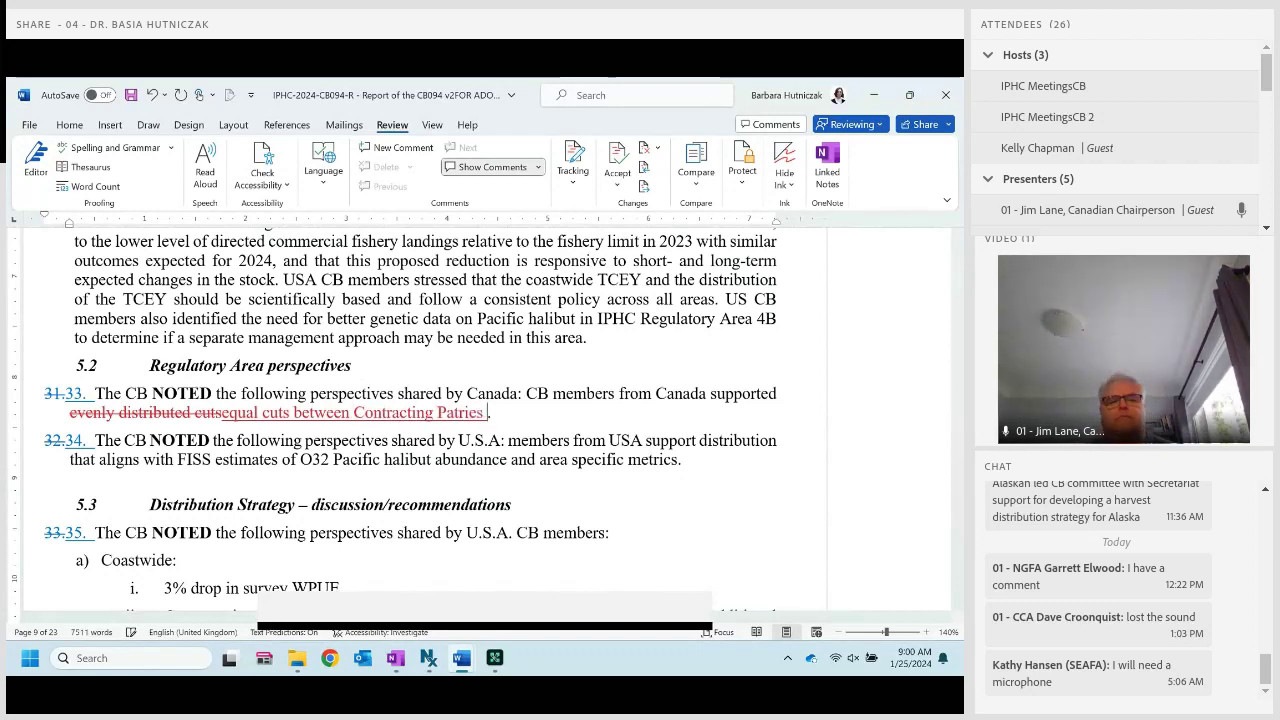
type(" 10%")
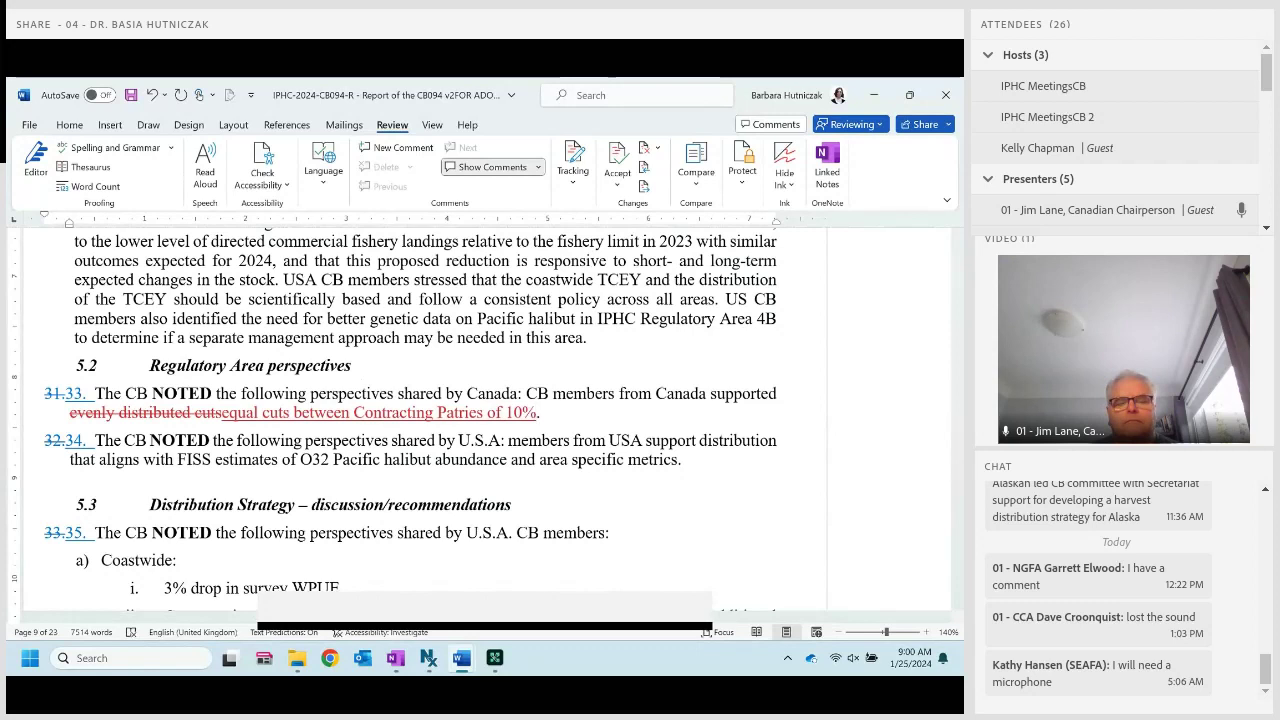
Extend Canada's equal-cuts wording in section 5.2 with "from 2023 levels" before the full stop.
type("fo")
key("BackSpace")
key("BackSpace")
type("from 2023 levels")
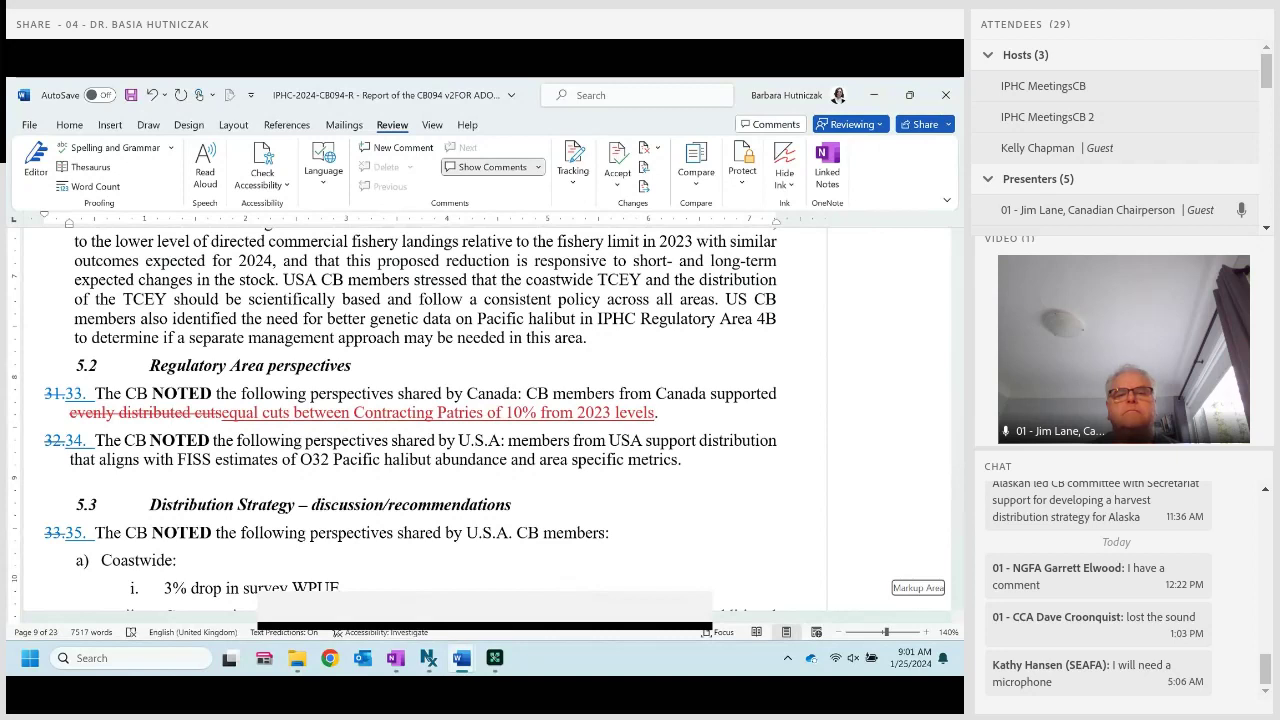
Add "The CB NOTED comment for Canadian side:" and the supplied Canadian comment text below the USA coastwide TCEY motion.
scroll(859, 515, "up", 2)
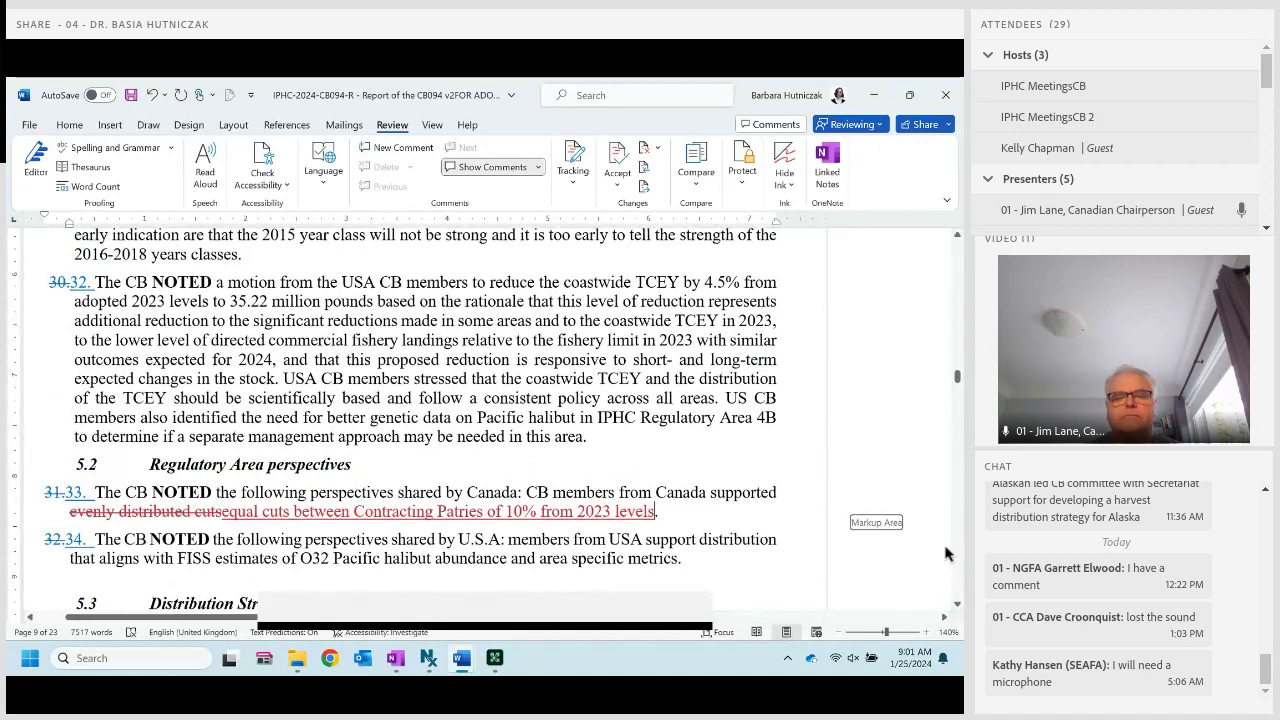
scroll(946, 553, "up", 4)
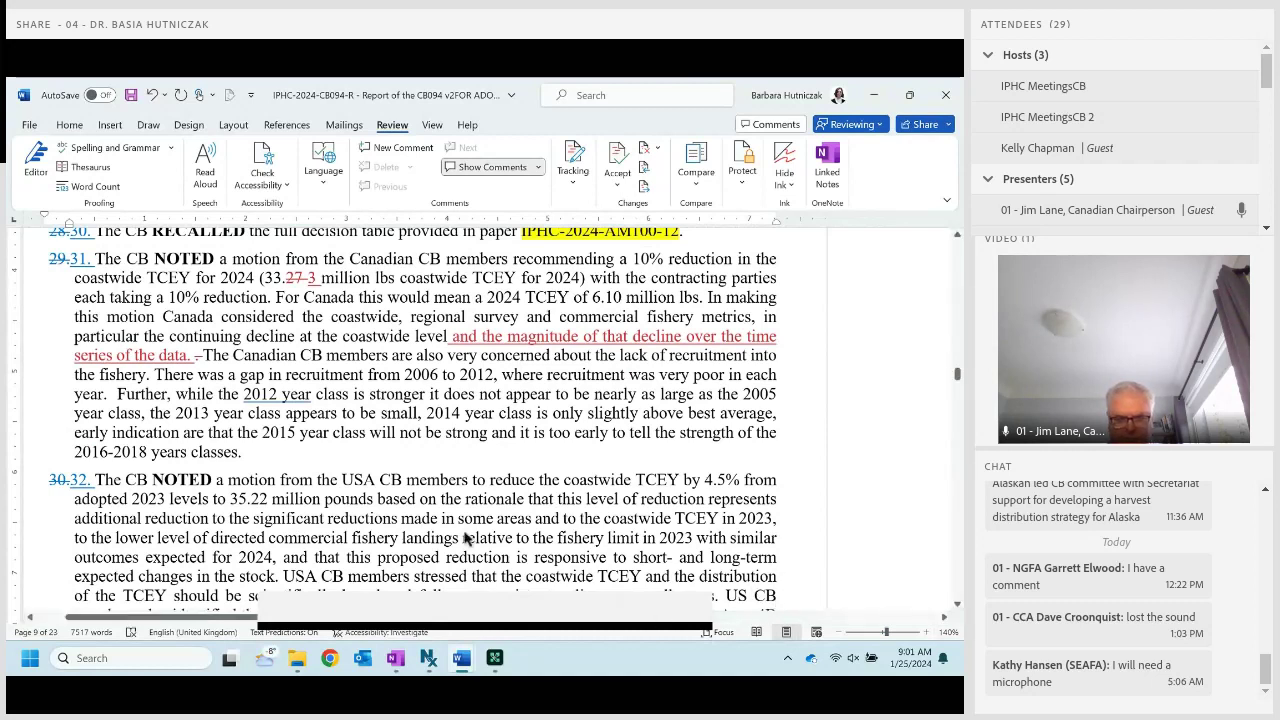
scroll(553, 570, "up", 1)
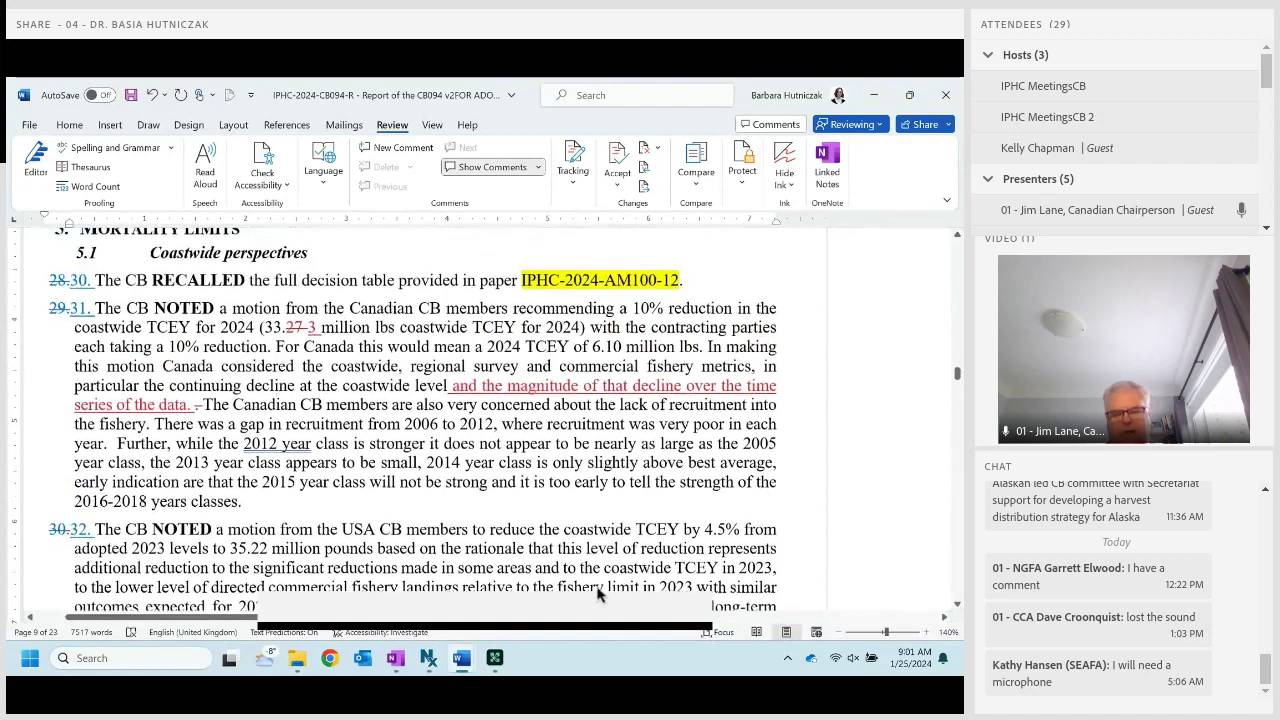
scroll(597, 591, "down", 1)
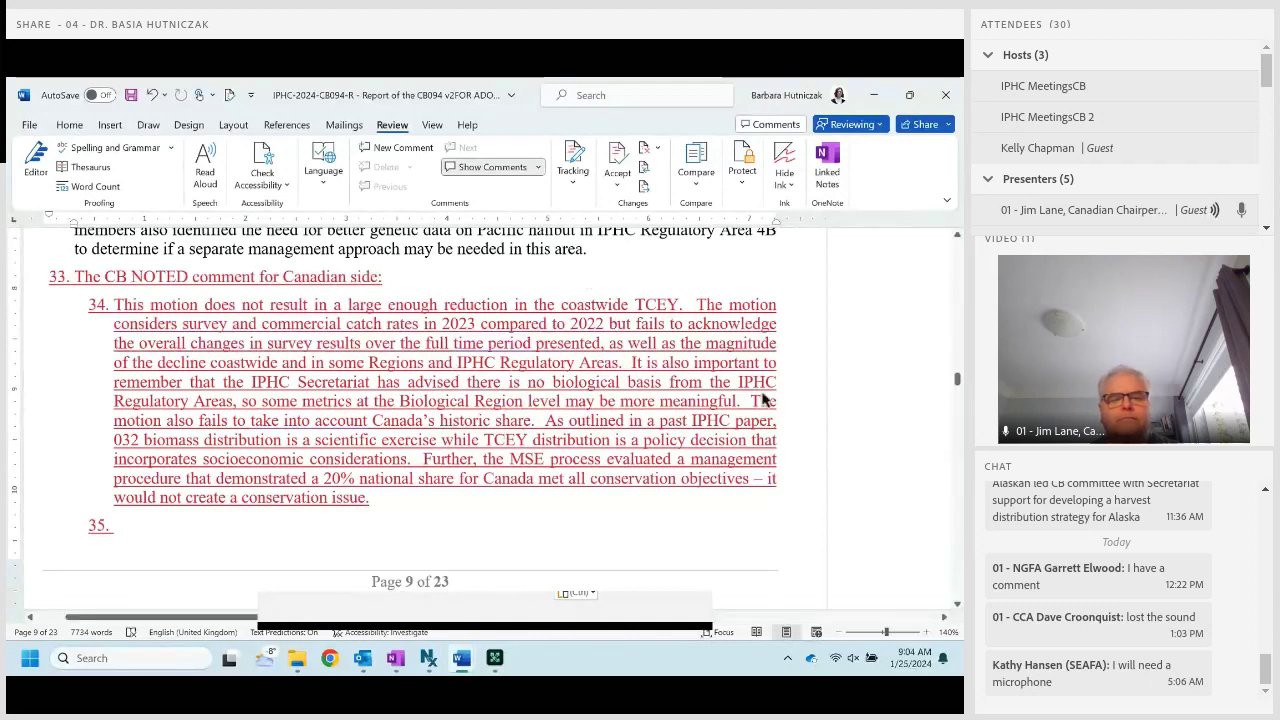
Append "Canada and USA deviated from O32 distribution when setting TCEYs." to the end of the Canadian comment in paragraph 34.
mouse_move(766, 397)
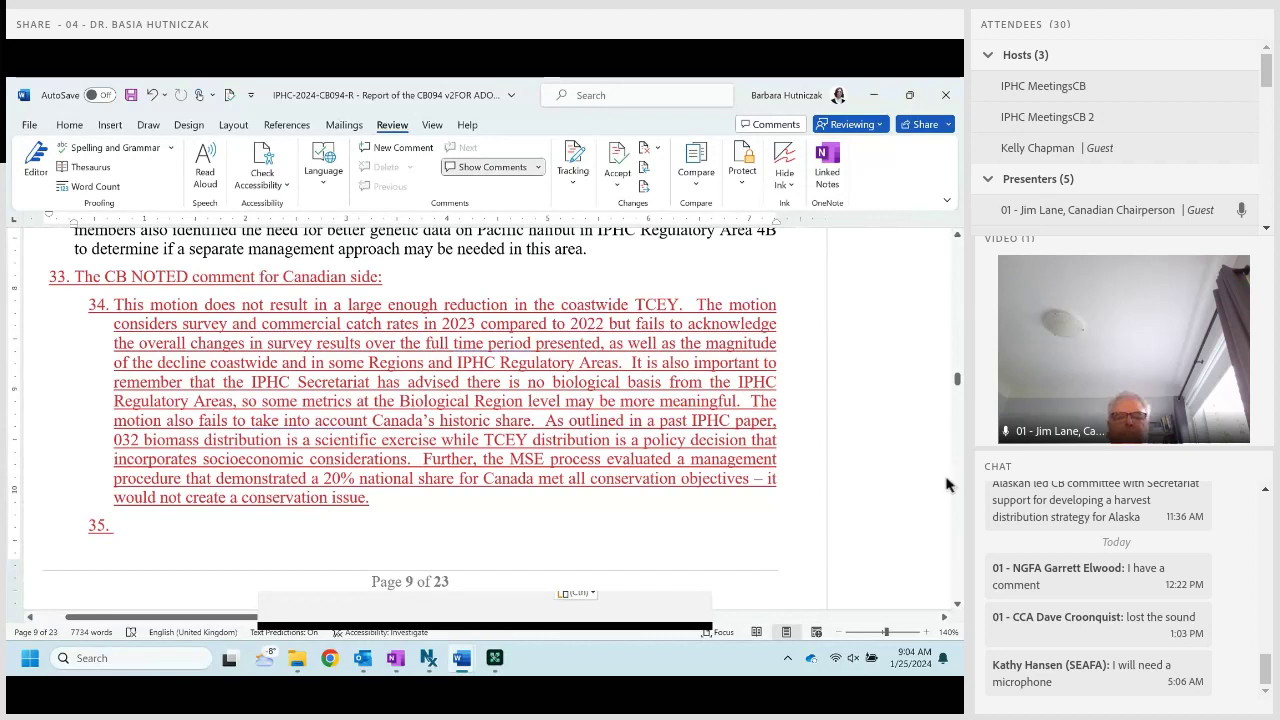
left_click(449, 511)
type("Canada")
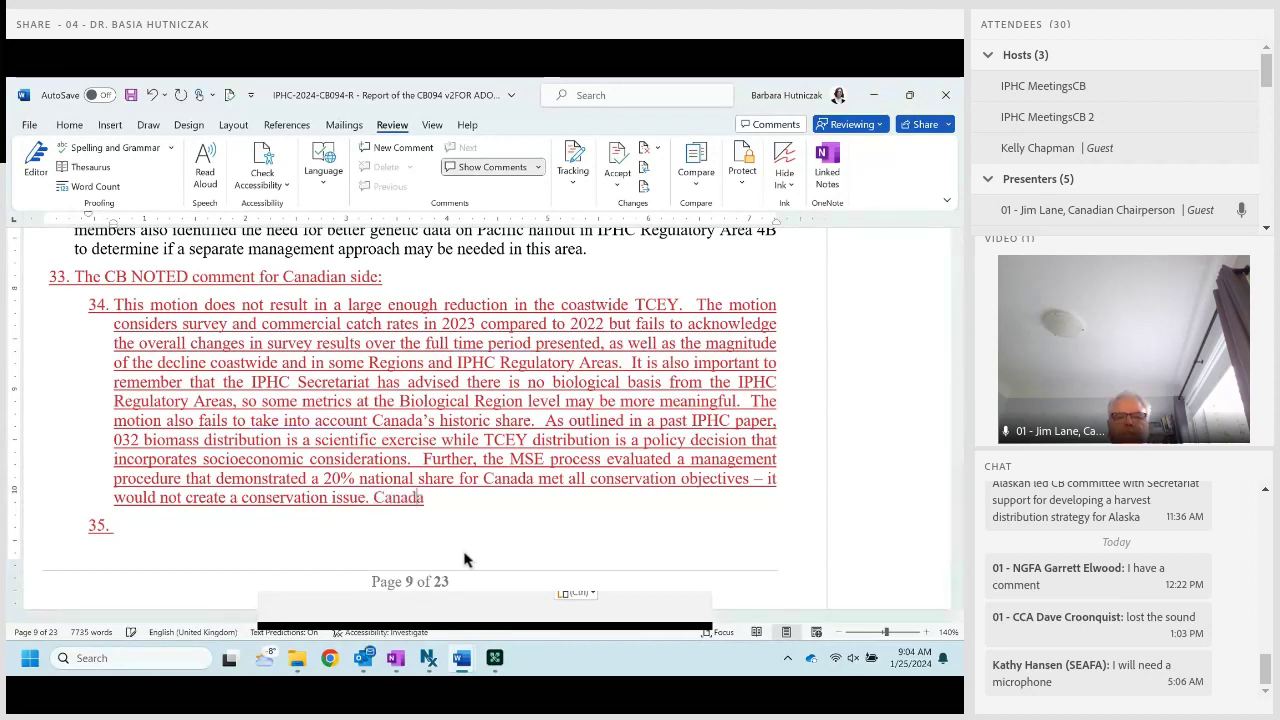
type(" and USA")
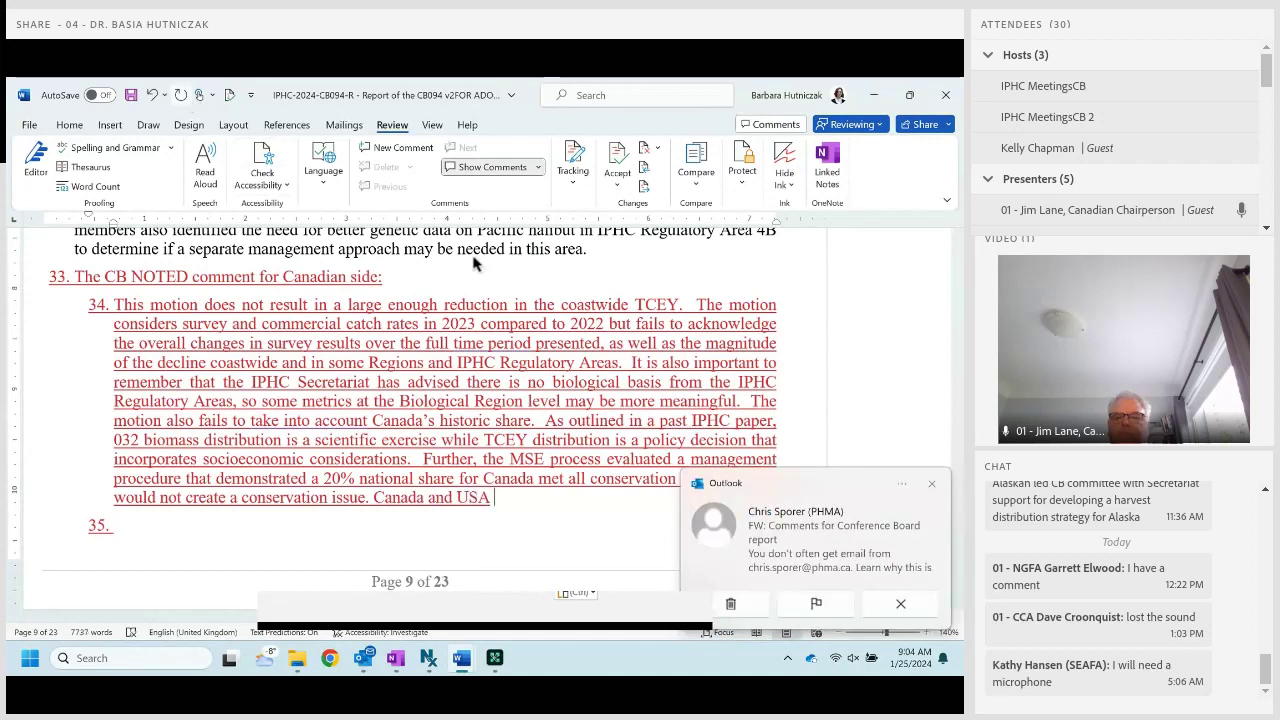
type(" de")
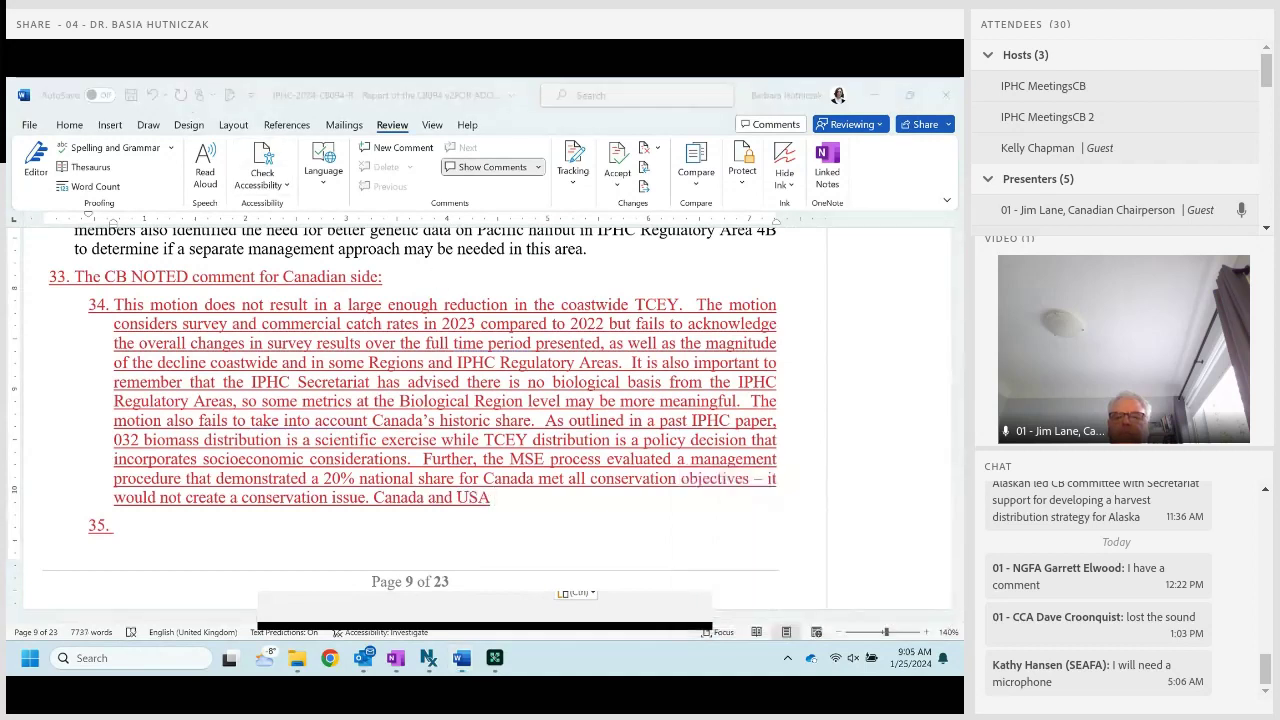
type("viatred")
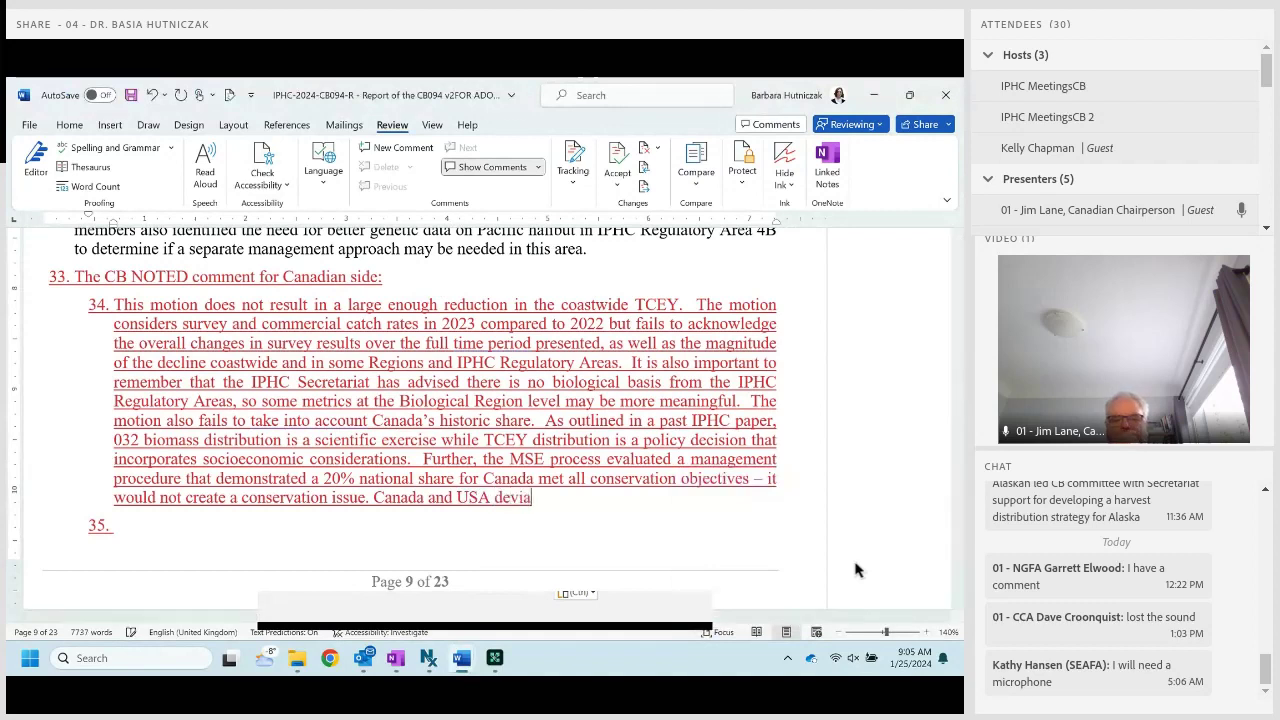
key("BackSpace")
key("BackSpace")
key("BackSpace")
key("BackSpace")
key("BackSpace")
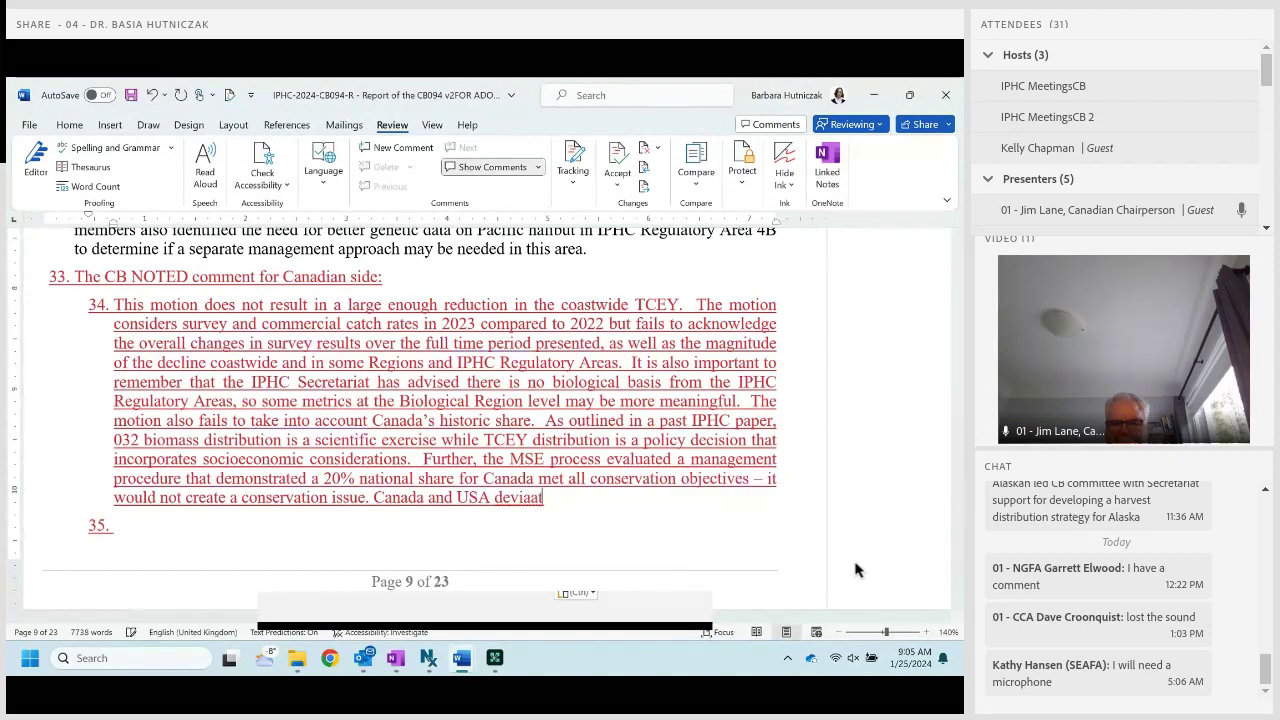
type("ted f")
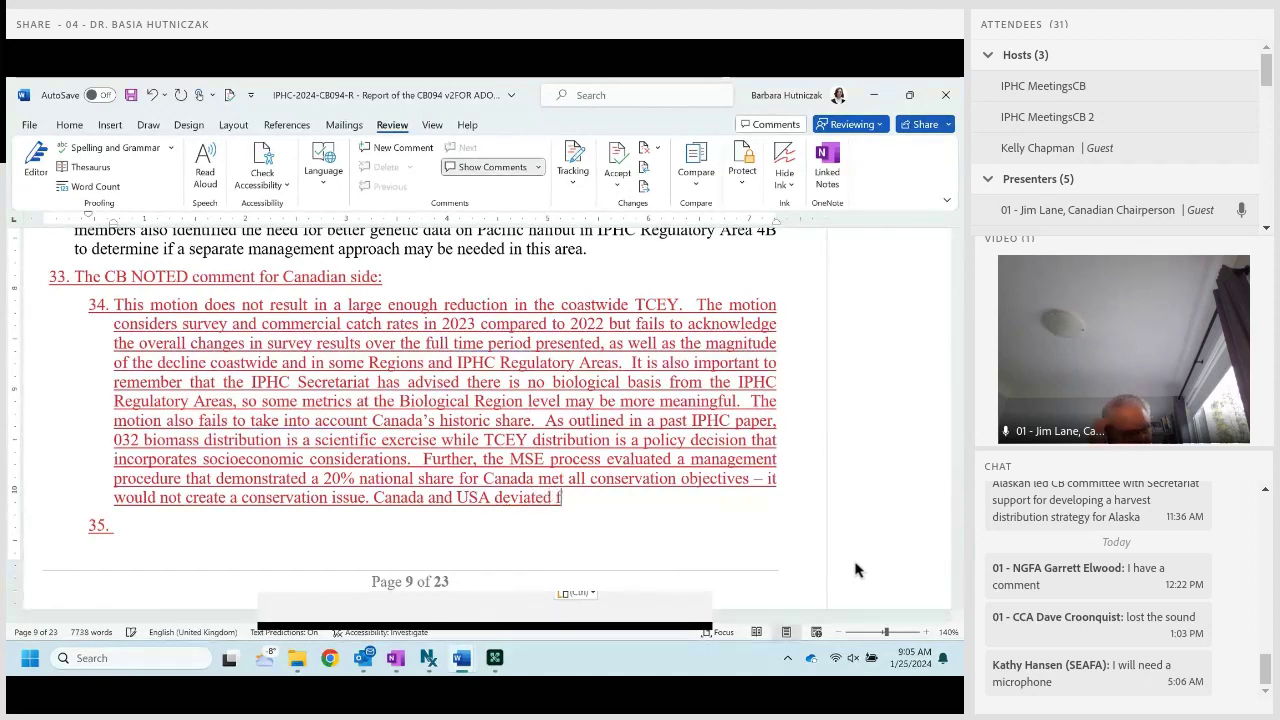
type("rom O32 dis")
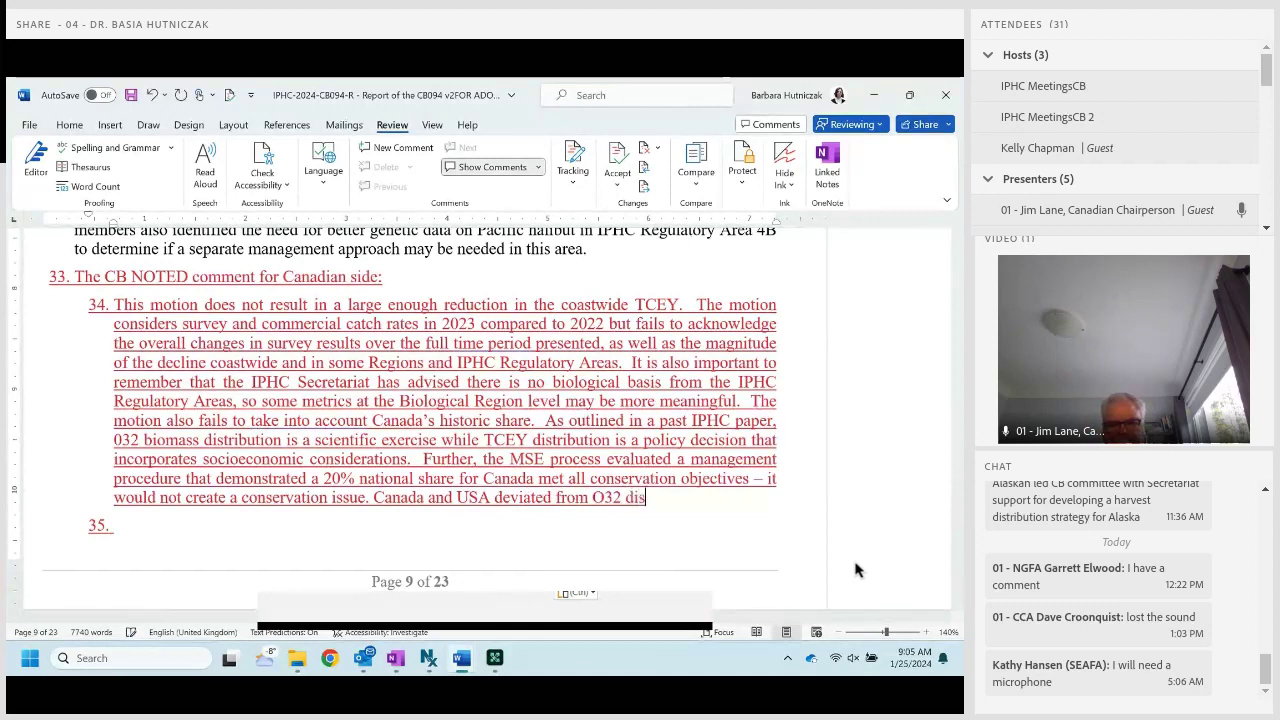
type("tribution w")
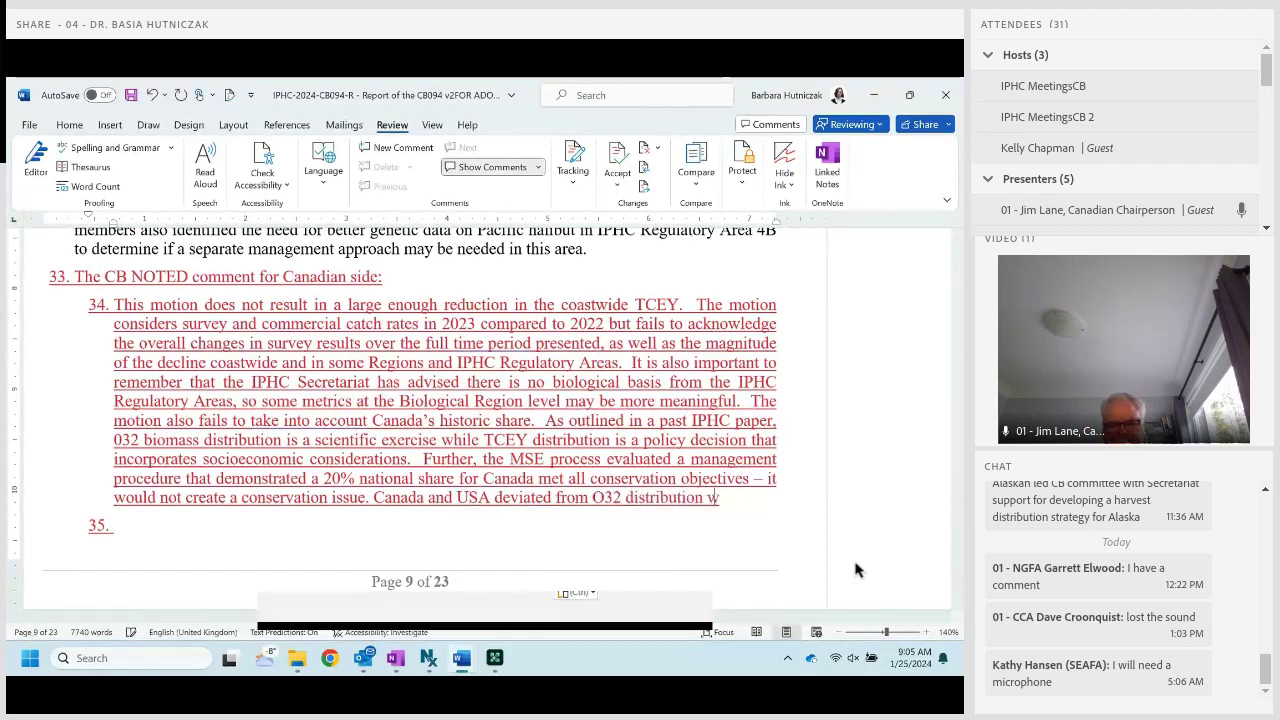
type("hen setting")
type(" TCEYs")
type(".")
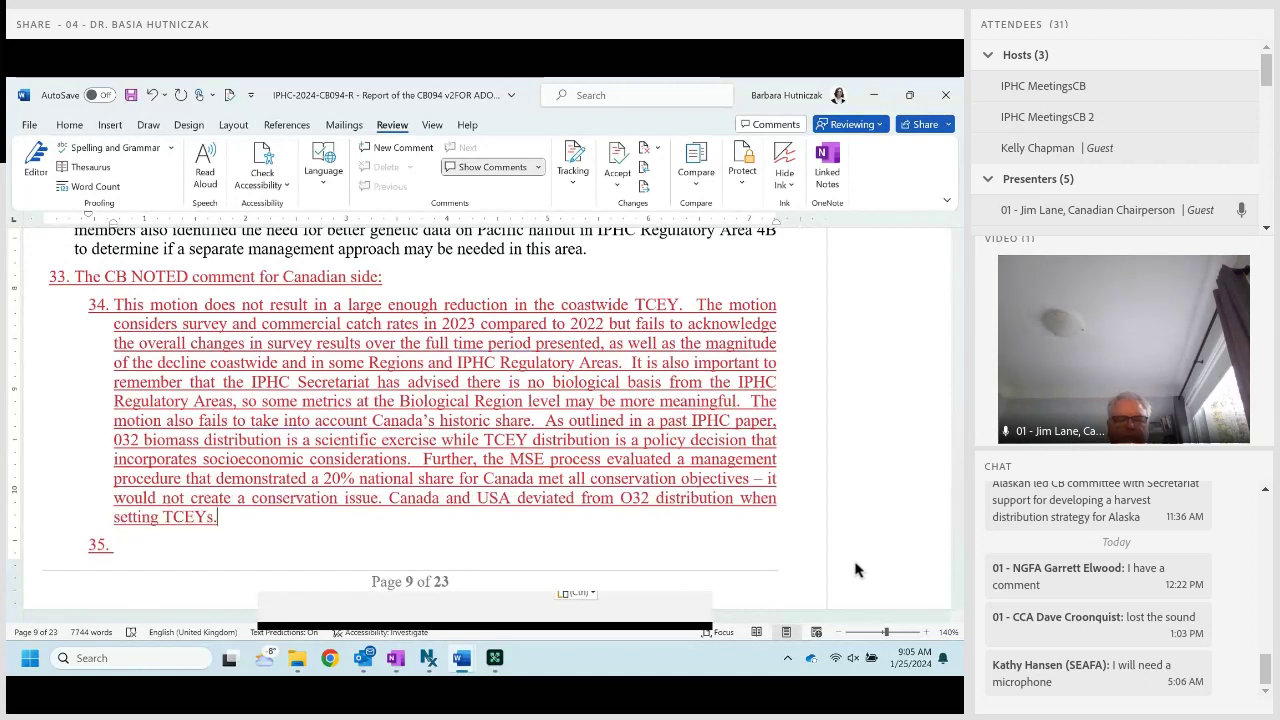
Extend the closing sentence of paragraph 34 with "between Contracting Parties as well as IPHC Regulatory Areas" before the full stop.
type(" bbet")
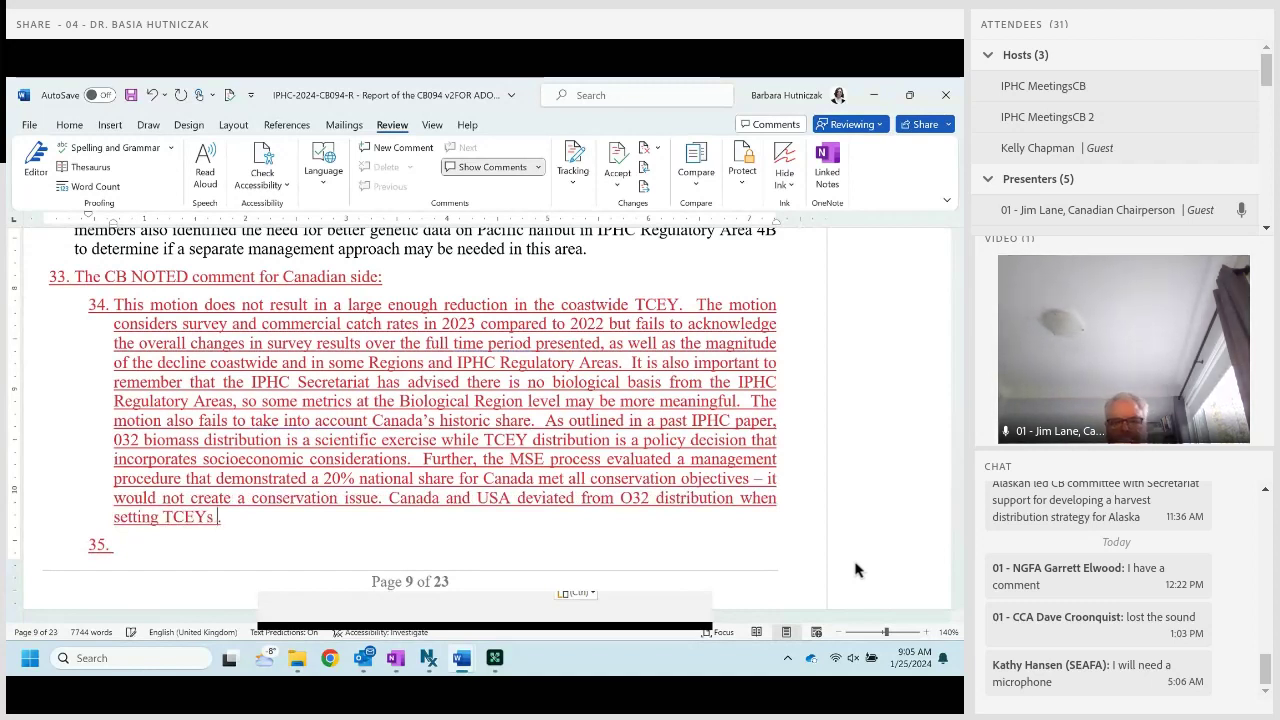
type("ween Contrac")
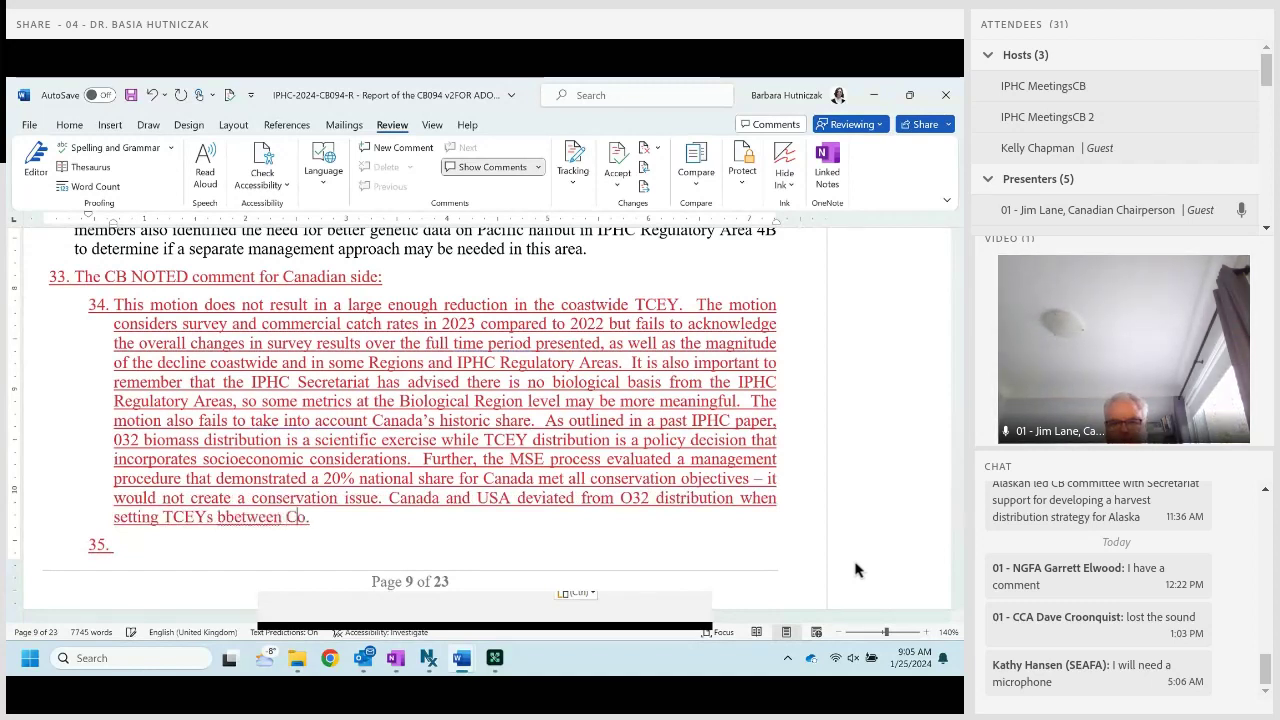
type("ting Parit")
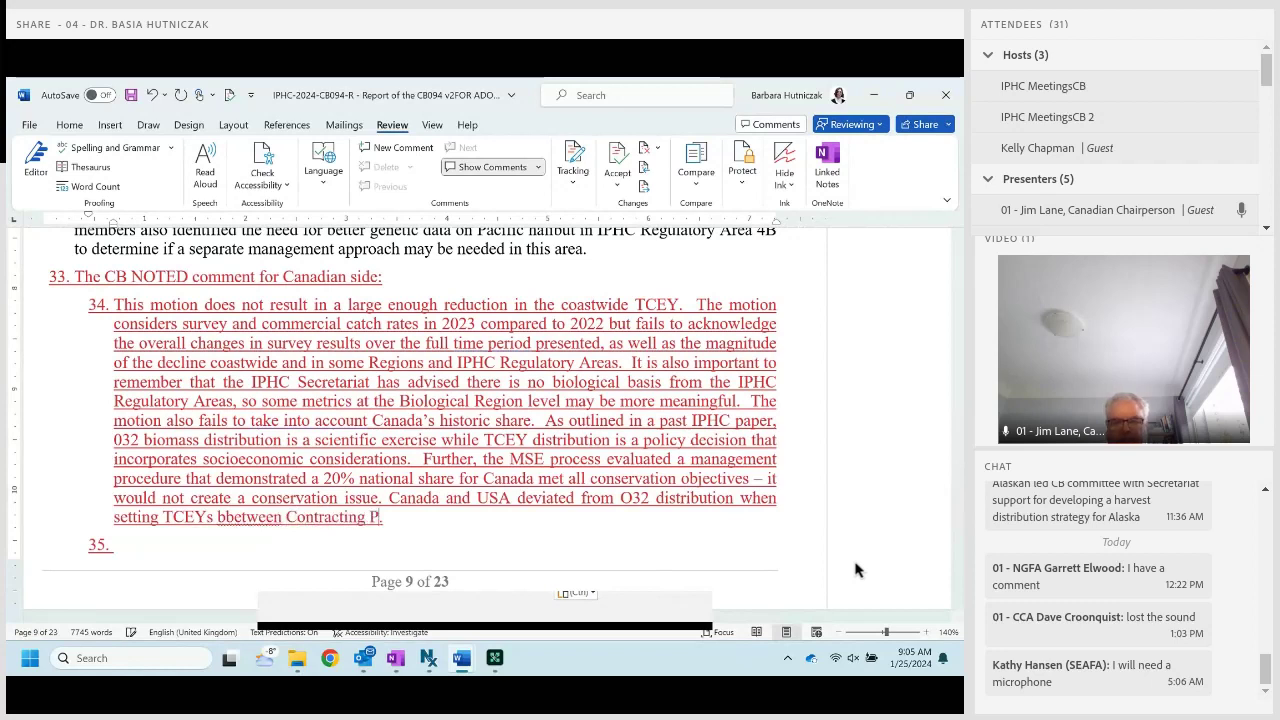
key("BackSpace")
type("es as well")
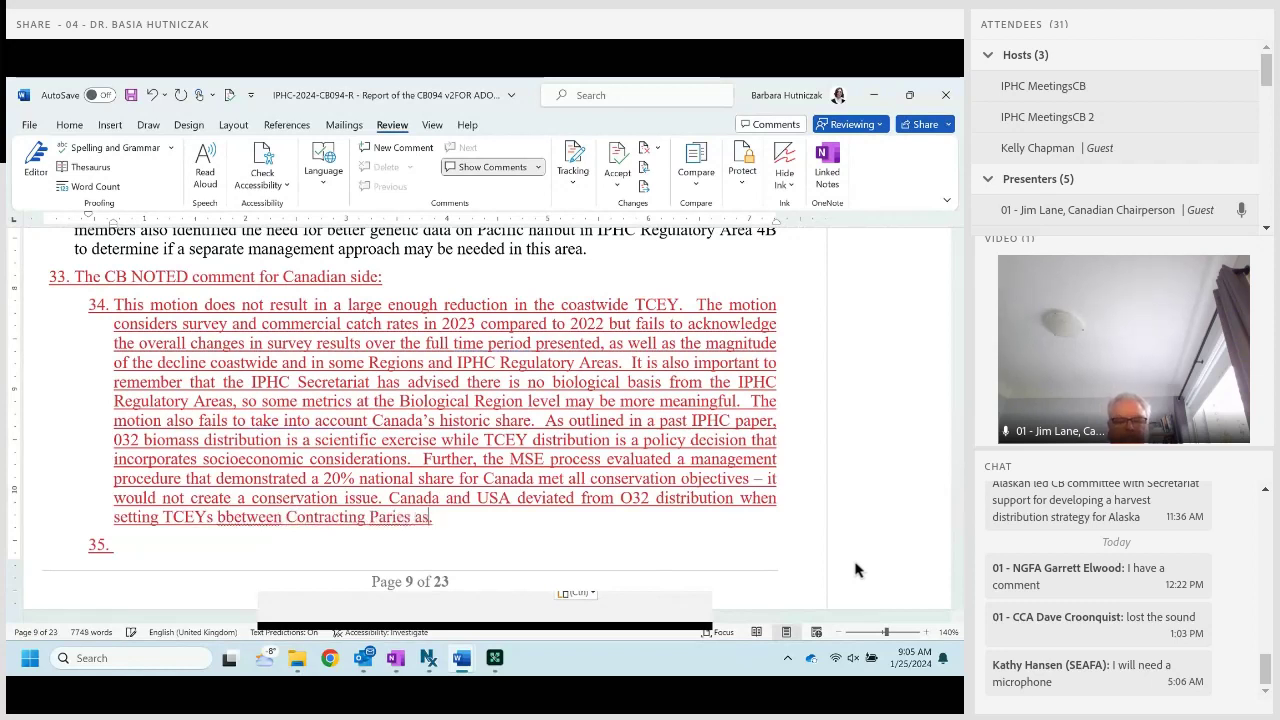
type("IPHC REgu")
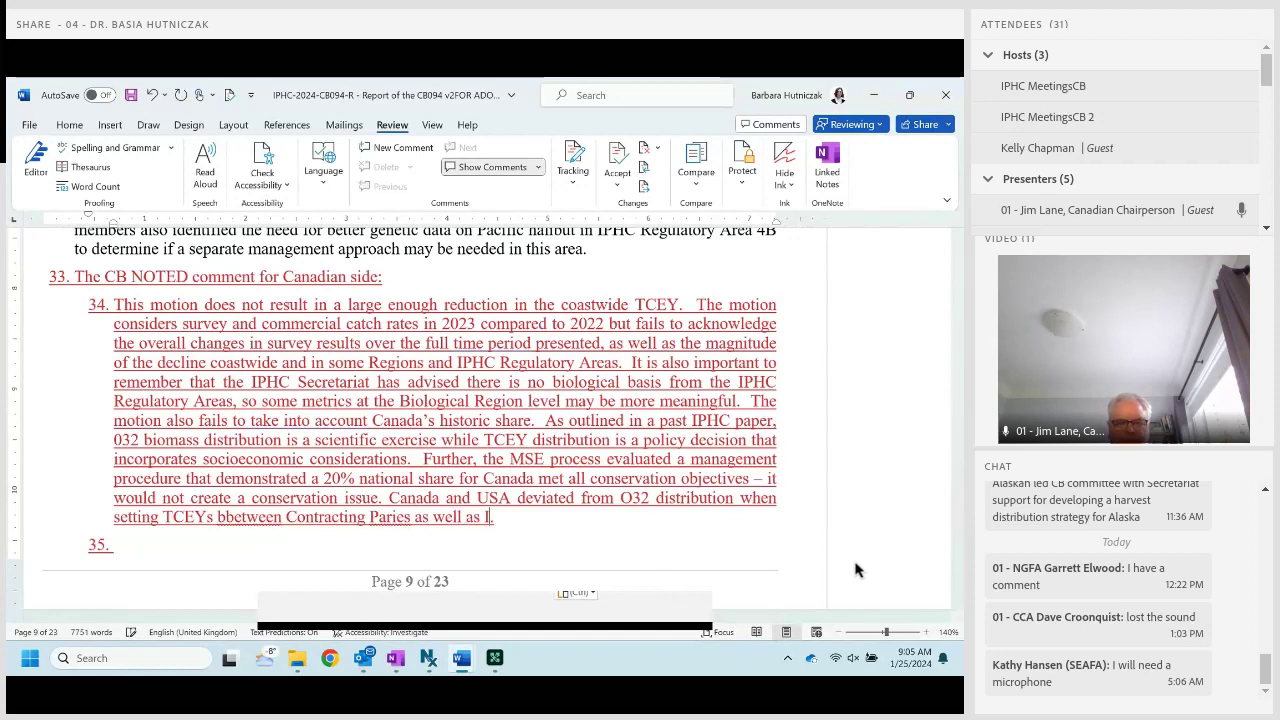
type("latory Areas")
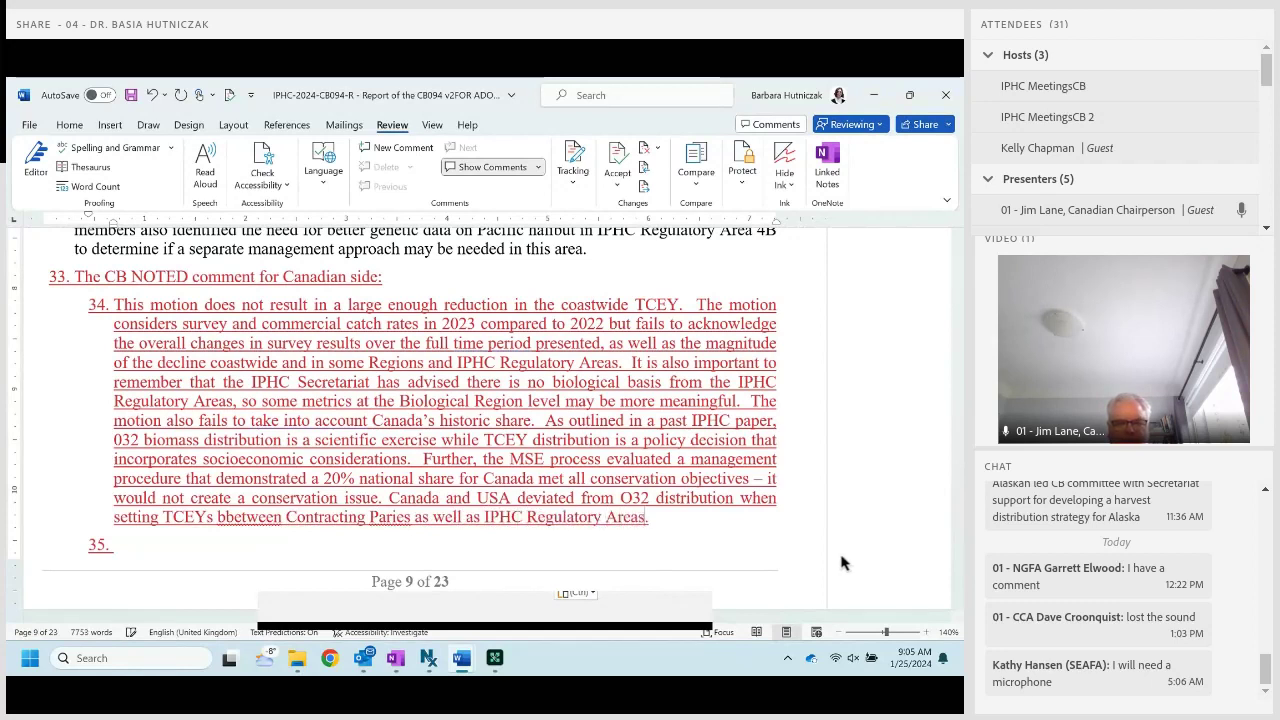
Correct the misspelled "Parties" and "between" in paragraph 34's closing sentence and insert "USA" before "IPHC Regulatory Areas".
right_click(405, 517)
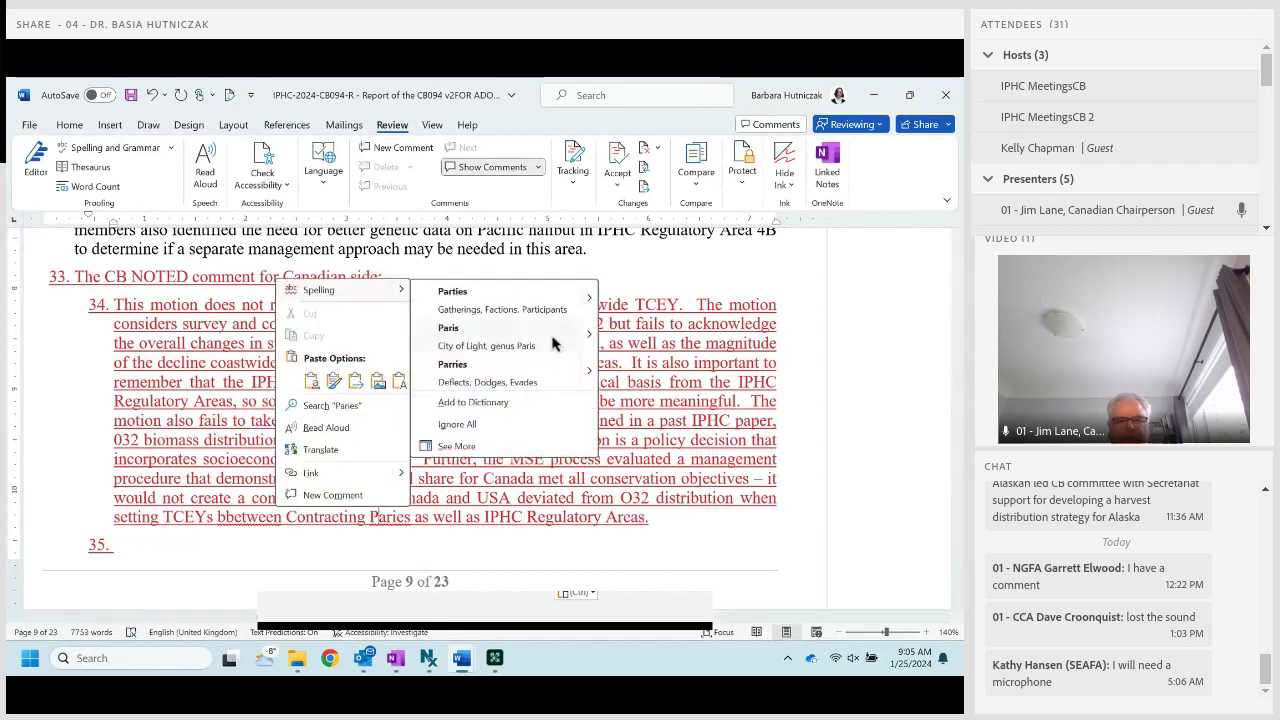
left_click(470, 300)
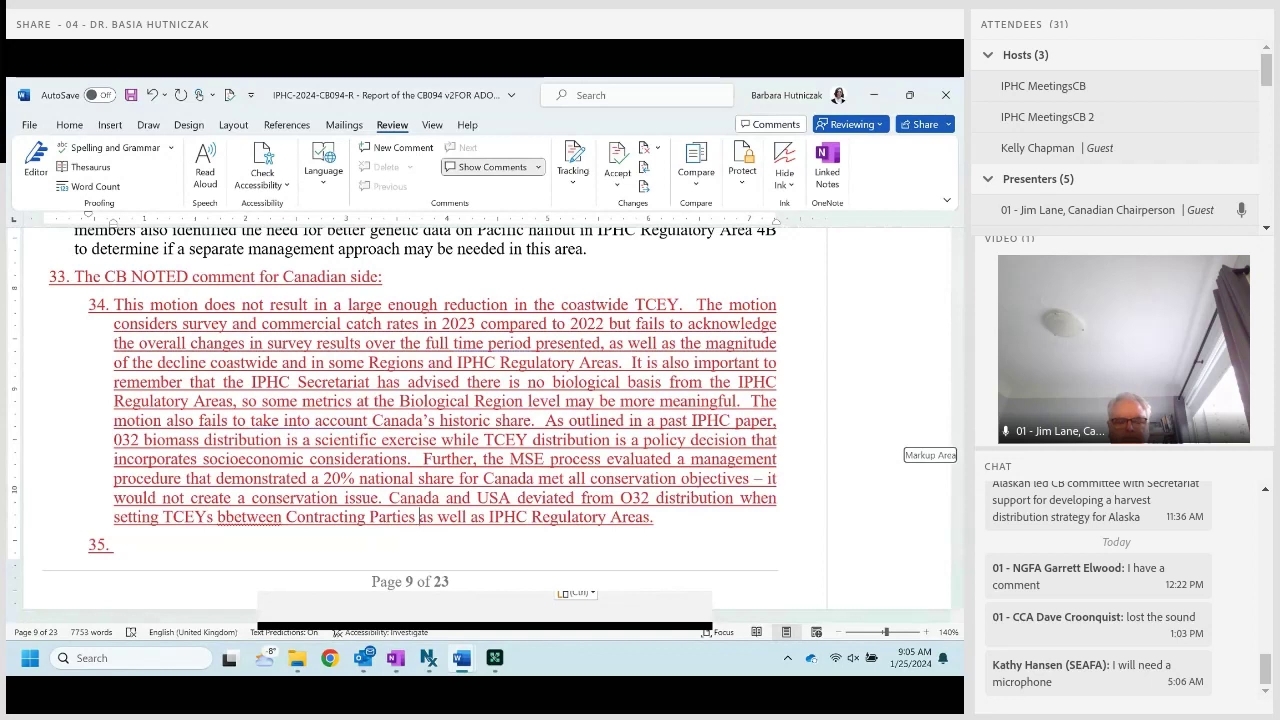
right_click(278, 512)
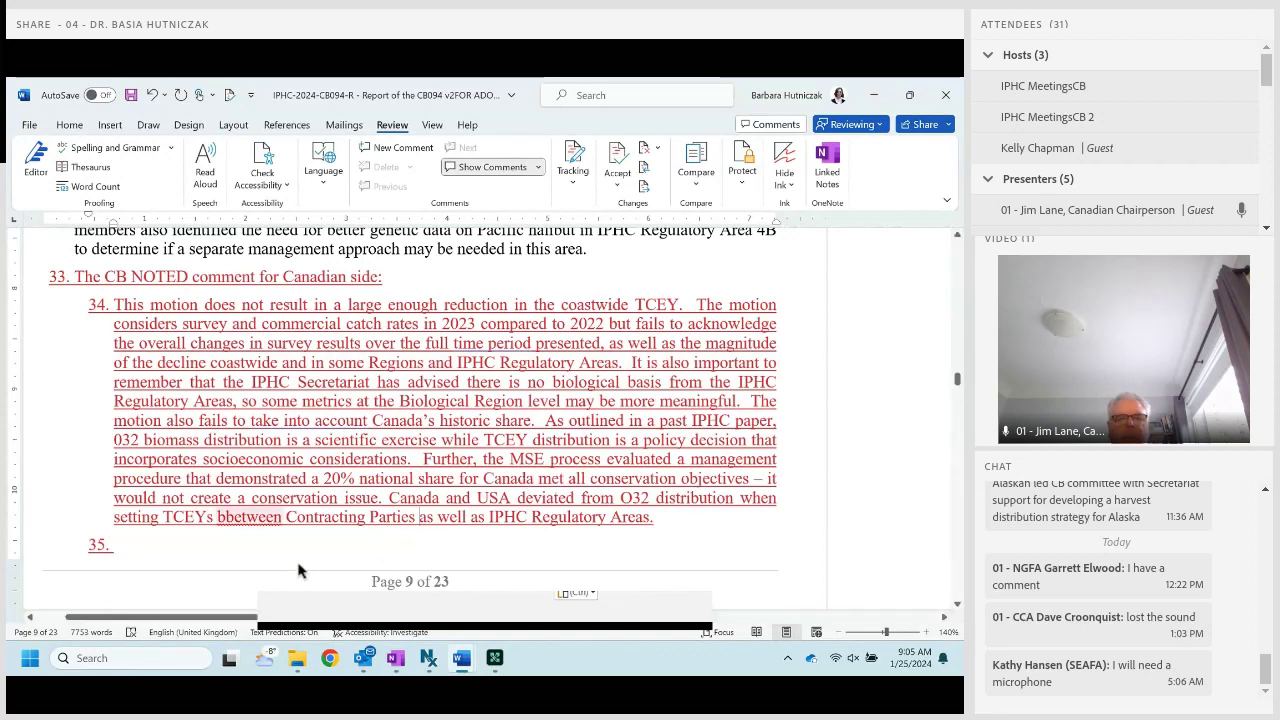
left_click(381, 334)
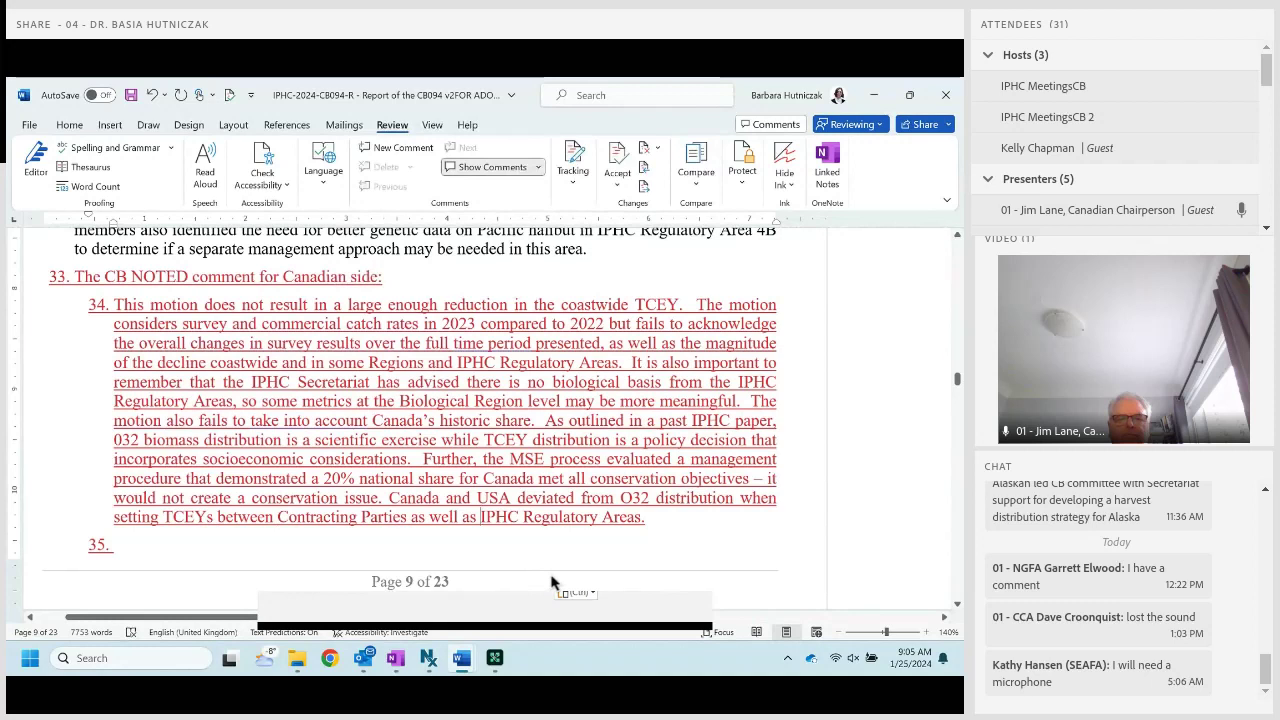
type("USA")
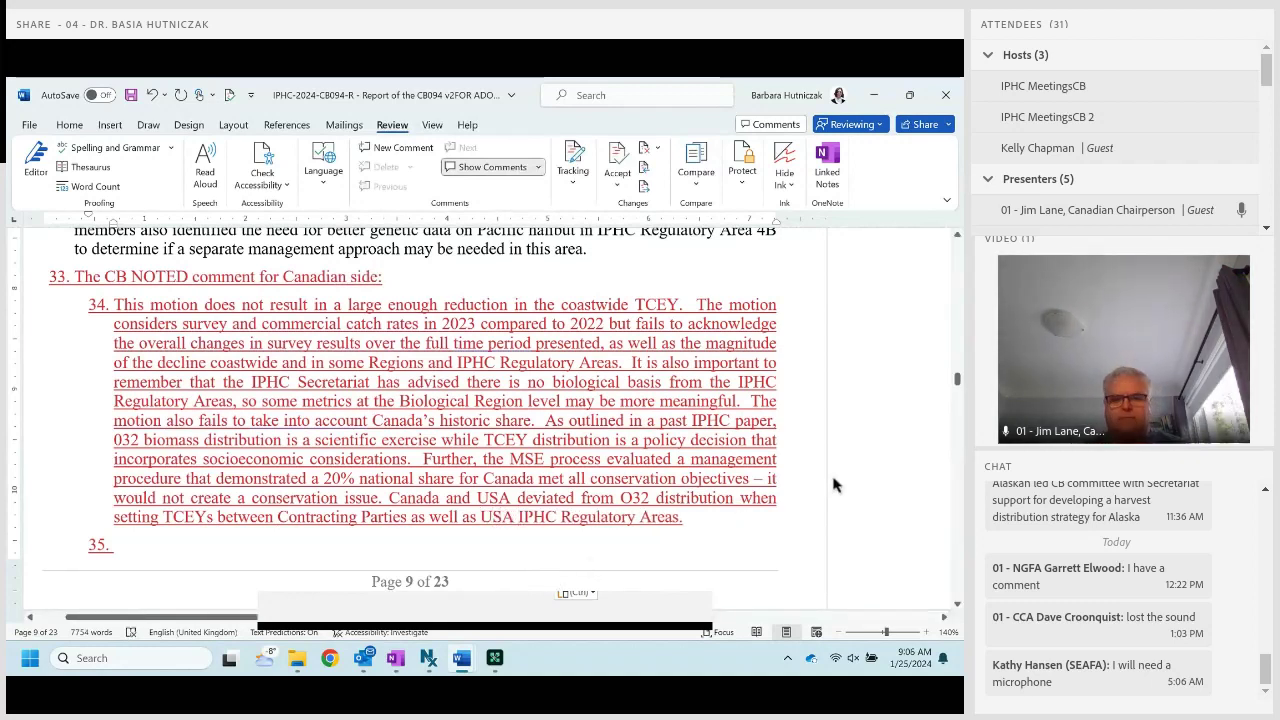
Reword the introductory line of paragraph 33 to "The CB NOTED comment from Canadian delegates:".
key("shift+Right")
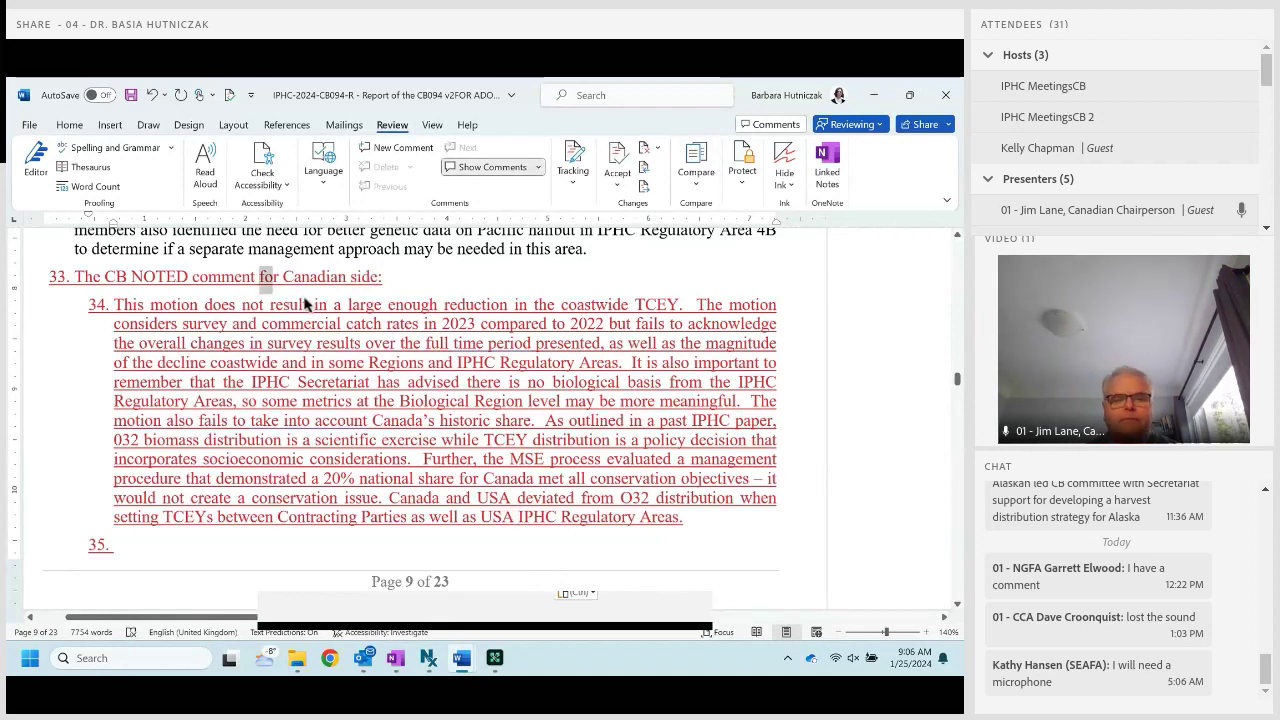
key("Delete")
key("Right")
type("om Cana")
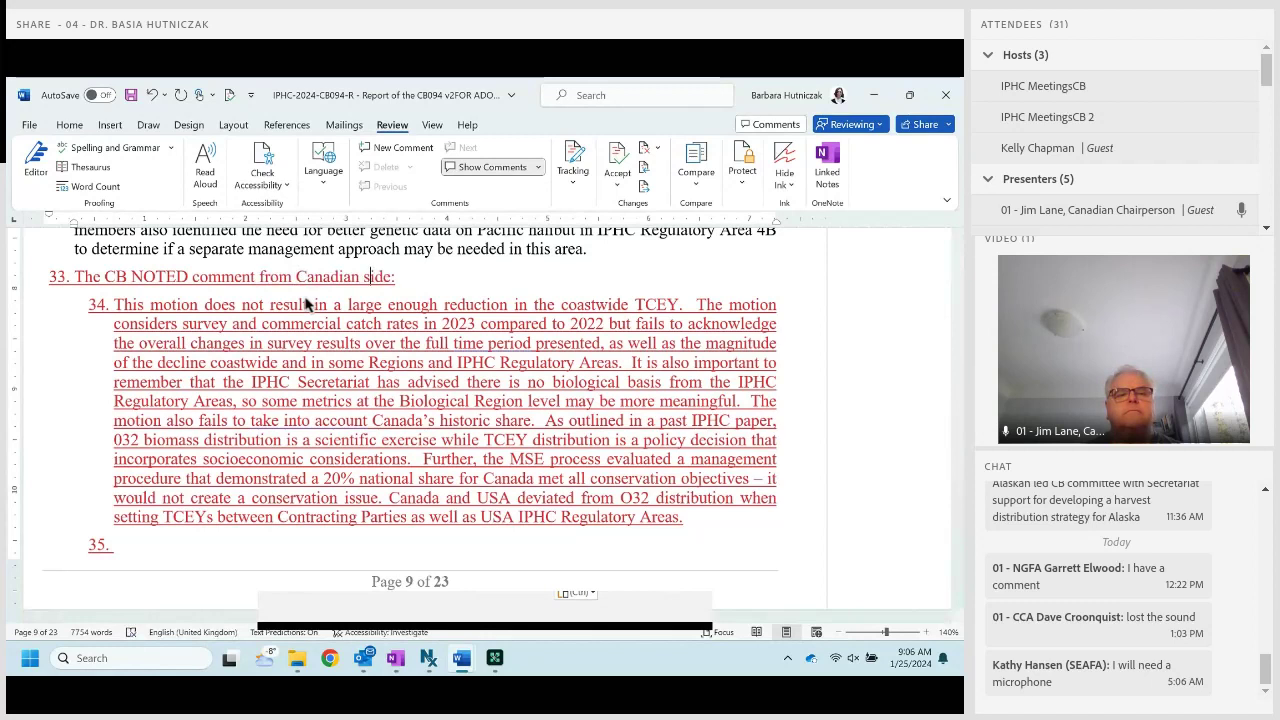
type("dian delegates")
key("Delete")
key("Delete")
key("Delete")
key("Delete")
key("BackSpace")
type("s")
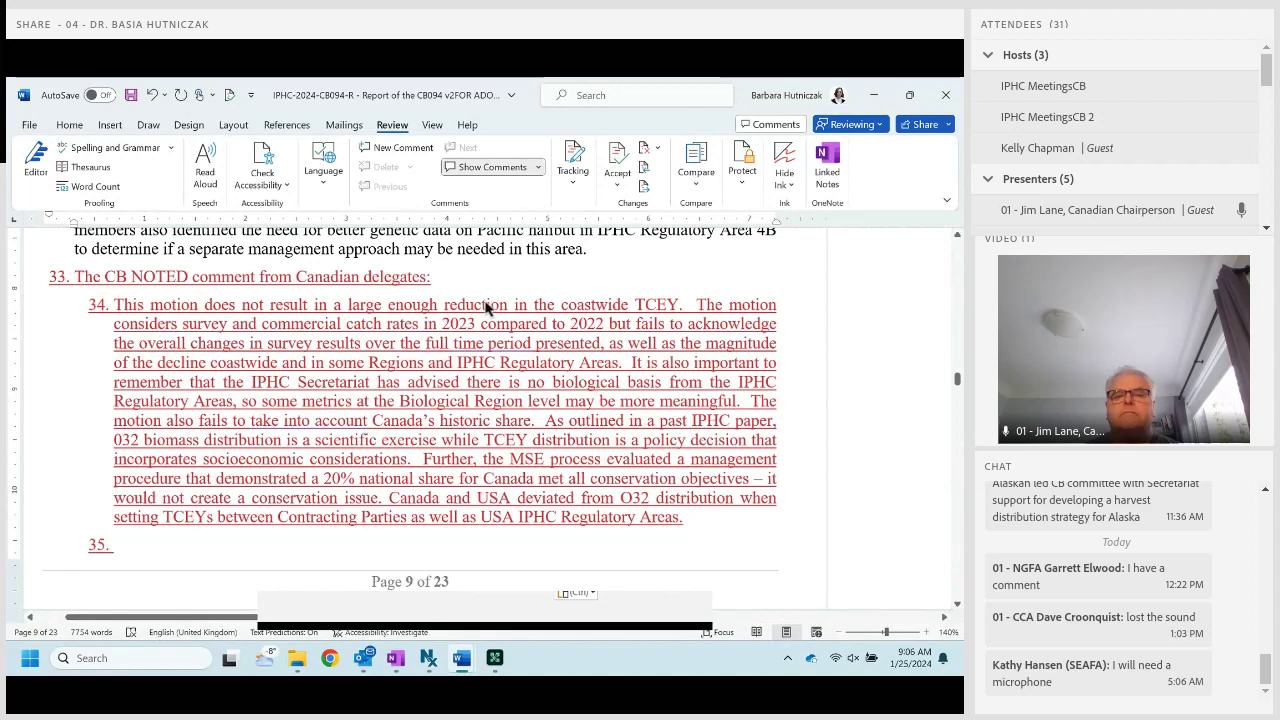
Review the Canadian delegates' comment, the following paragraph on US delegates' discussion, and the Regulatory Area perspectives in section 5.2.
scroll(490, 366, "down", 1)
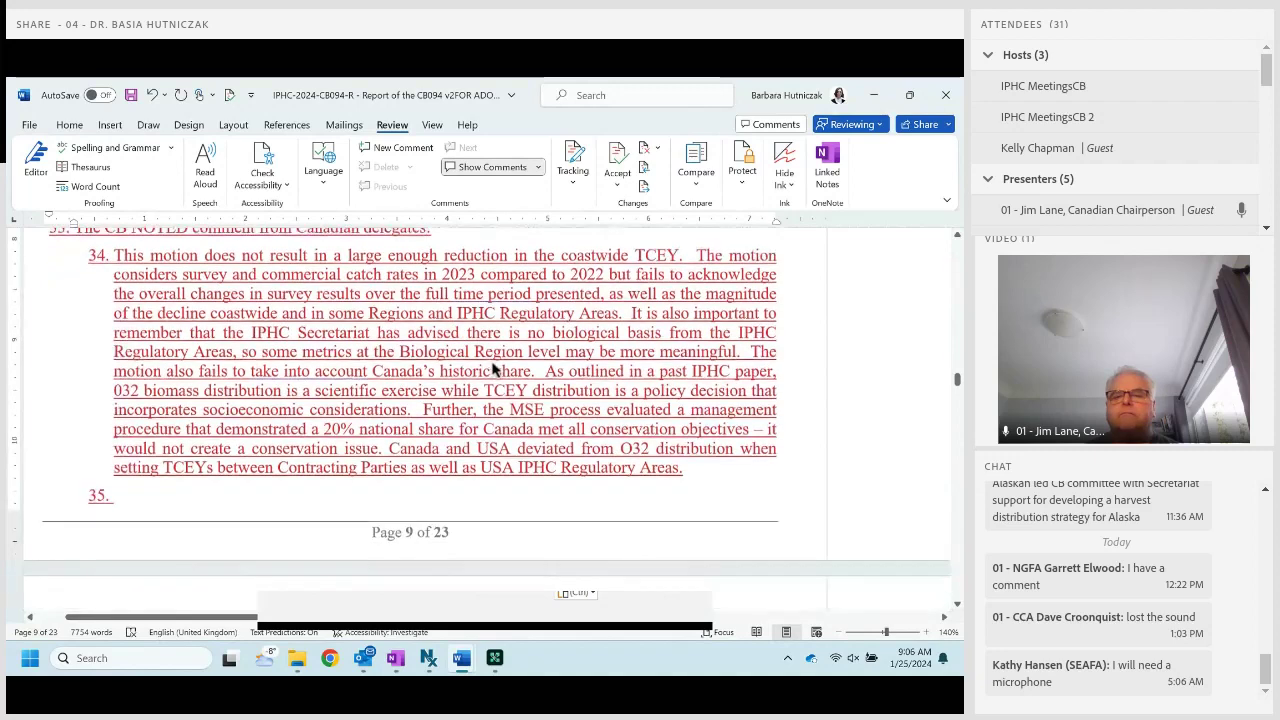
scroll(490, 366, "up", 1)
scroll(514, 366, "down", 3)
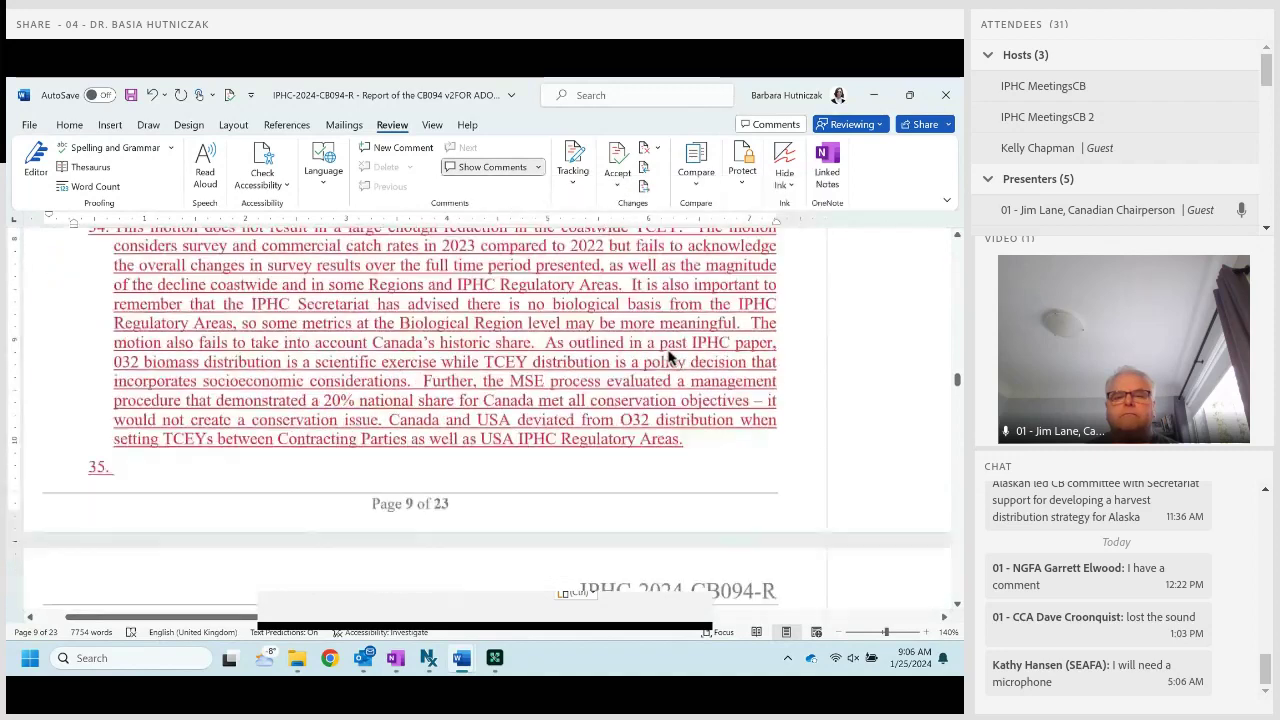
scroll(672, 384, "up", 3)
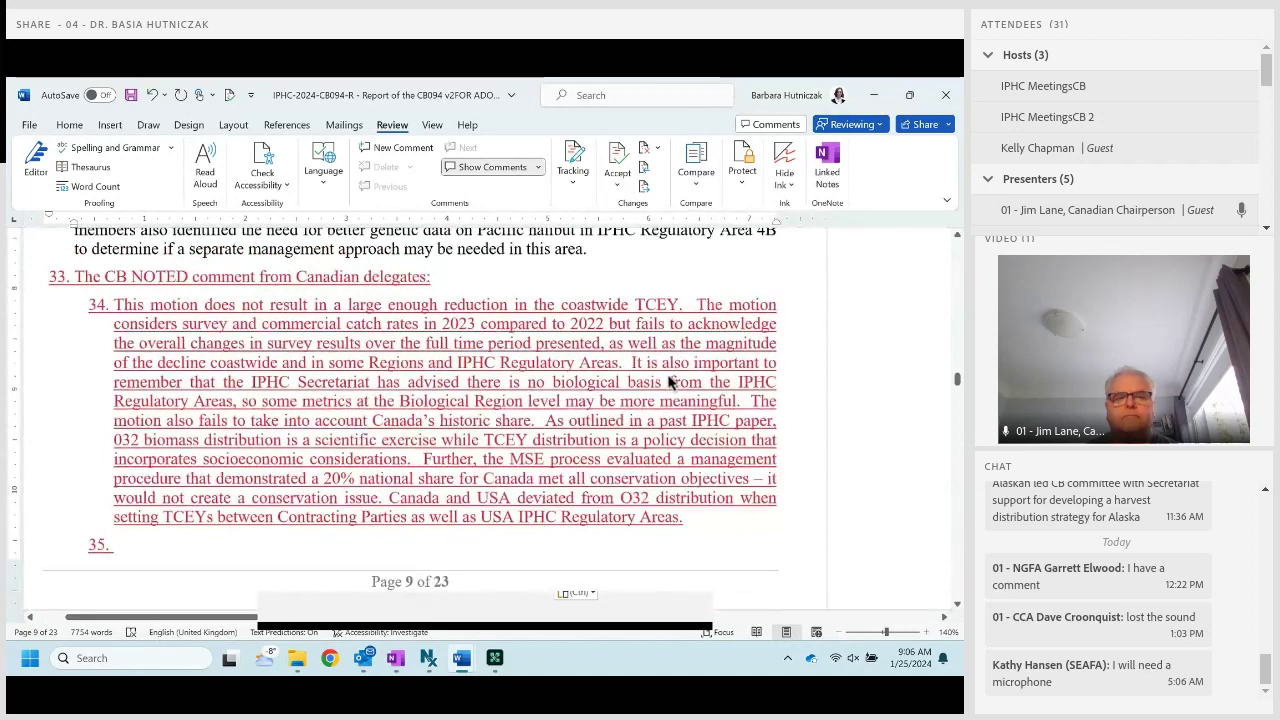
mouse_move(672, 384)
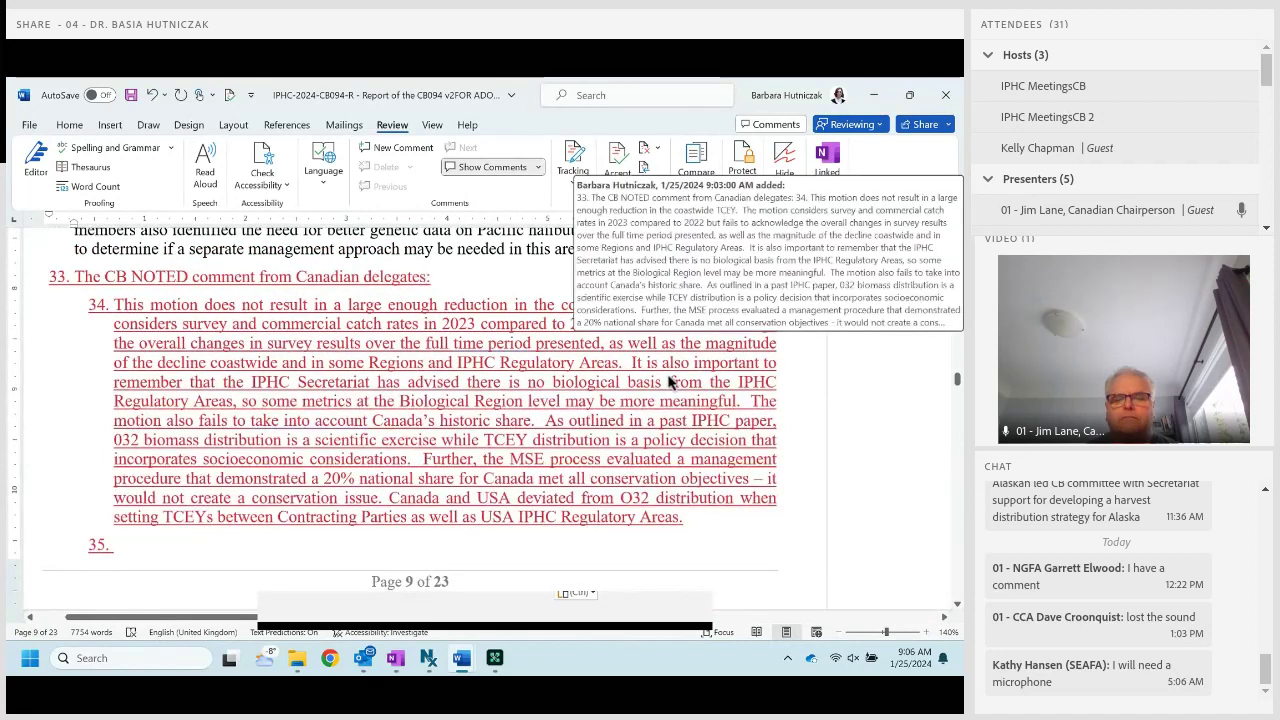
scroll(680, 388, "down", 6)
scroll(714, 398, "down", 1)
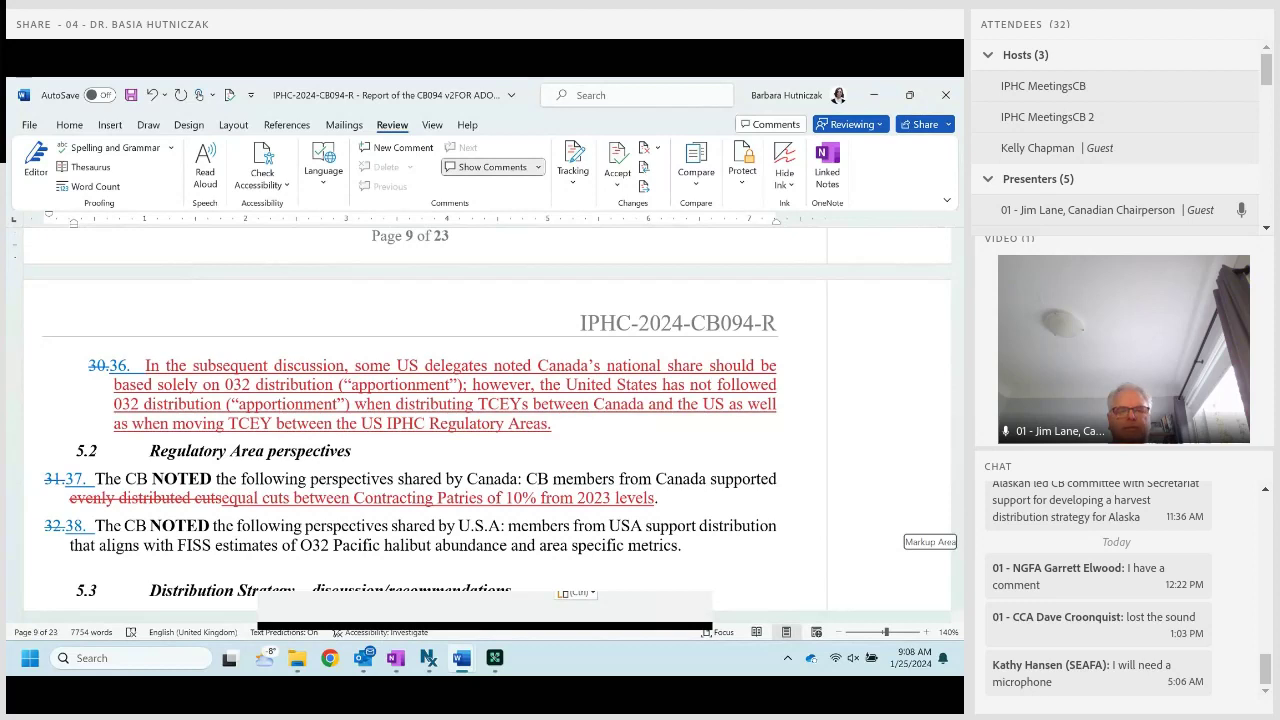
scroll(783, 441, "down", 1)
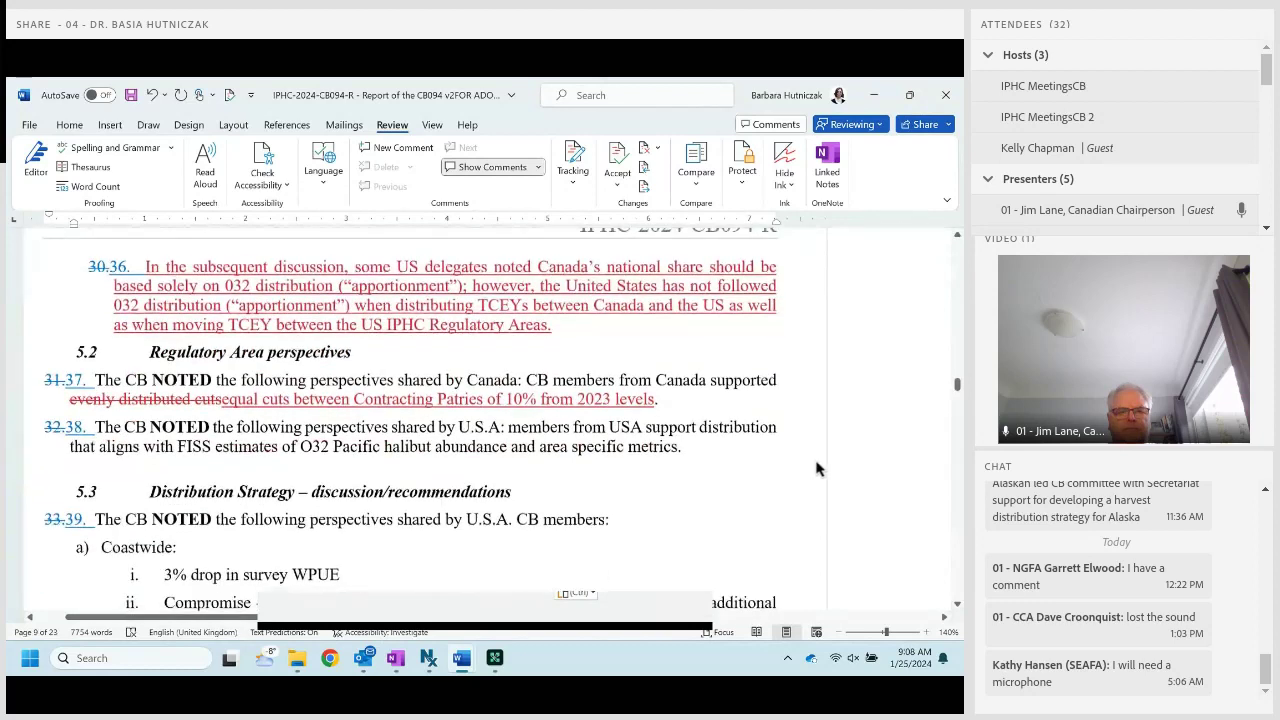
scroll(830, 470, "up", 2)
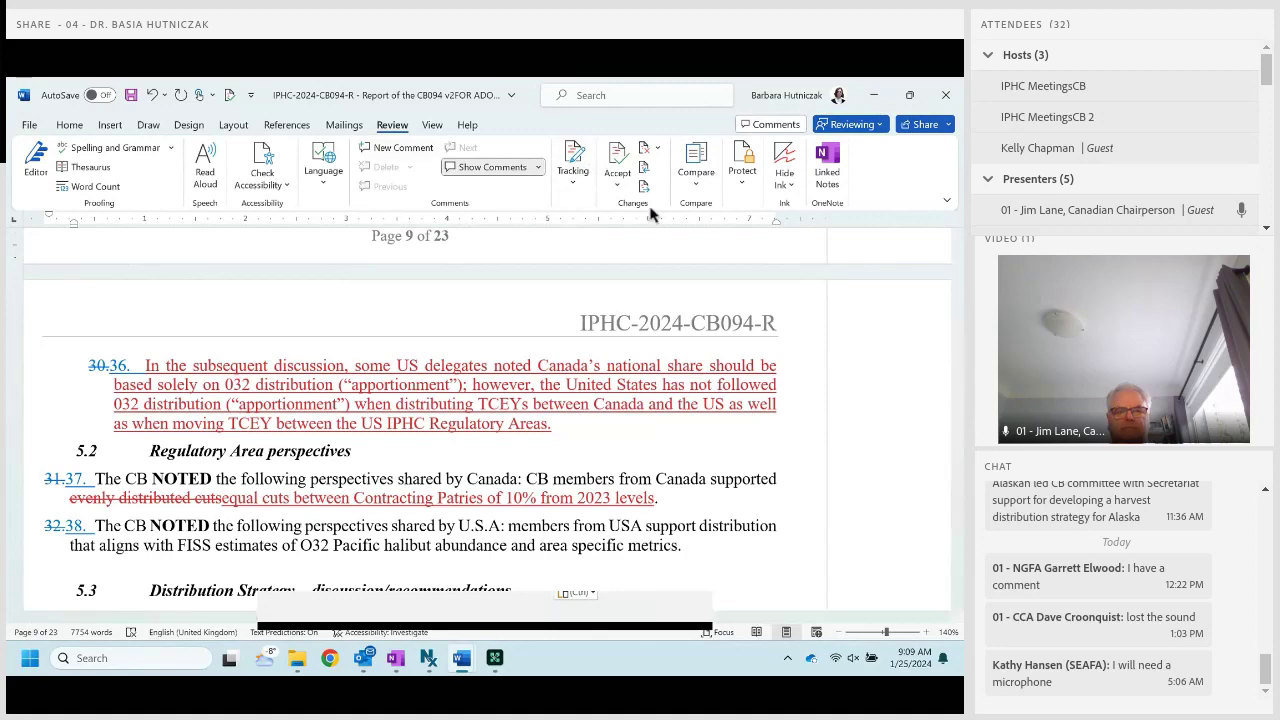
Review the coastwide TCEY motions in section 5.1 and the fishing period recommendations preceding the Mortality Limits section.
scroll(655, 217, "up", 1)
scroll(660, 428, "down", 1)
scroll(660, 430, "up", 15)
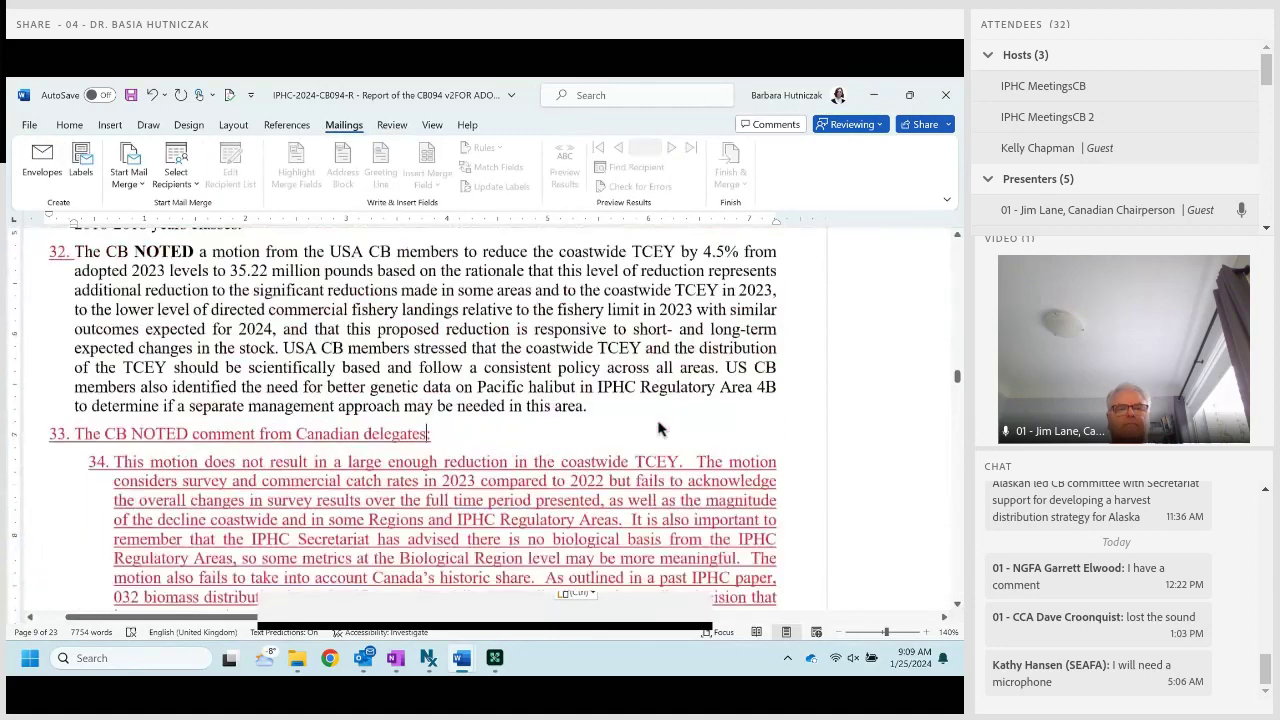
scroll(665, 432, "down", 1)
scroll(665, 432, "up", 3)
scroll(667, 435, "down", 4)
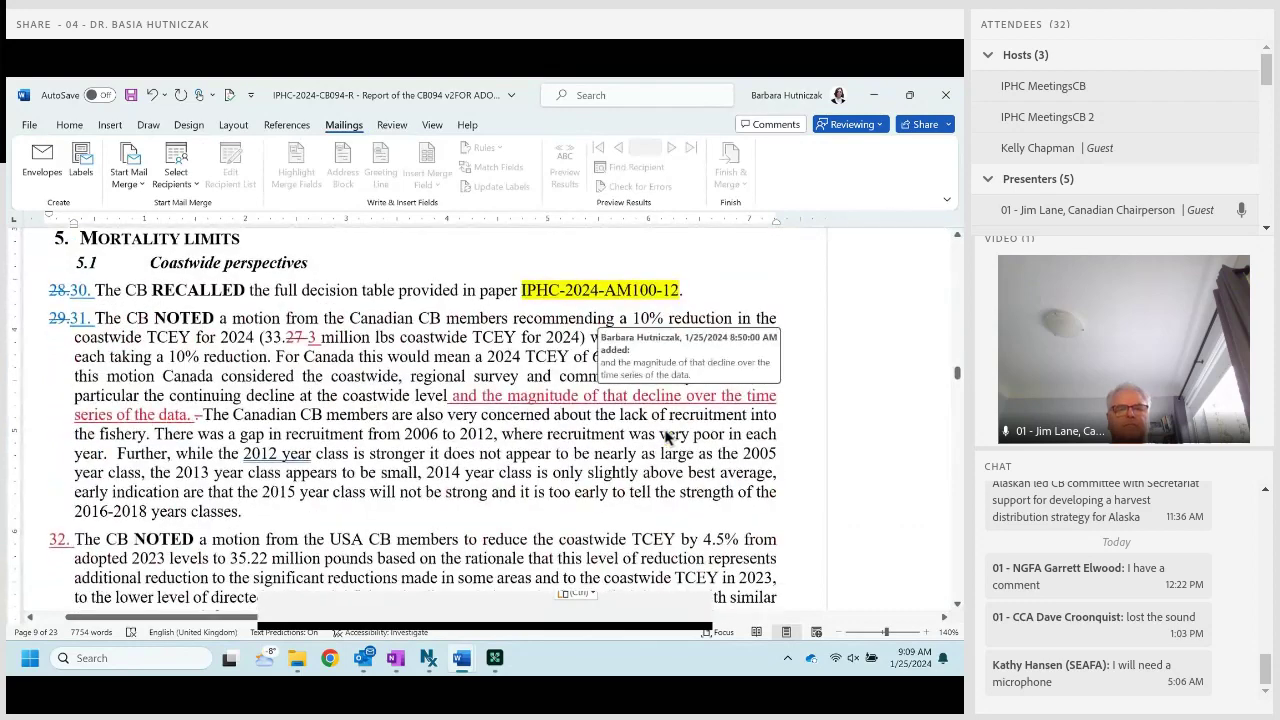
scroll(668, 438, "up", 3)
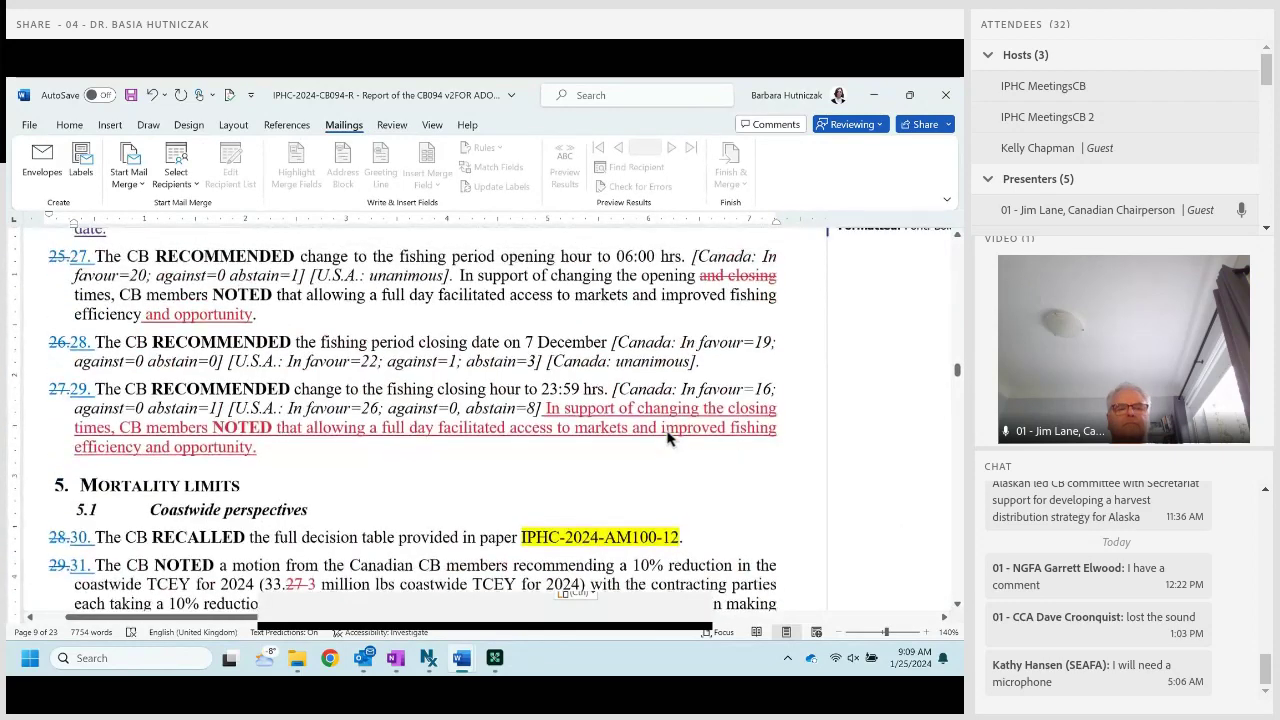
scroll(668, 438, "down", 3)
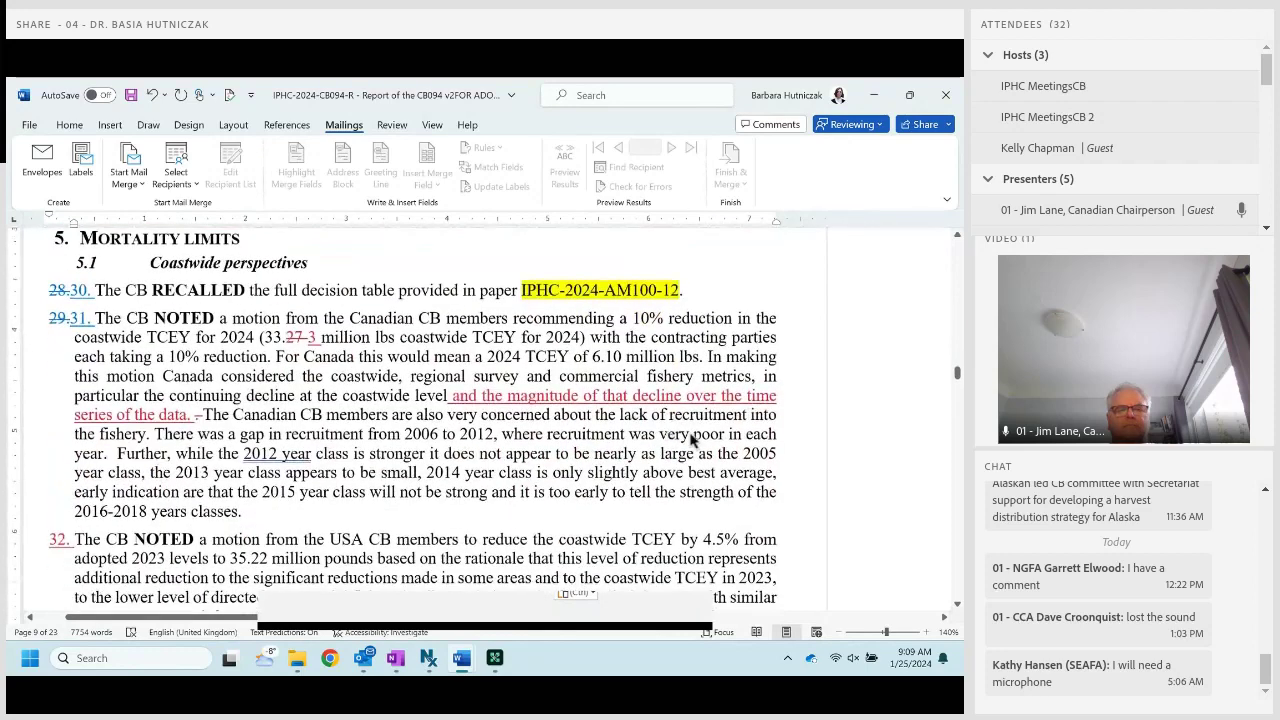
Change the coastwide TCEY in paragraph 32's USA motion to 35.33 million pounds.
scroll(748, 444, "down", 3)
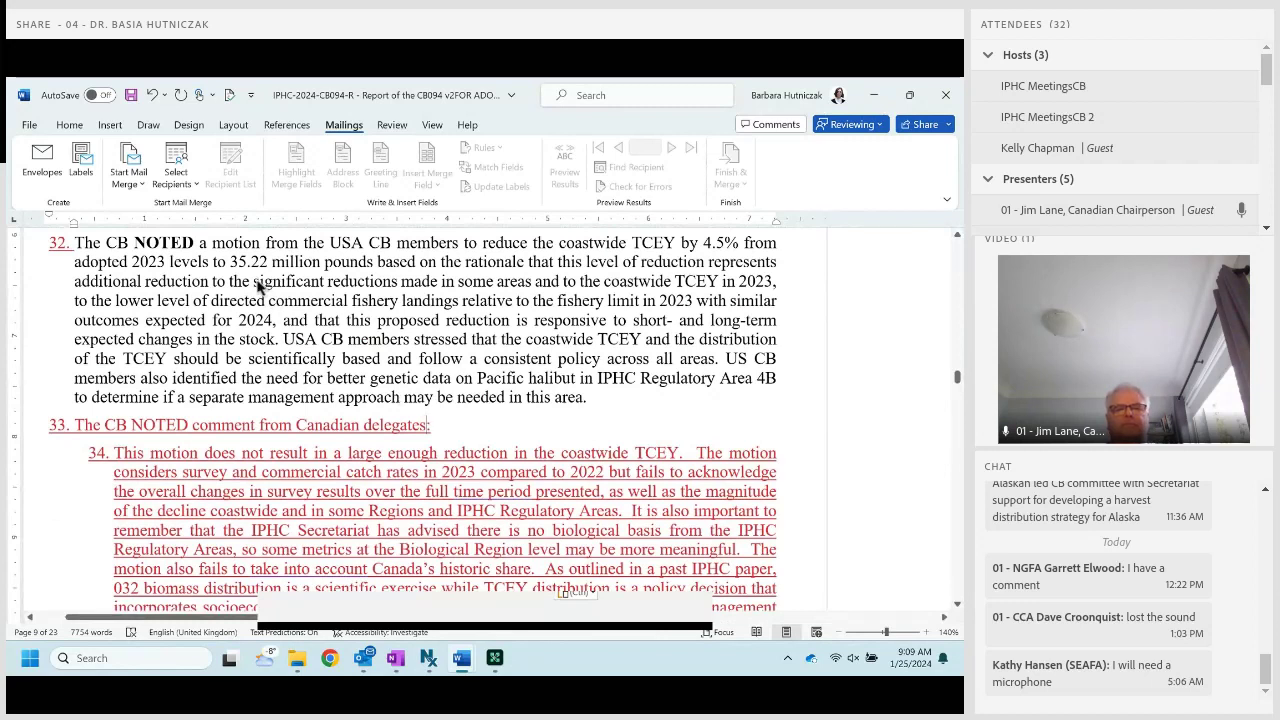
left_click_drag(250, 262, 268, 262)
type("33")
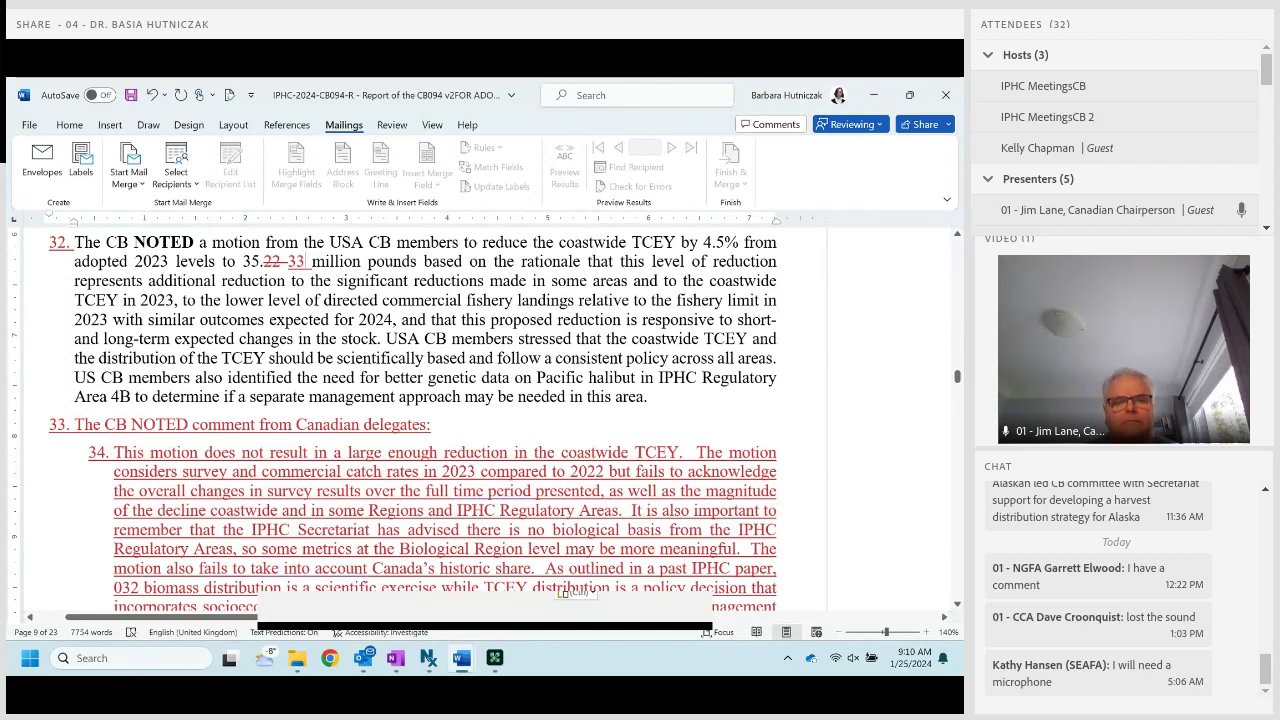
In item i of the 2C perspectives in section 5.3, insert "change" after "0%" and "FISS" before the first "WPUE".
scroll(610, 410, "down", 10)
scroll(636, 458, "down", 2)
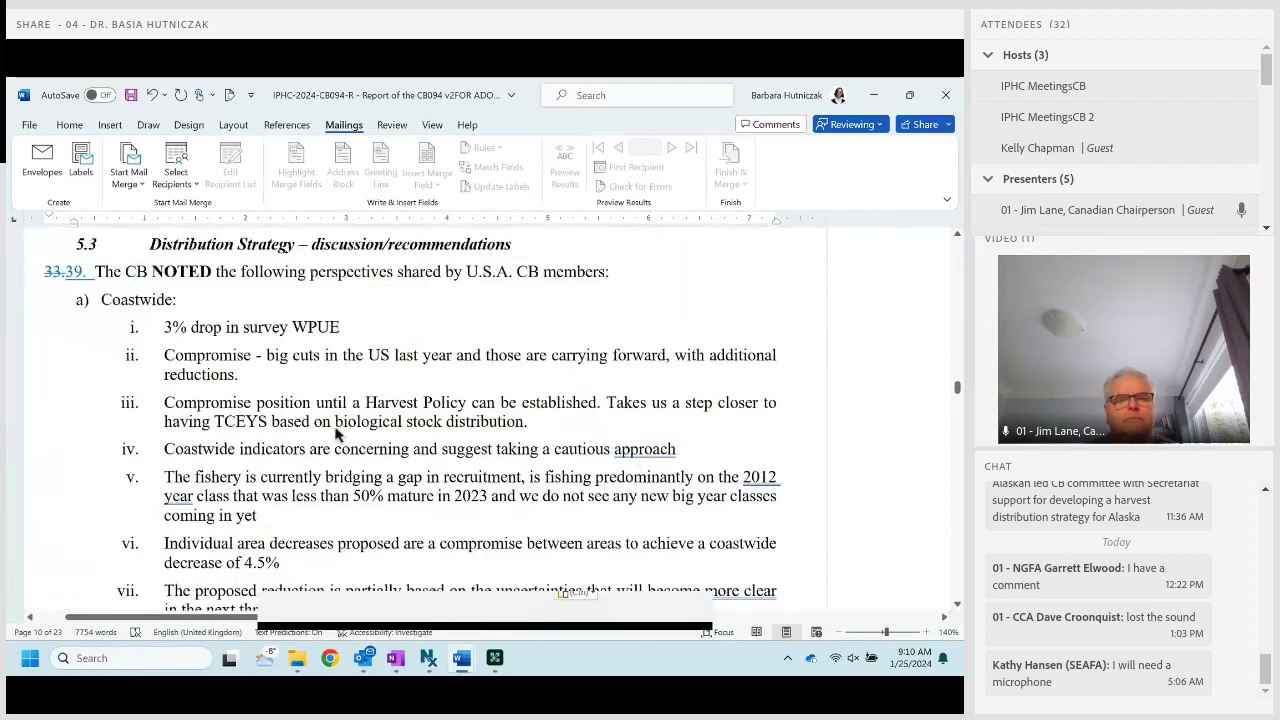
scroll(338, 436, "down", 2)
scroll(338, 436, "down", 7)
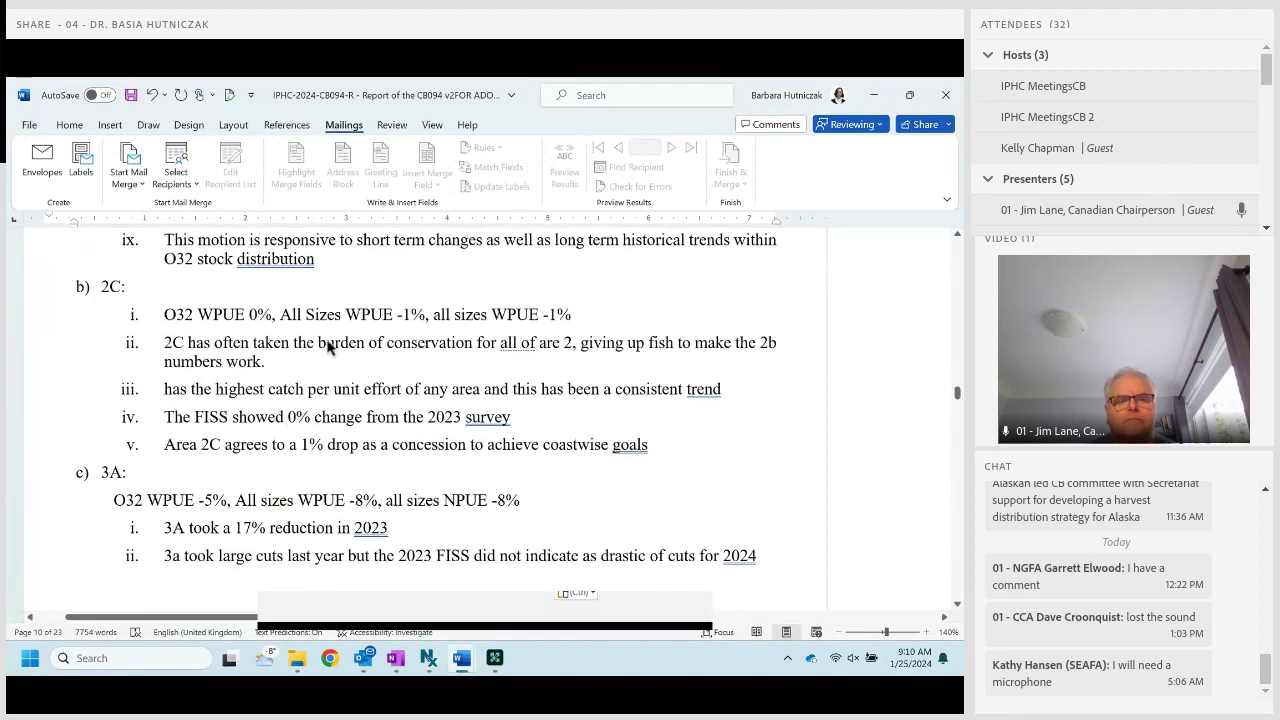
type("change")
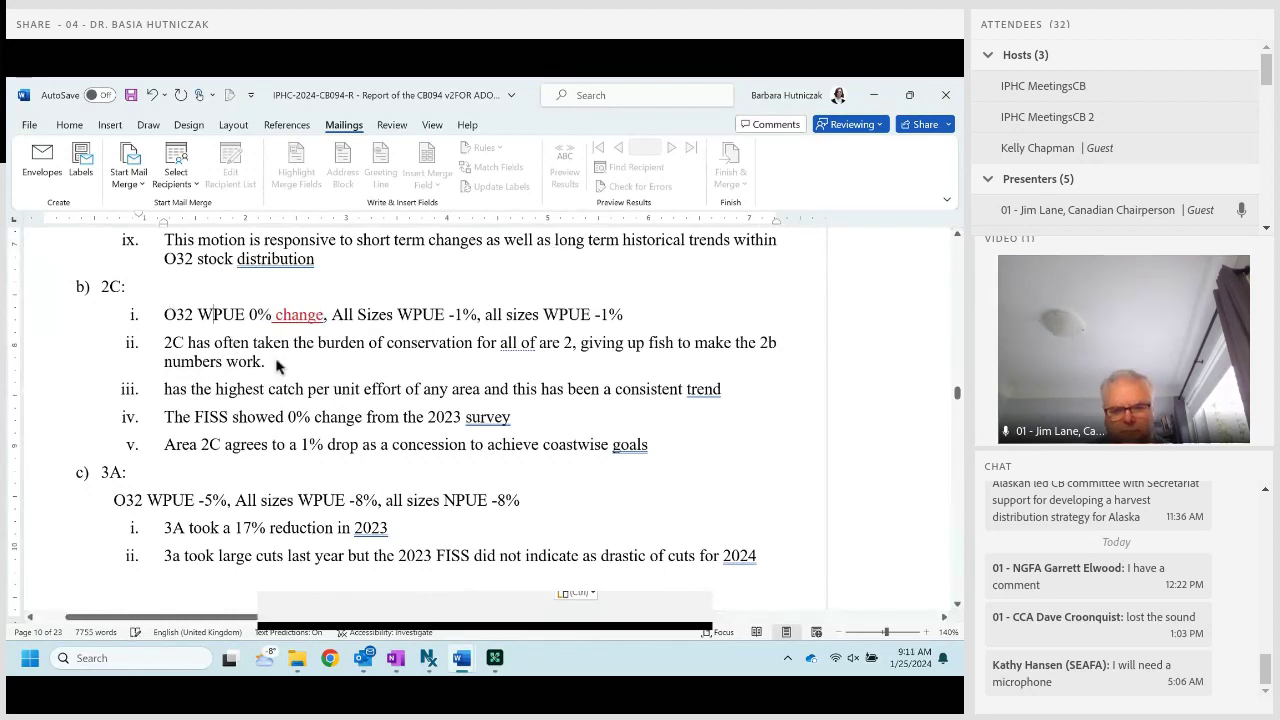
type("FISS")
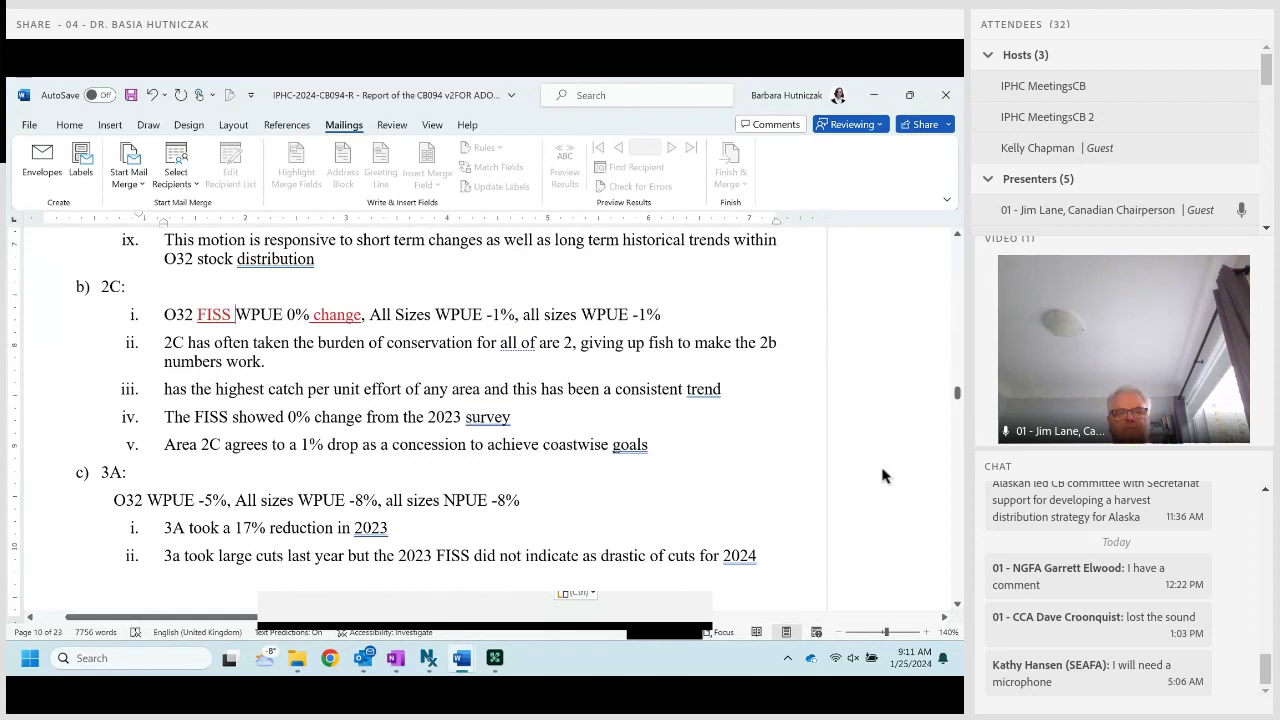
Insert "Modelled" before "FISS numbers are stable" in item iii of the 4CDE perspectives.
scroll(600, 450, "down", 10)
scroll(360, 475, "down", 8)
scroll(376, 464, "down", 6)
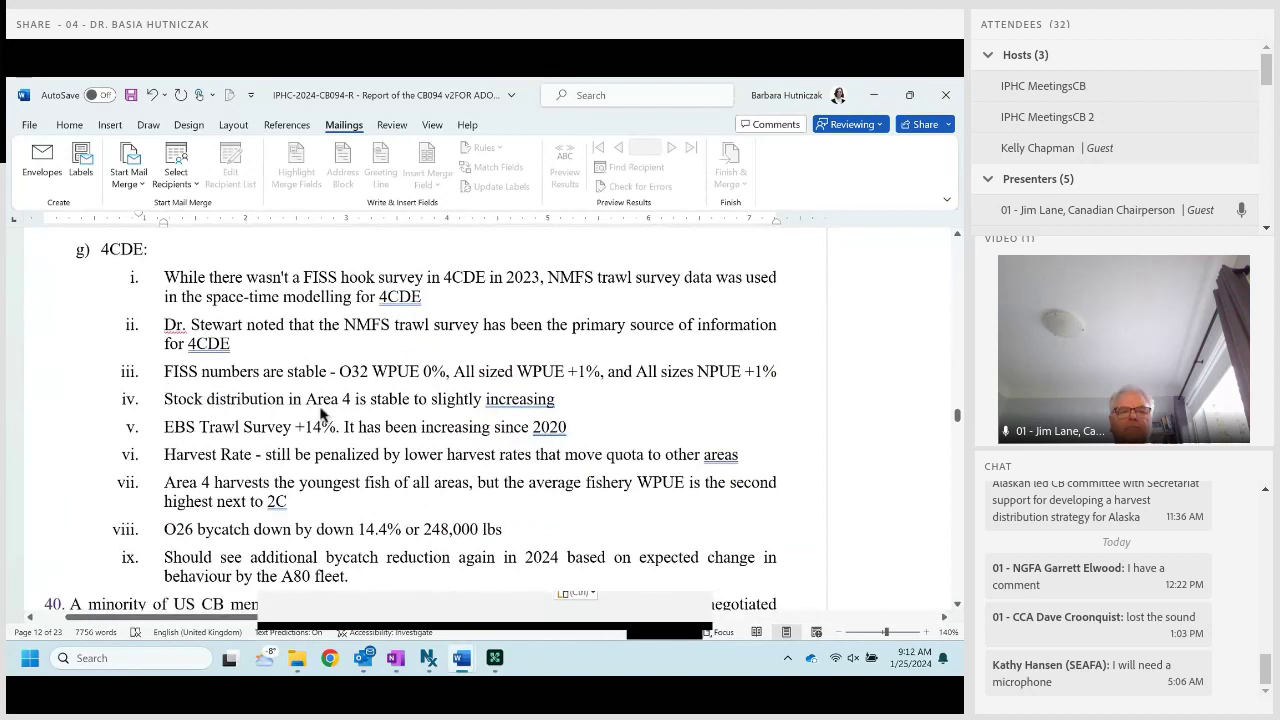
type("modelled")
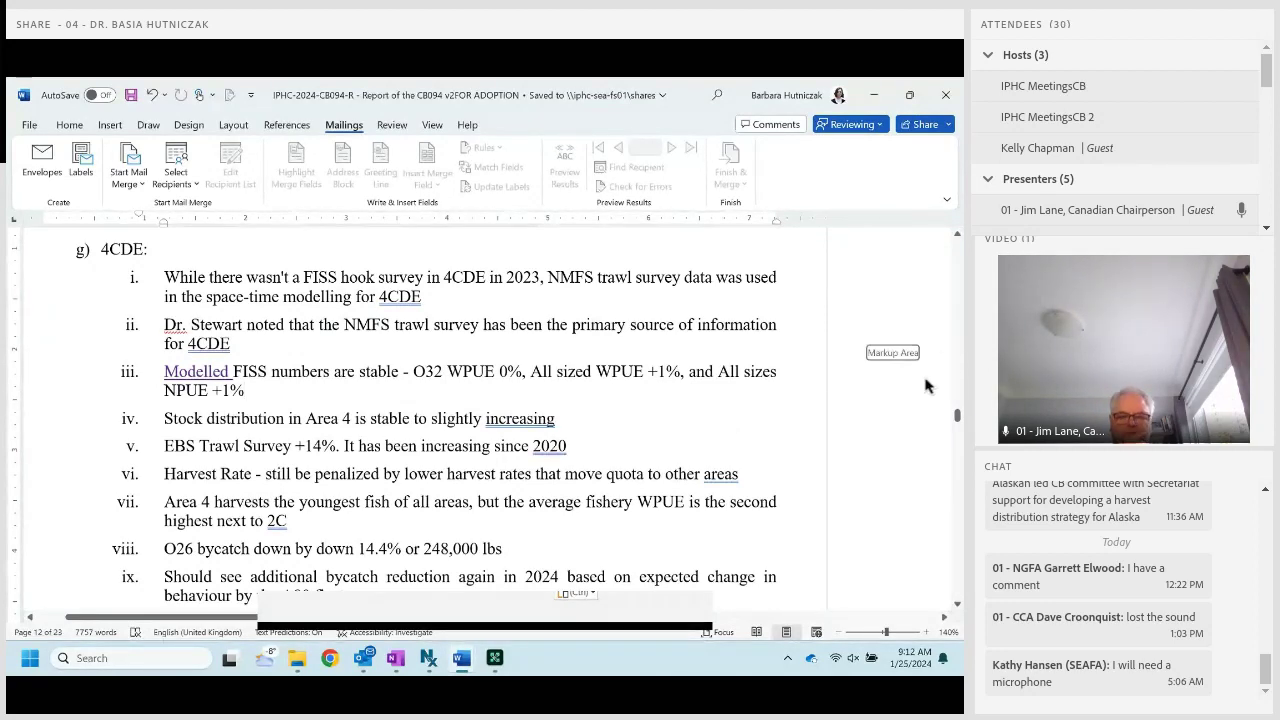
Review the U.S.A. members' perspectives from 4B back through the coastwide list to section 5.2.
scroll(654, 446, "up", 5)
scroll(654, 446, "up", 5)
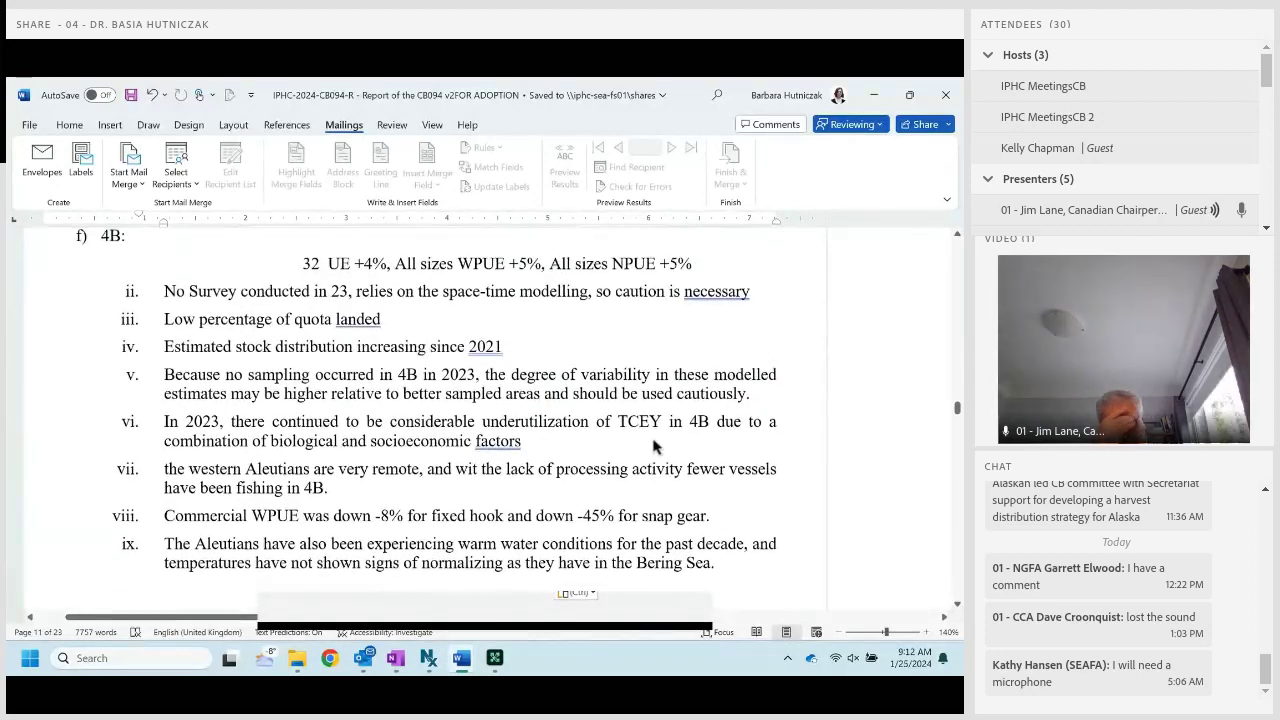
scroll(654, 446, "up", 3)
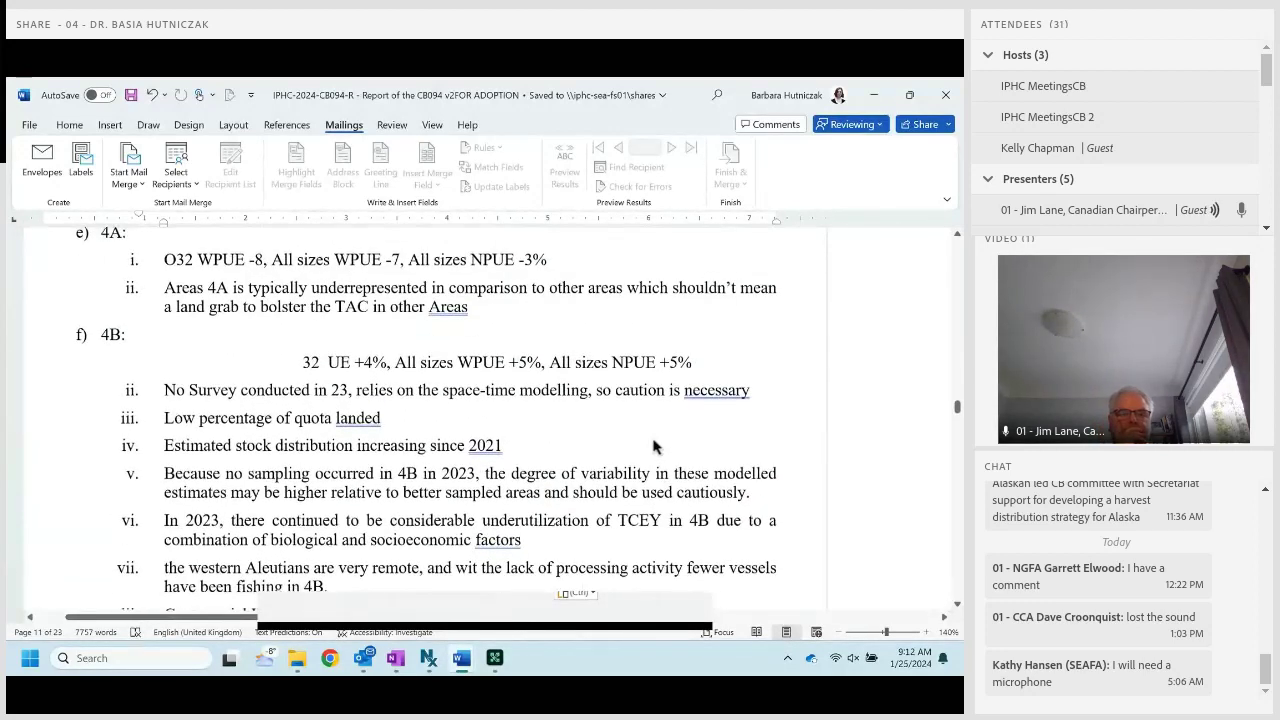
scroll(654, 446, "up", 5)
scroll(654, 446, "up", 5)
scroll(654, 446, "up", 5)
scroll(656, 448, "up", 5)
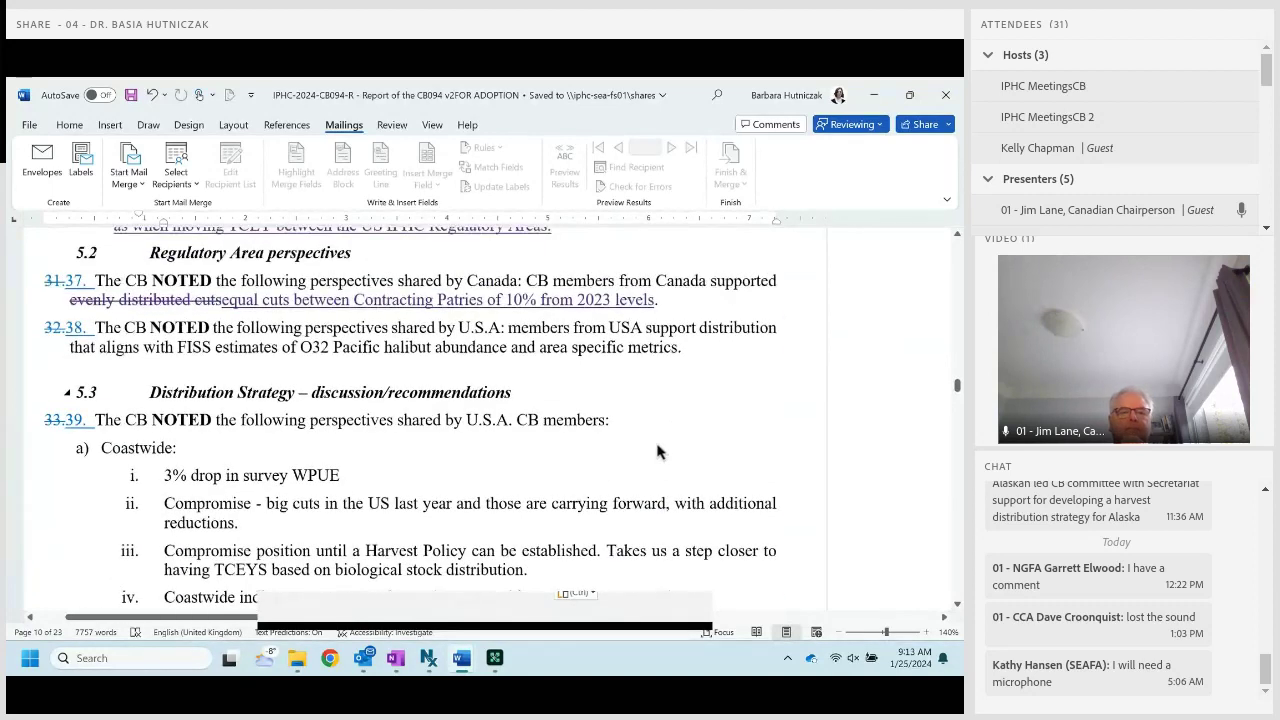
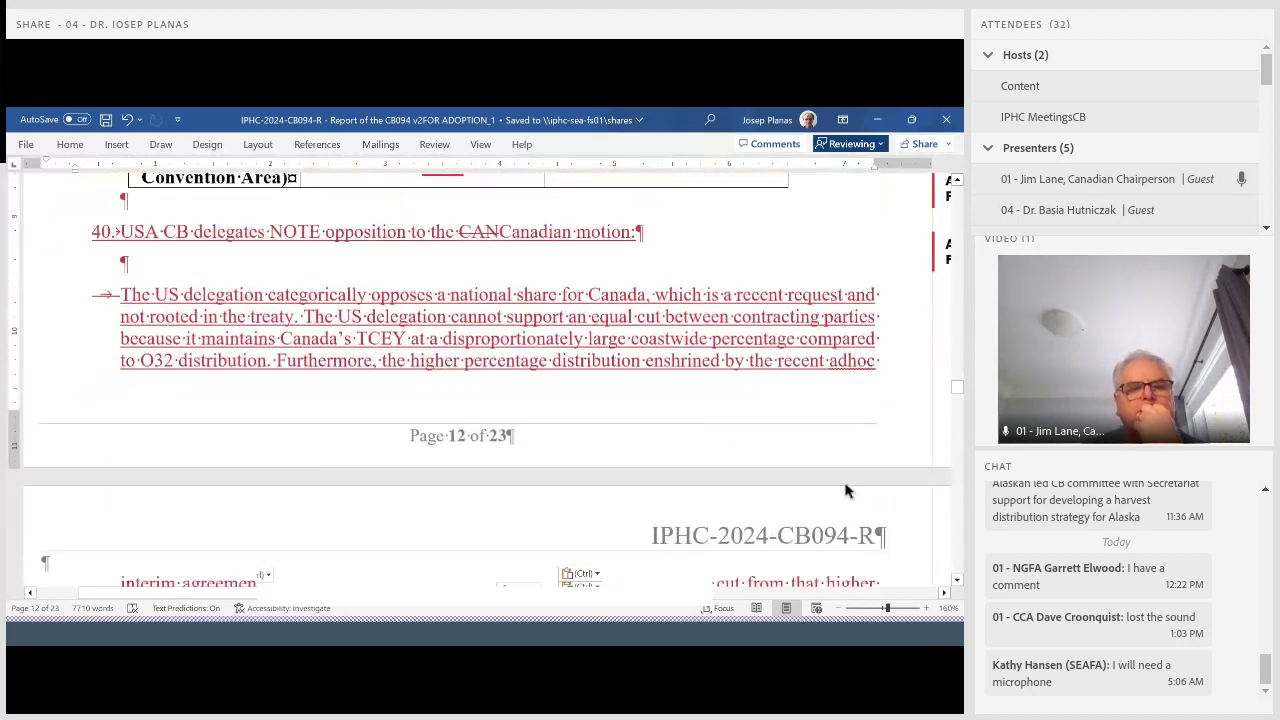
In paragraph 38, replace "only slightly above best" with "at best" in the 2014 year class wording.
left_click(957, 580)
left_click_drag(957, 580, 957, 580)
left_click_drag(957, 183, 957, 183)
left_click(957, 181)
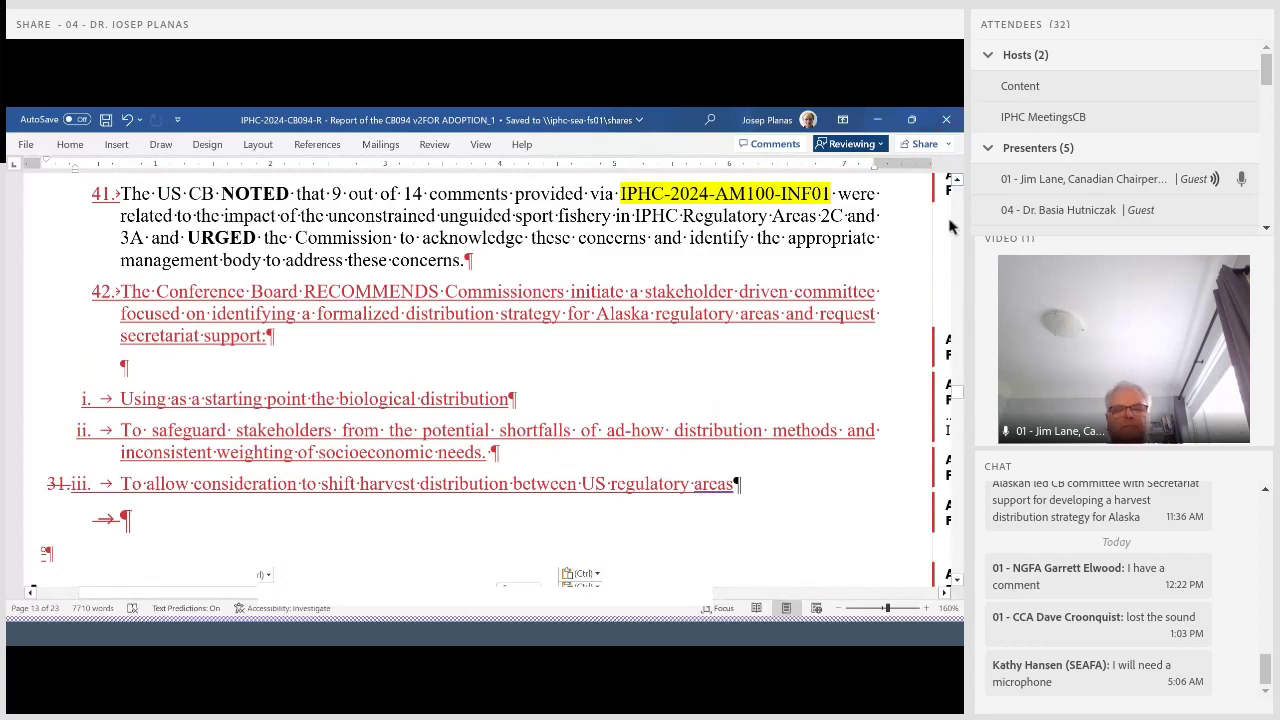
scroll(955, 228, "up", 10)
scroll(845, 266, "up", 5)
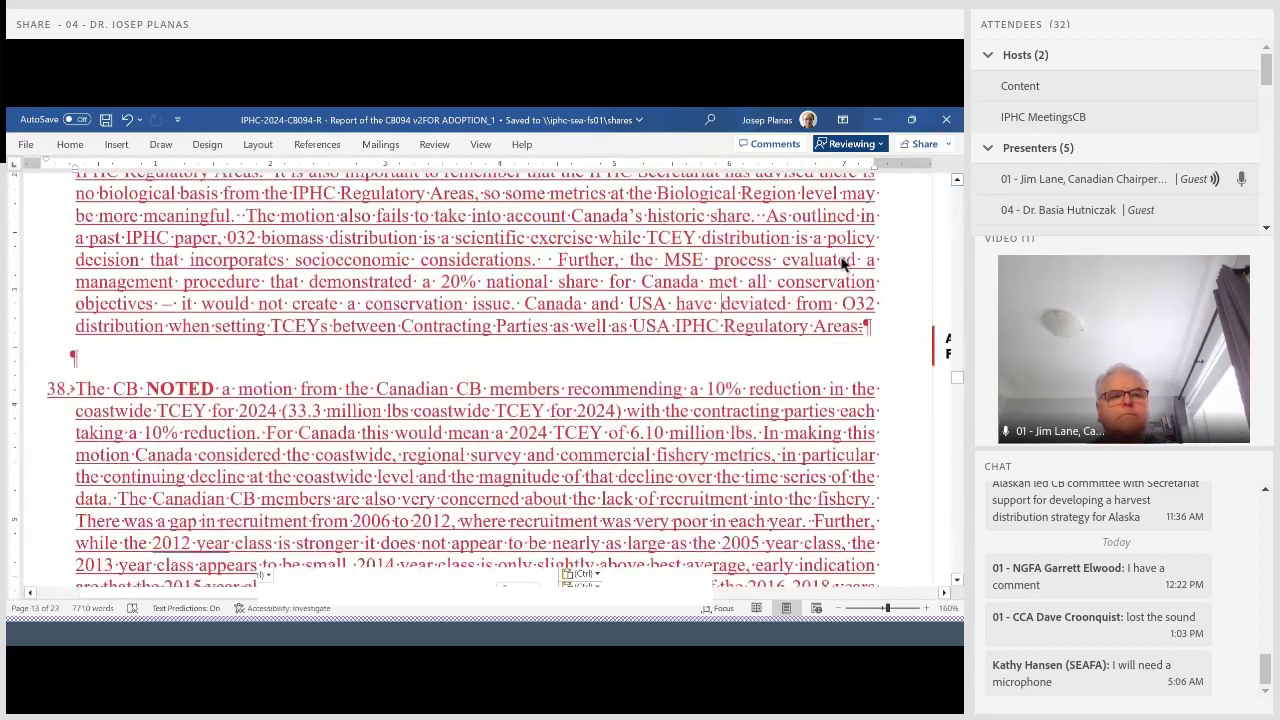
scroll(775, 302, "down", 2)
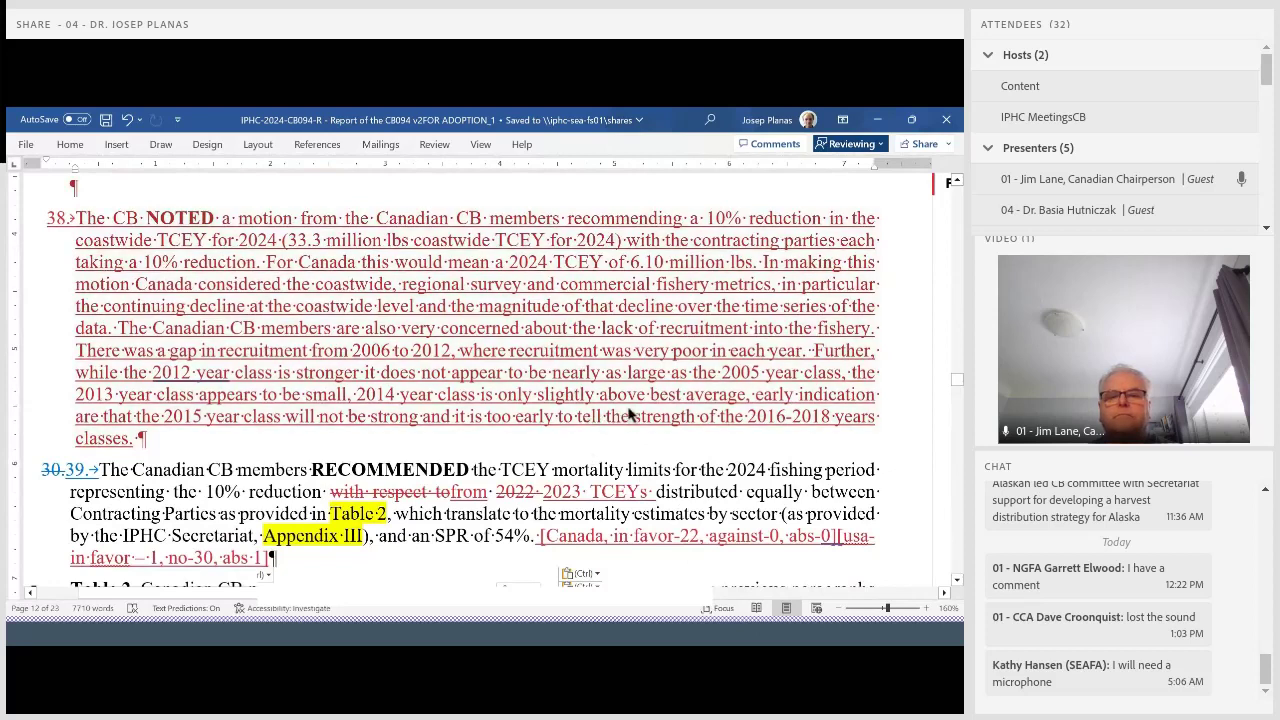
double_click(665, 395)
key("Delete")
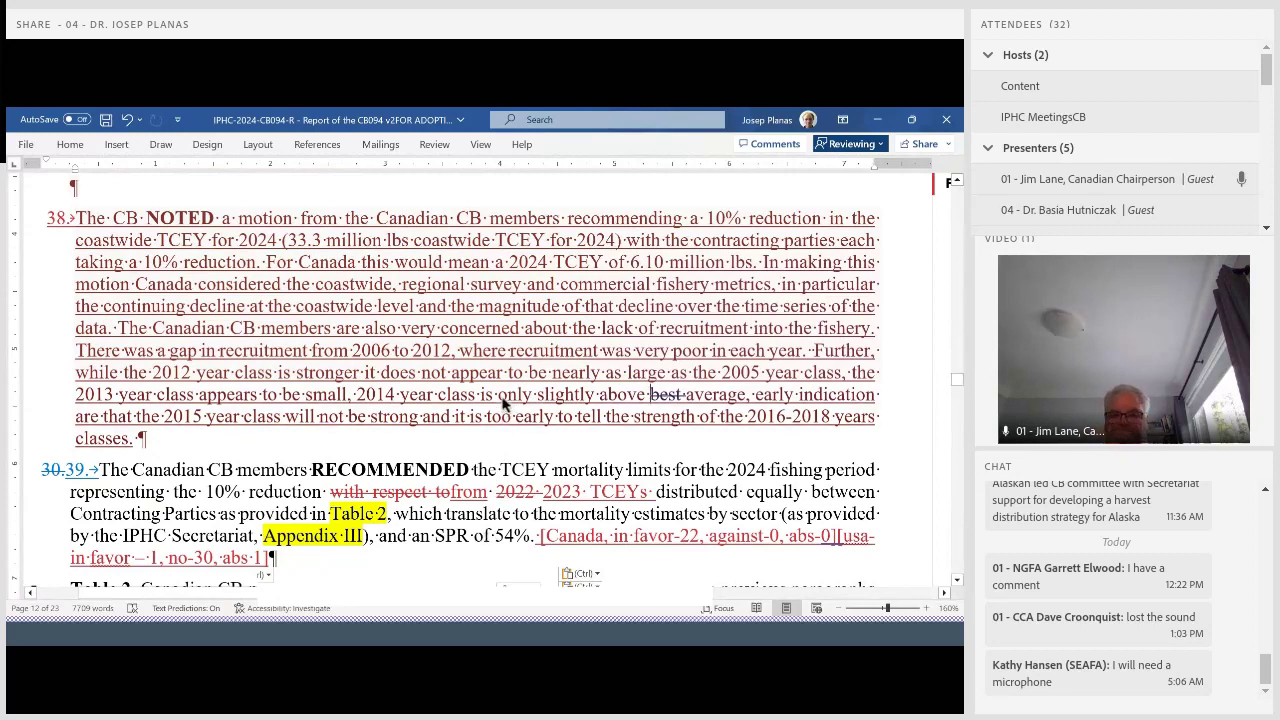
left_click_drag(499, 400, 670, 395)
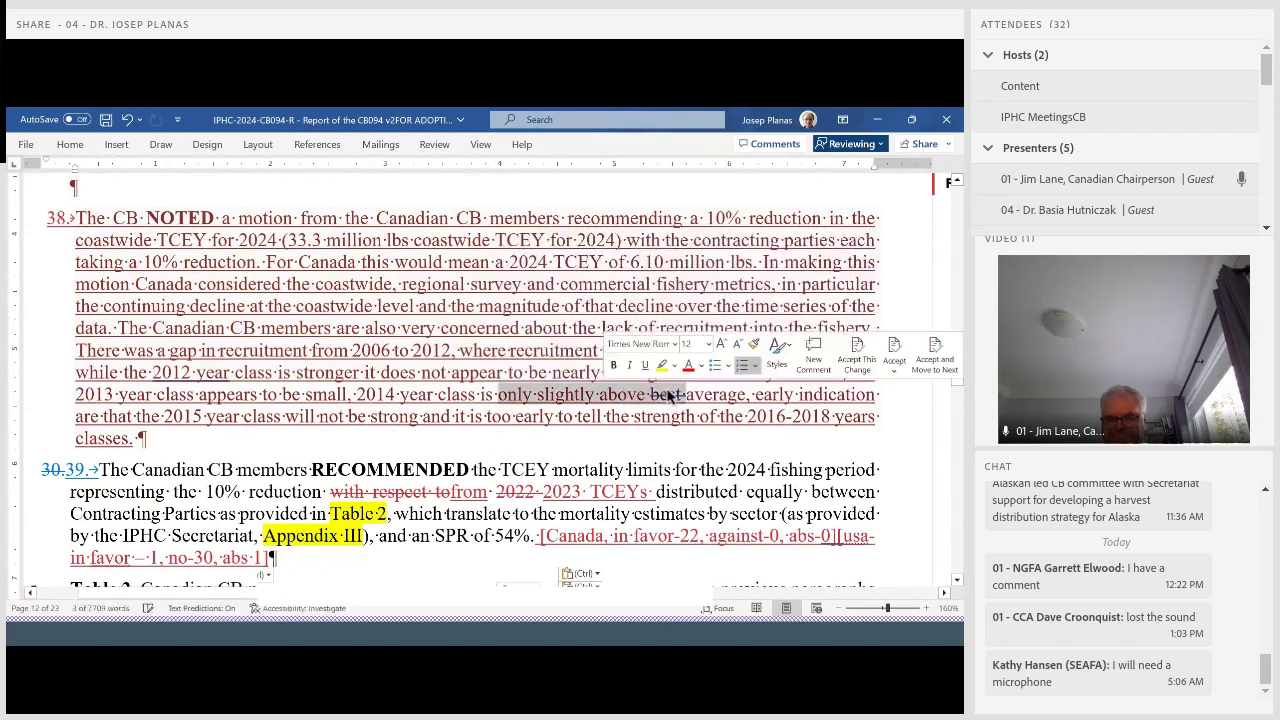
type("at best")
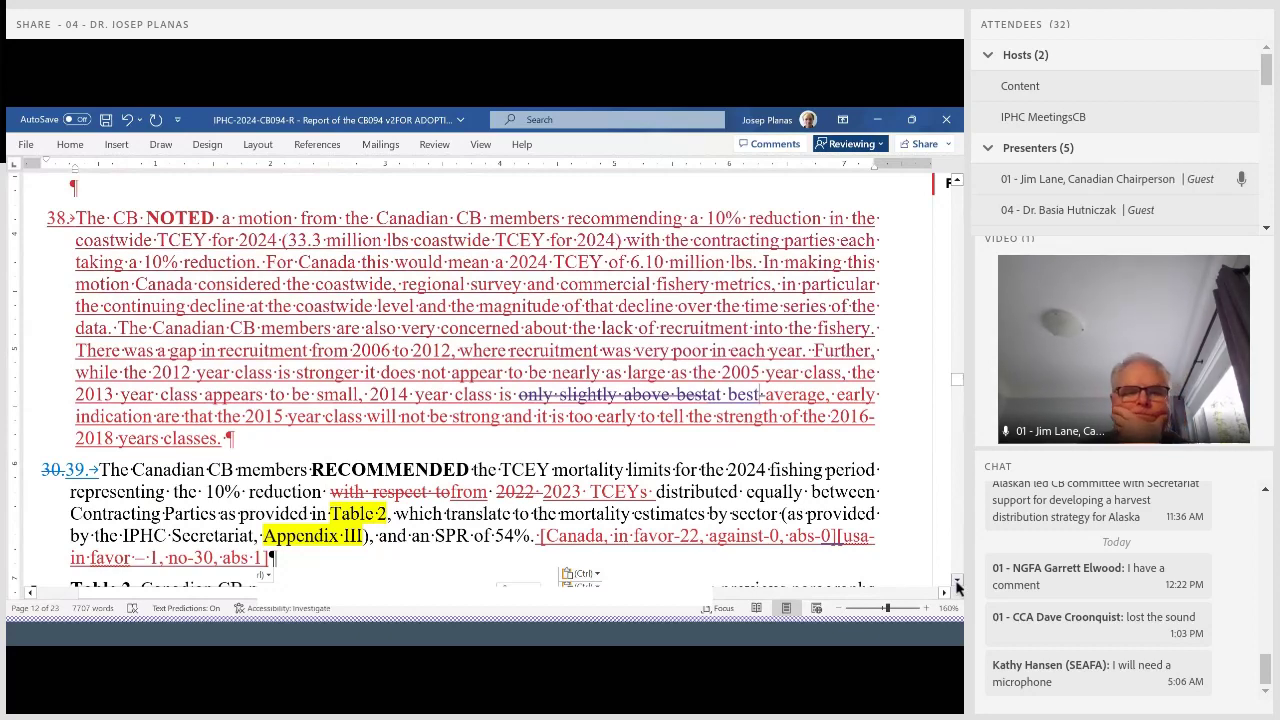
Insert "to be completed prior to AM101" after "request secretariat support" in paragraph 42.
scroll(956, 572, "down", 12)
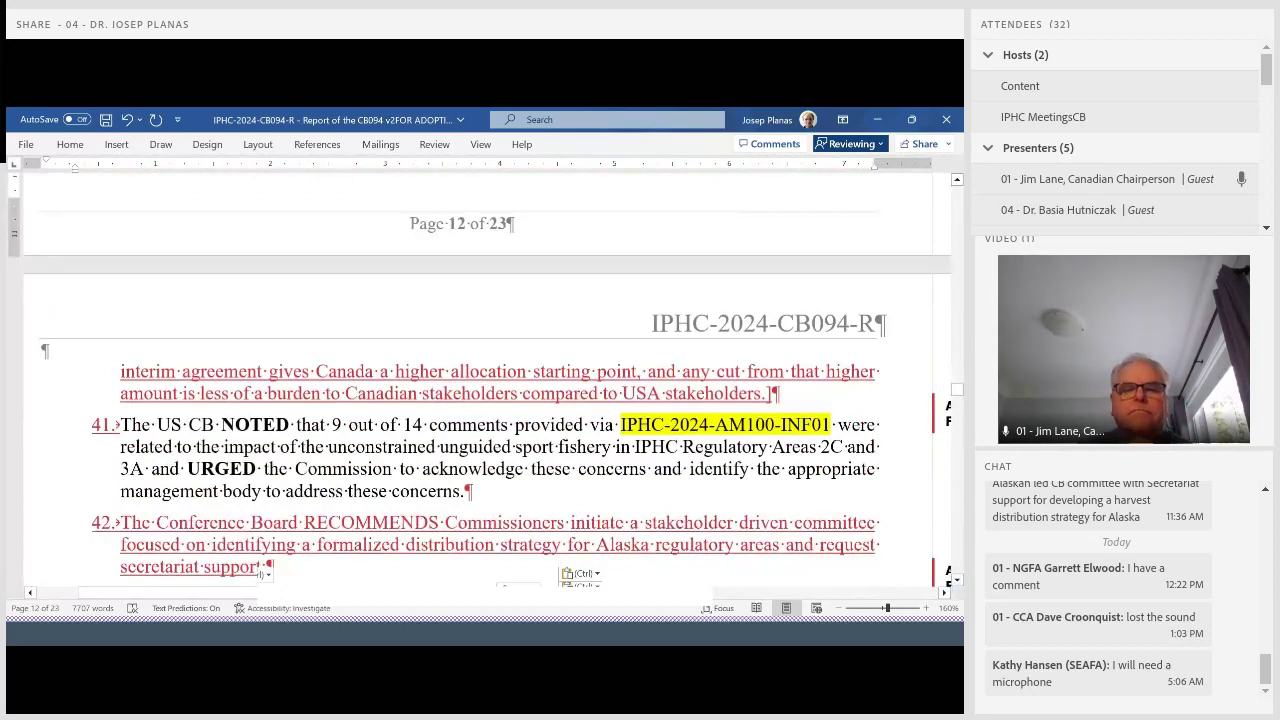
scroll(958, 235, "up", 12)
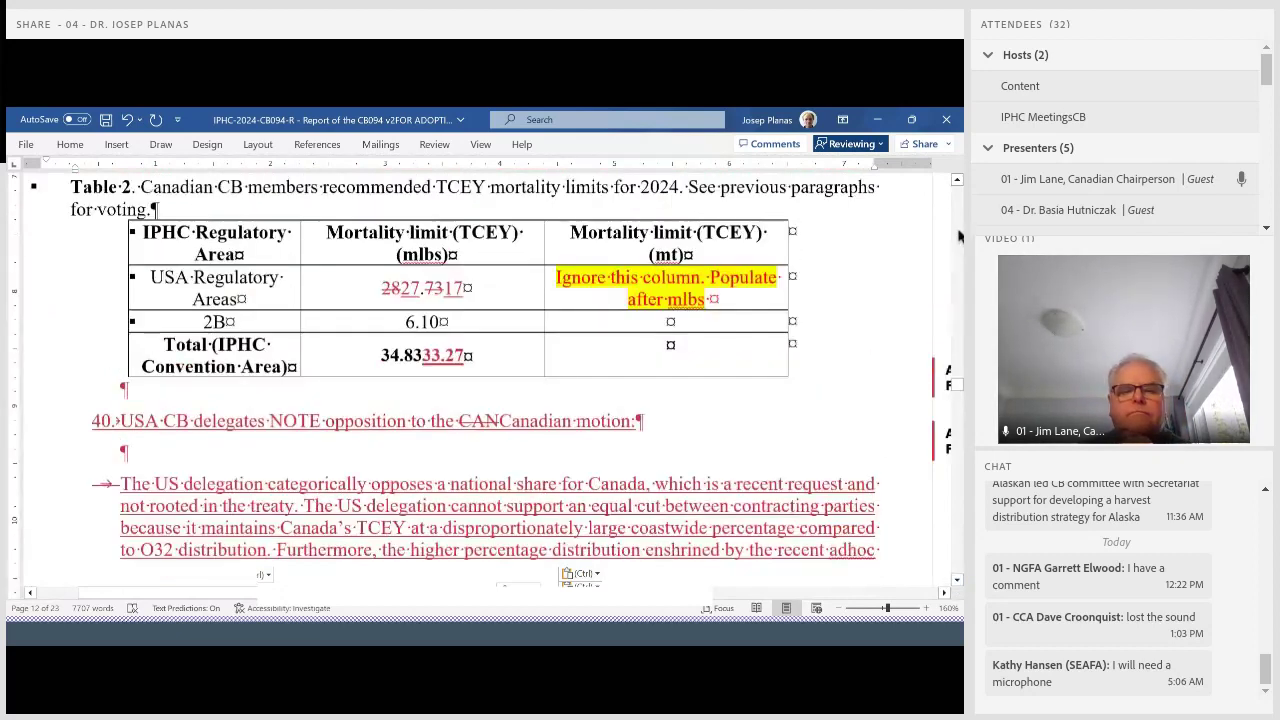
left_click(714, 397)
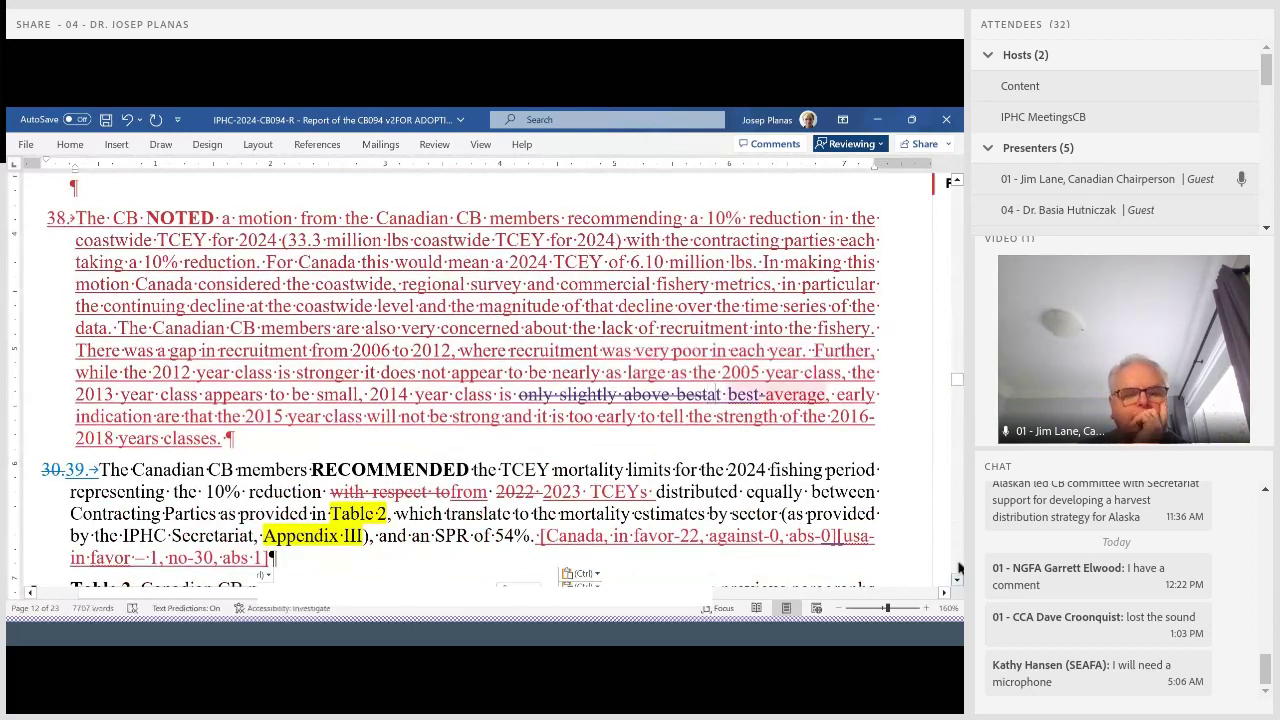
scroll(957, 578, "down", 12)
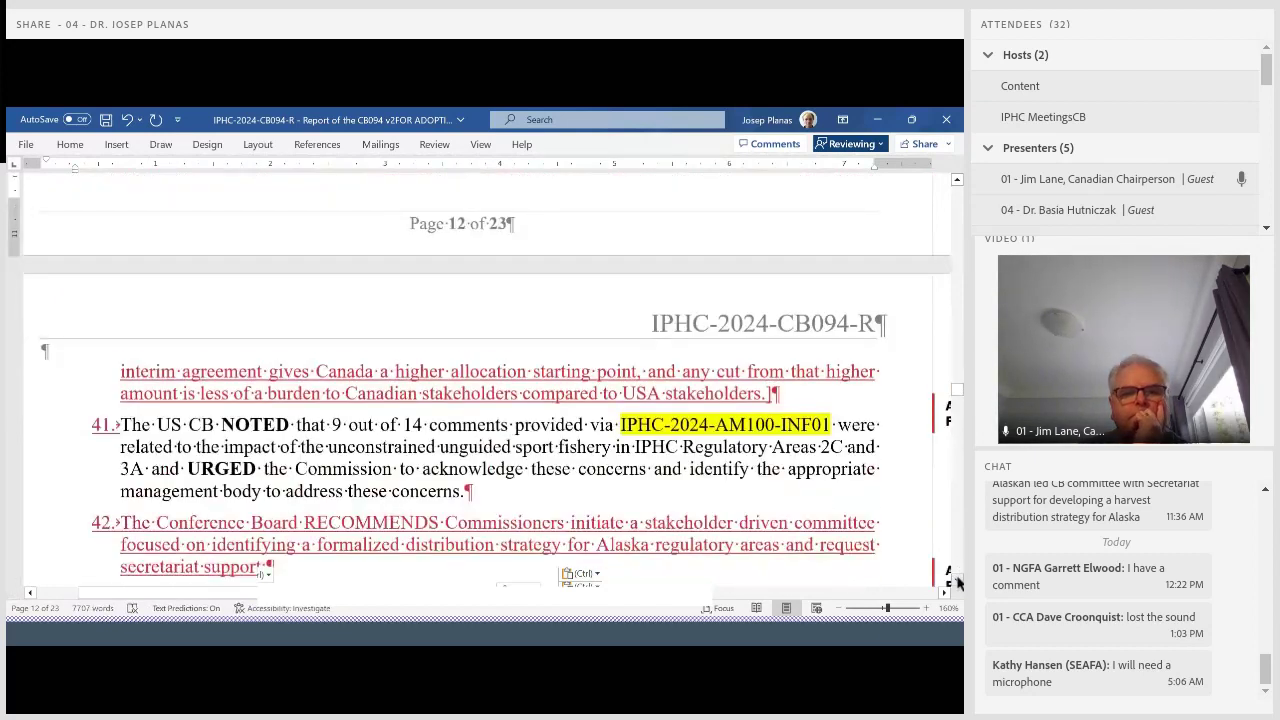
scroll(957, 580, "down", 1)
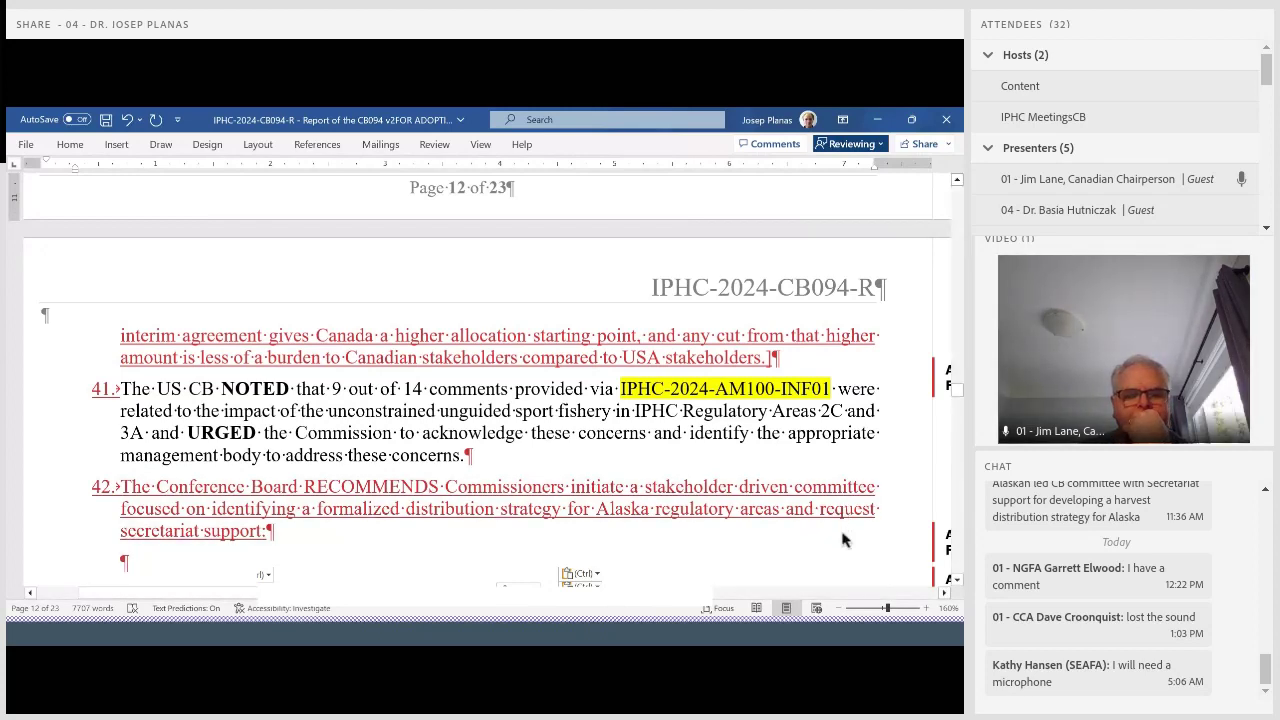
left_click(260, 537)
type("to be completed: prior to ")
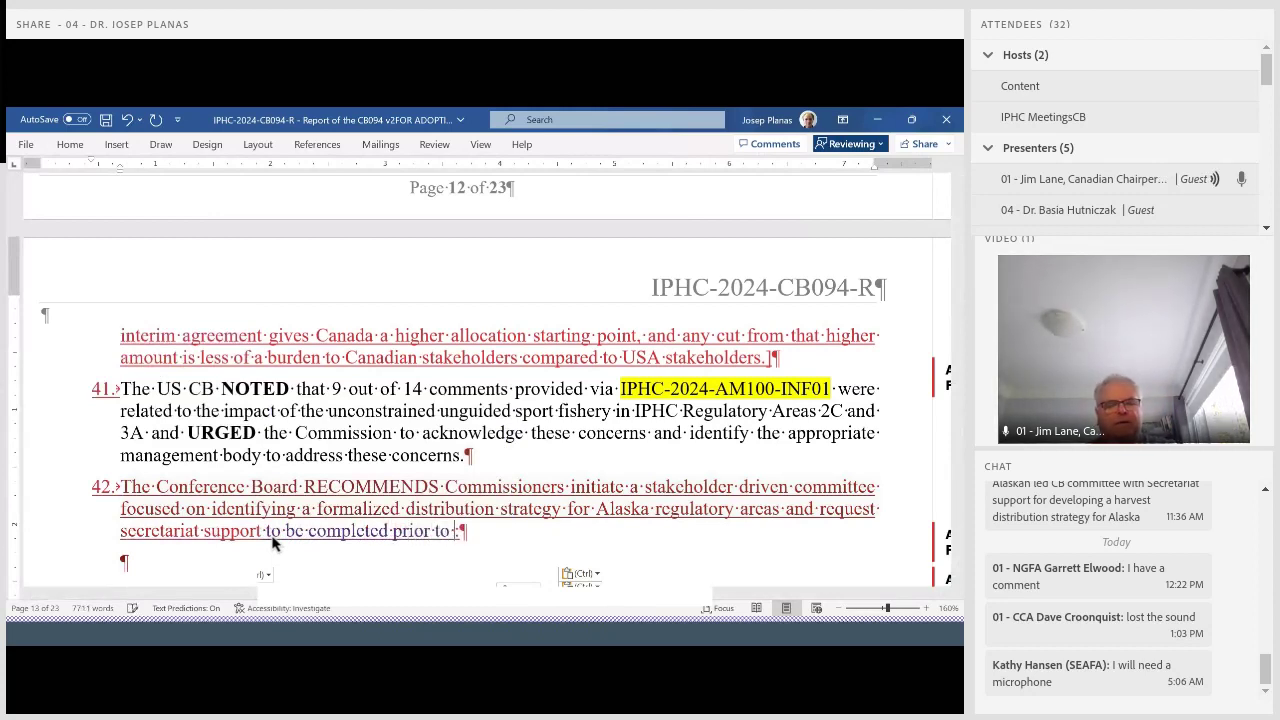
type("AM")
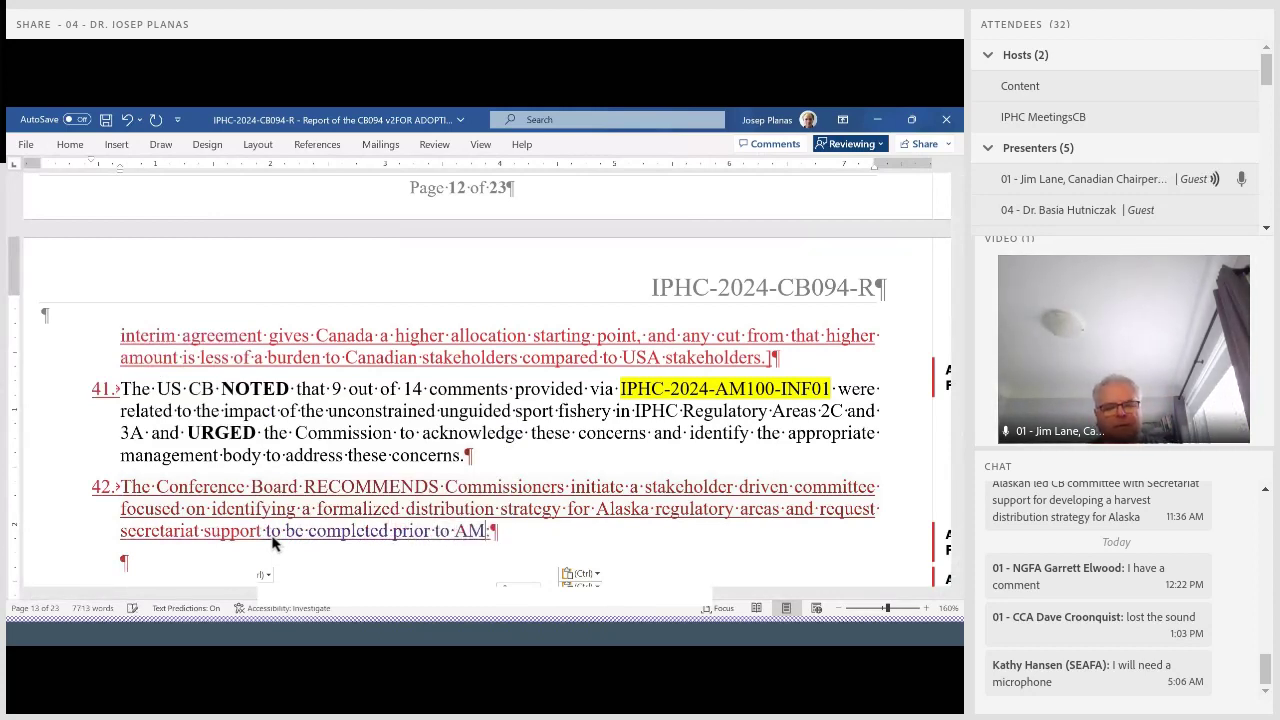
type("101")
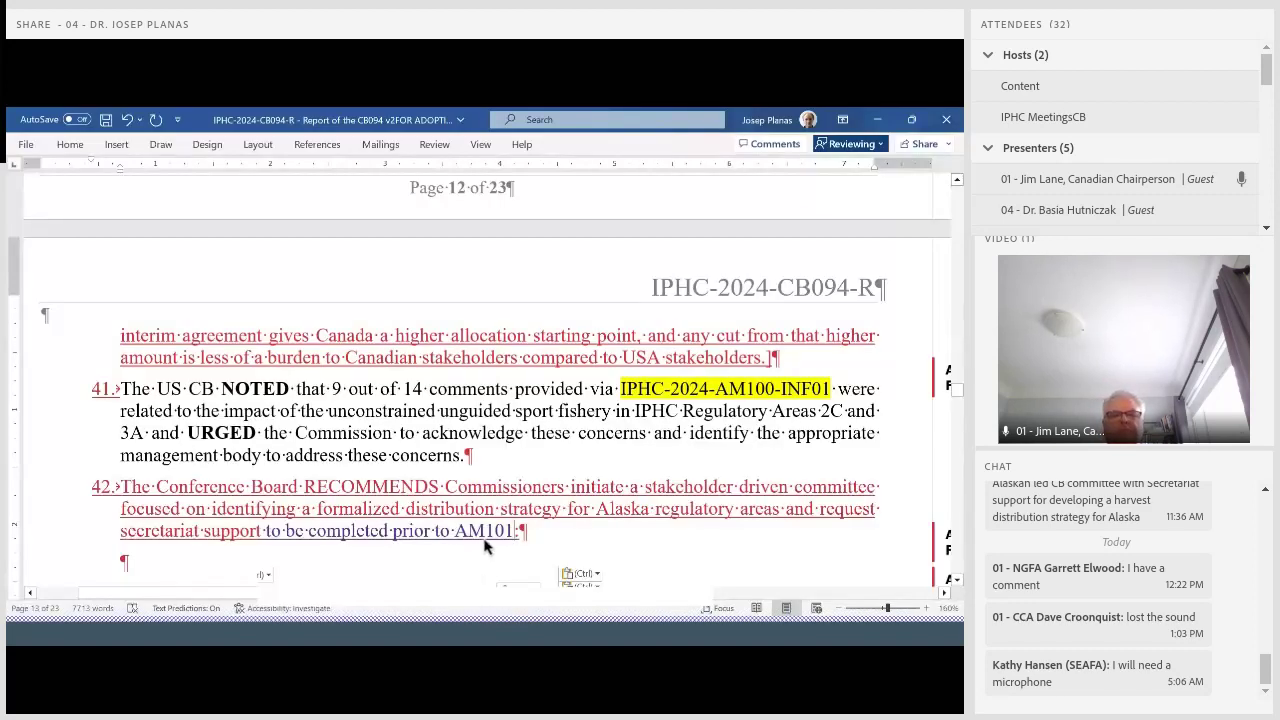
Replace "Conference Board" with "US CB" at the start of paragraph 42.
left_click(157, 487)
type("US")
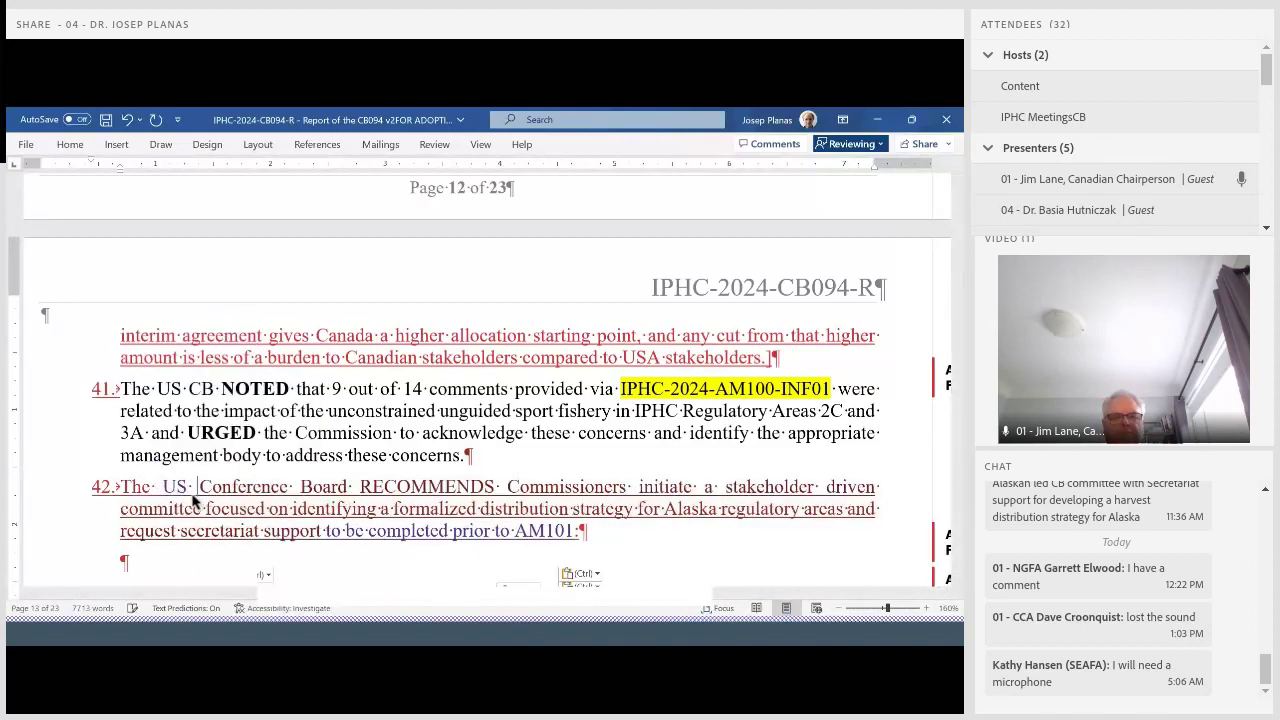
left_click_drag(222, 486, 355, 490)
type("CB")
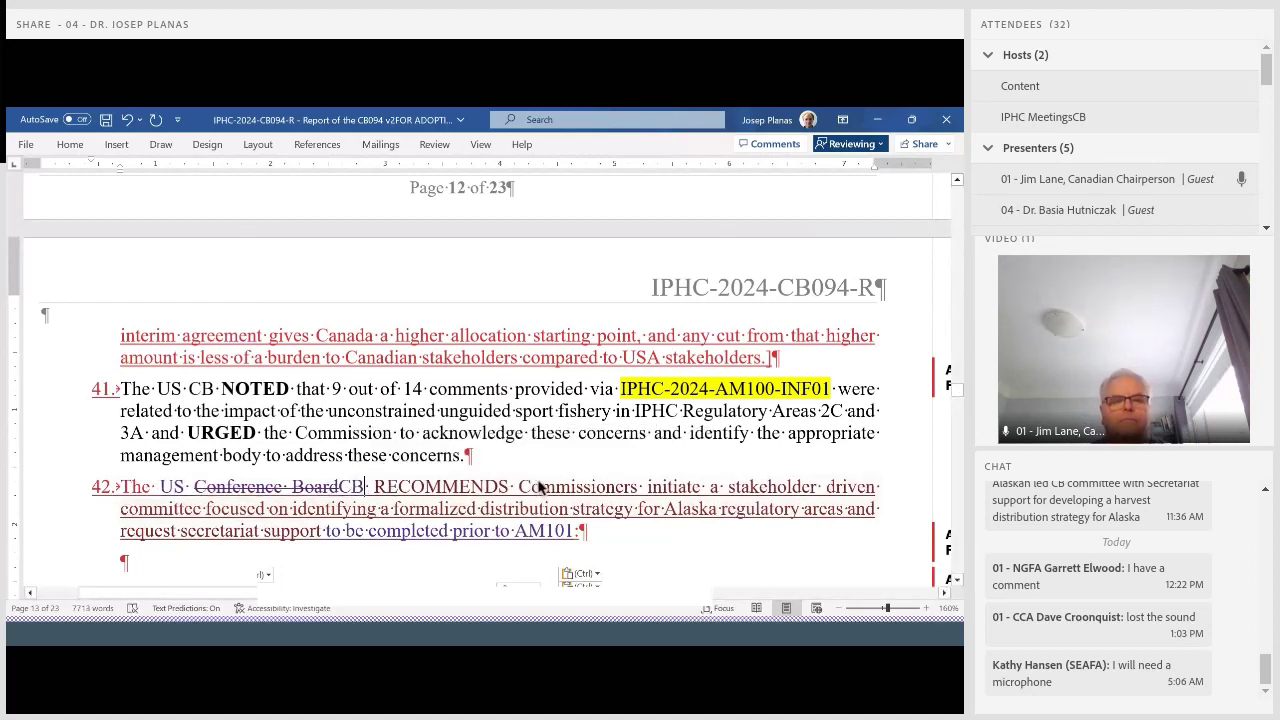
Review paragraph 42's sub-items and the IPHC Secretariat and Contracting Party fishery regulation proposals through paragraph 51.
scroll(540, 487, "down", 3)
scroll(545, 488, "down", 1)
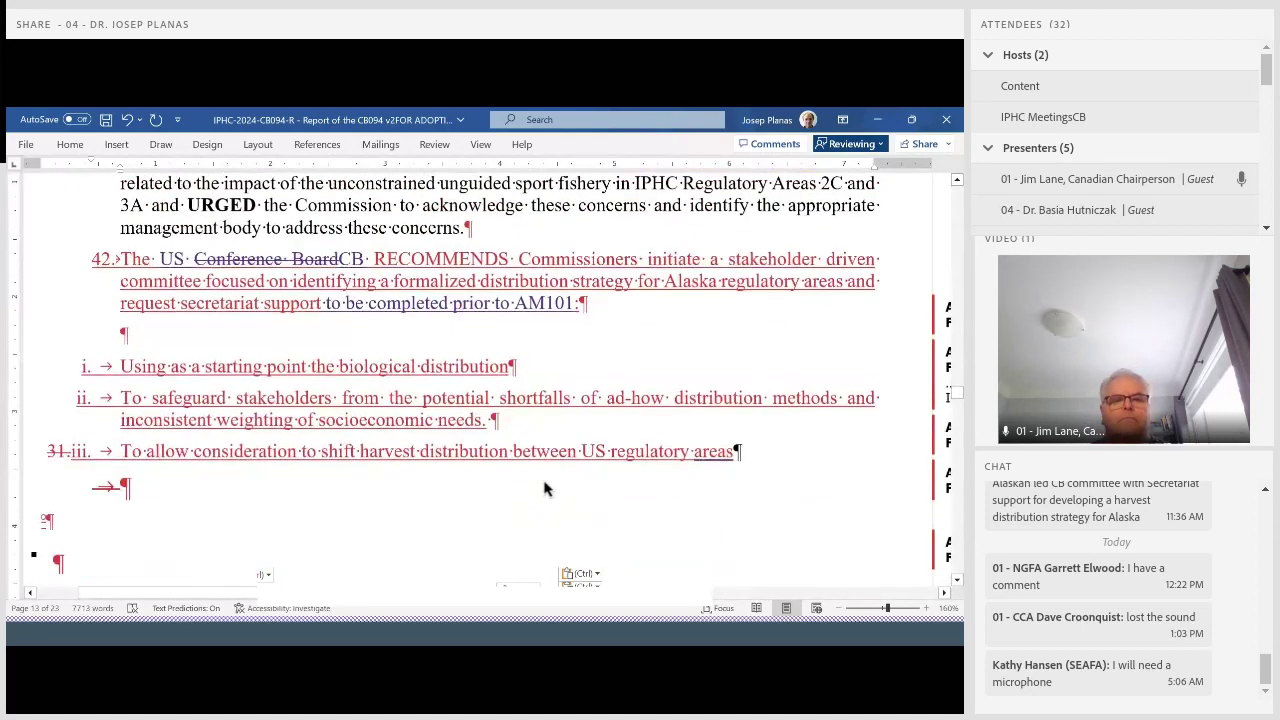
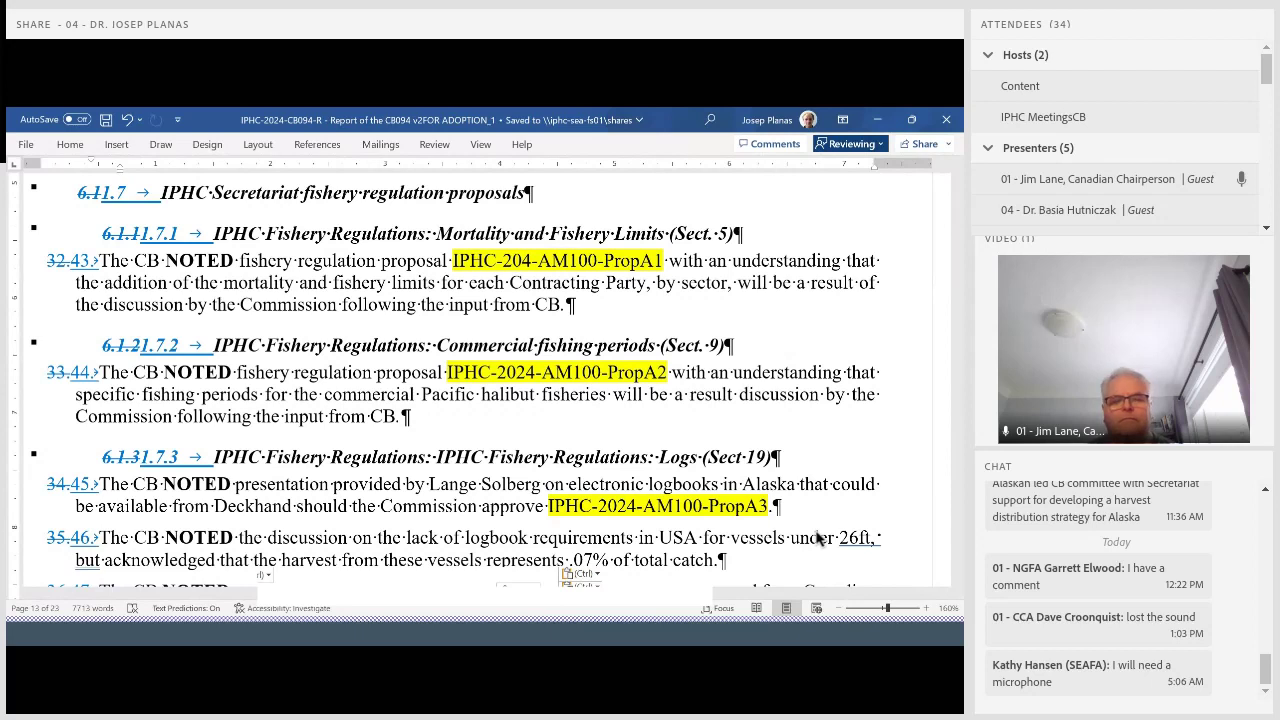
scroll(821, 541, "down", 1)
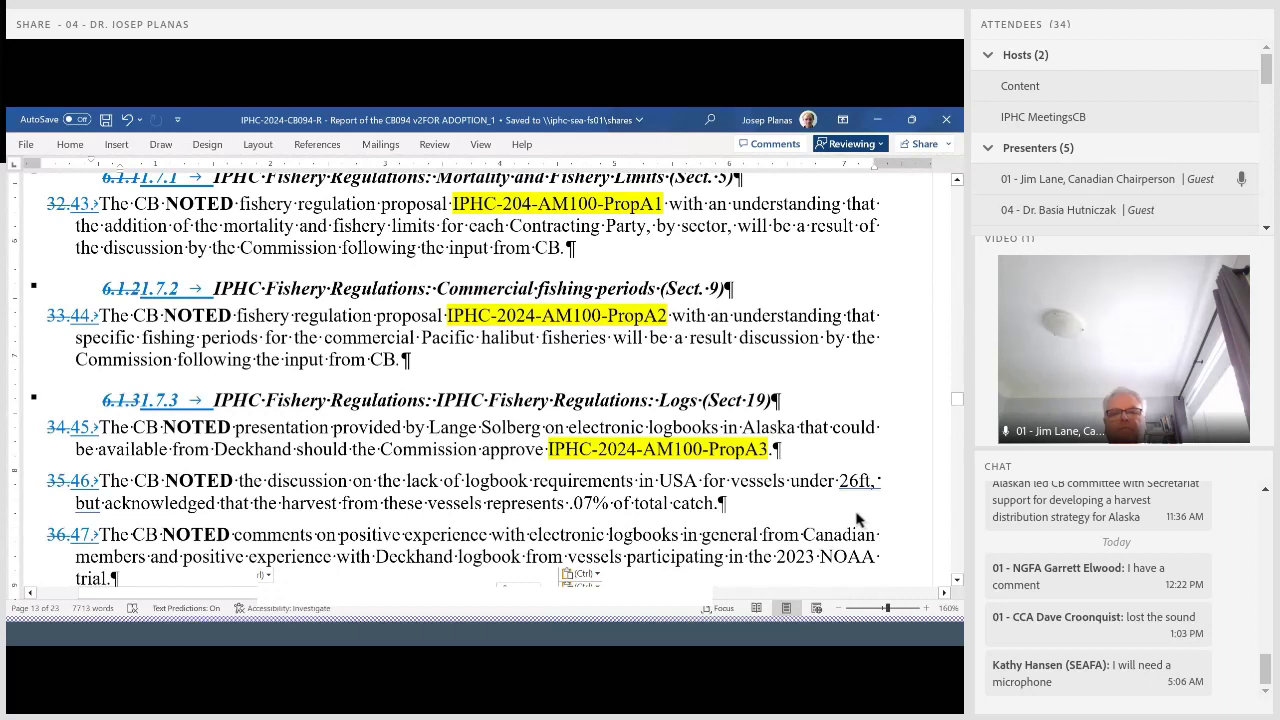
scroll(857, 519, "down", 1)
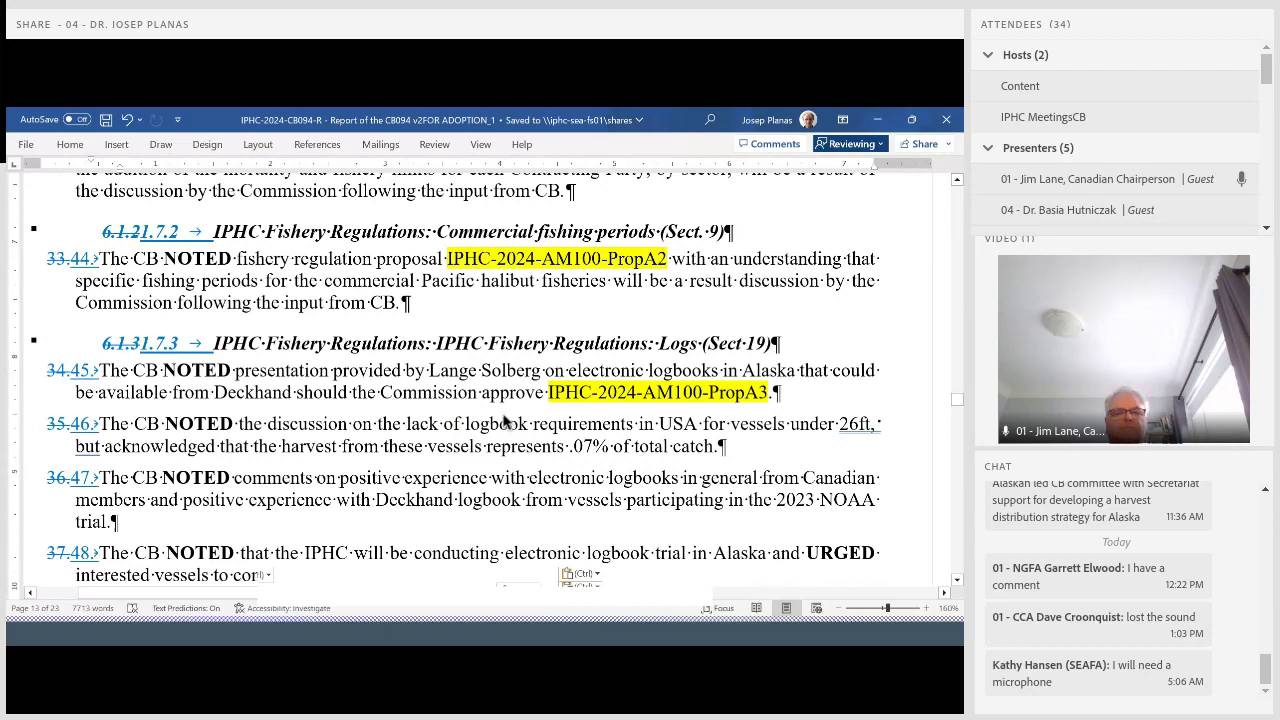
scroll(505, 422, "down", 1)
scroll(505, 422, "down", 1)
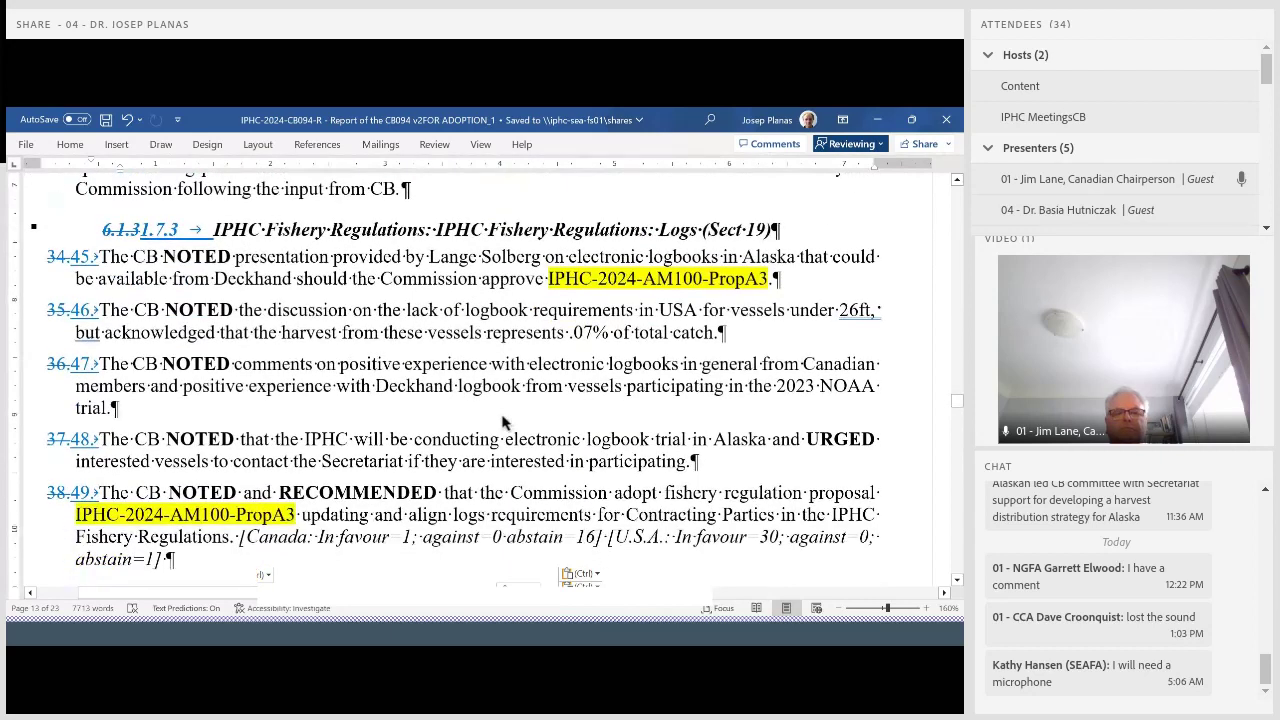
scroll(505, 422, "down", 10)
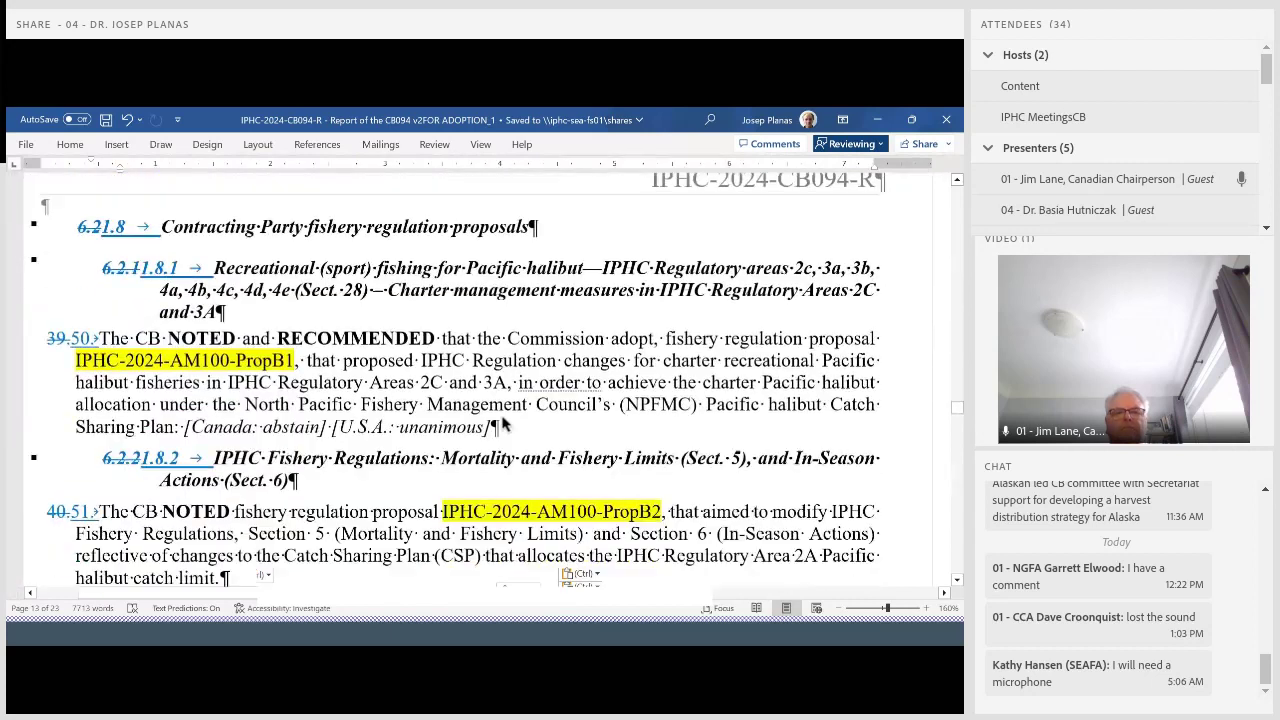
scroll(505, 425, "down", 1)
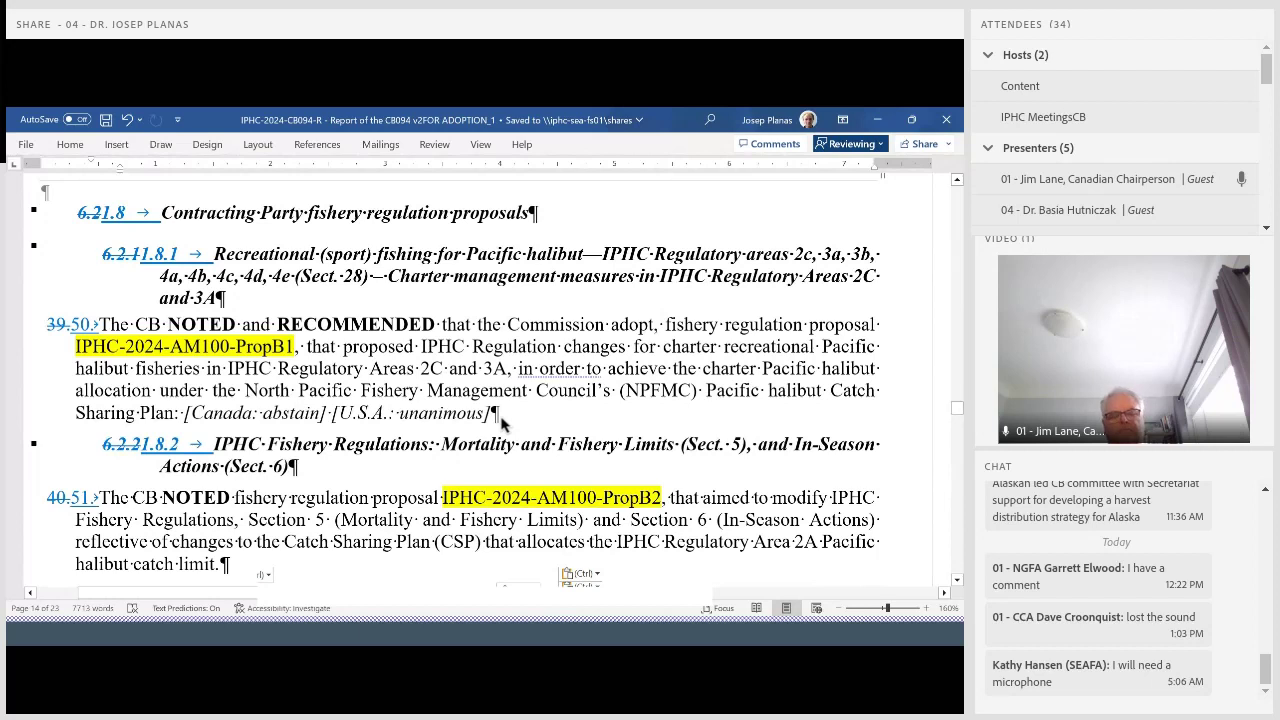
Insert "does not" before "create a conservation concern" in paragraph 53 and save the report.
scroll(501, 423, "down", 1)
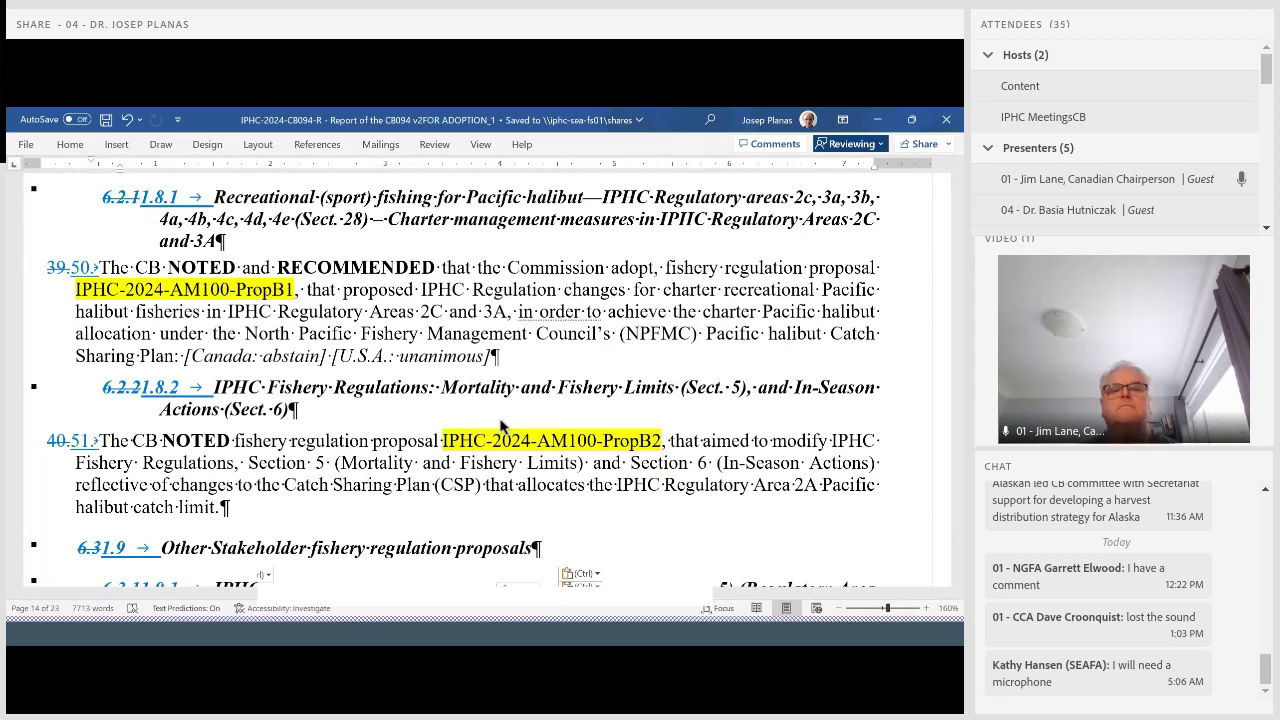
scroll(503, 425, "down", 10)
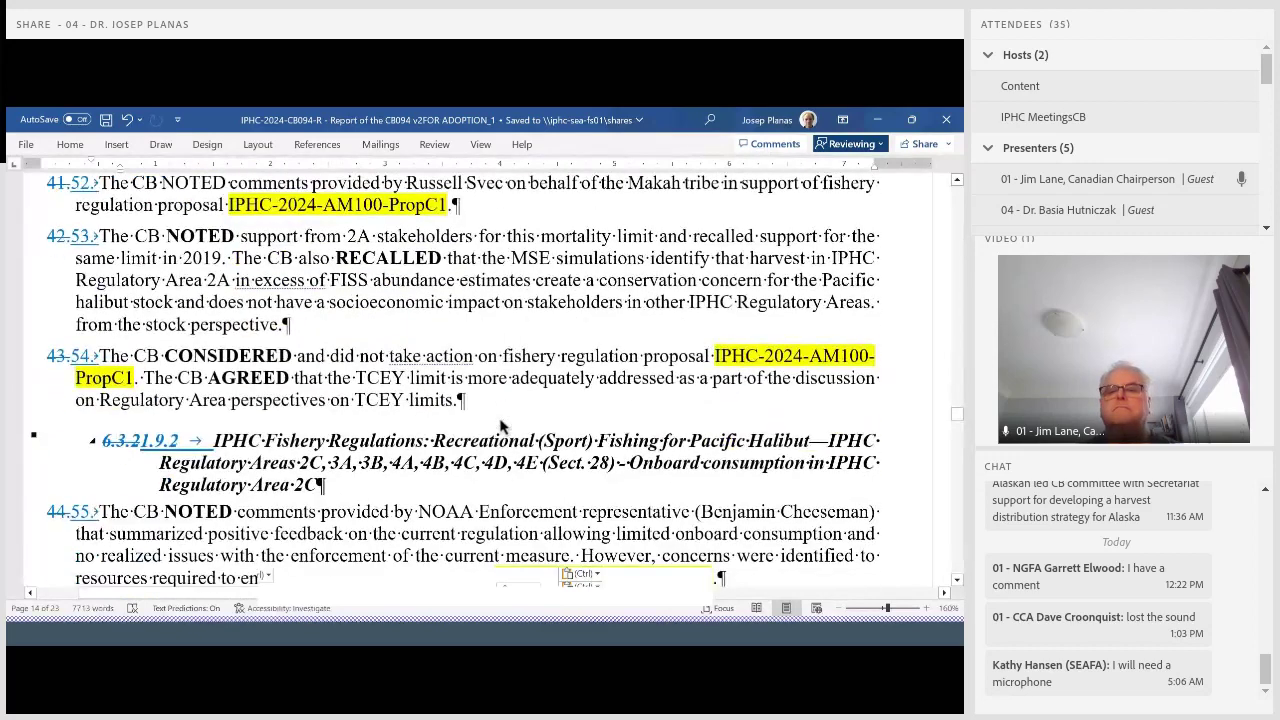
left_click(957, 580)
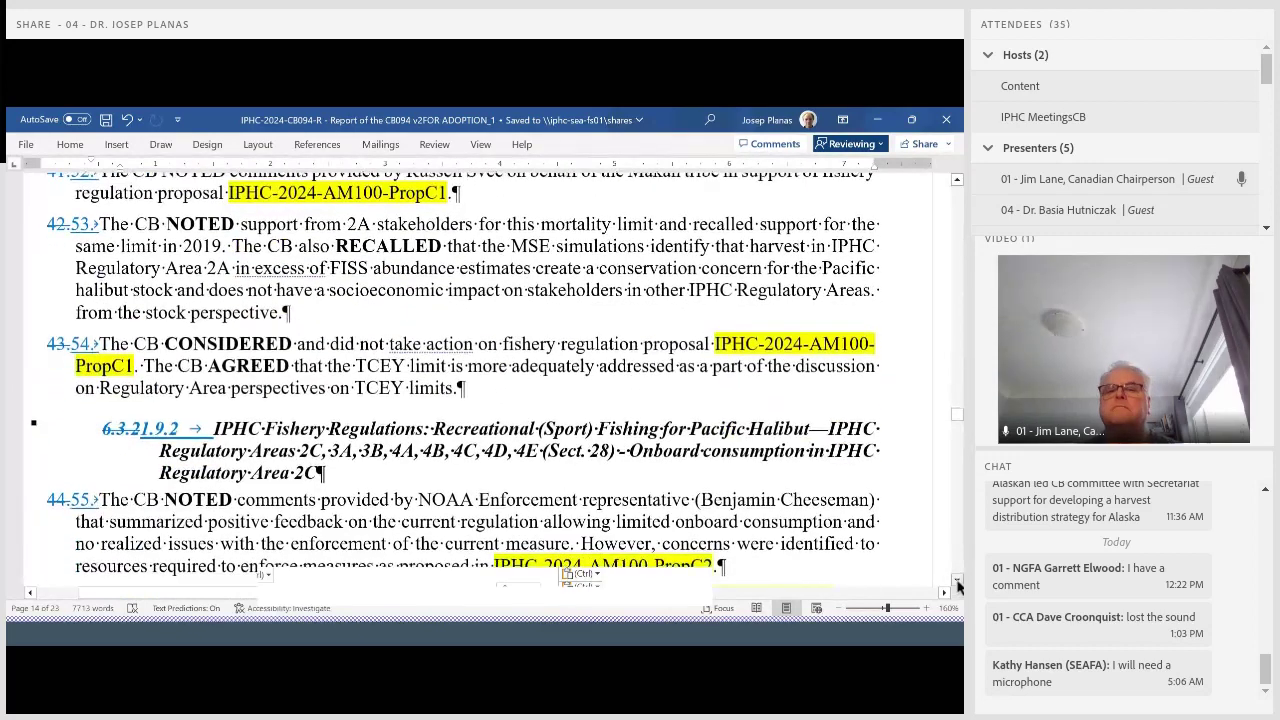
left_click(957, 583)
left_click(957, 583)
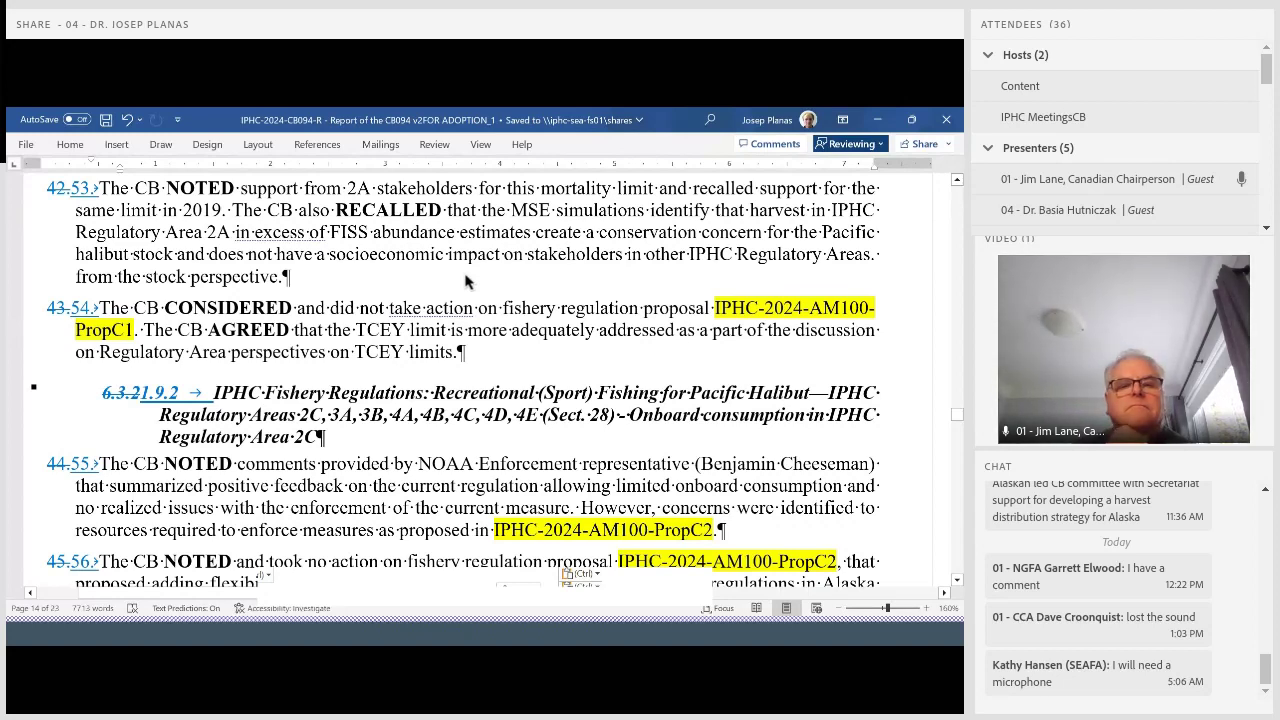
left_click(535, 233)
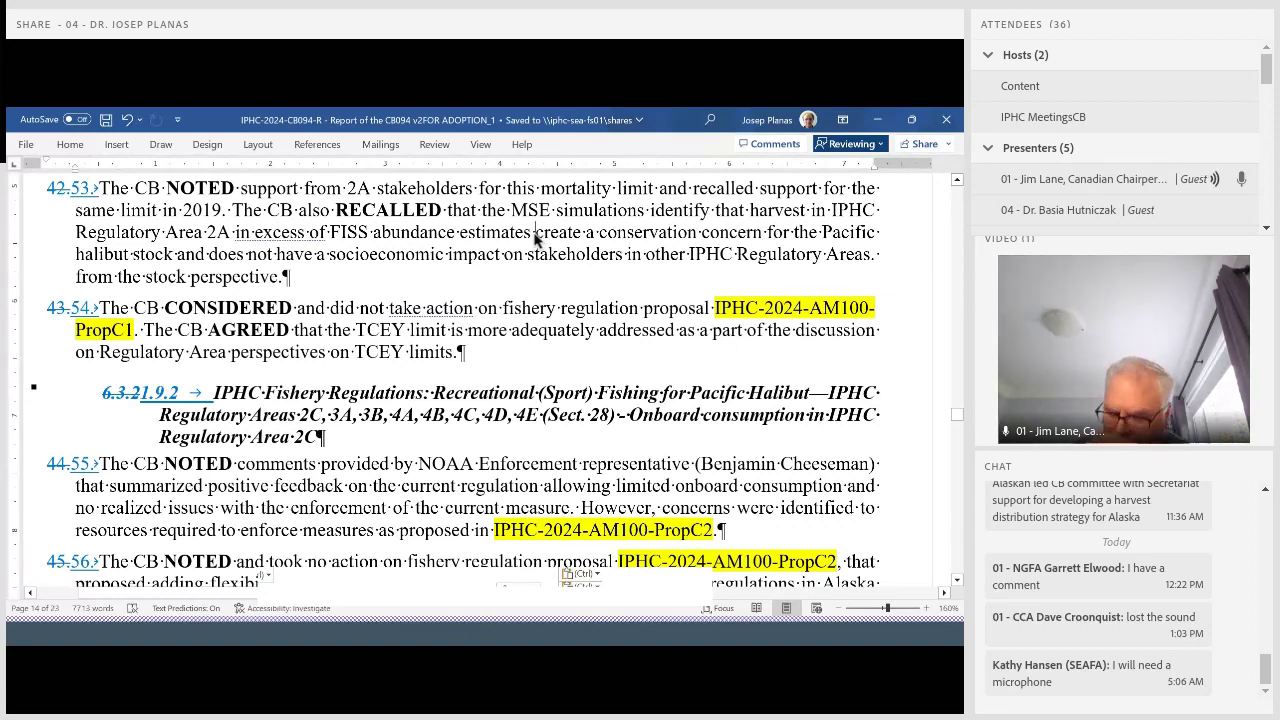
type("doe")
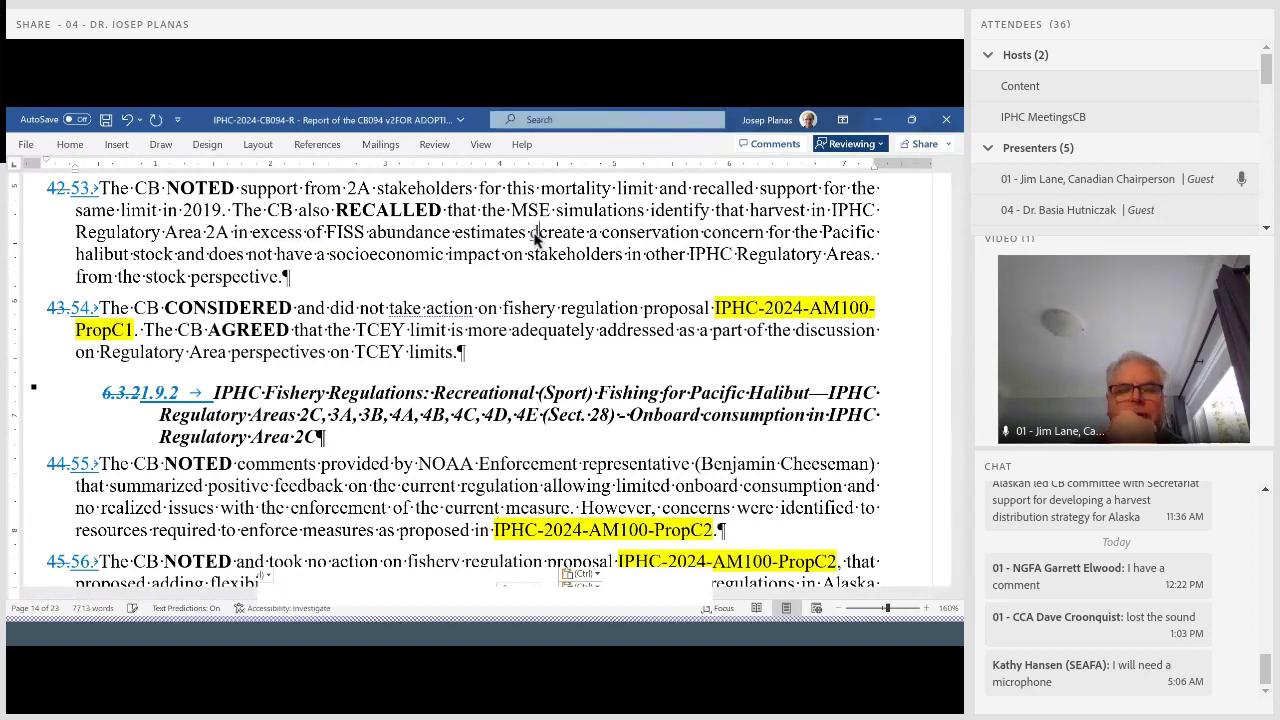
type("s not")
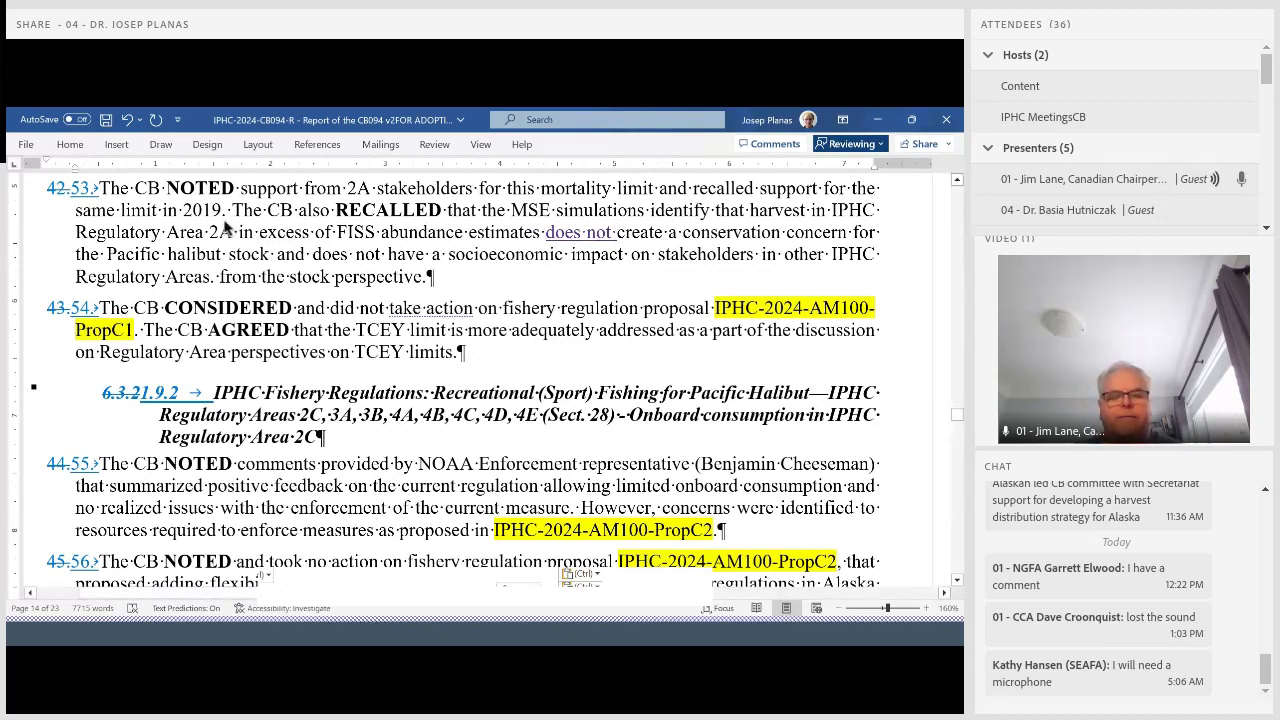
left_click(104, 119)
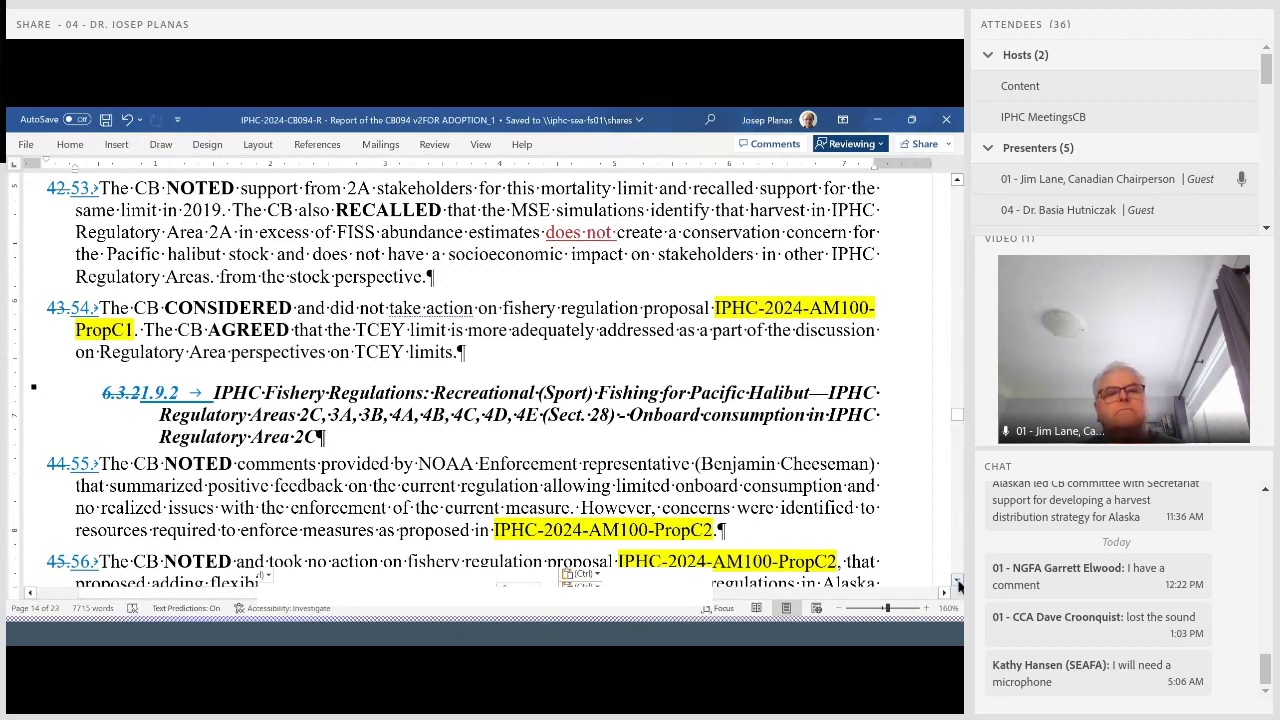
Delete "from the stock perspective" from the end of paragraph 53 and add a sentence on Canadian CB members' objections to an allocation.
left_click_drag(221, 280, 366, 288)
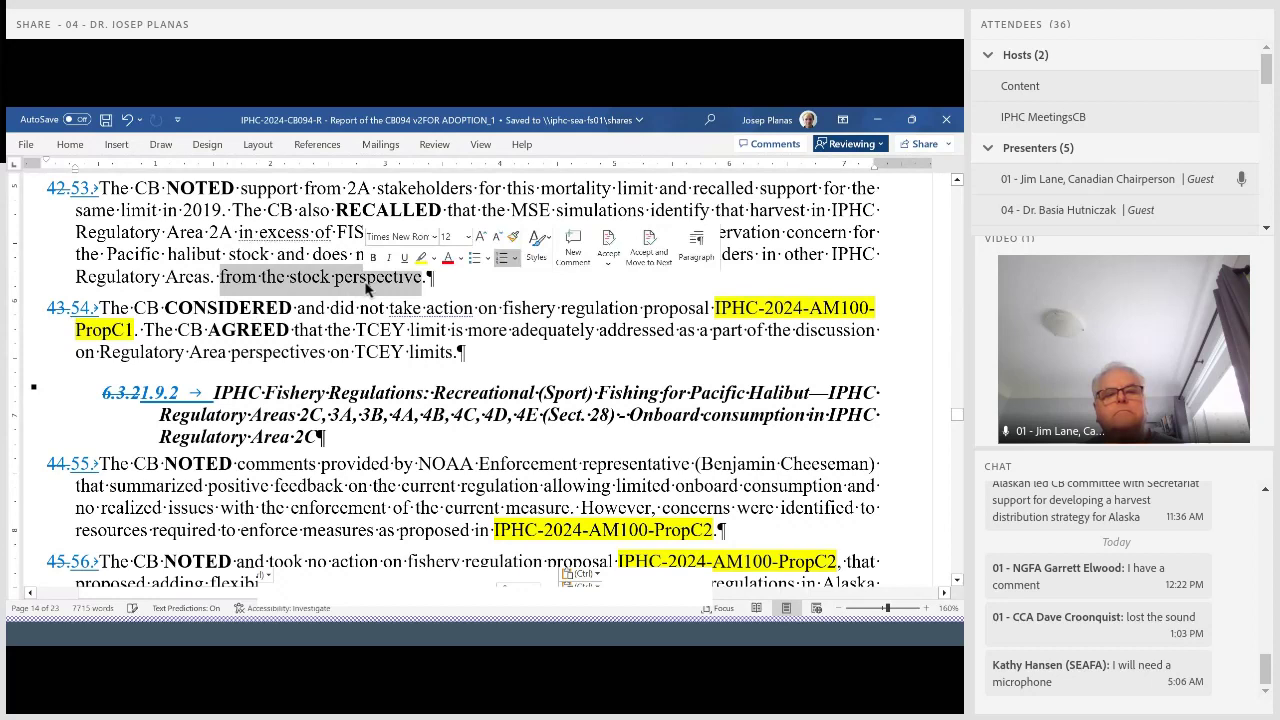
key("Delete")
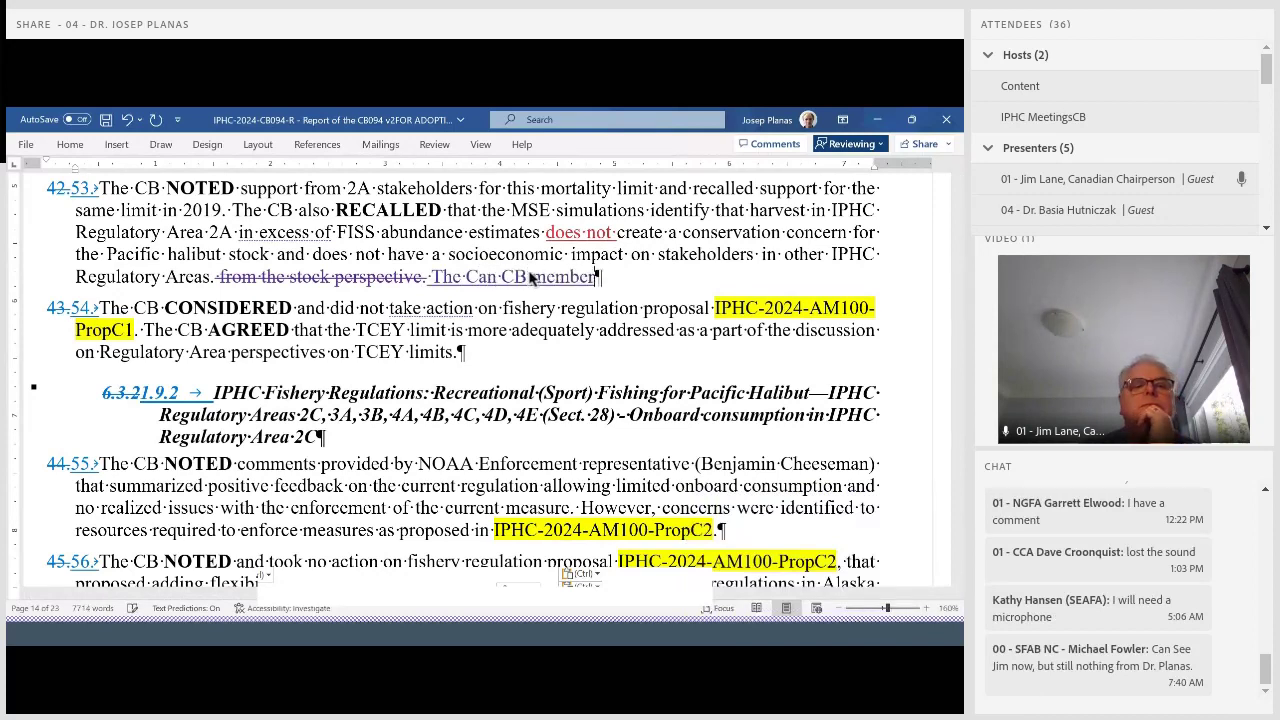
type("s objec")
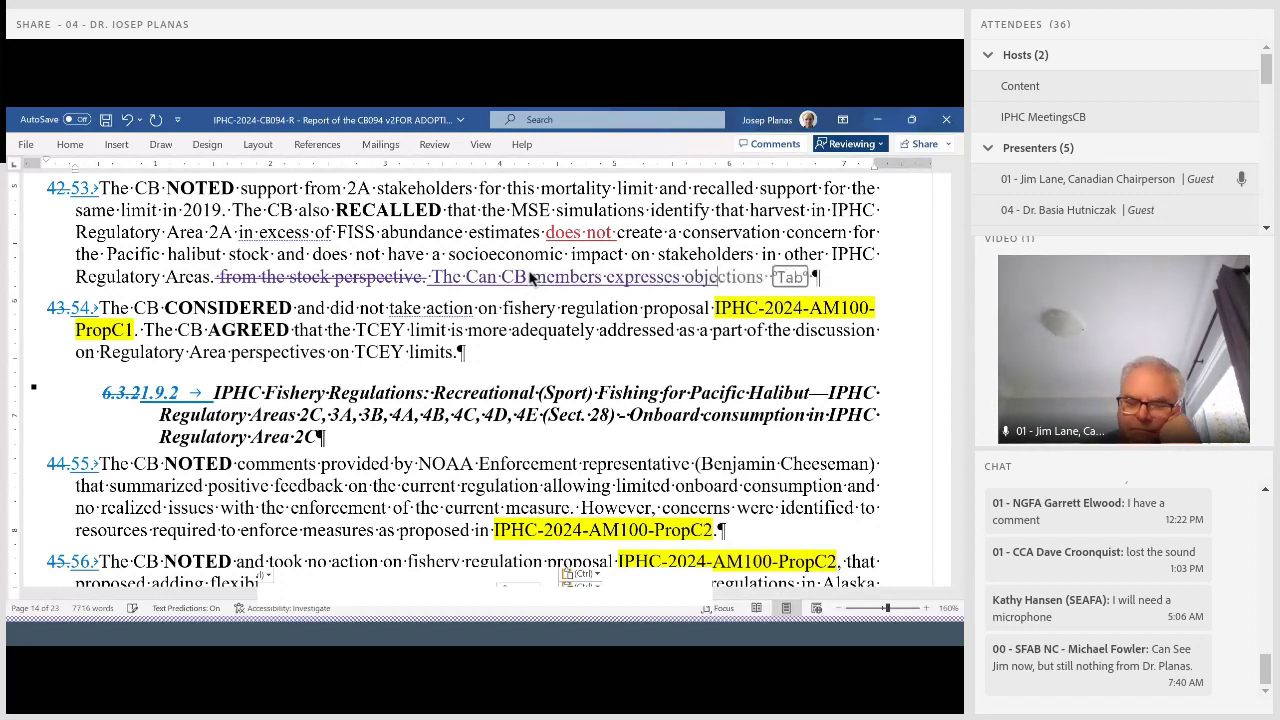
key("Tab")
type("to an allocation")
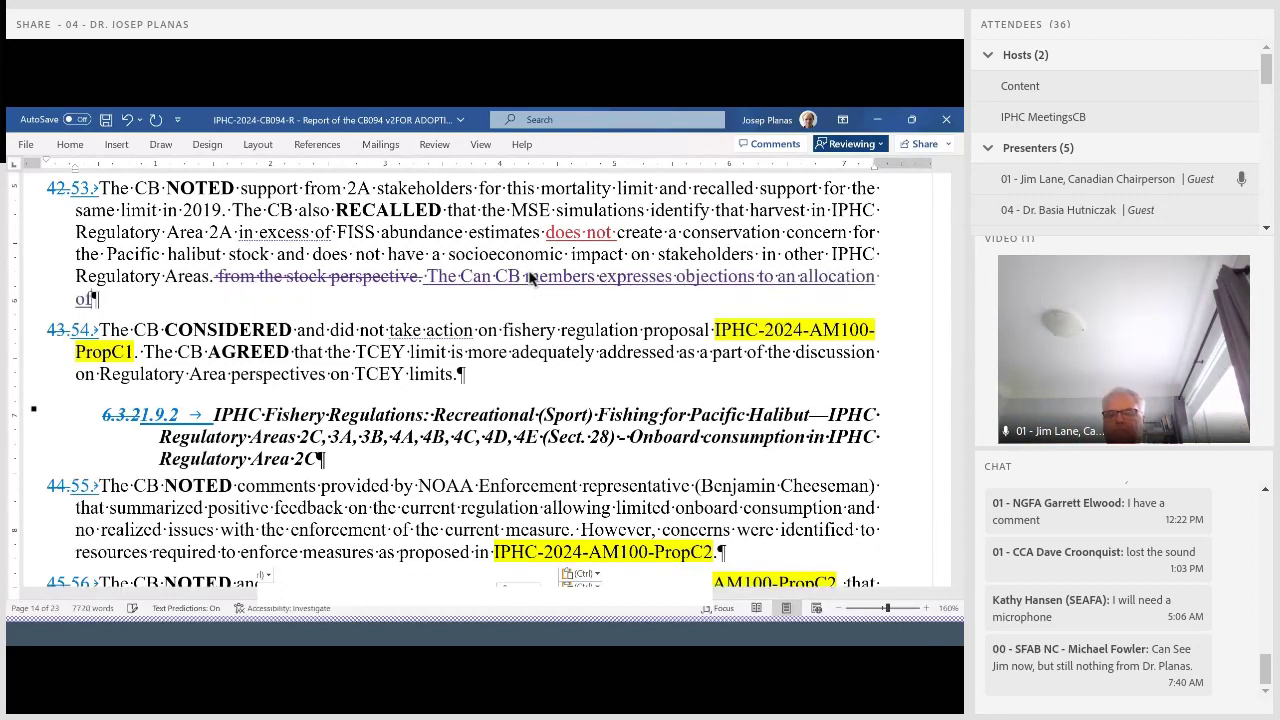
type(" of ba")
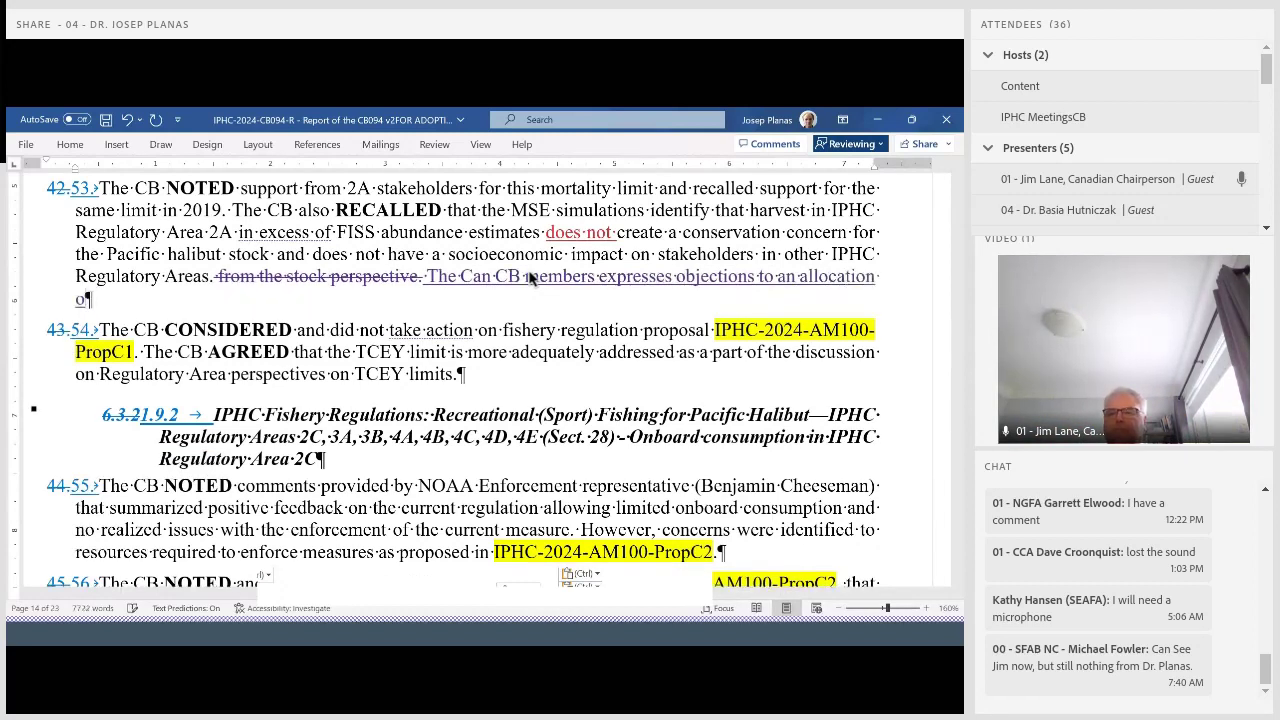
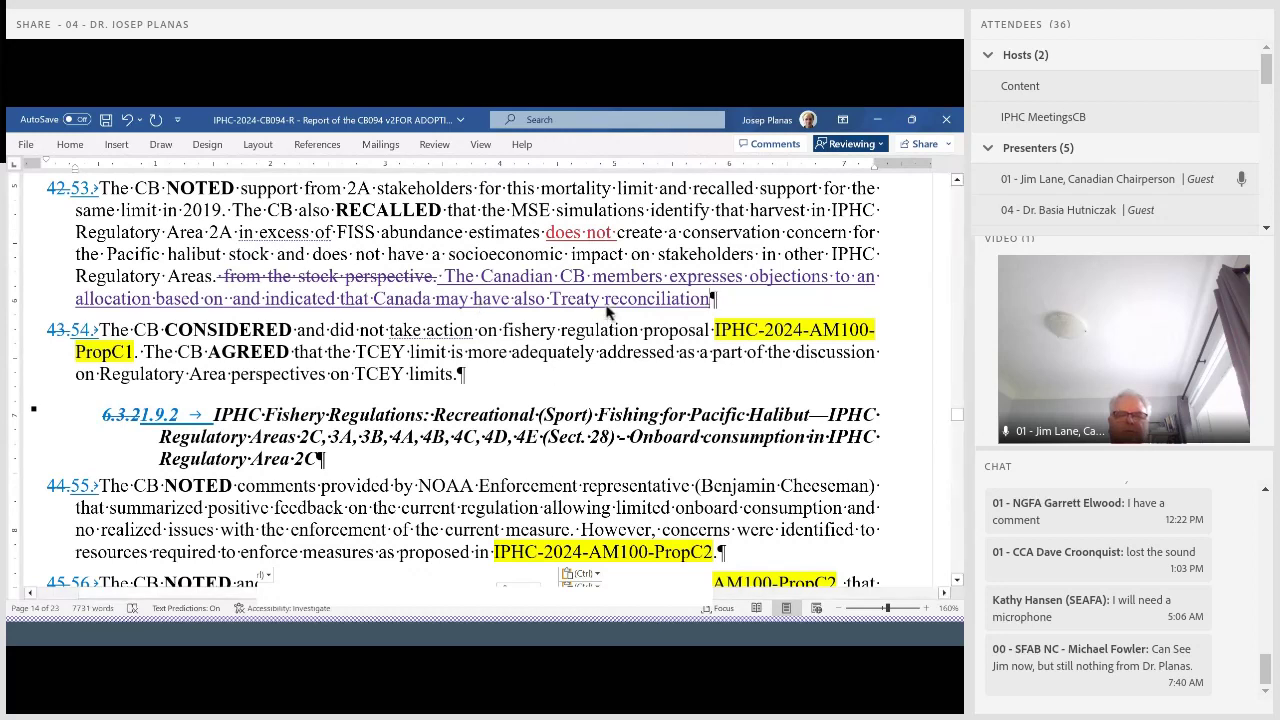
Reduce the sentence added to paragraph 53 to "Canada may have also Treaty and reconciliation obligations.".
type("and")
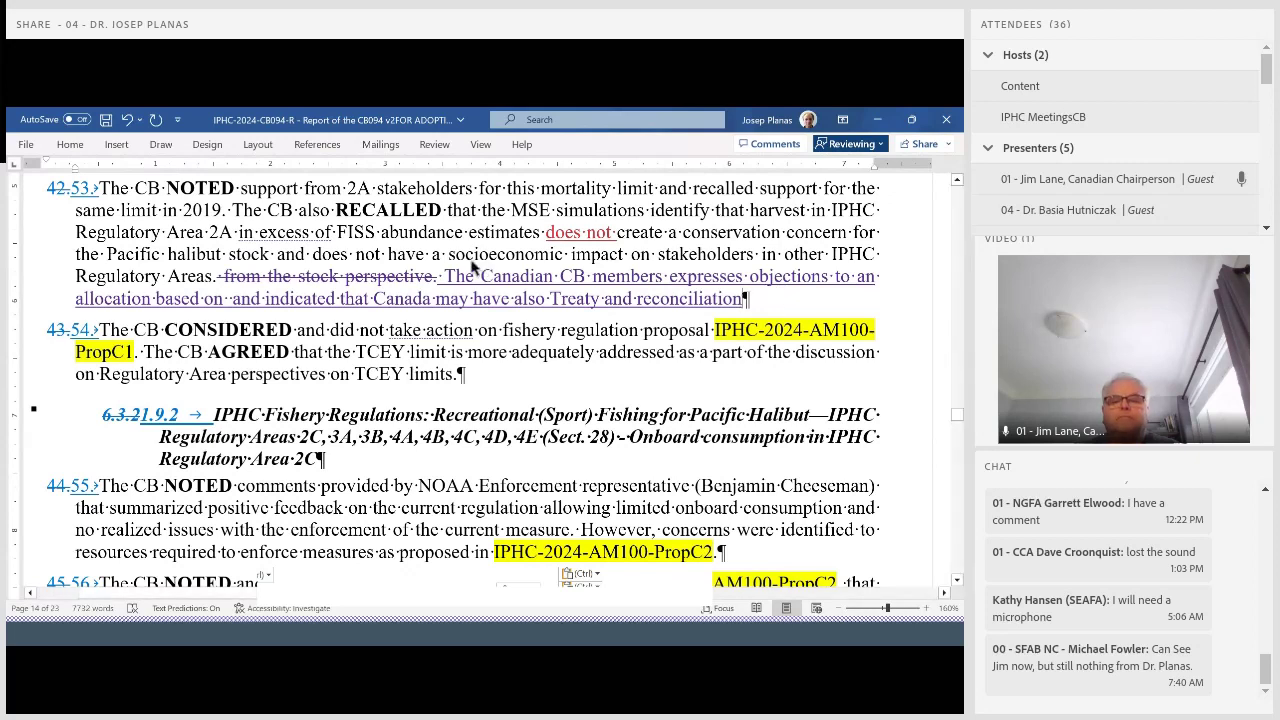
left_click_drag(445, 278, 380, 302)
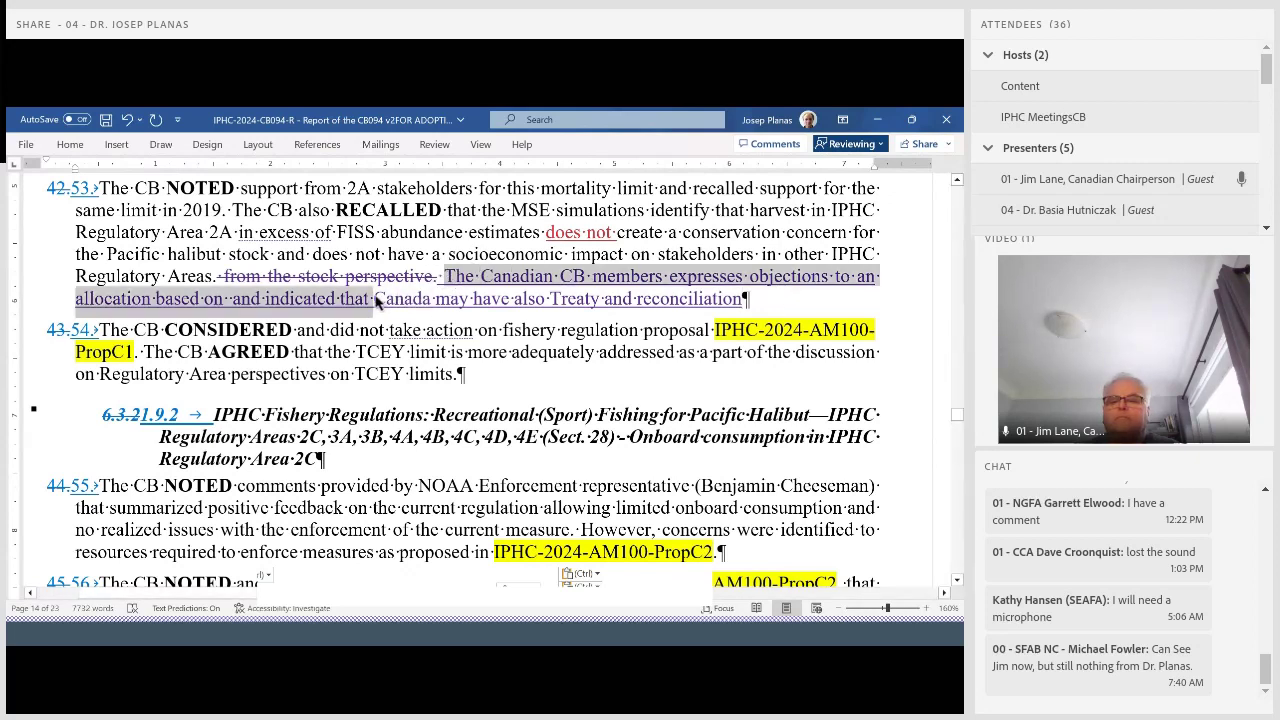
key("Delete")
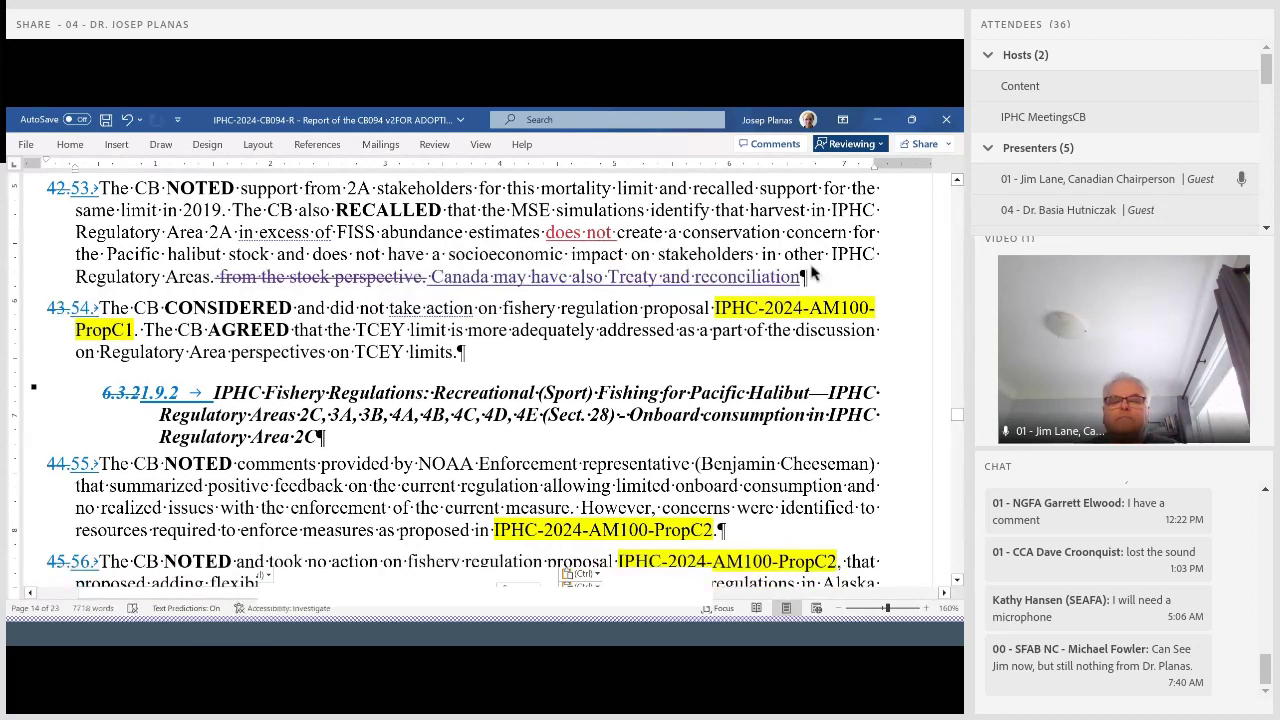
left_click(815, 282)
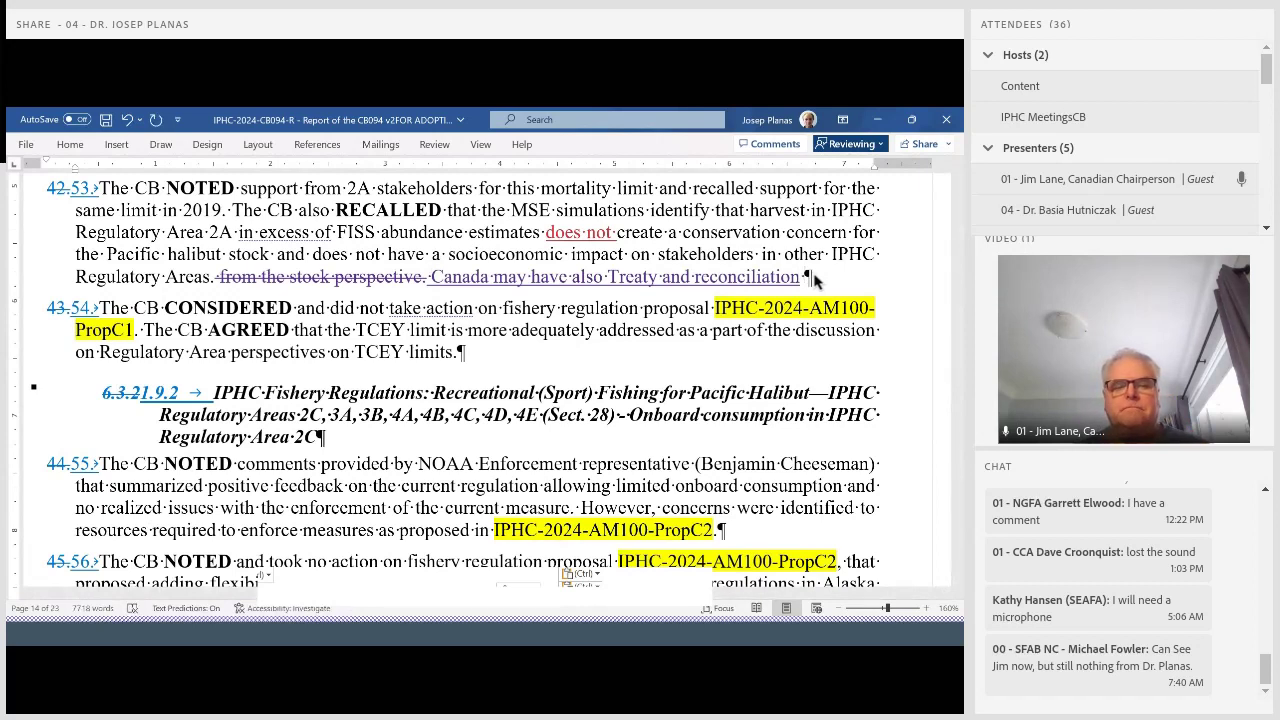
type("obligations")
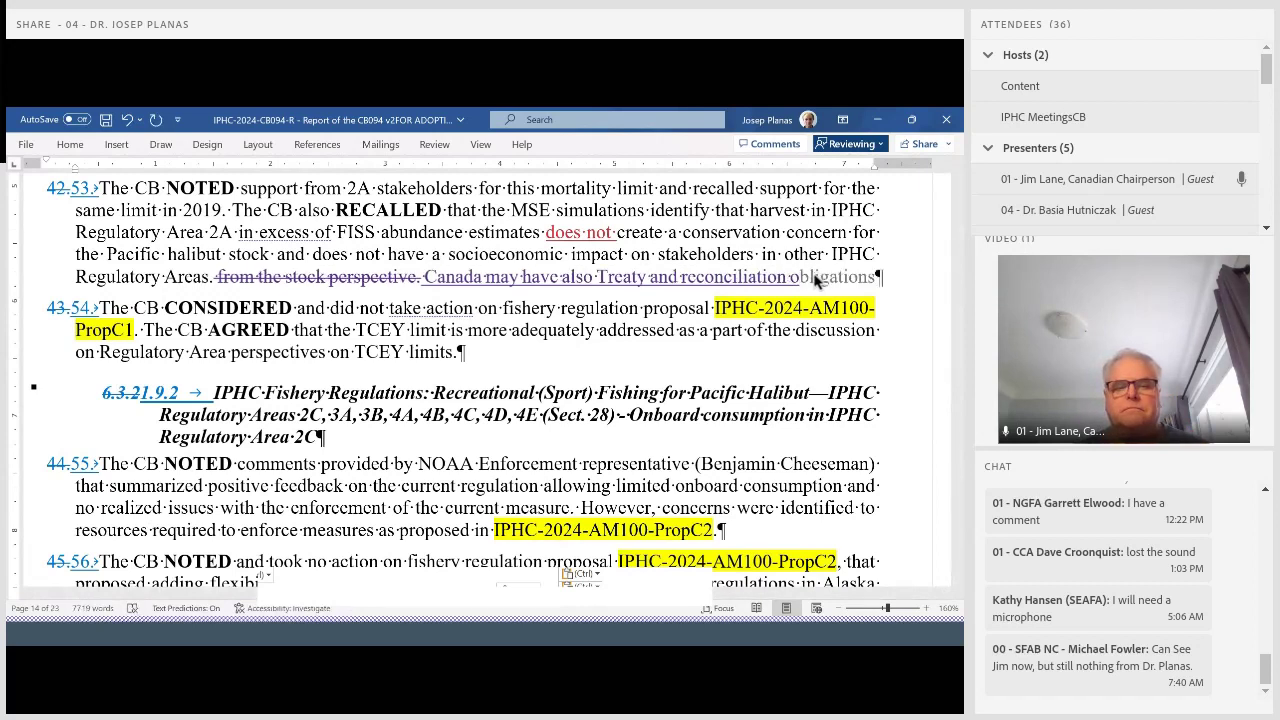
key("Tab")
type(".")
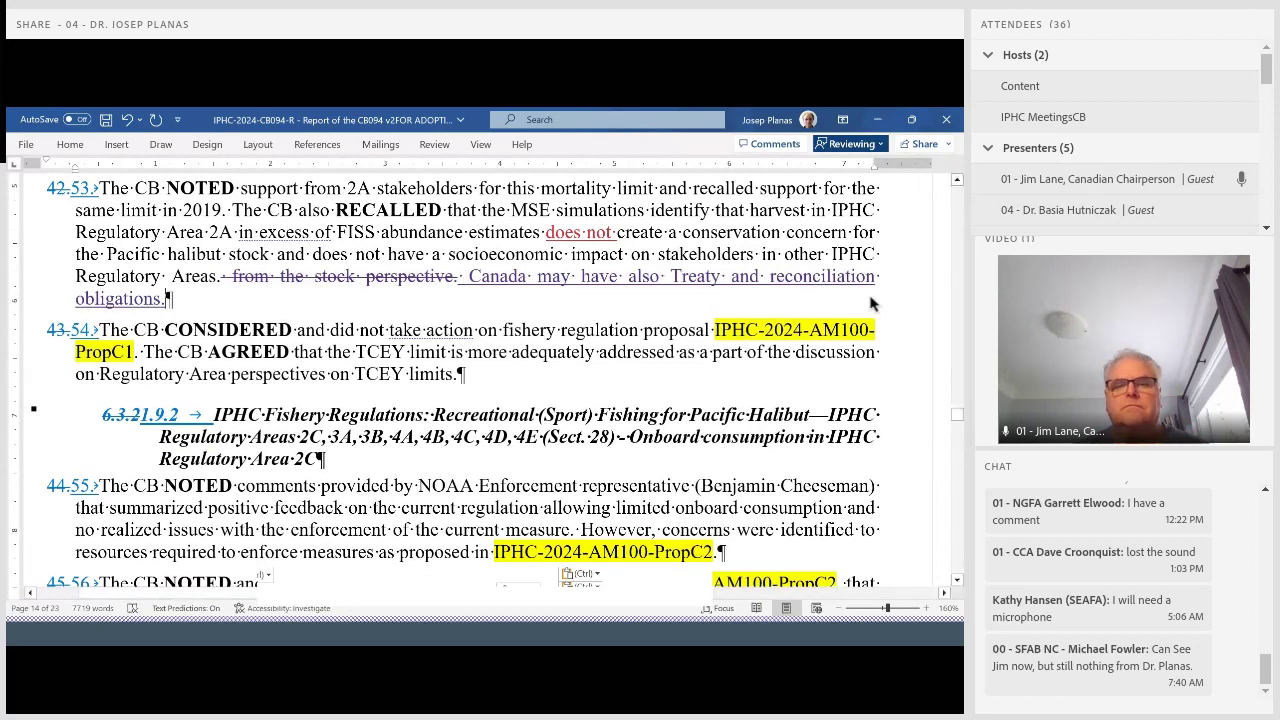
Review paragraphs 54 to 63, covering the PropC1 and PropC2 proposals, incidental catch and other business.
scroll(661, 355, "down", 1)
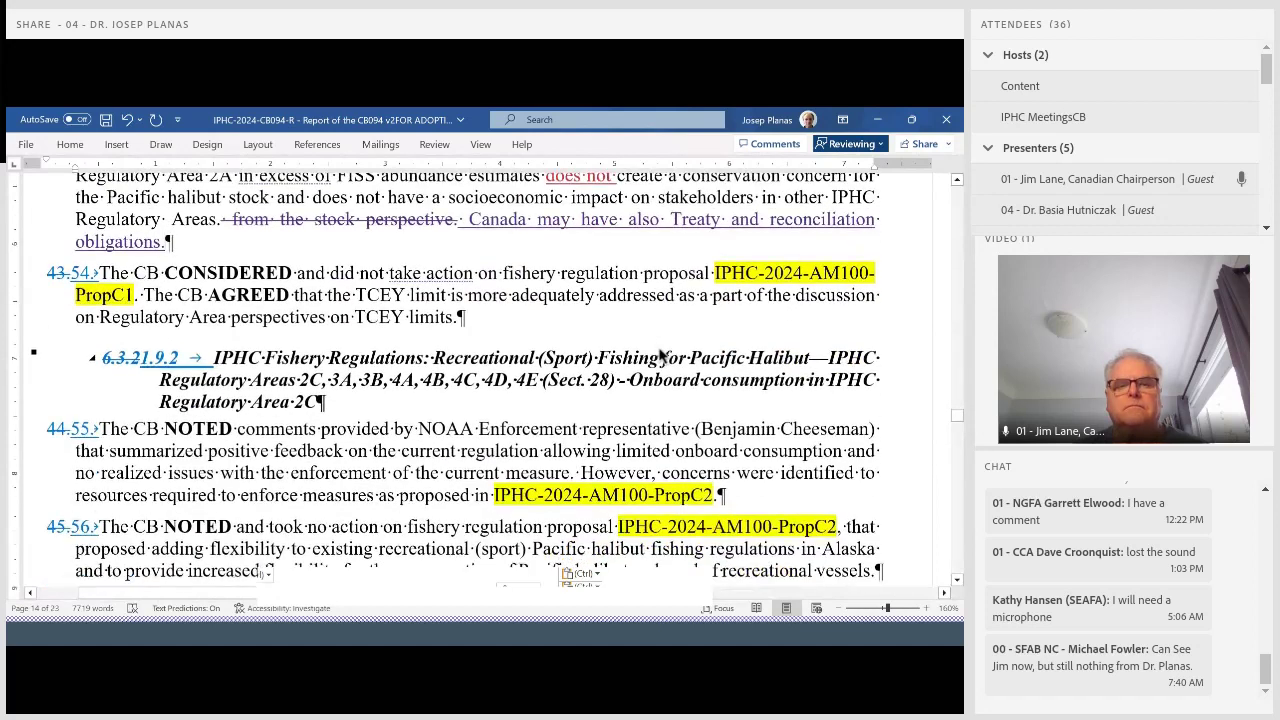
scroll(661, 355, "down", 1)
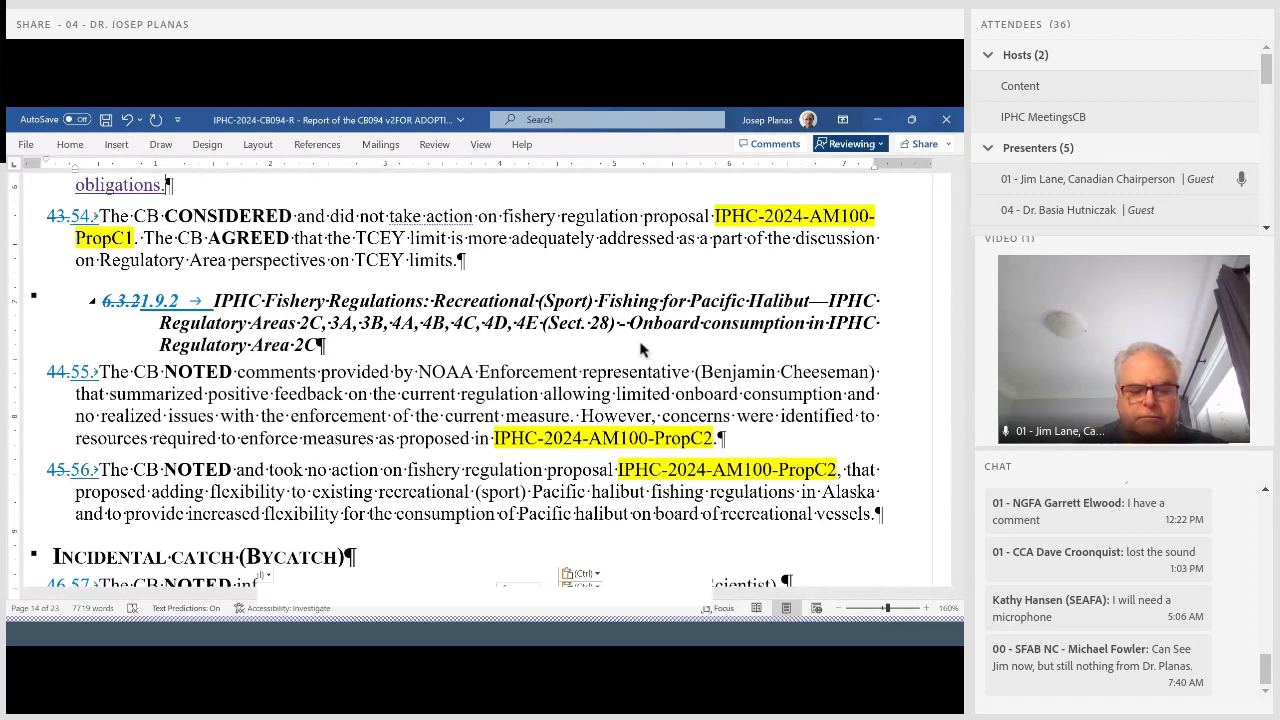
left_click(957, 583)
left_click(957, 583)
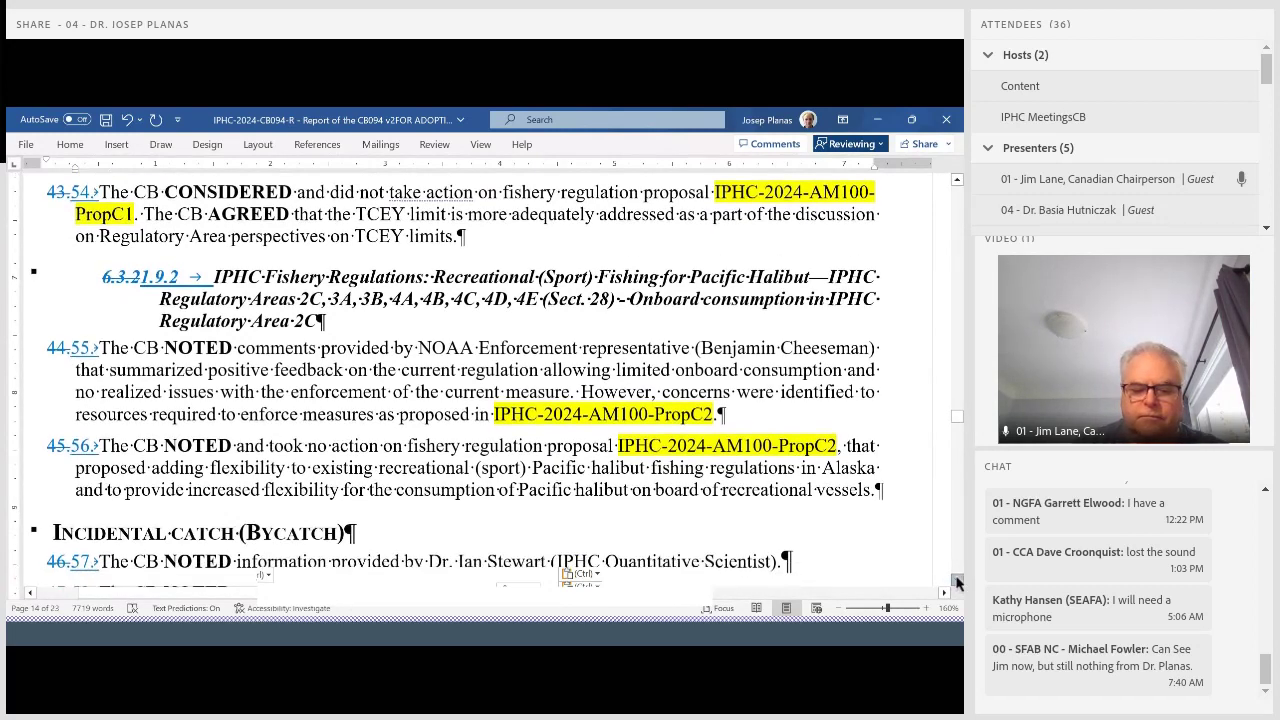
left_click(957, 583)
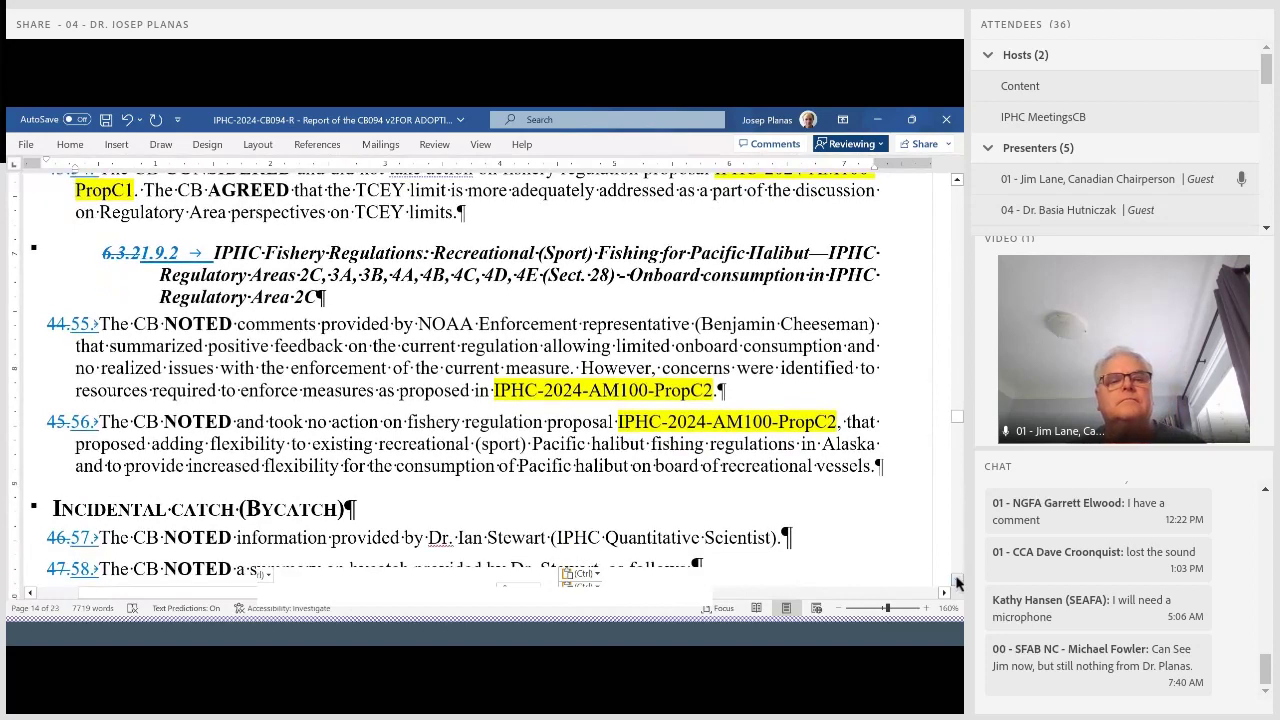
left_click(957, 583)
left_click(957, 583)
left_click(957, 583)
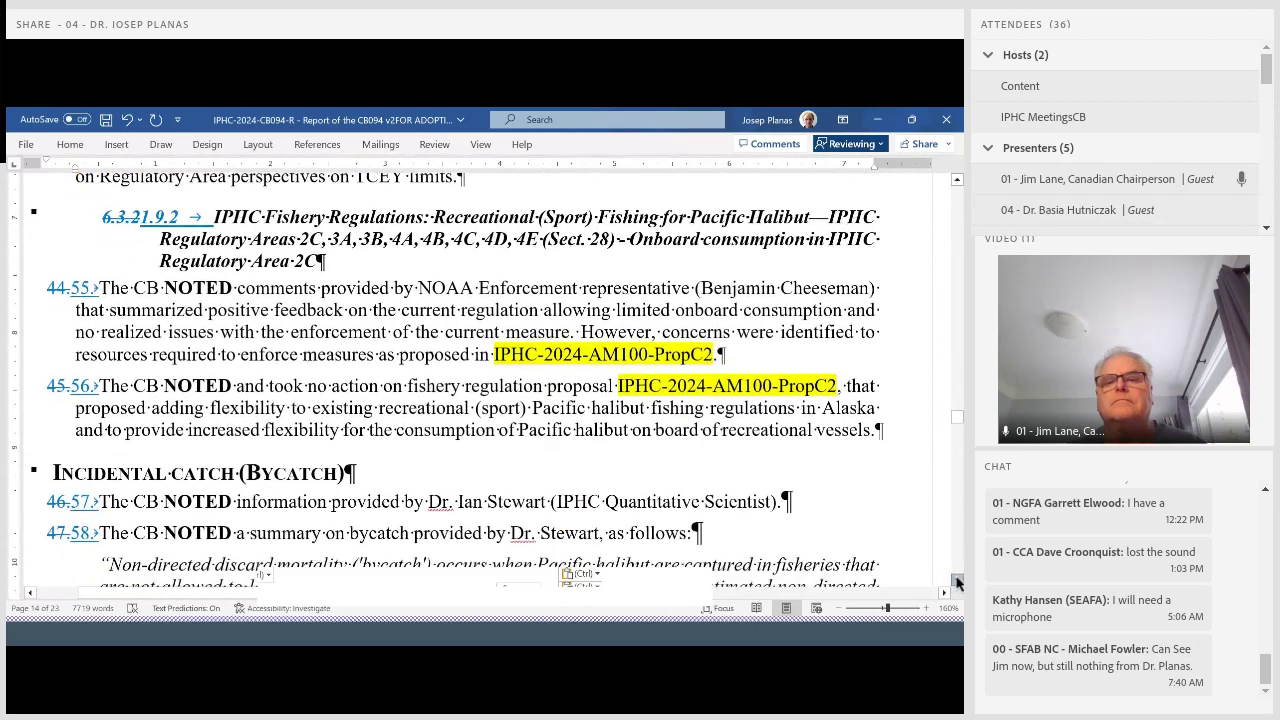
left_click(957, 583)
left_click(957, 583)
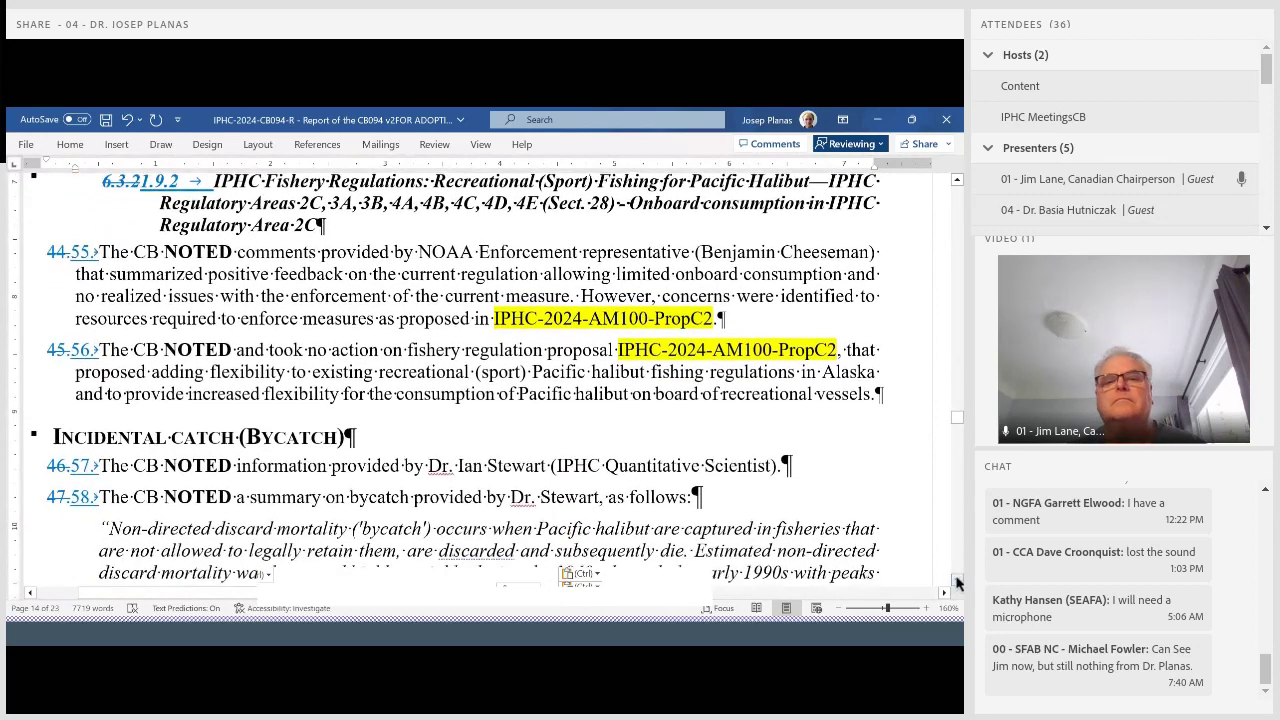
left_click_drag(957, 583, 957, 583)
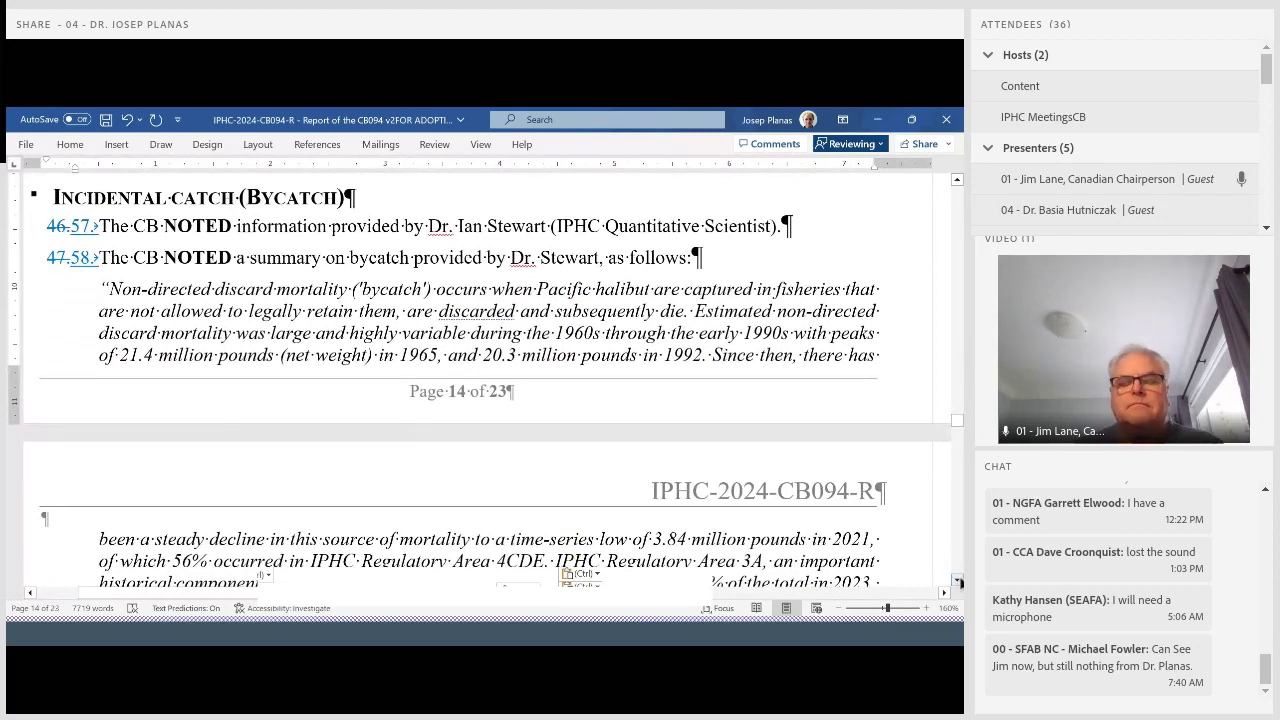
left_click(957, 583)
left_click(957, 583)
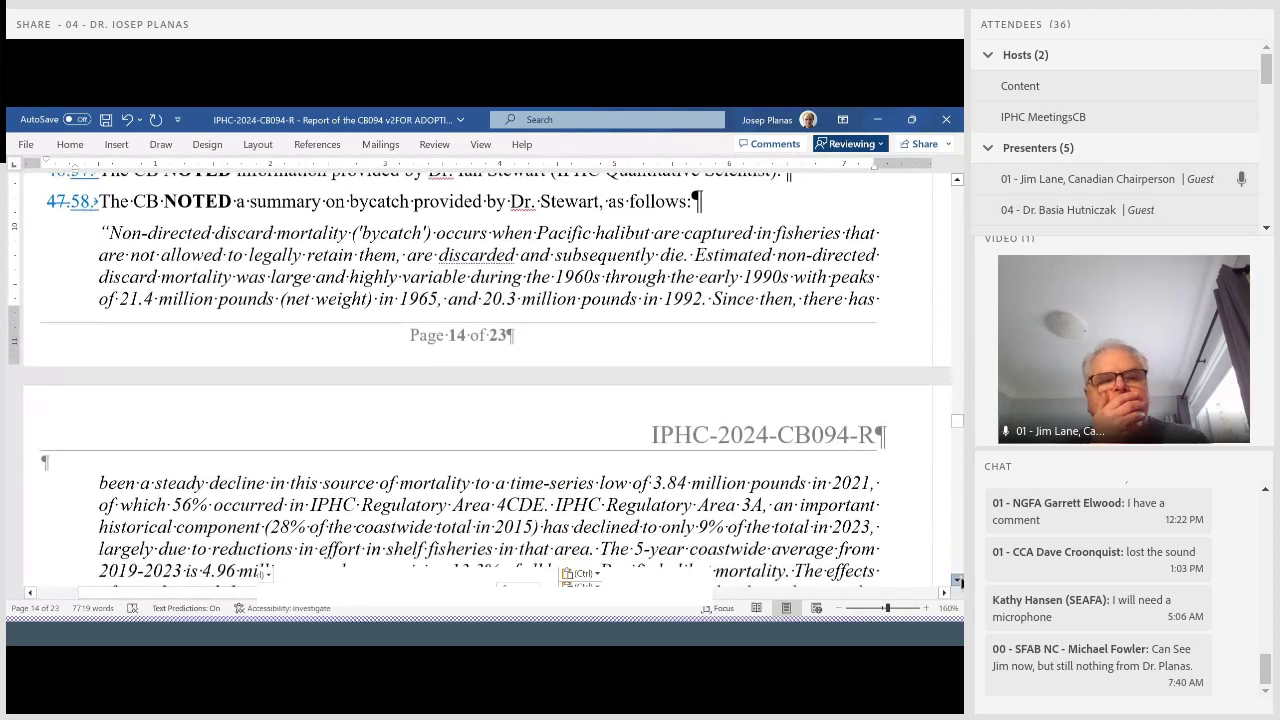
left_click(957, 583)
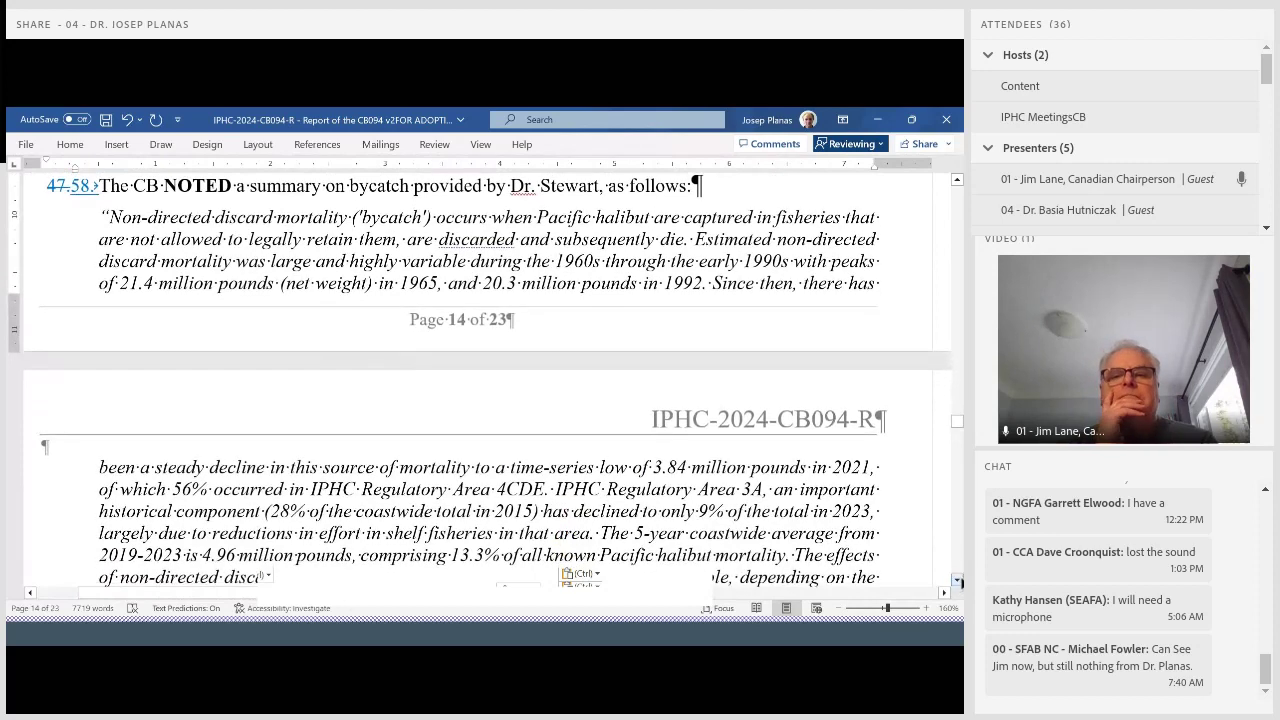
left_click(957, 581)
left_click(957, 581)
scroll(957, 581, "down", 10)
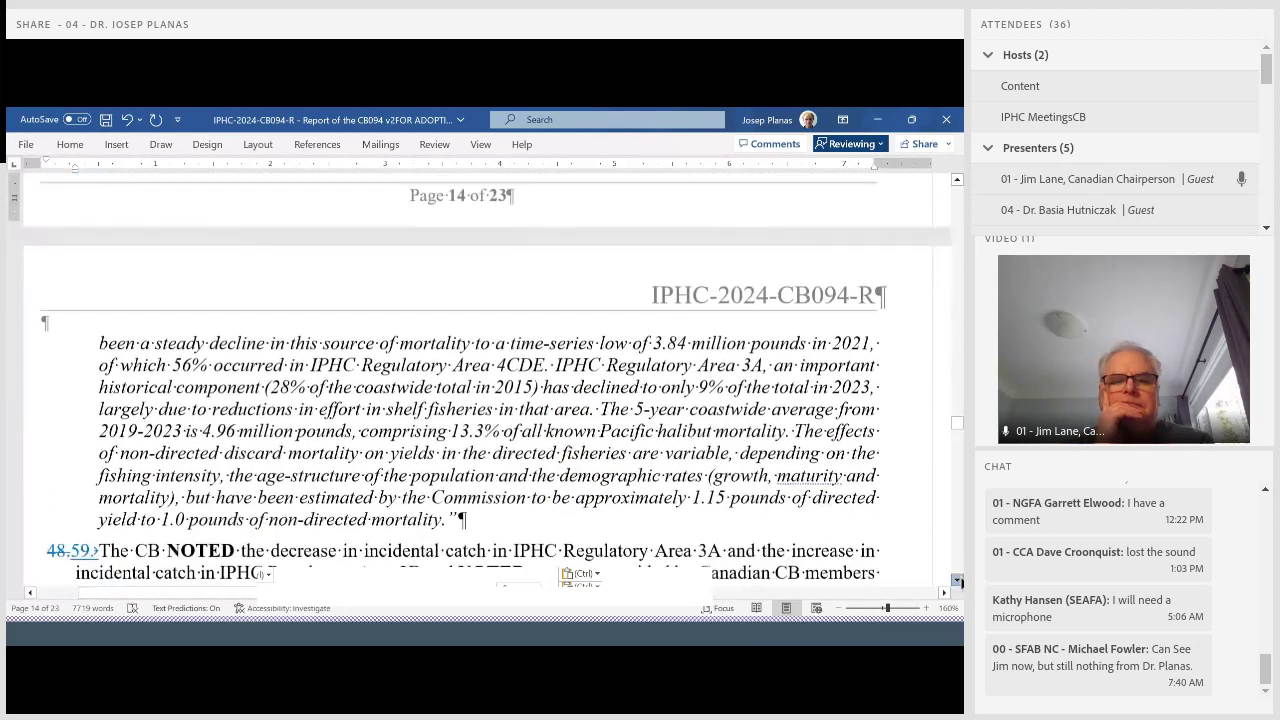
scroll(957, 581, "down", 2)
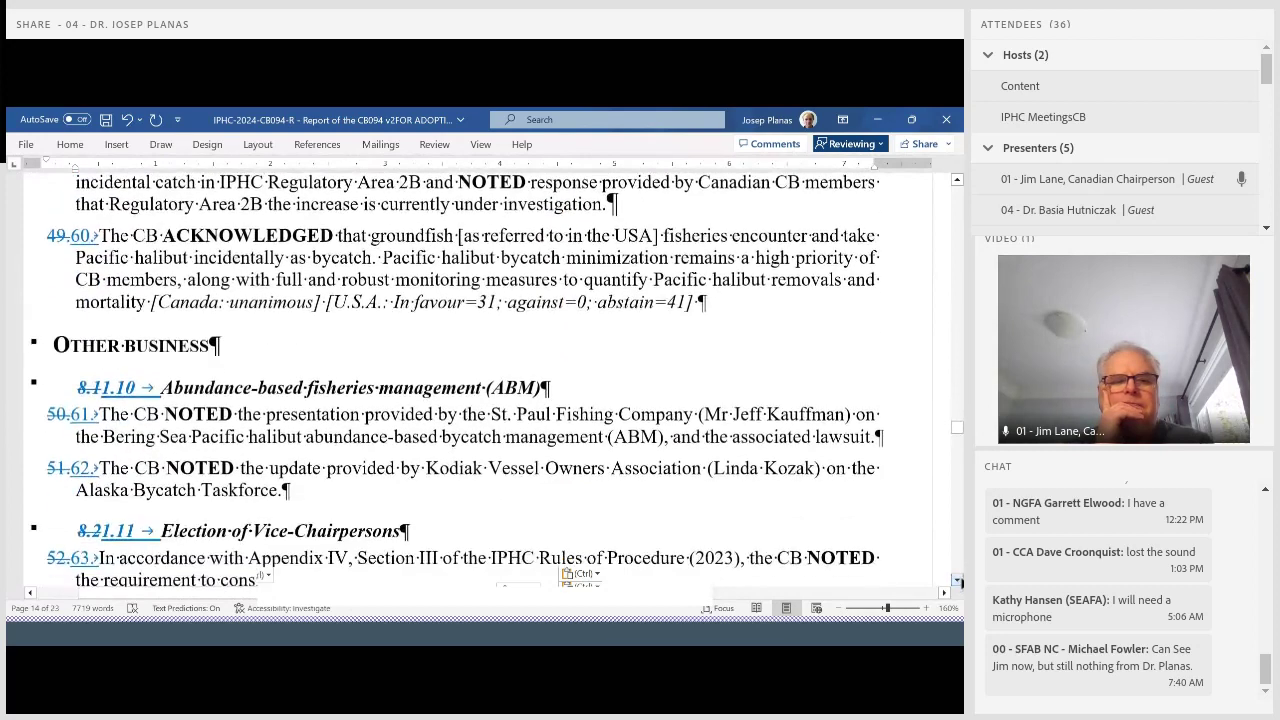
Strike the "1" from the U.S.A. abstention count in paragraph 60 so the vote record reads "abstain=4".
left_click(957, 179)
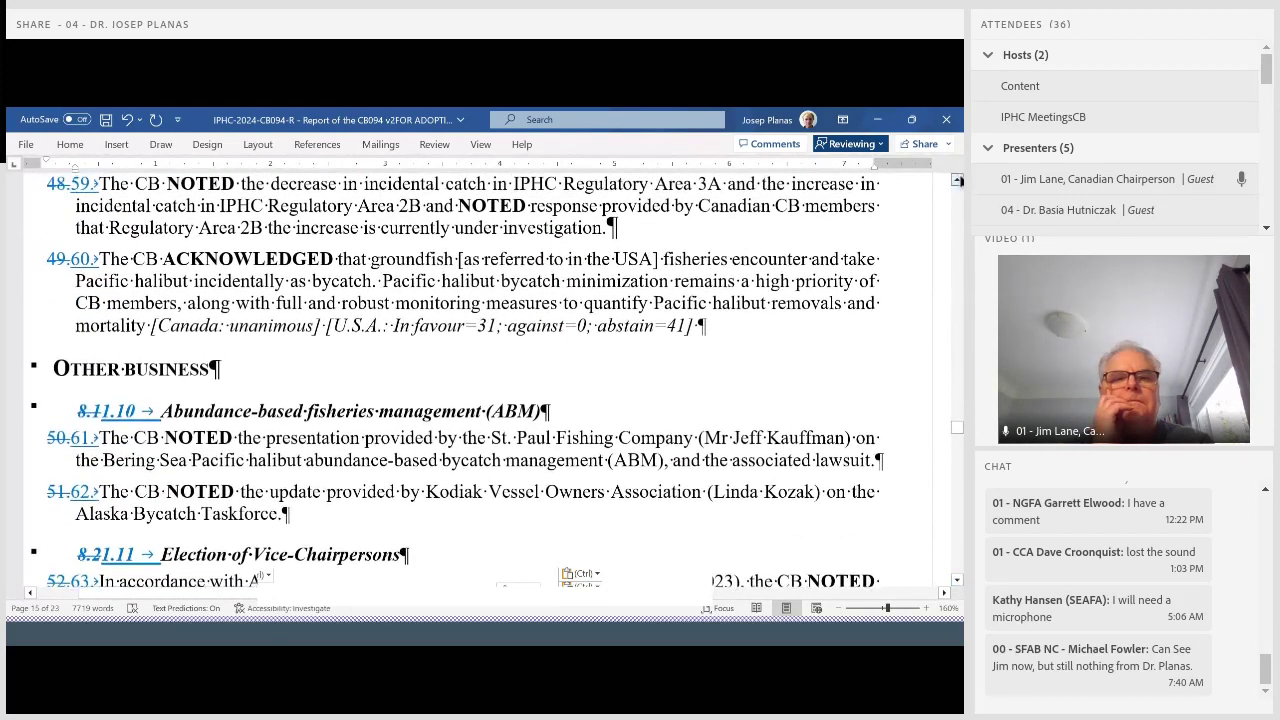
left_click(957, 179)
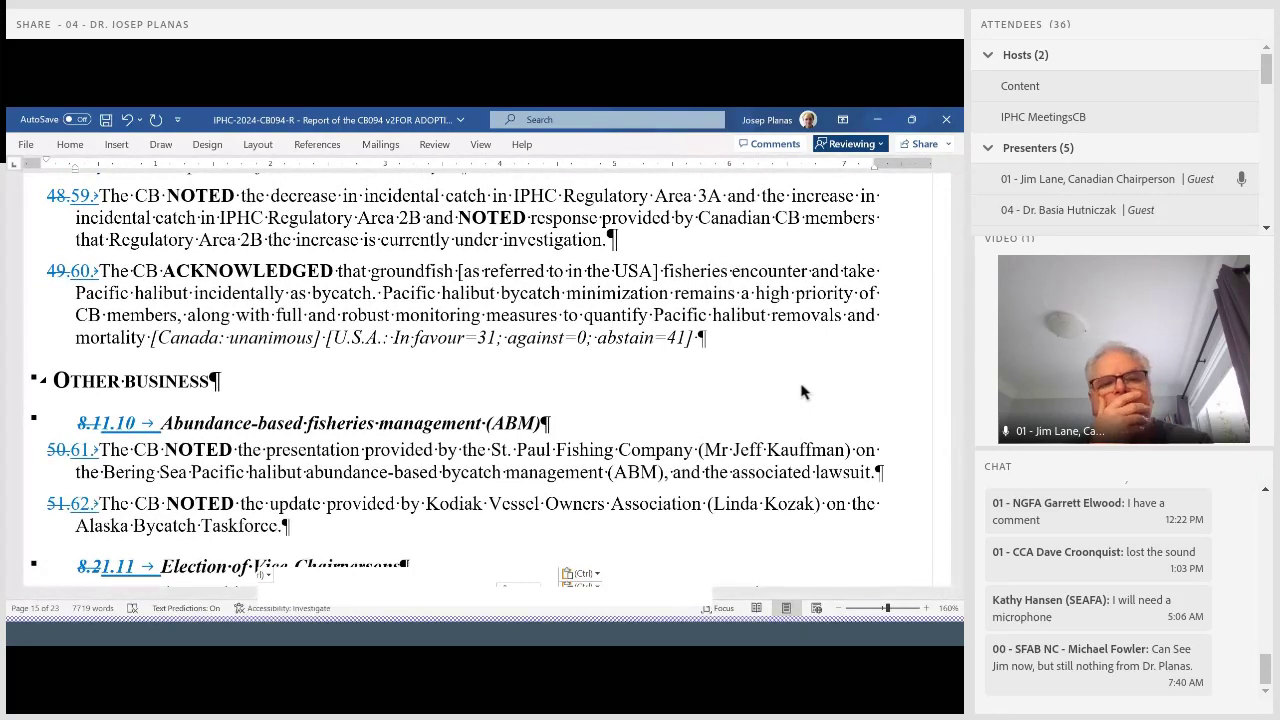
double_click(686, 340)
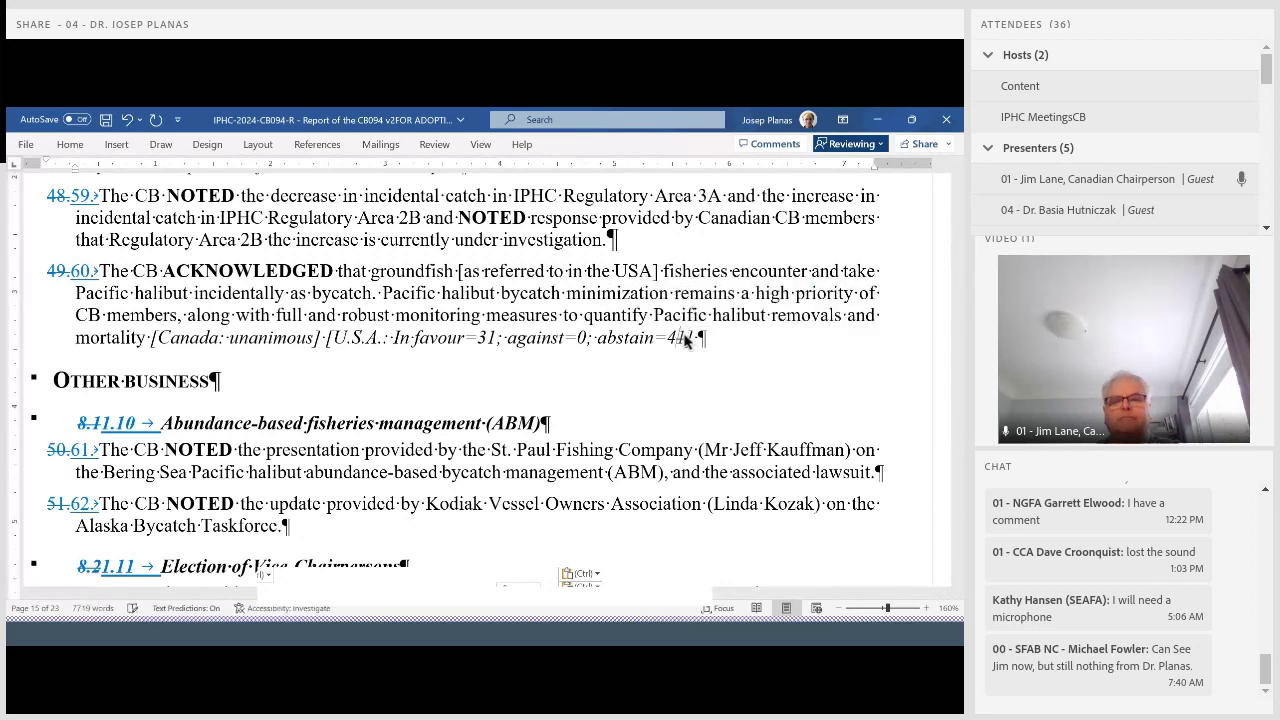
left_click(686, 340)
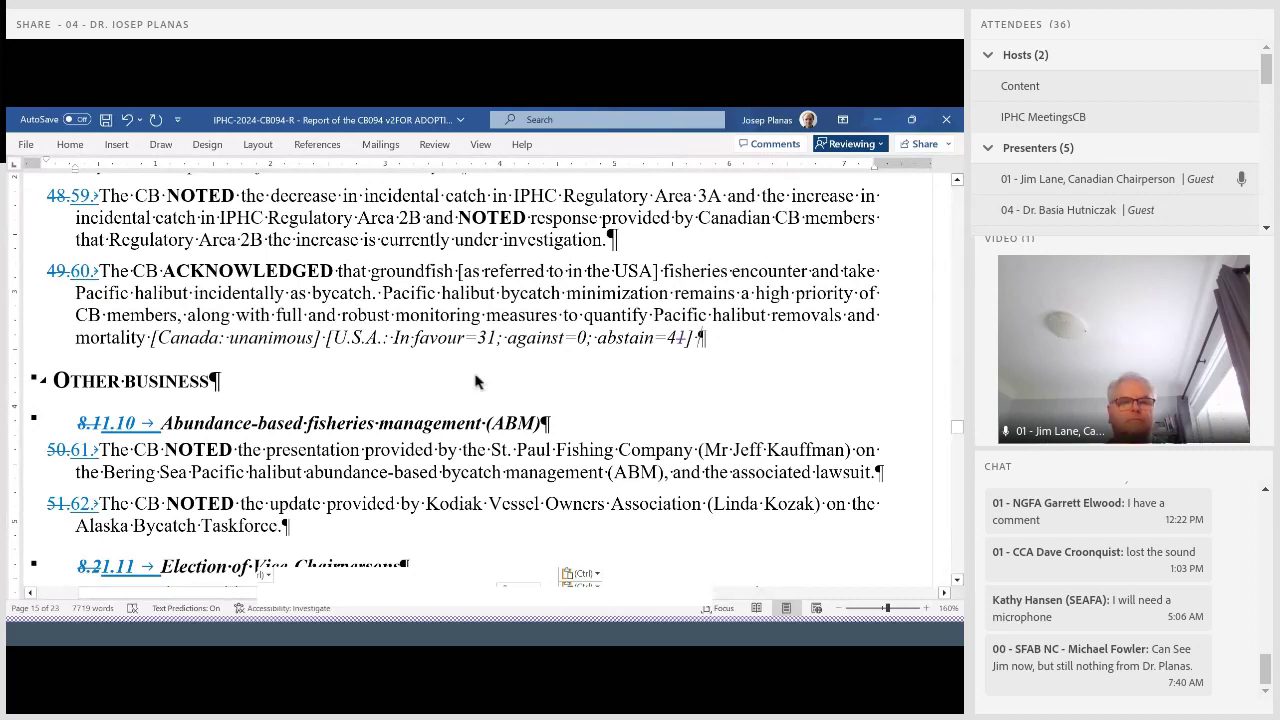
In paragraph 60, insert "RECOMMENDED that the Commission acknowledge" after "The CB" and delete "ACKNOWLEDGED".
double_click(226, 282)
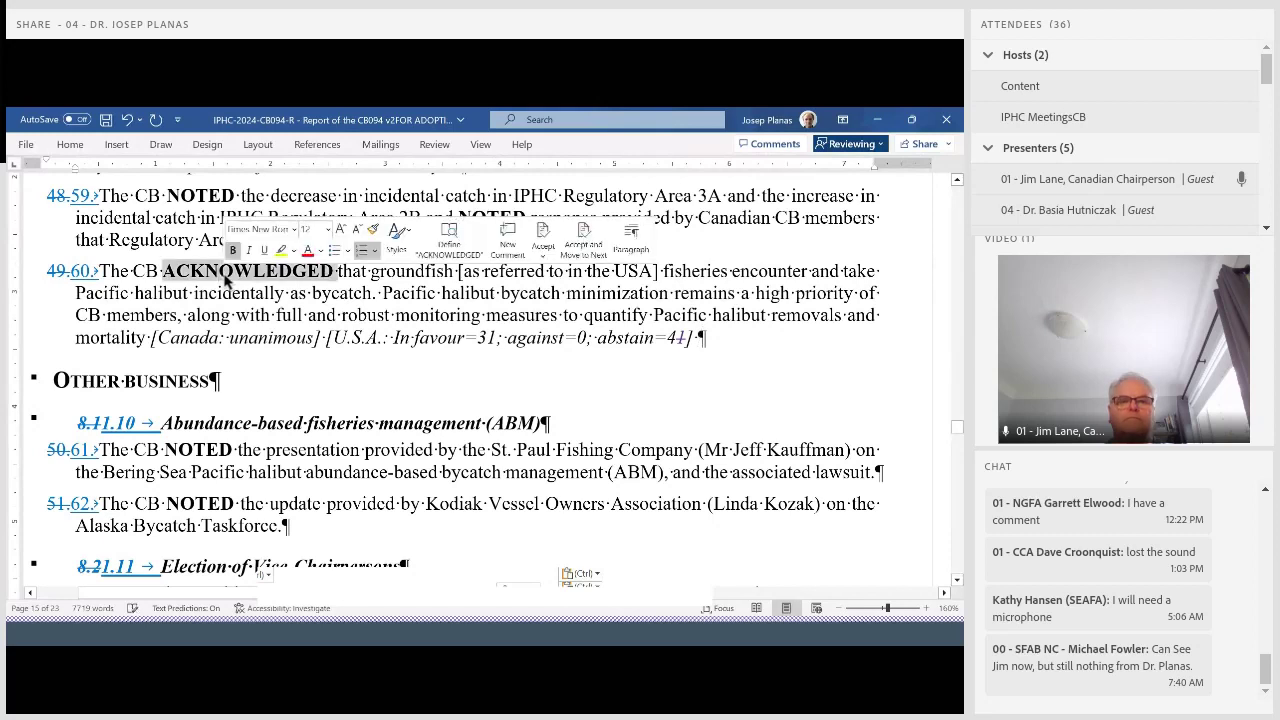
left_click(224, 277)
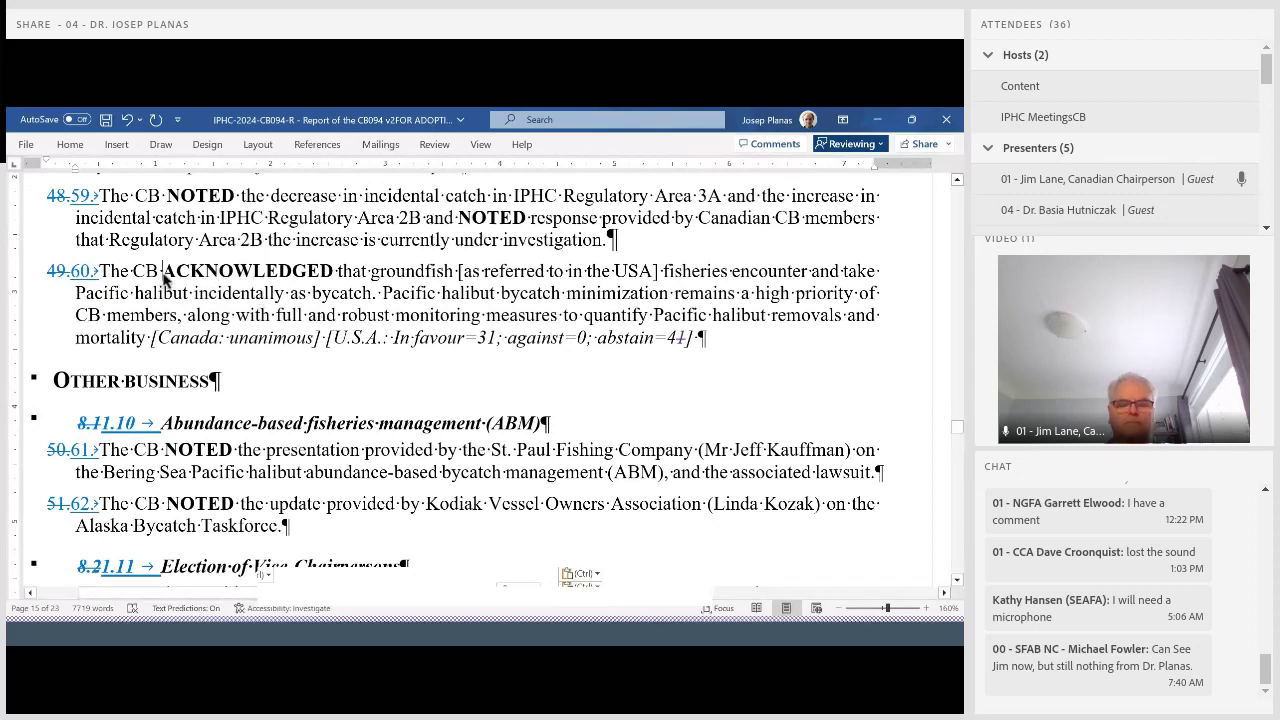
type("COMMENDED")
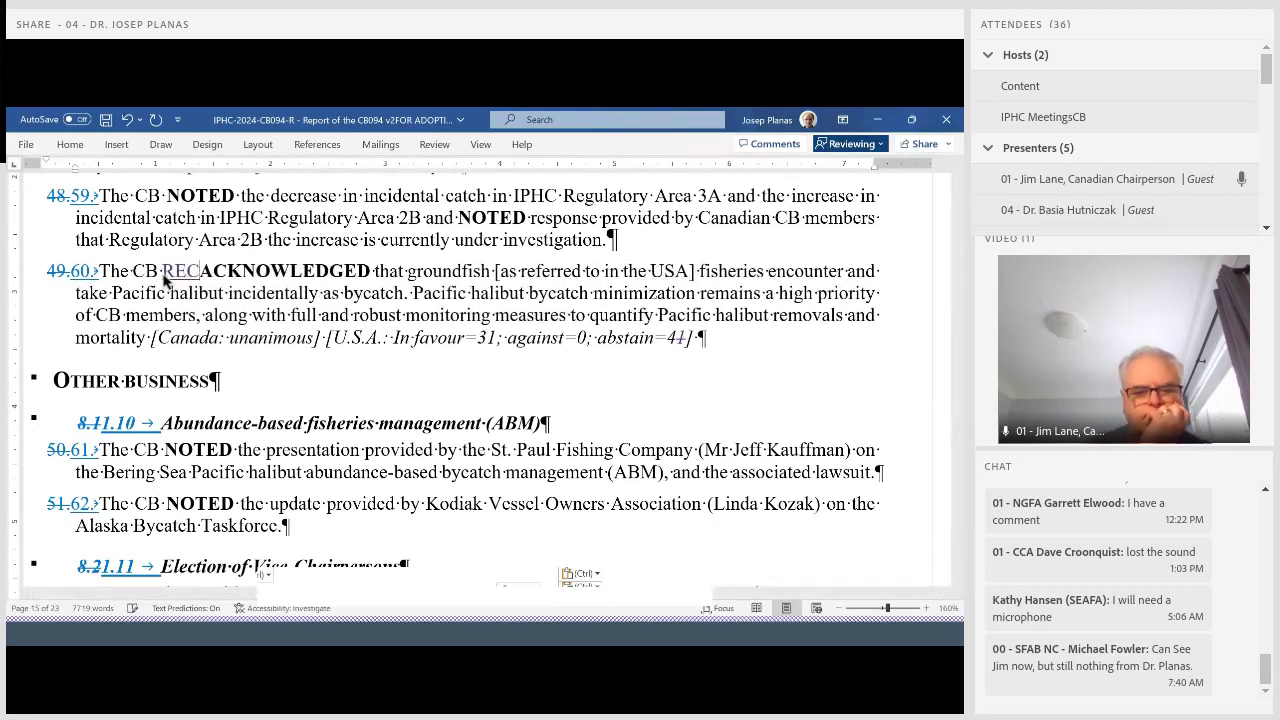
type(" that the Com")
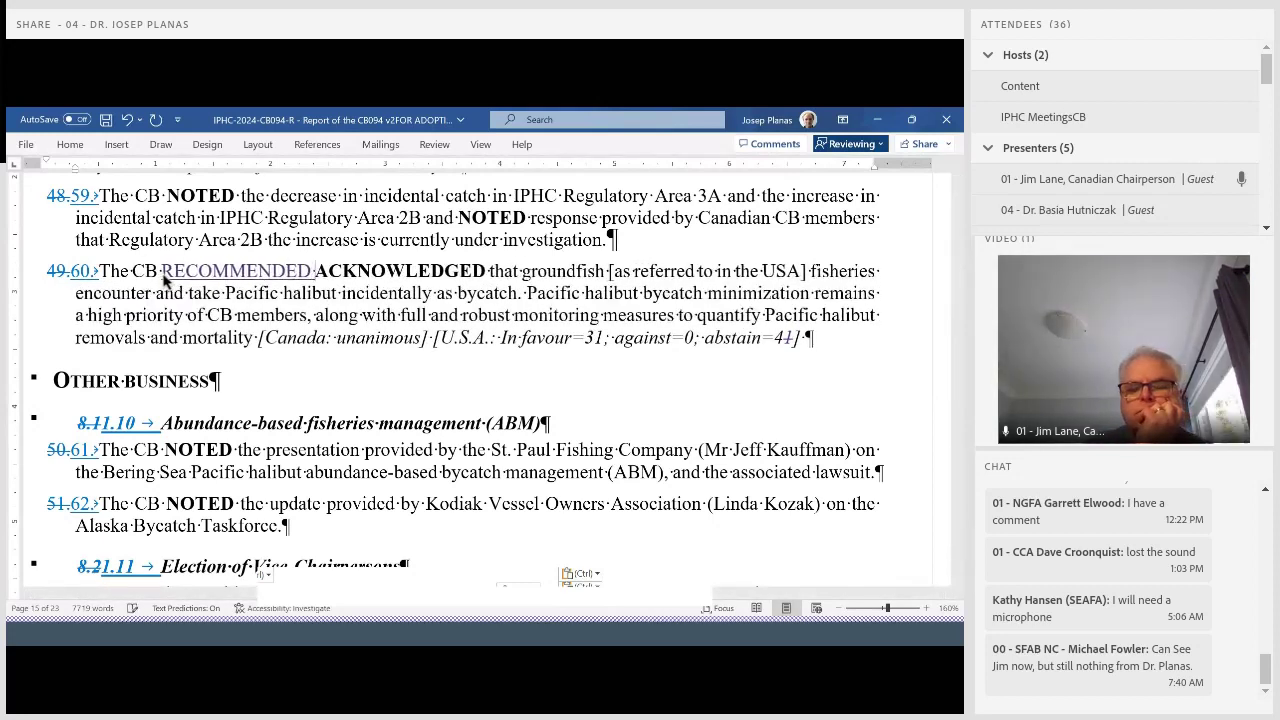
type("mission")
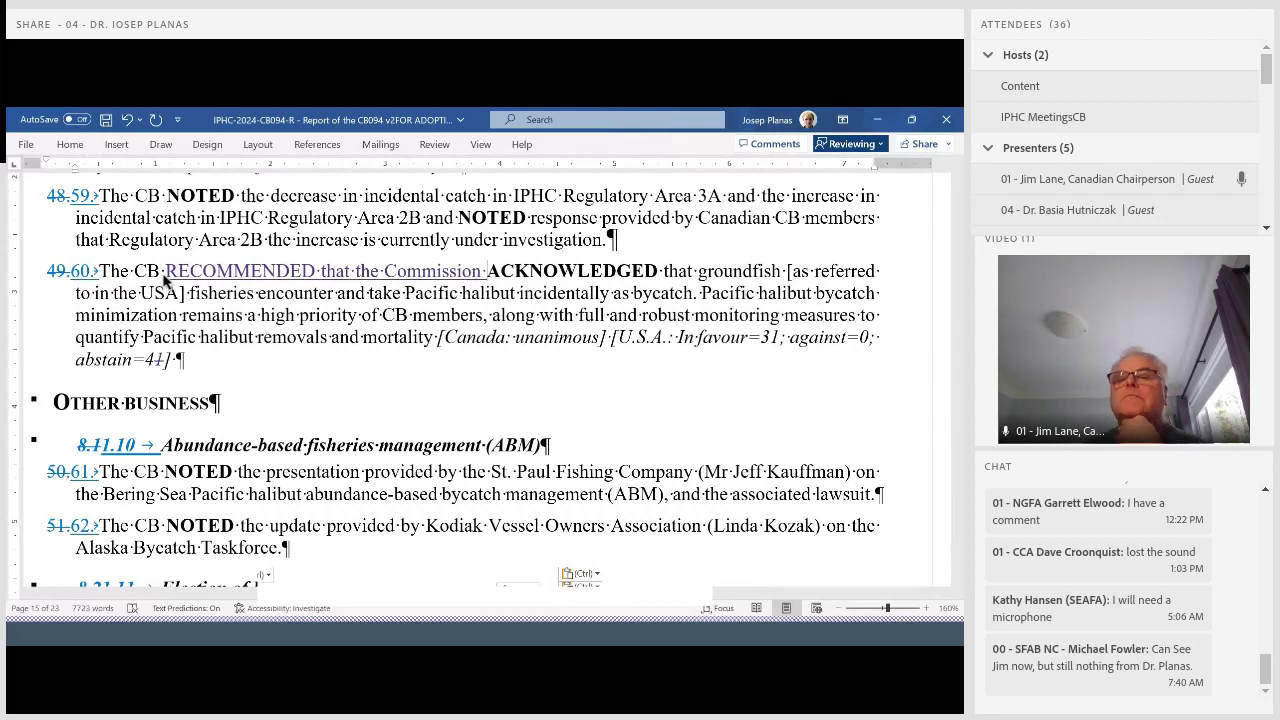
type("acknowledge")
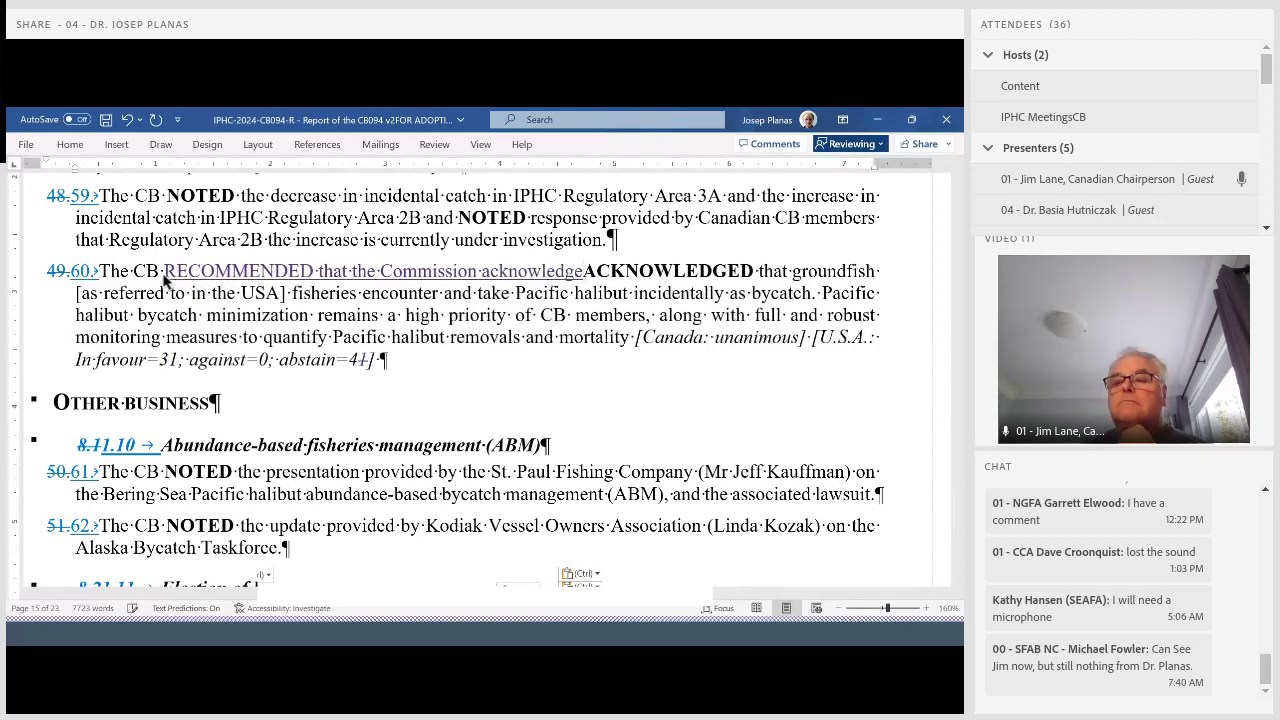
double_click(617, 272)
key("Delete")
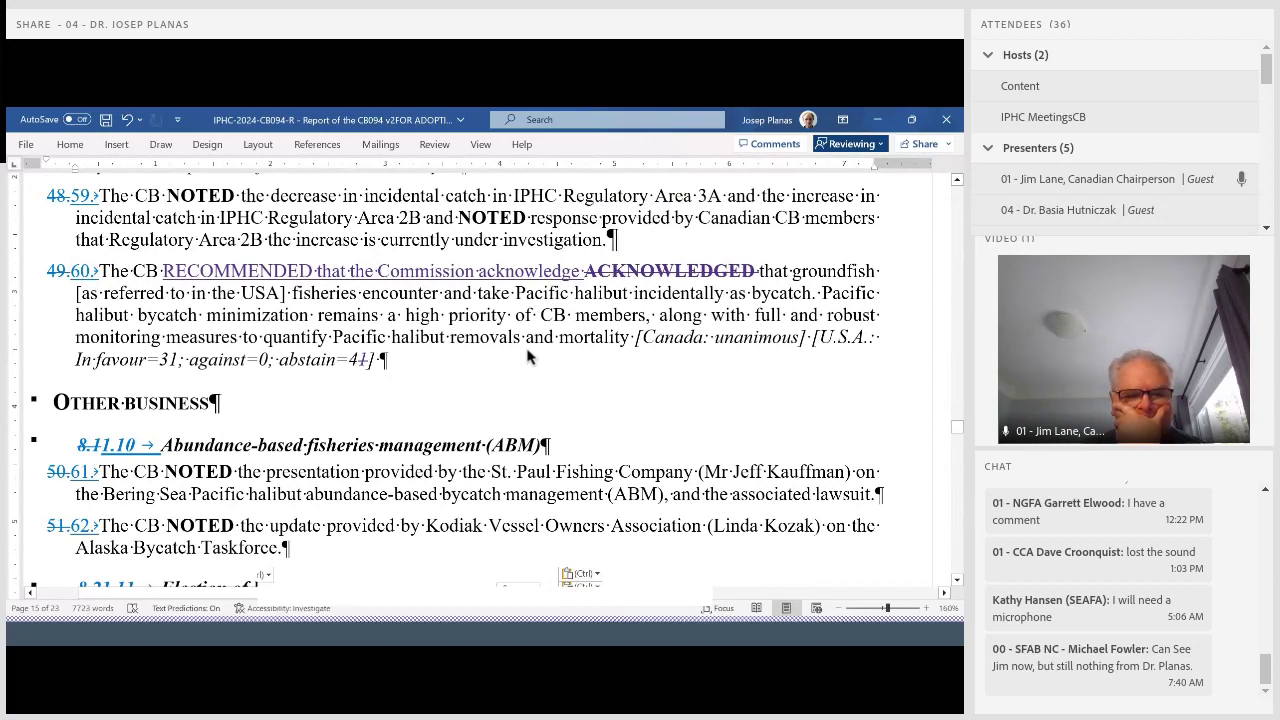
Review paragraphs 61 to 67 through to the start of the Appendix I participant list, and save the report.
scroll(508, 364, "down", 4)
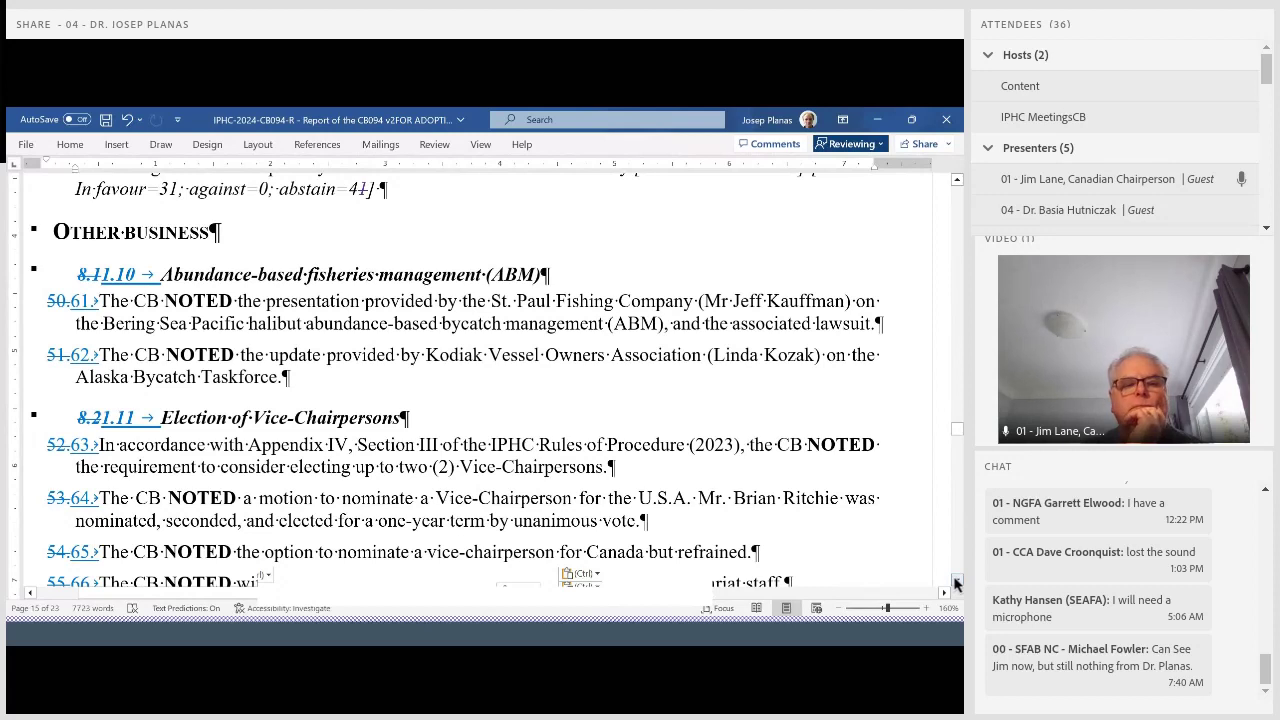
left_click(956, 584)
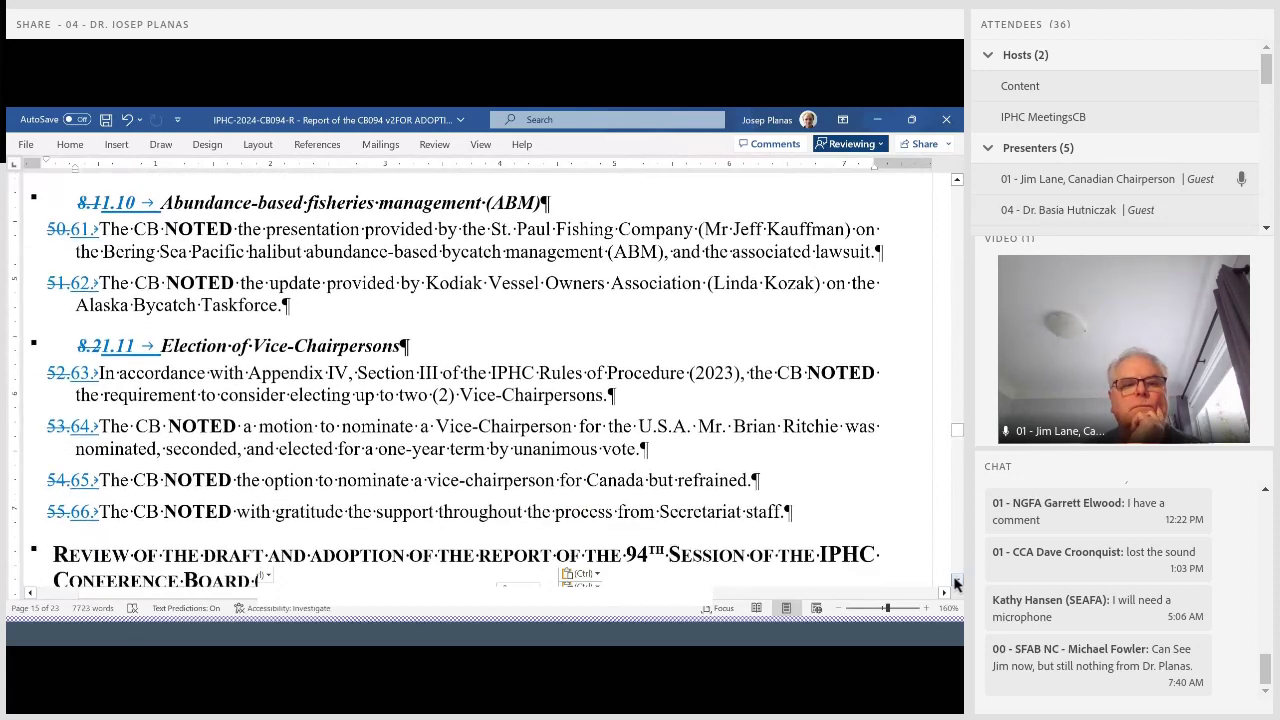
left_click(956, 584)
left_click(956, 584)
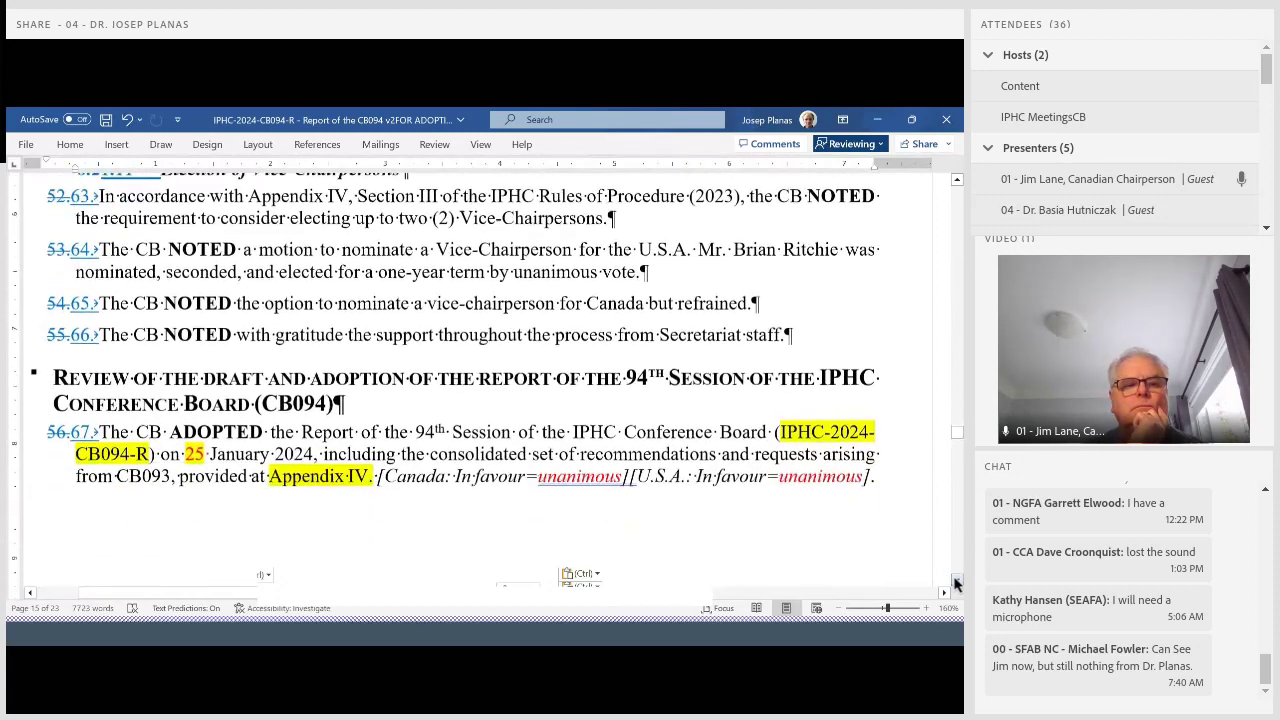
left_click(956, 584)
left_click(956, 584)
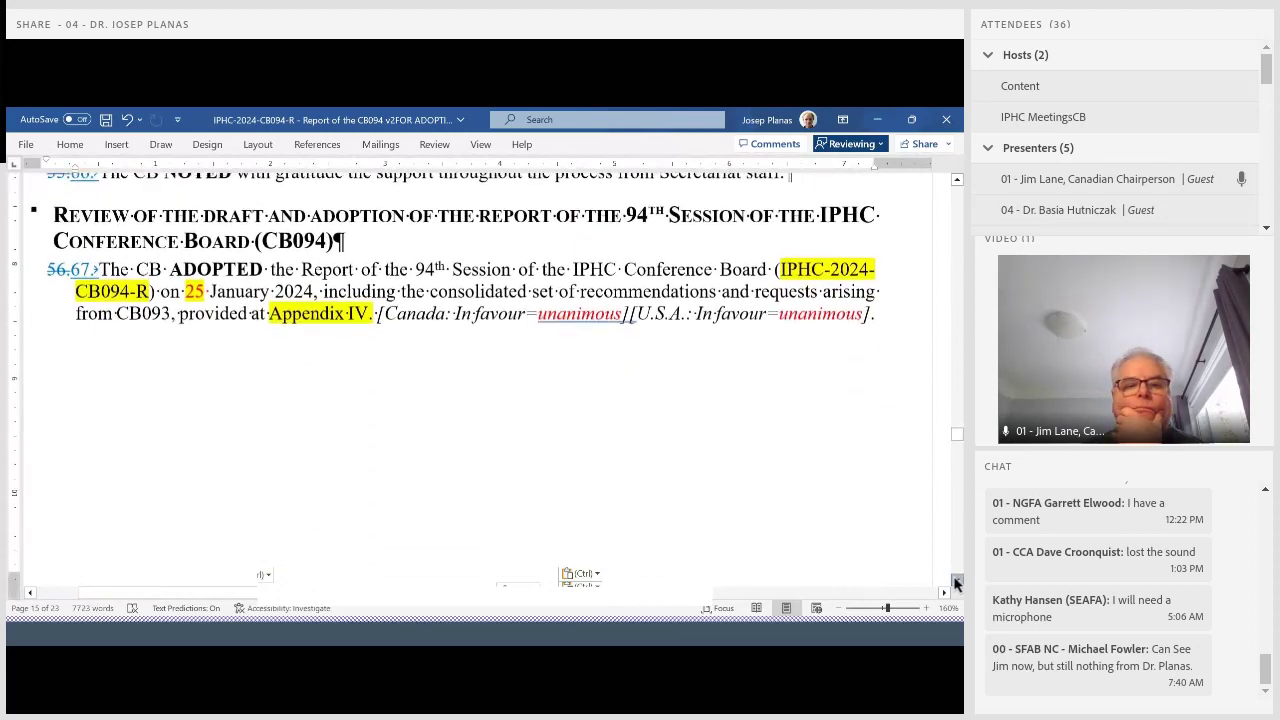
left_click(956, 584)
left_click(956, 584)
left_click(956, 584)
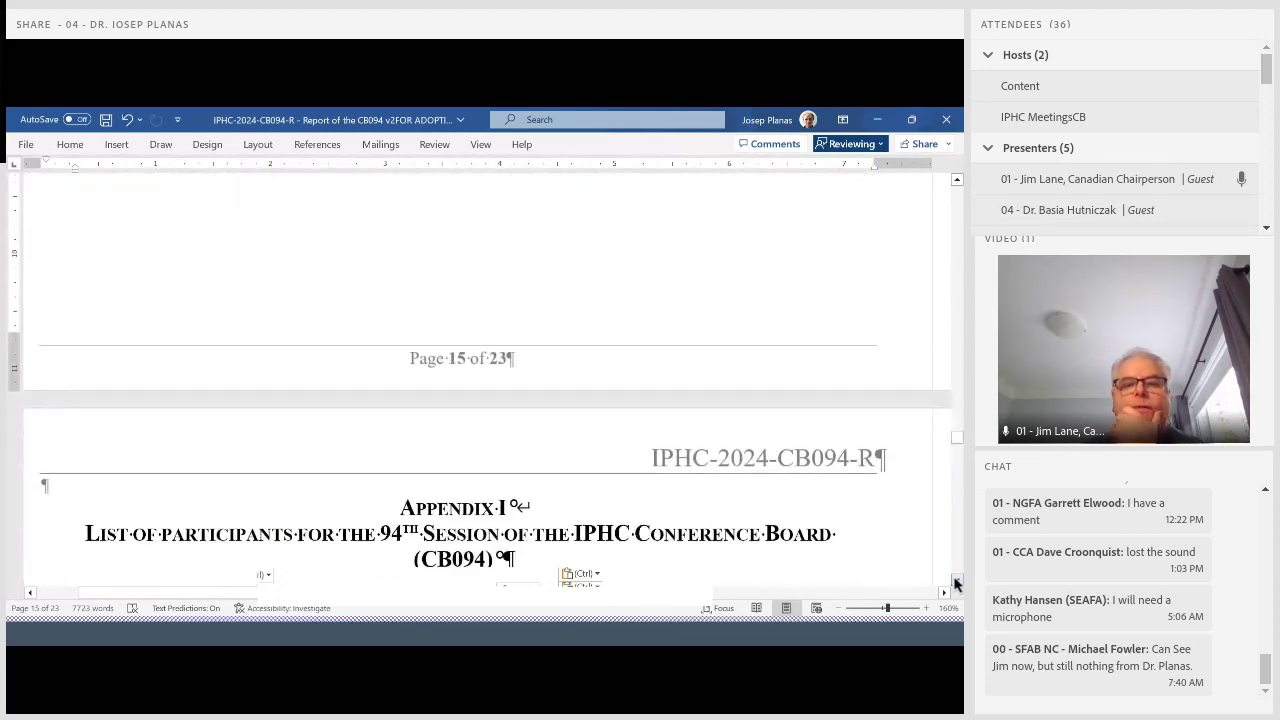
left_click(956, 584)
left_click(956, 584)
left_click(956, 584)
left_click(956, 580)
left_click(956, 580)
left_click(956, 580)
left_click(956, 580)
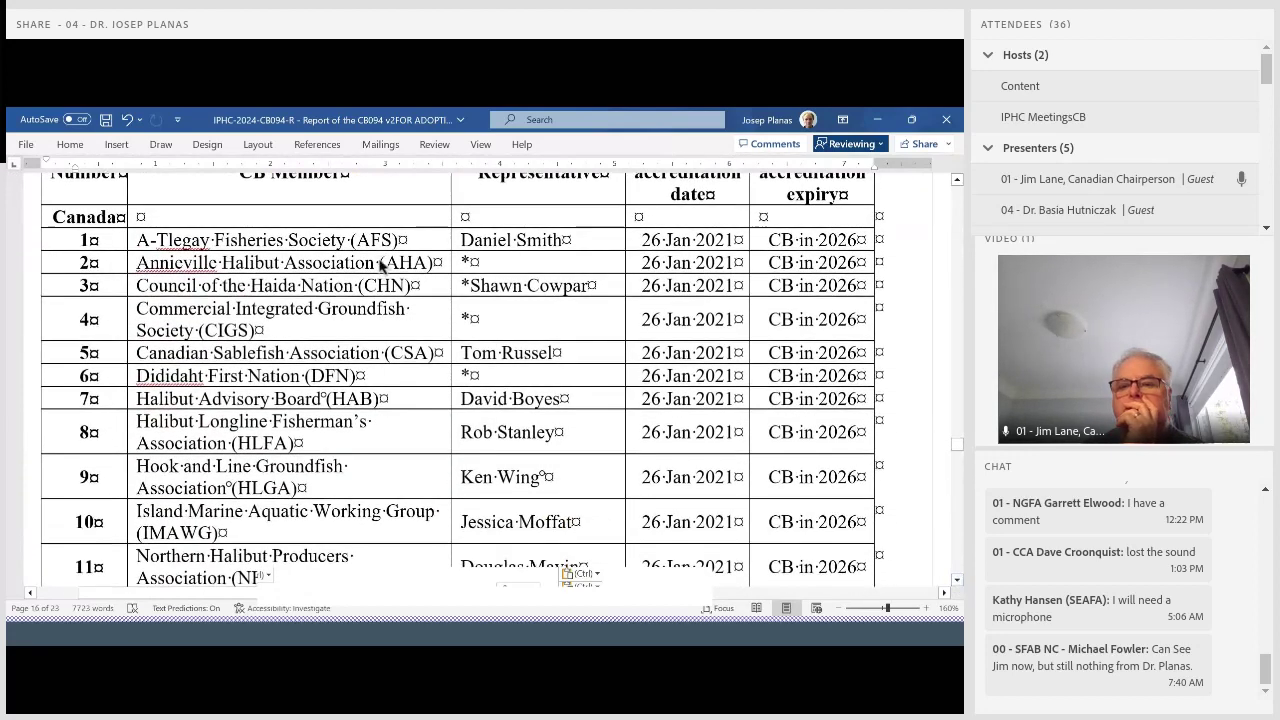
left_click(106, 120)
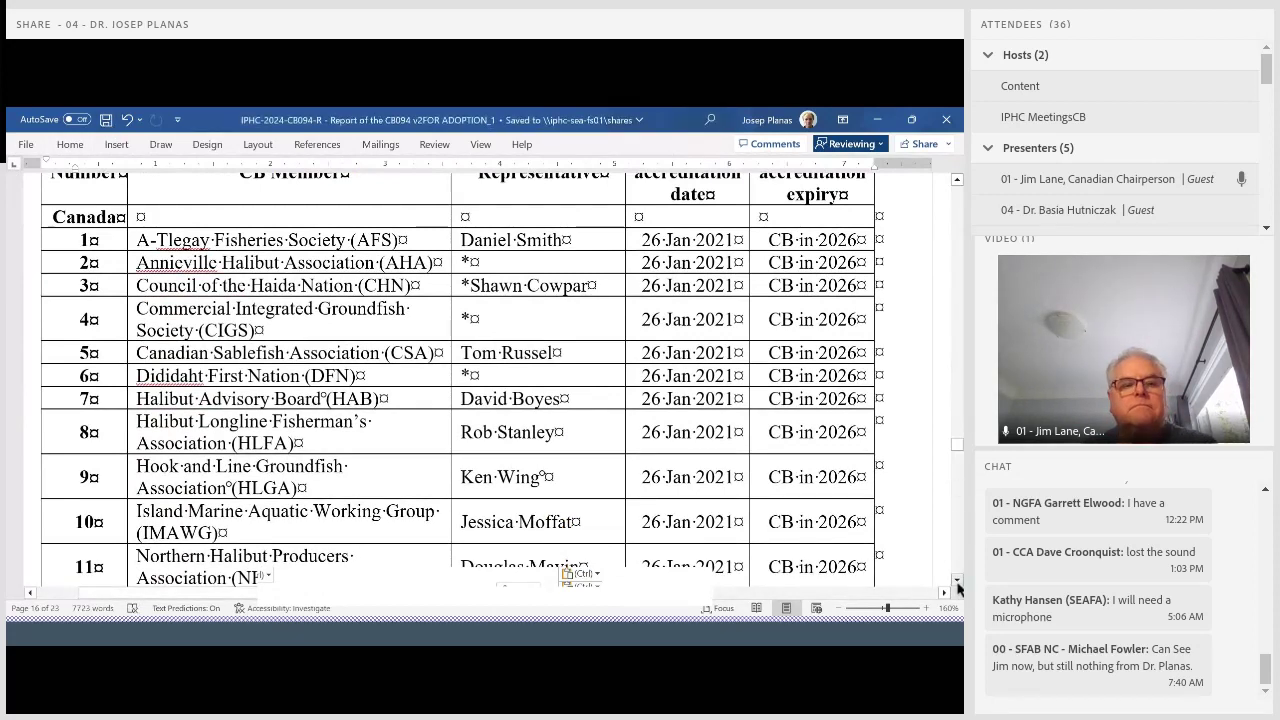
Review the Canadian CB members and their representatives in the Appendix I table.
left_click(957, 580)
left_click(957, 580)
left_click(957, 582)
left_click(957, 582)
left_click(957, 582)
left_click(957, 582)
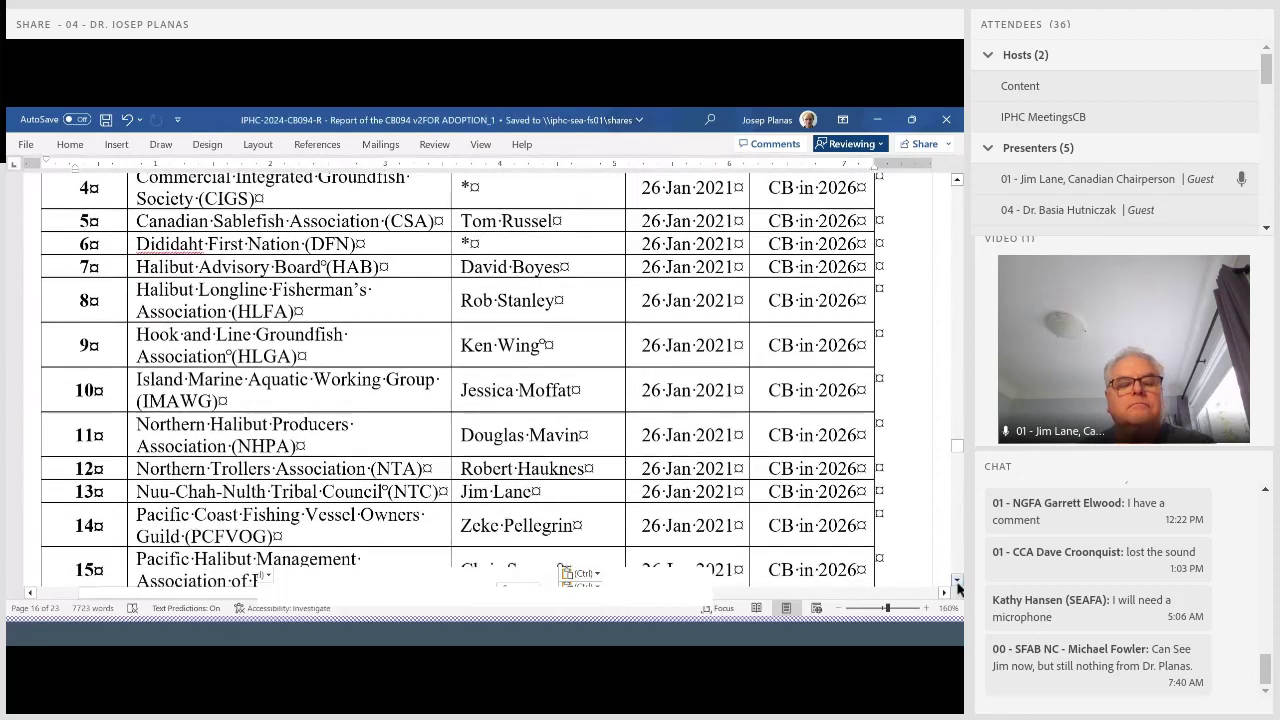
scroll(622, 489, "up", 3)
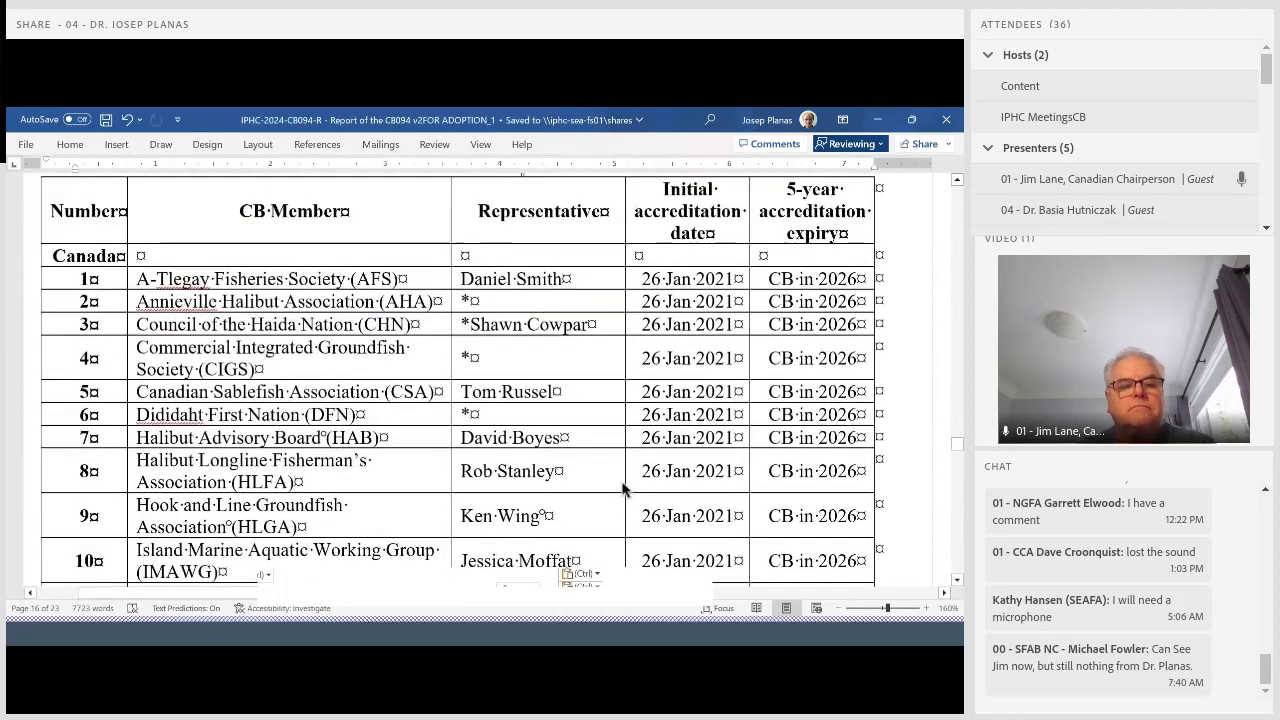
scroll(622, 489, "down", 15)
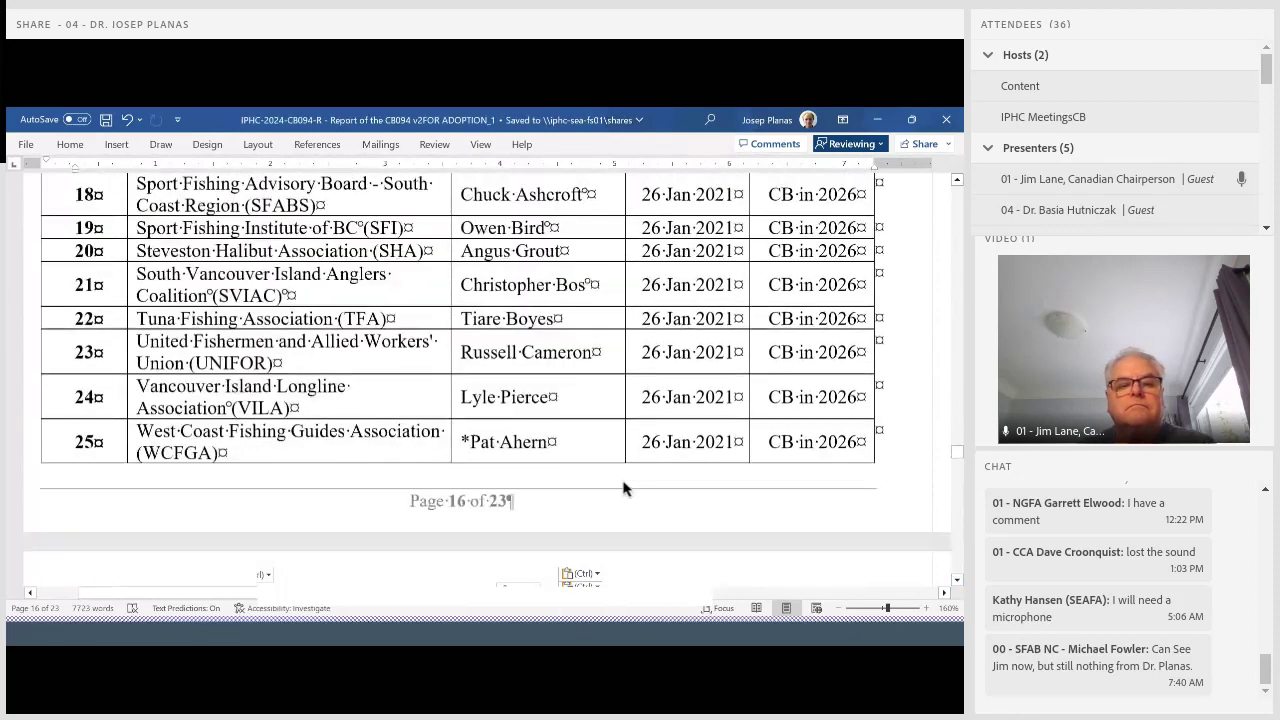
Replace "Fisherman's" with "Fishermen's" in the Alaska Longline association (ALFA) name, row 5 of the USA member list.
scroll(625, 487, "down", 3)
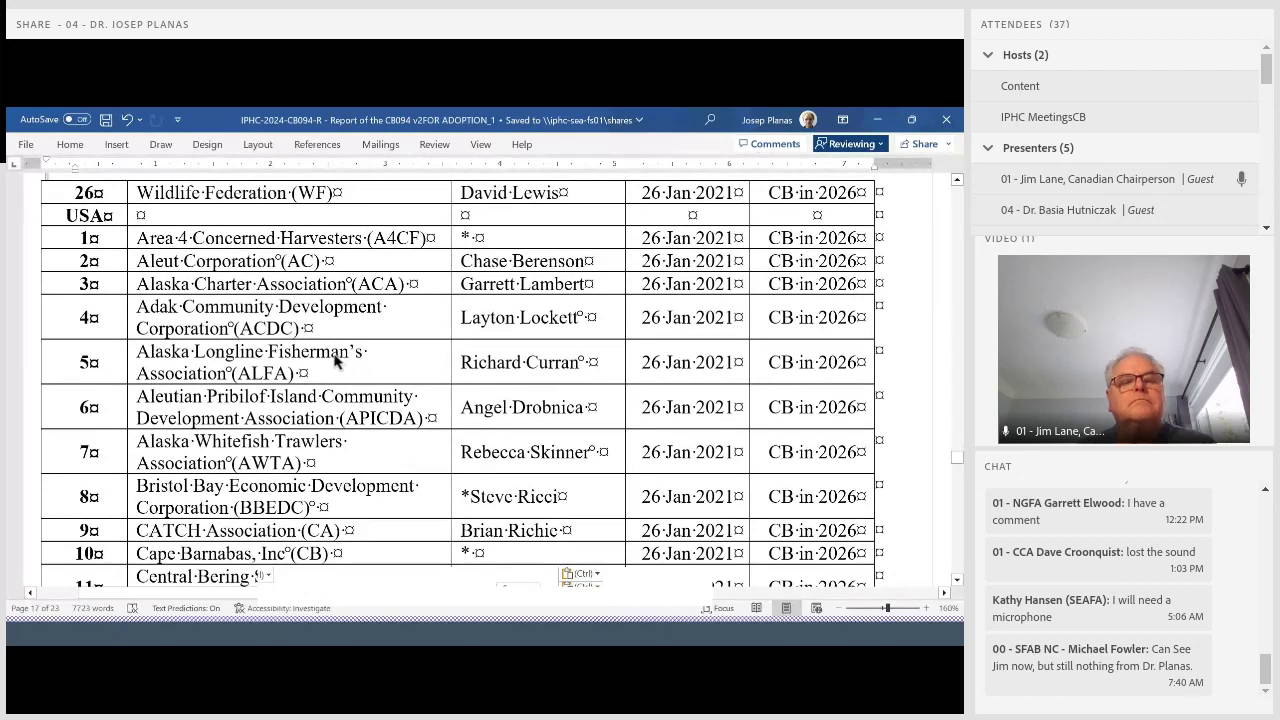
double_click(336, 358)
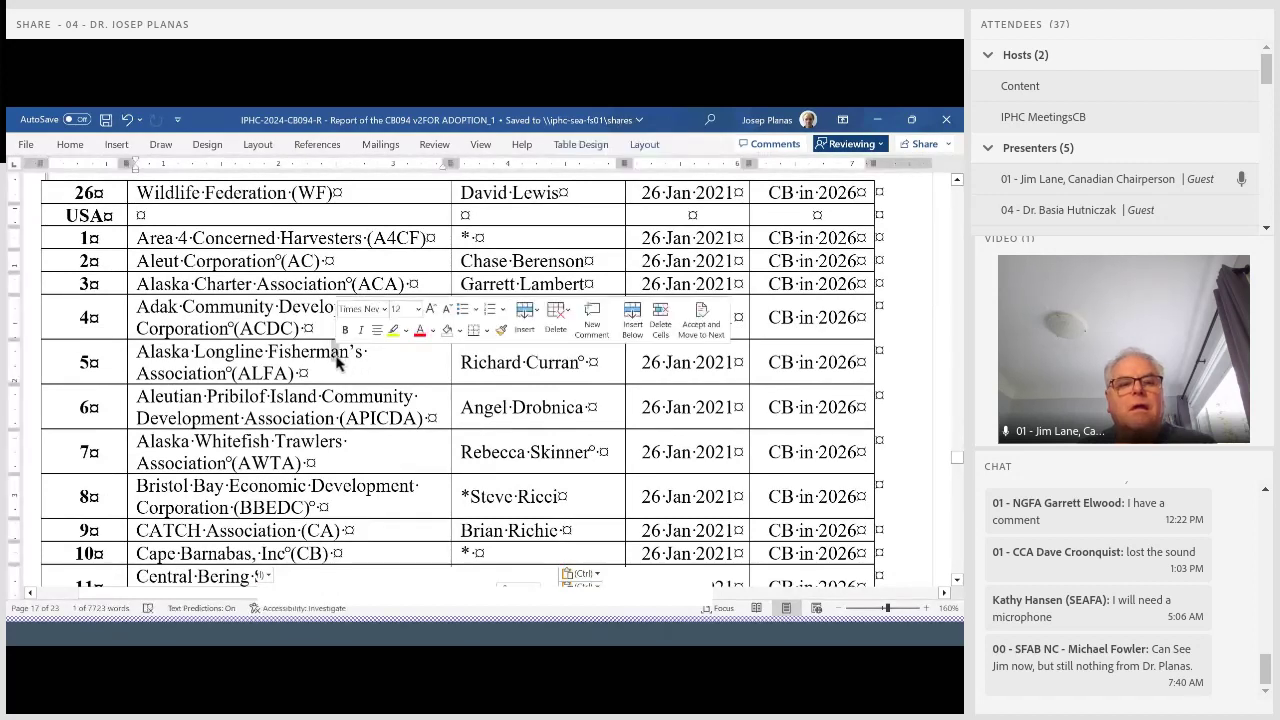
type("Fishermen's")
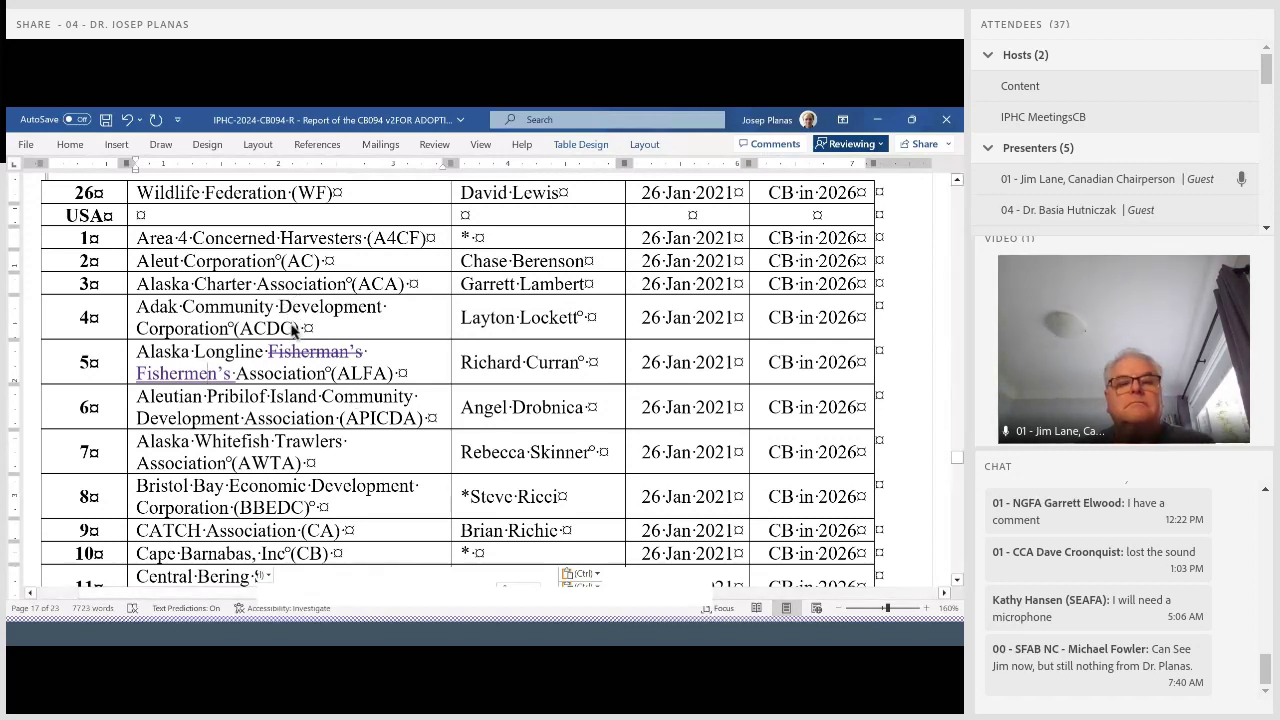
Correct the surname spelling of the Petersburg Vessel Owners Association (PVOA) representative in row 29 of the USA list.
scroll(292, 333, "down", 1)
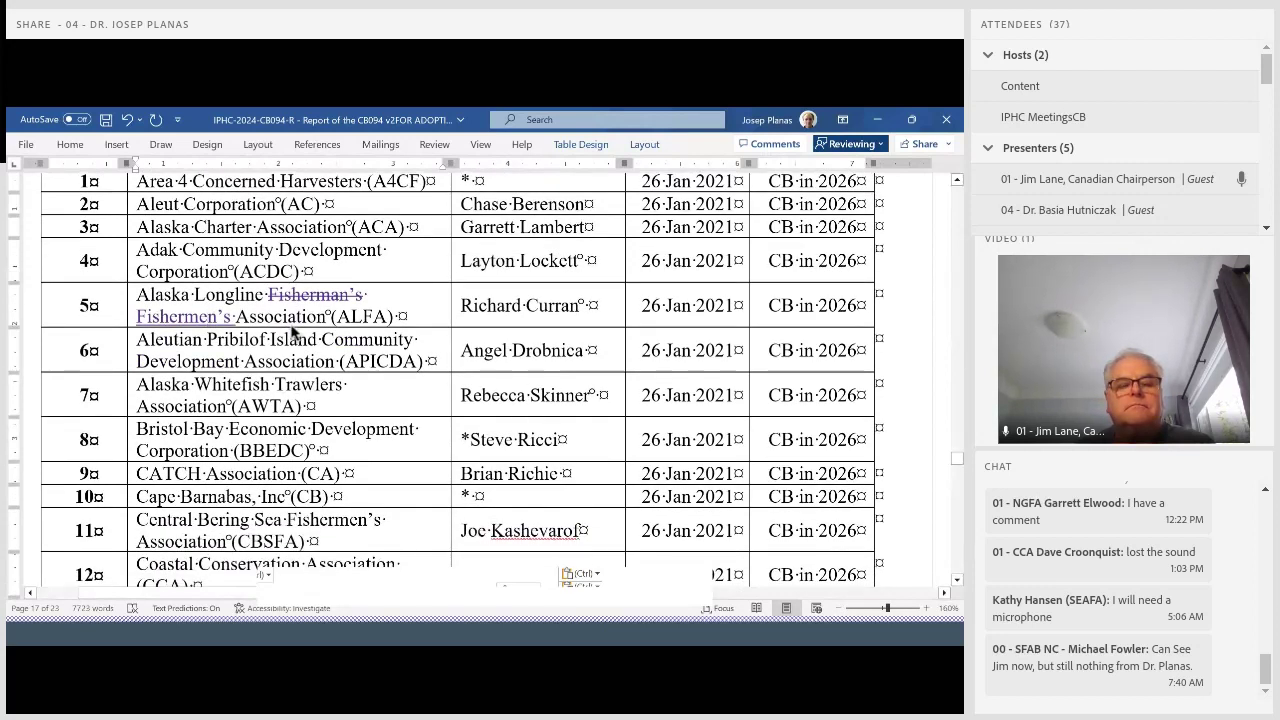
scroll(292, 333, "down", 12)
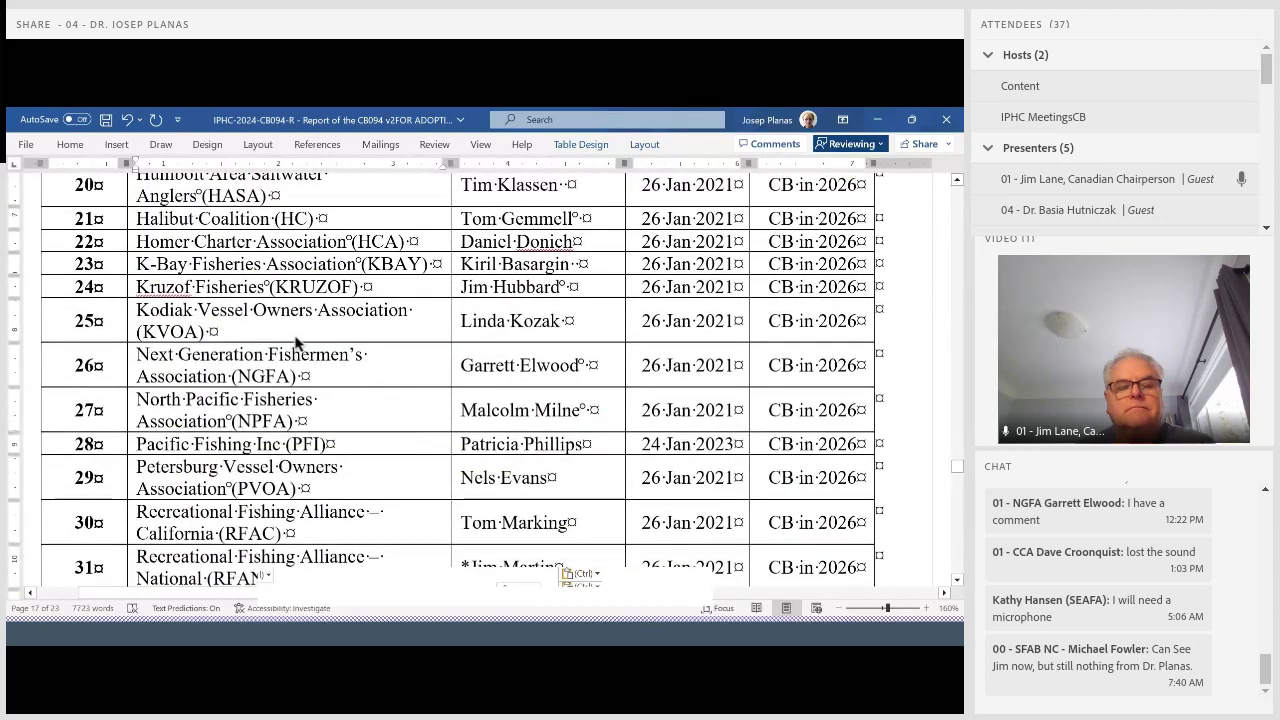
double_click(526, 484)
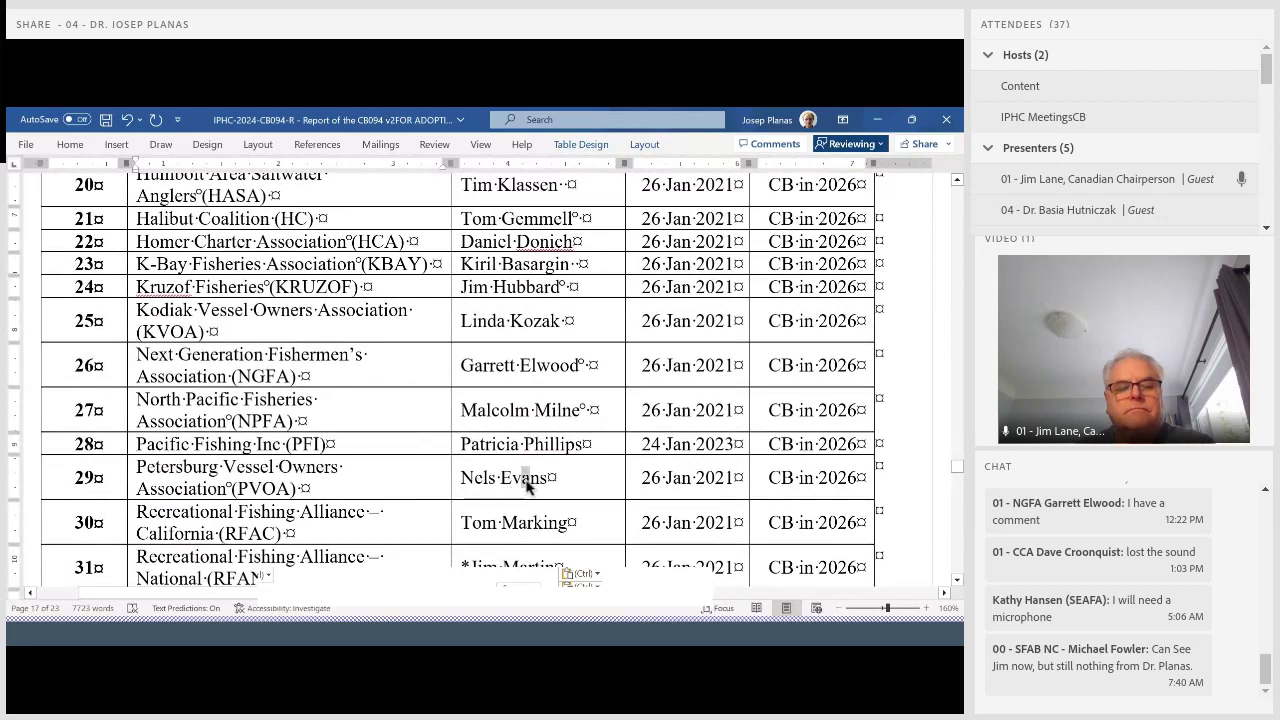
type("Evens")
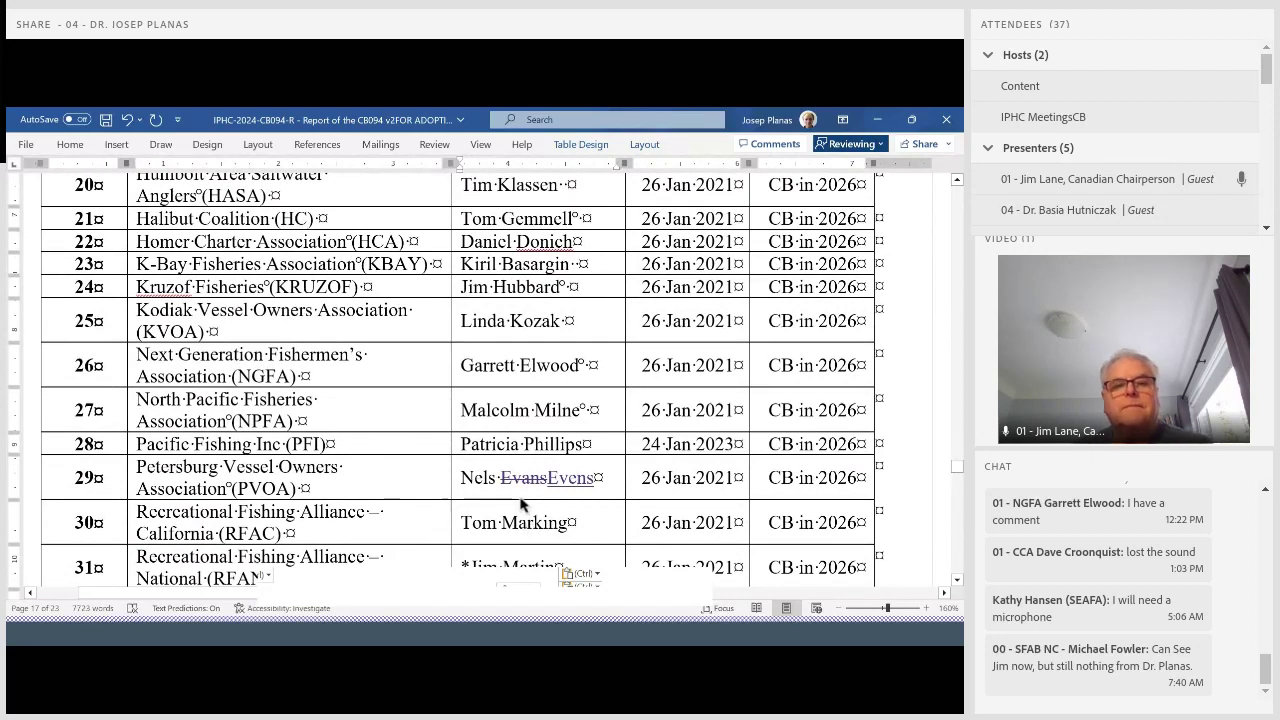
Recheck the USA and Canadian member entries in the Appendix I table for further corrections.
scroll(520, 505, "up", 3)
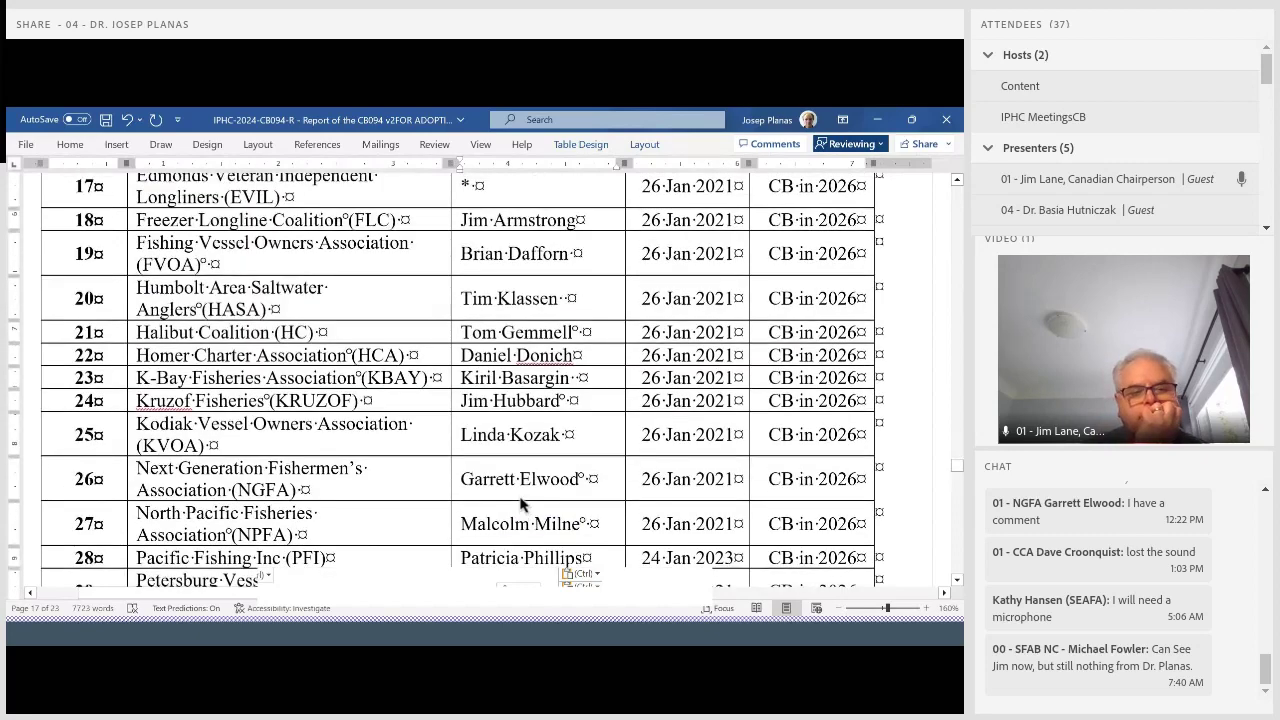
scroll(520, 505, "up", 10)
scroll(520, 505, "up", 18)
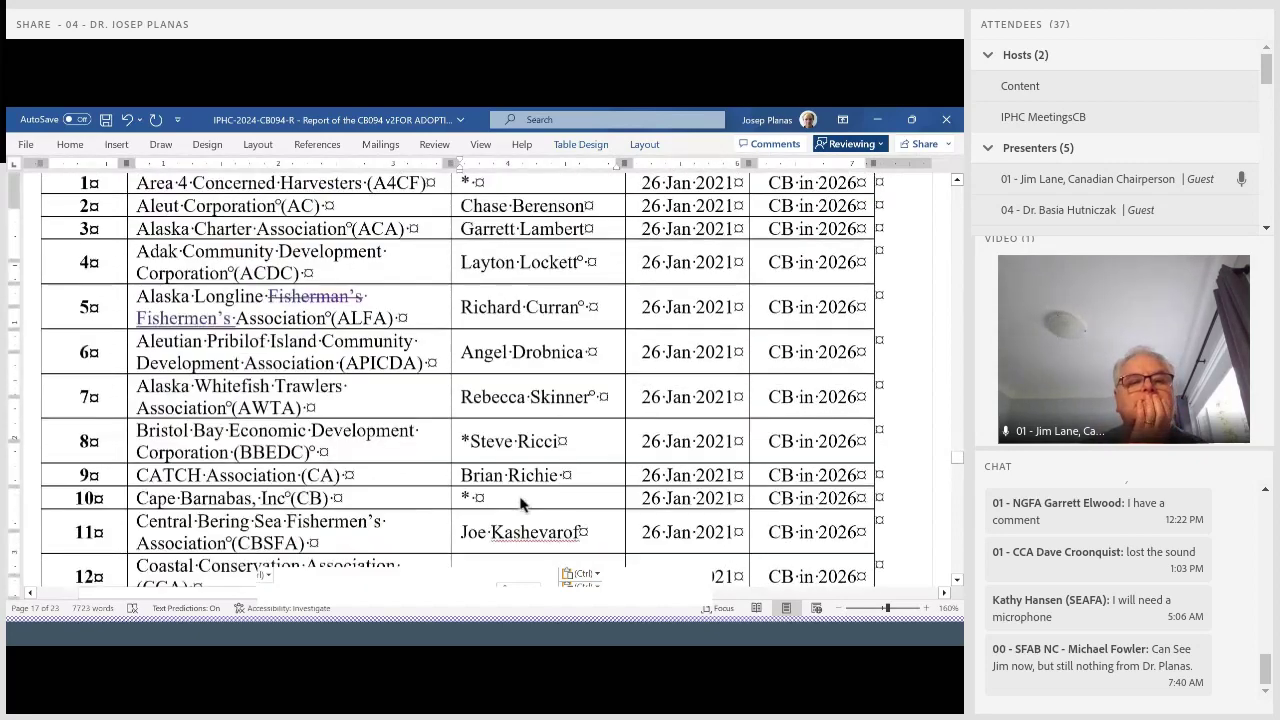
scroll(520, 505, "down", 3)
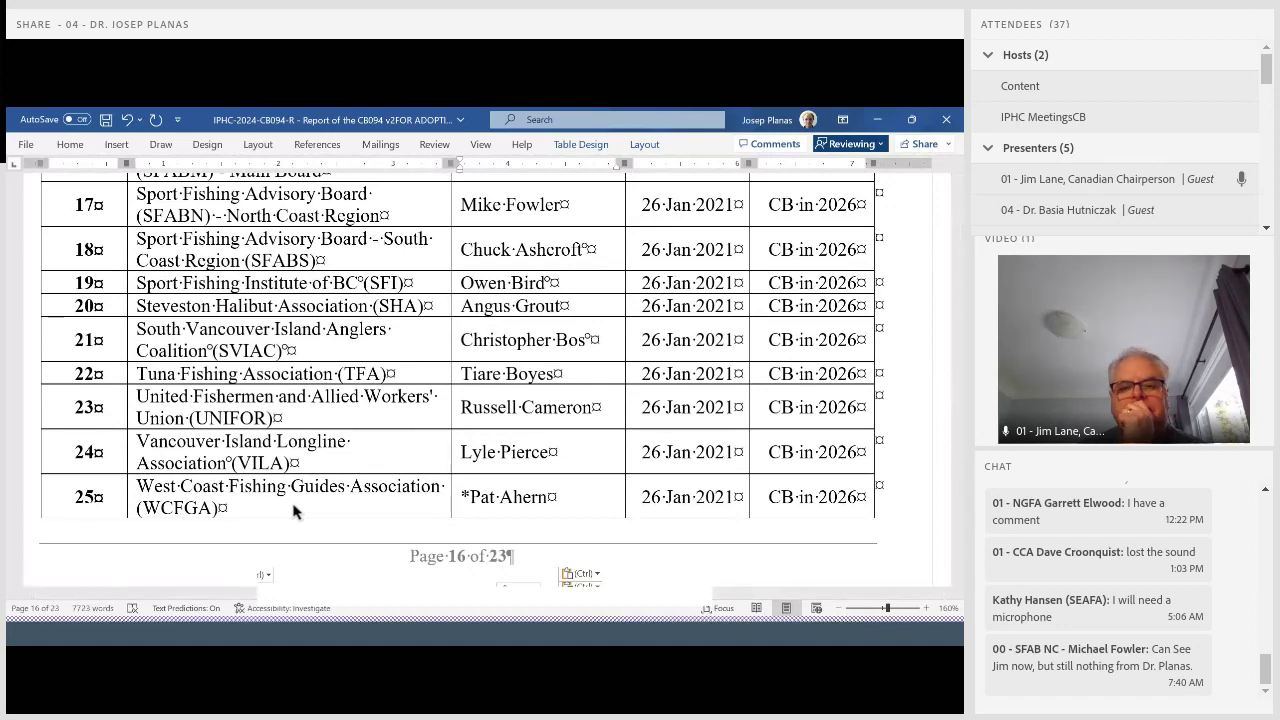
scroll(293, 511, "up", 5)
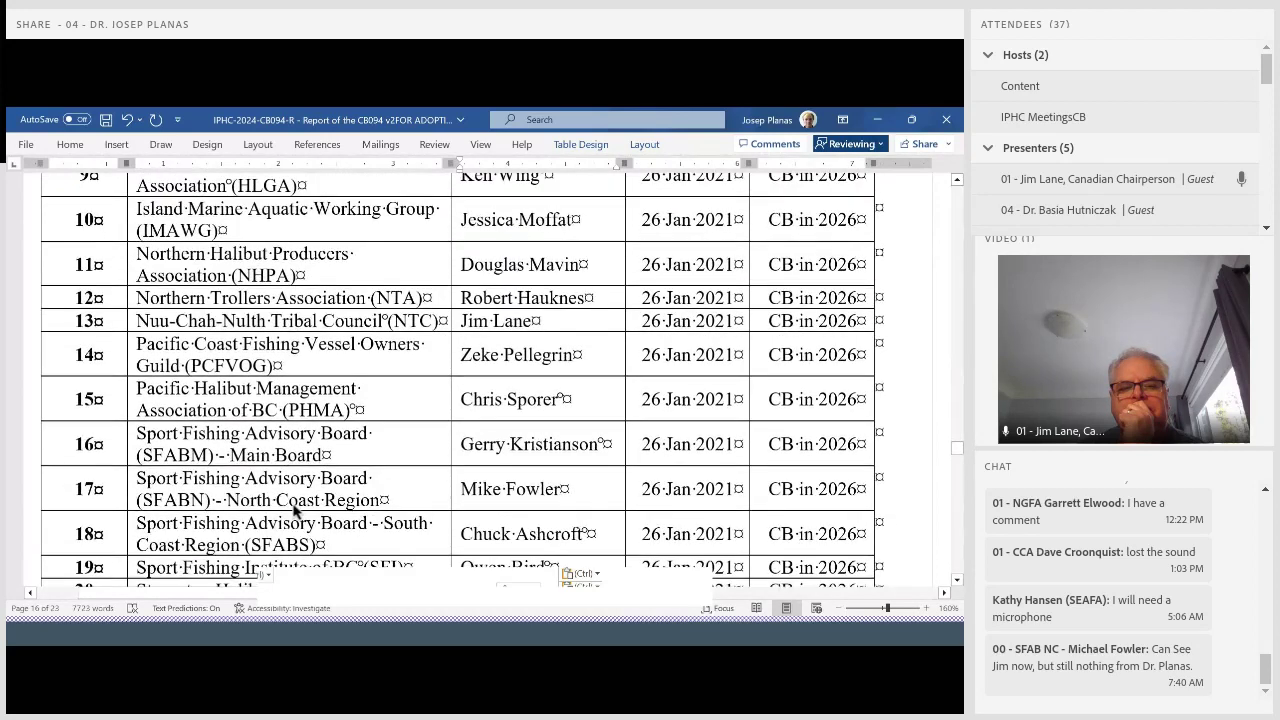
scroll(293, 511, "up", 5)
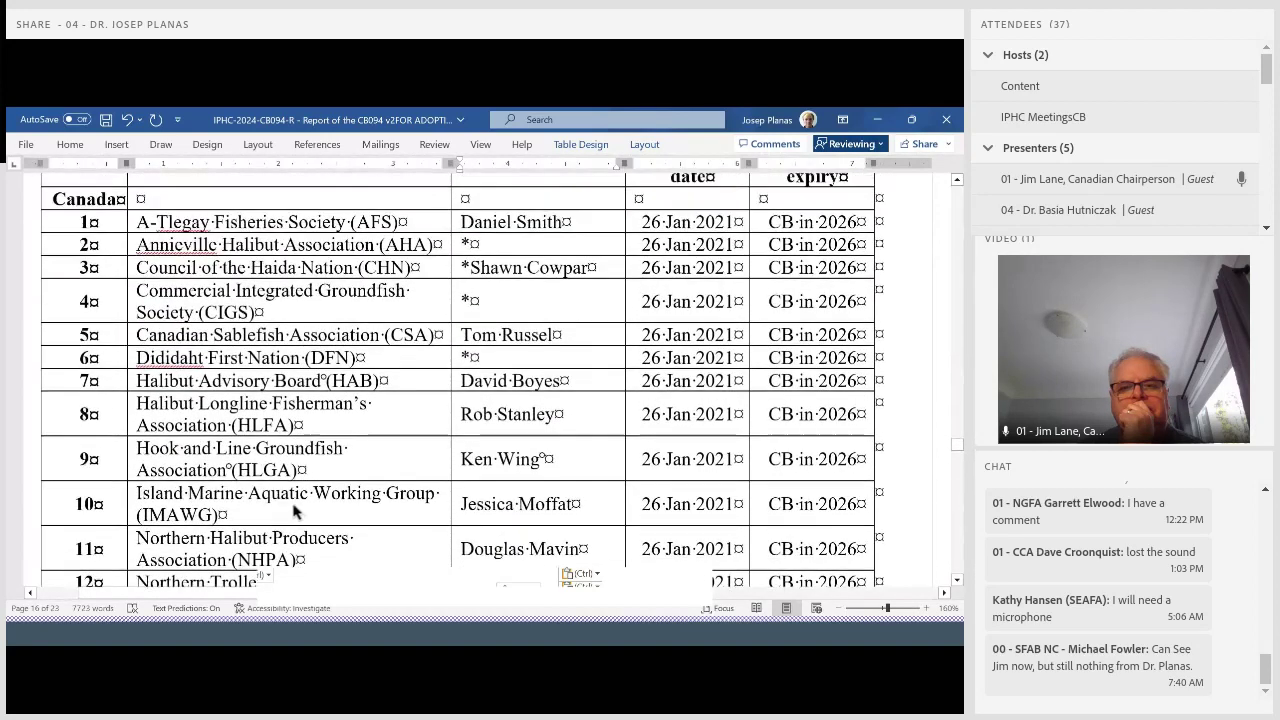
scroll(293, 511, "down", 6)
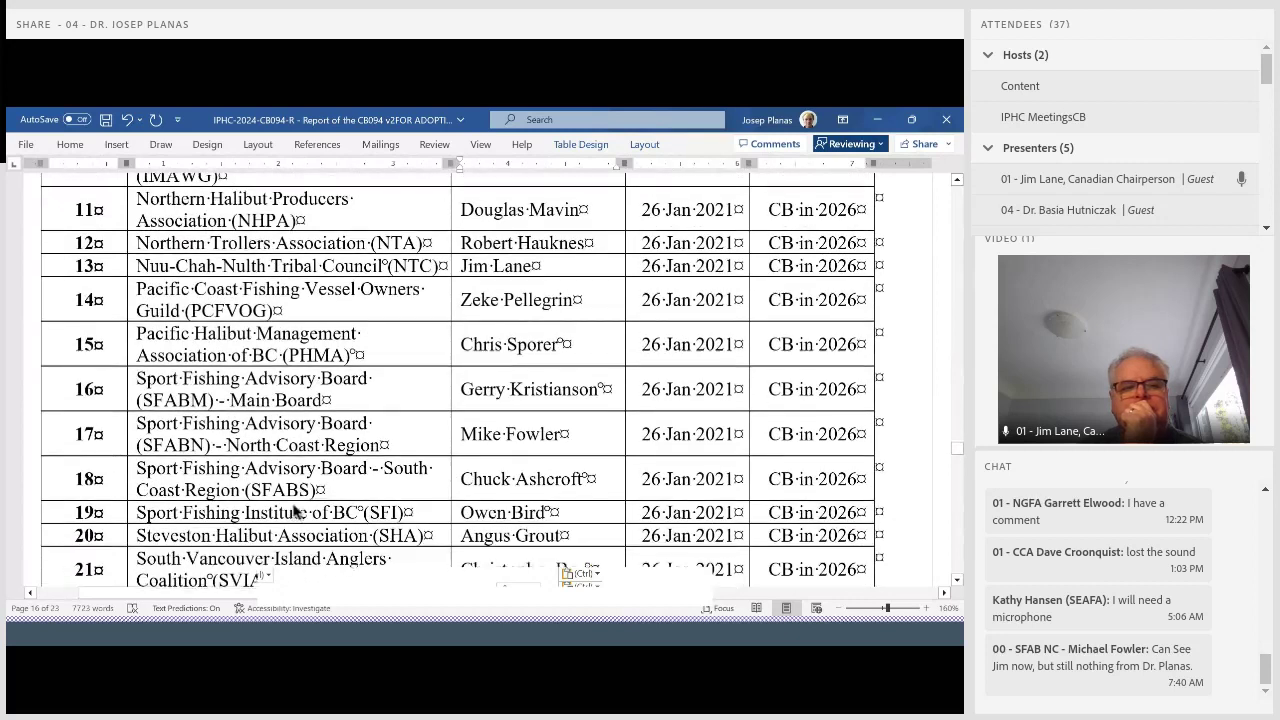
scroll(296, 511, "down", 1)
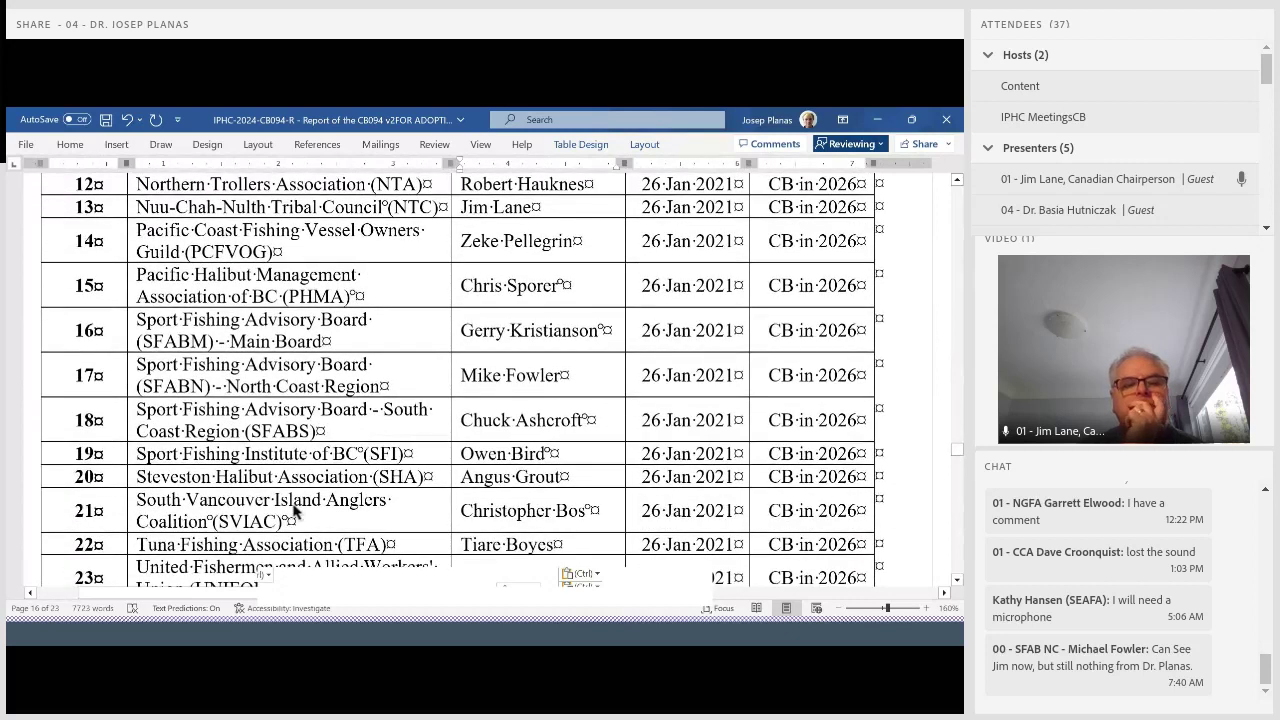
scroll(293, 511, "down", 2)
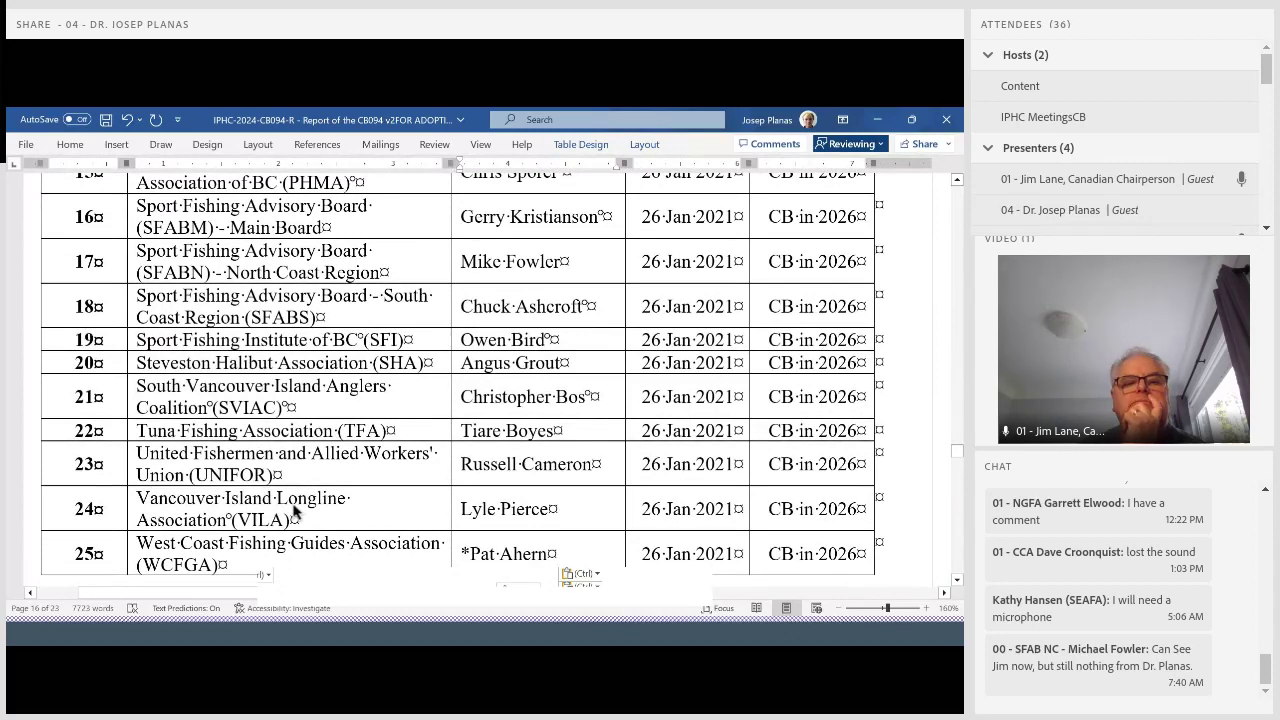
scroll(293, 511, "down", 1)
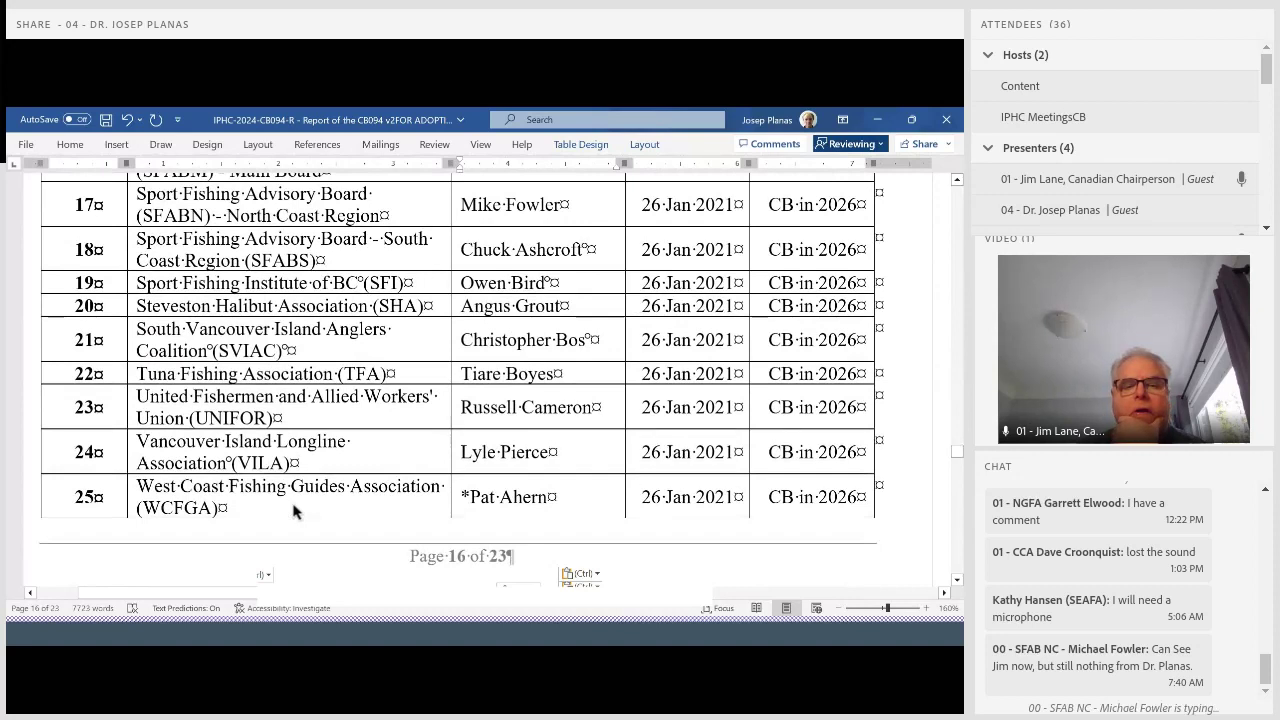
scroll(293, 511, "down", 3)
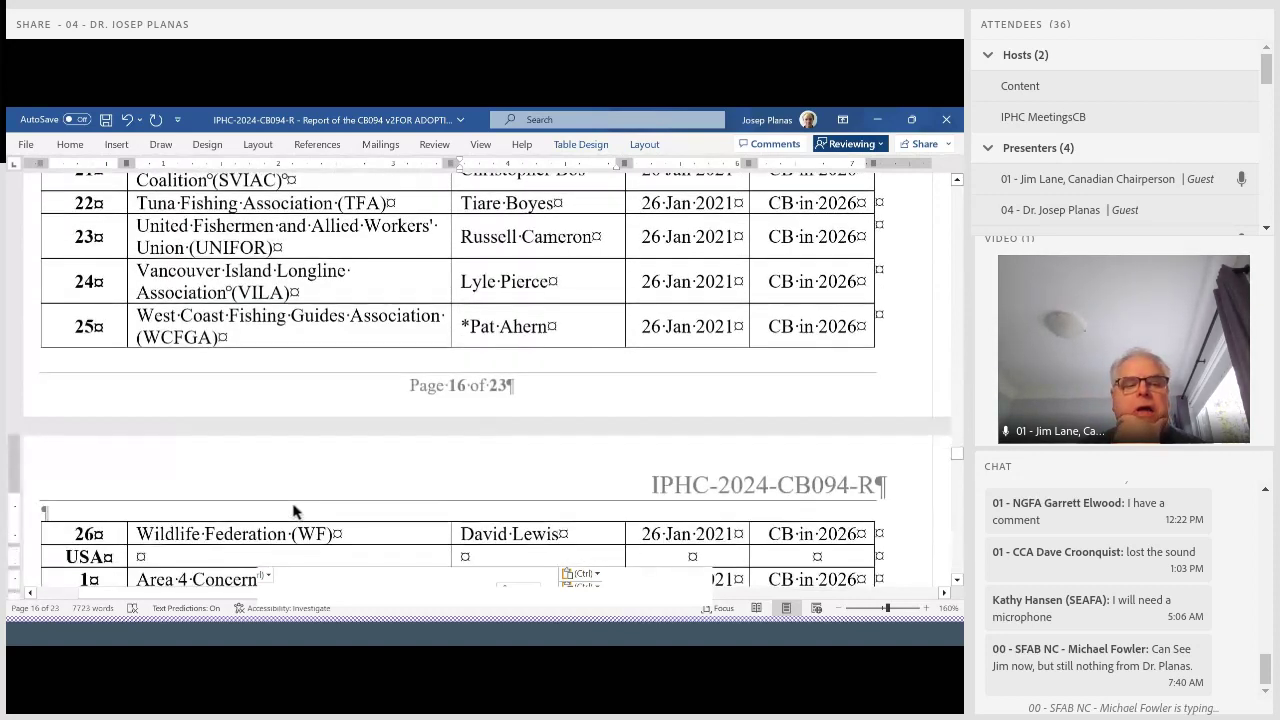
scroll(293, 511, "down", 1)
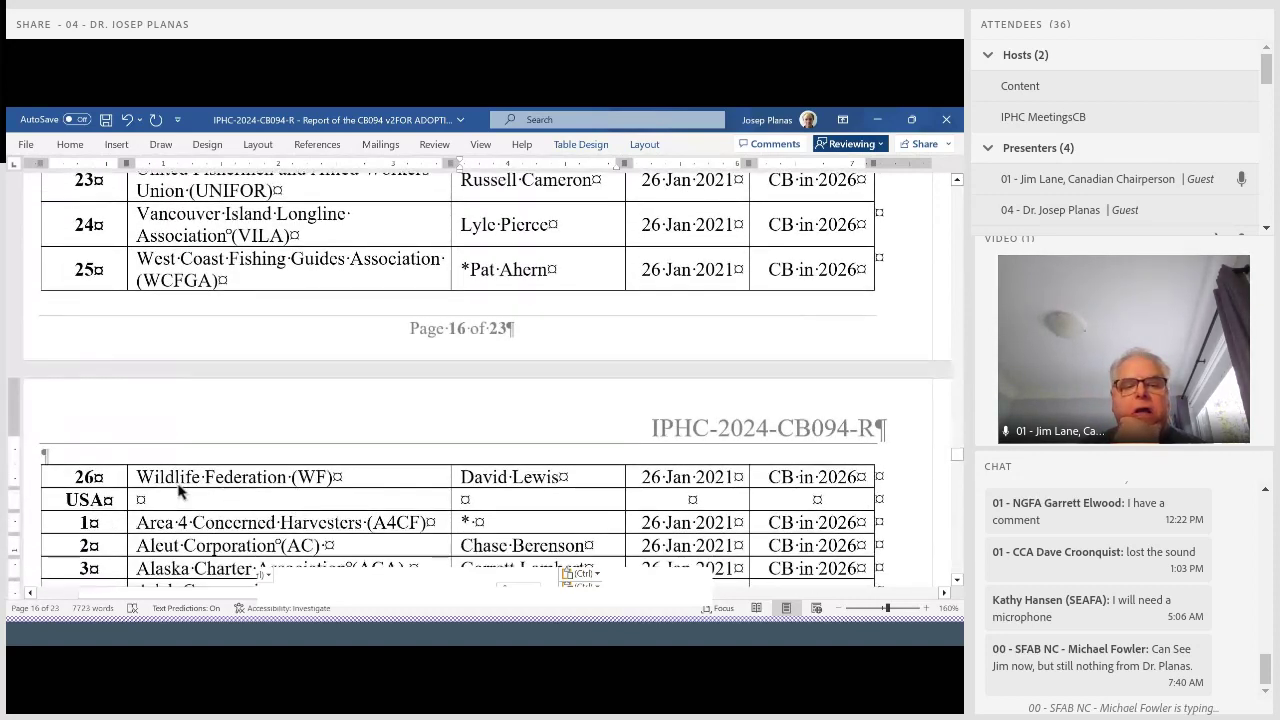
Add "BC" to the Wildlife Federation name and its abbreviation in row 26 of the Canadian list, giving BC Wildlife Federation (BCWF).
left_click(142, 478)
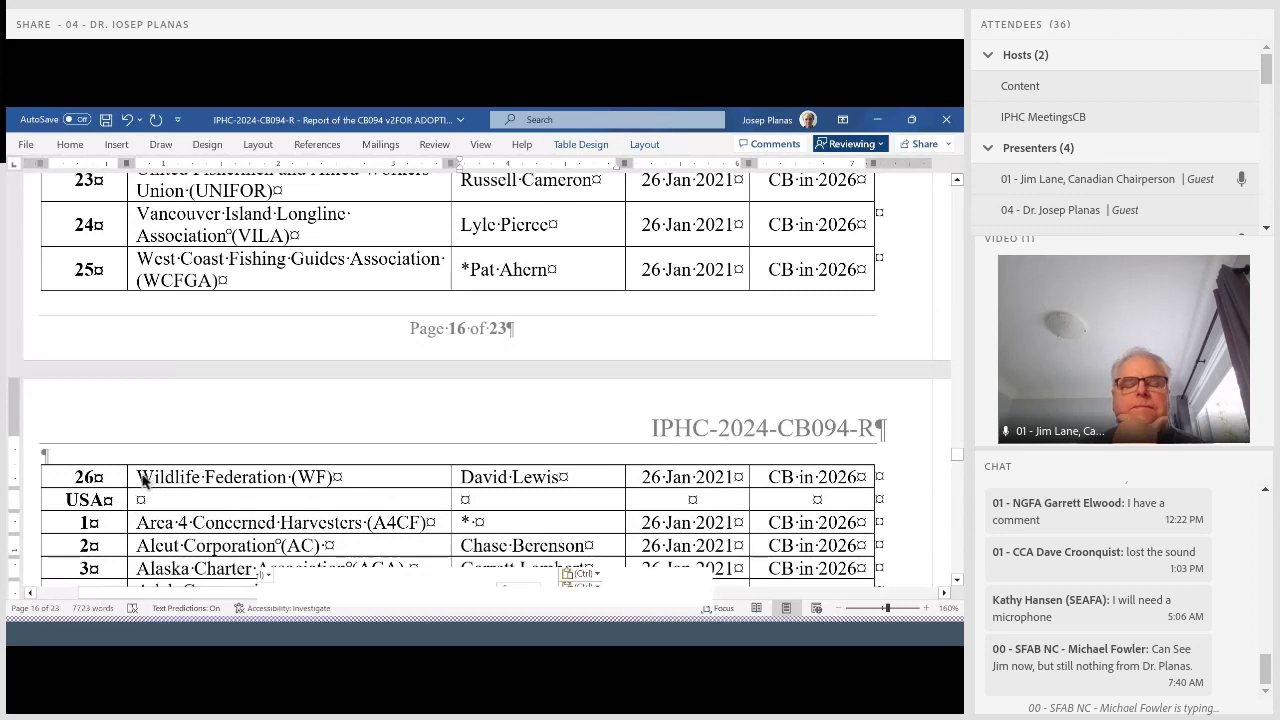
type("B")
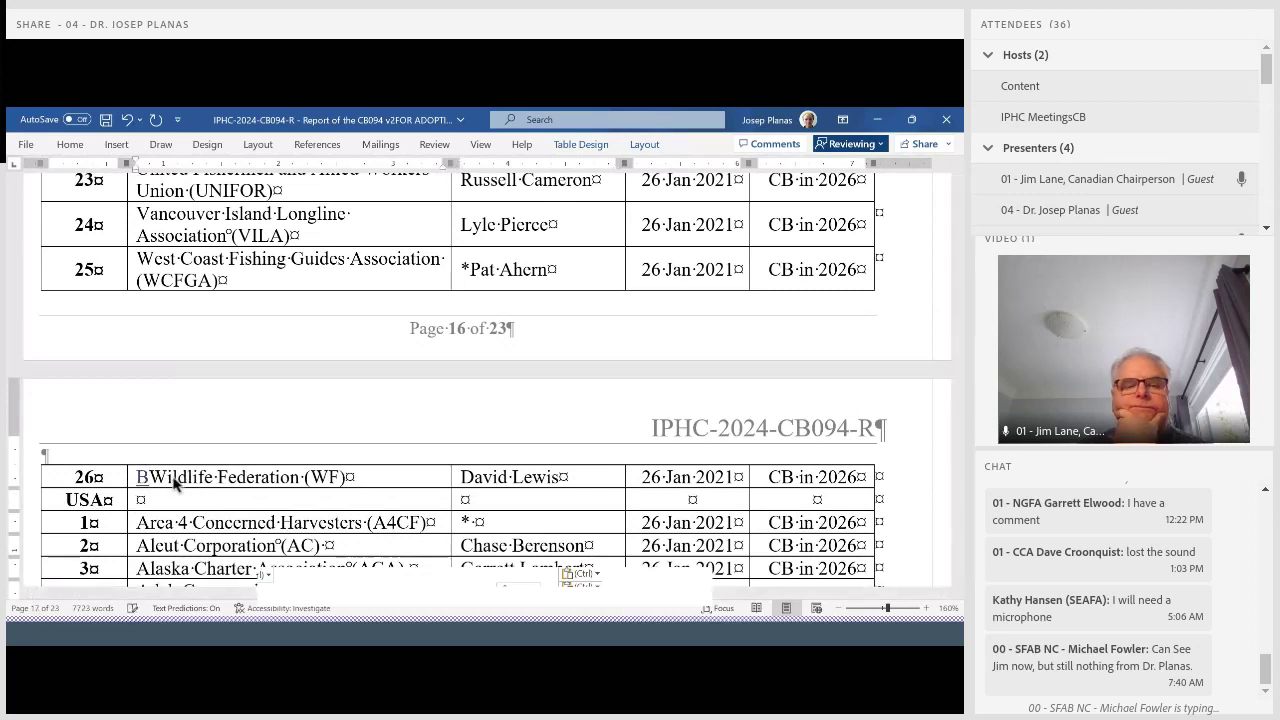
type(".C")
key("BackSpace")
key("BackSpace")
type("C·")
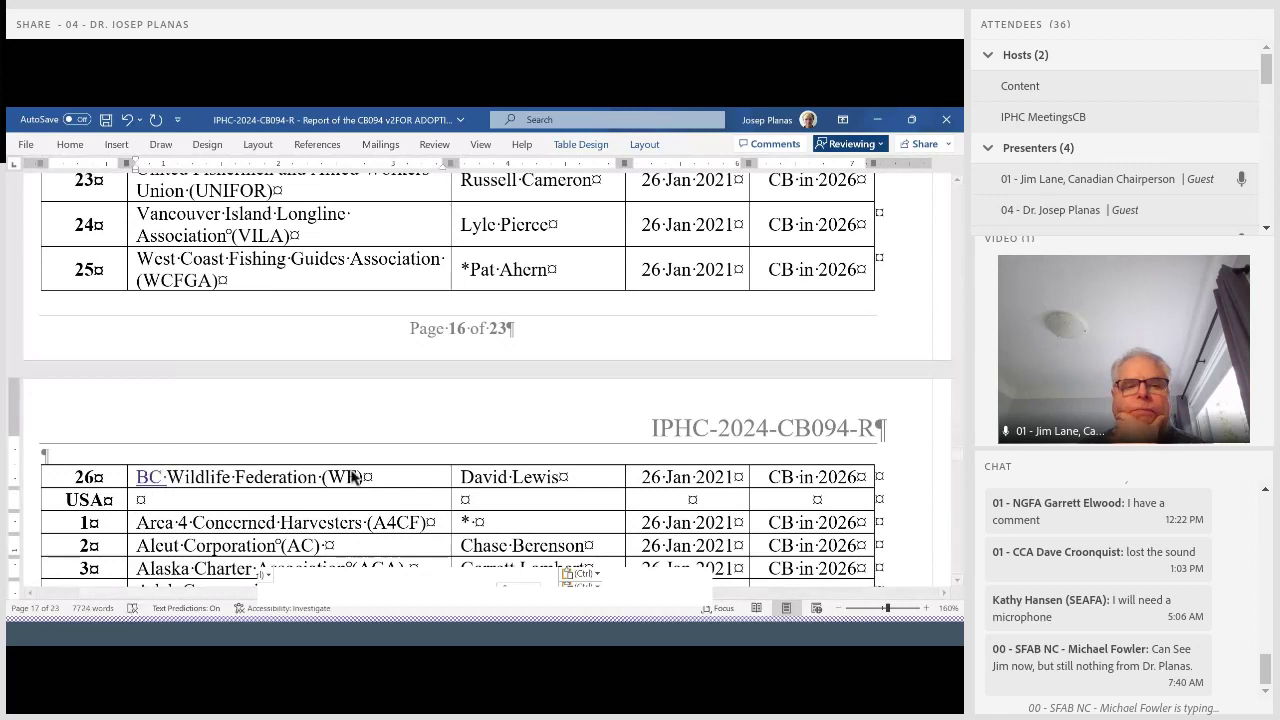
left_click(333, 479)
type("BC")
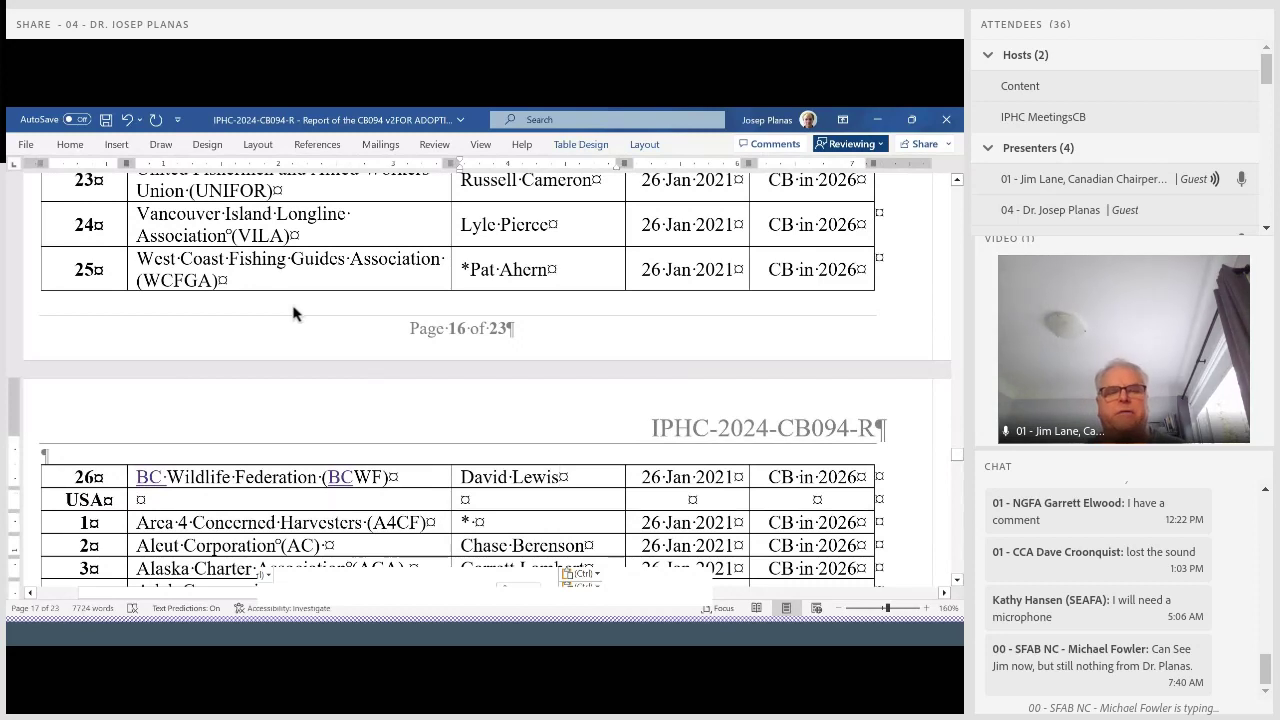
Delete the asterisk before the West Coast Fishing Guides Association (WCFGA) representative's name in row 25 and save the report.
left_click(470, 271)
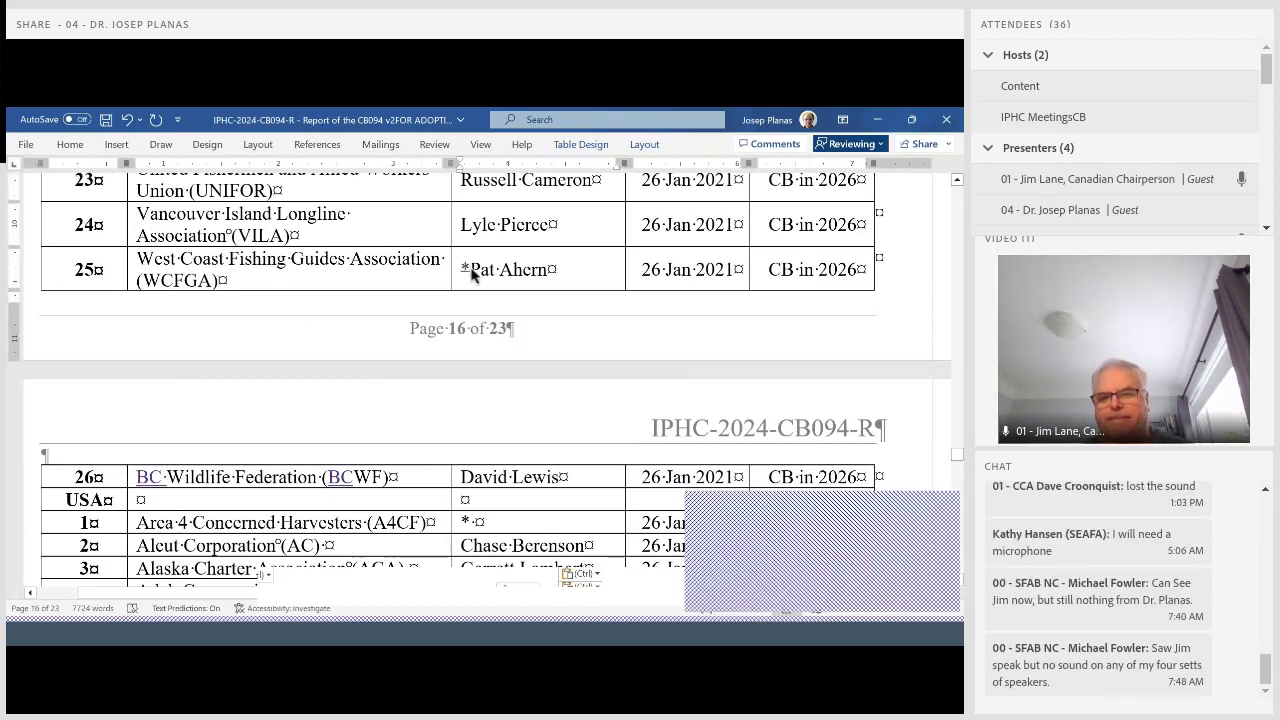
left_click(105, 119)
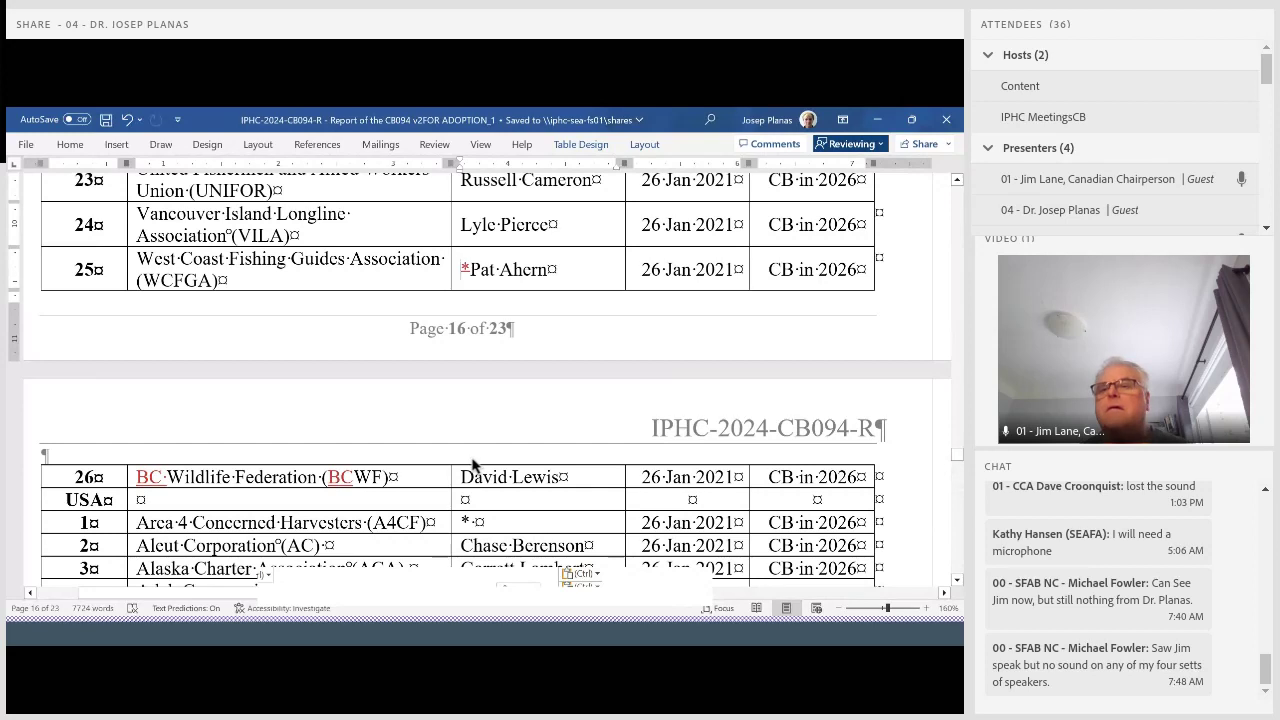
Review the USA member organisations and their representatives in the Appendix I table, from row 1 to about row 21.
scroll(473, 462, "down", 3)
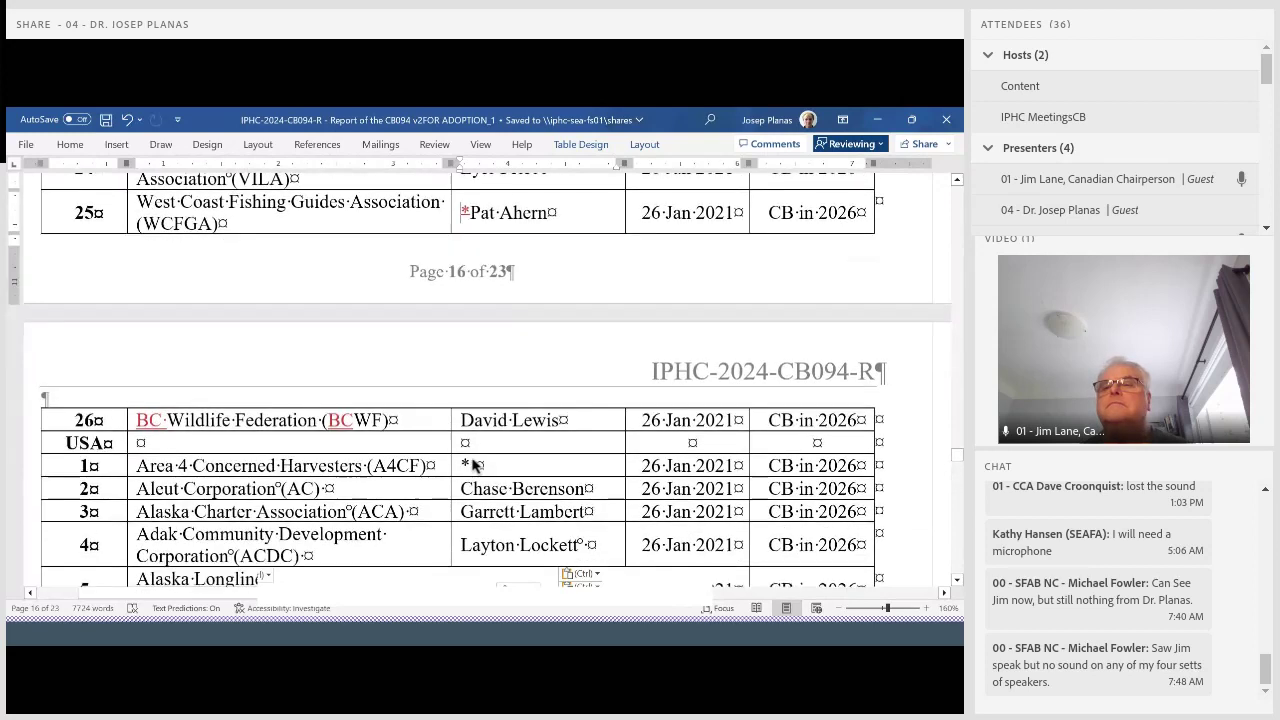
scroll(474, 462, "down", 3)
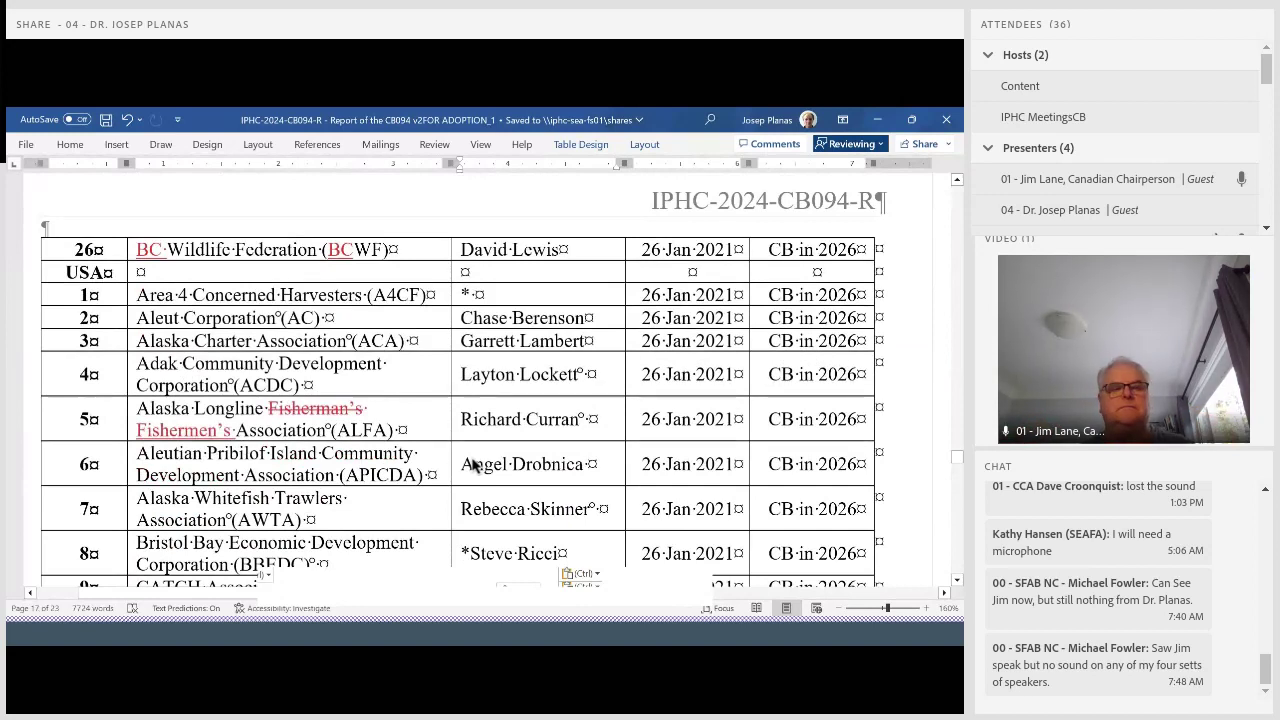
scroll(474, 464, "down", 3)
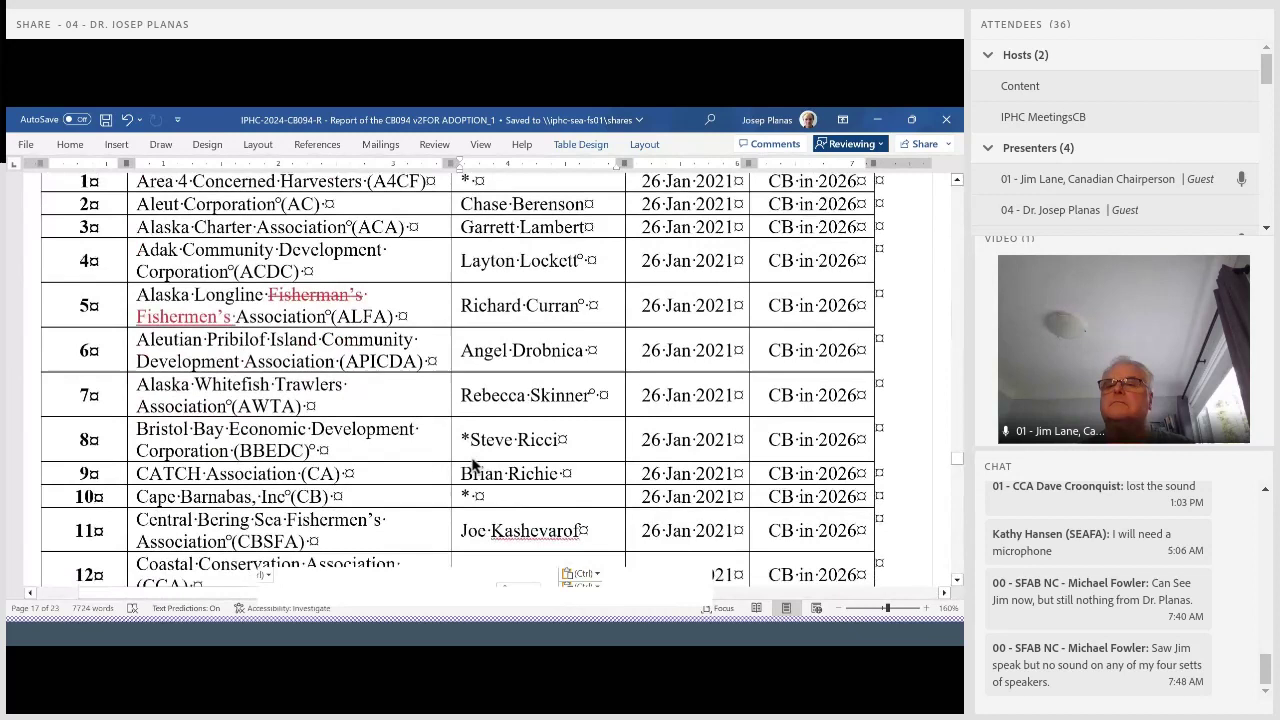
scroll(474, 464, "down", 3)
scroll(474, 464, "down", 2)
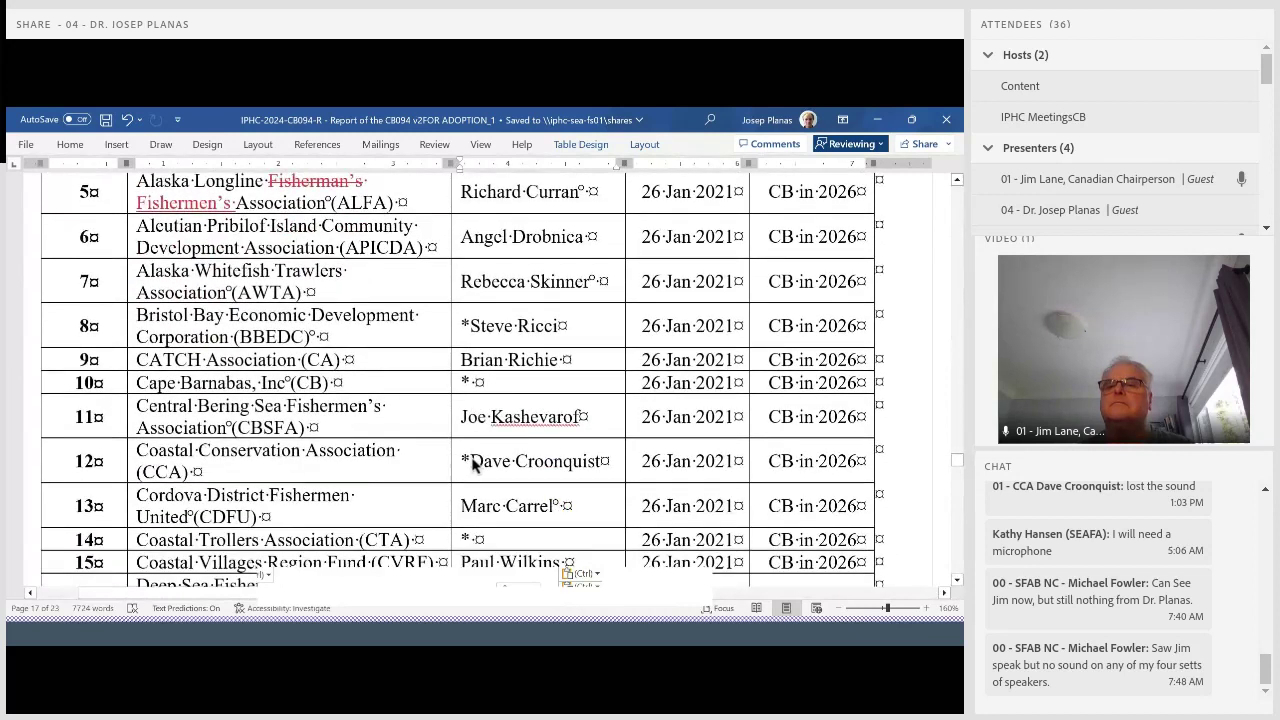
scroll(474, 464, "down", 2)
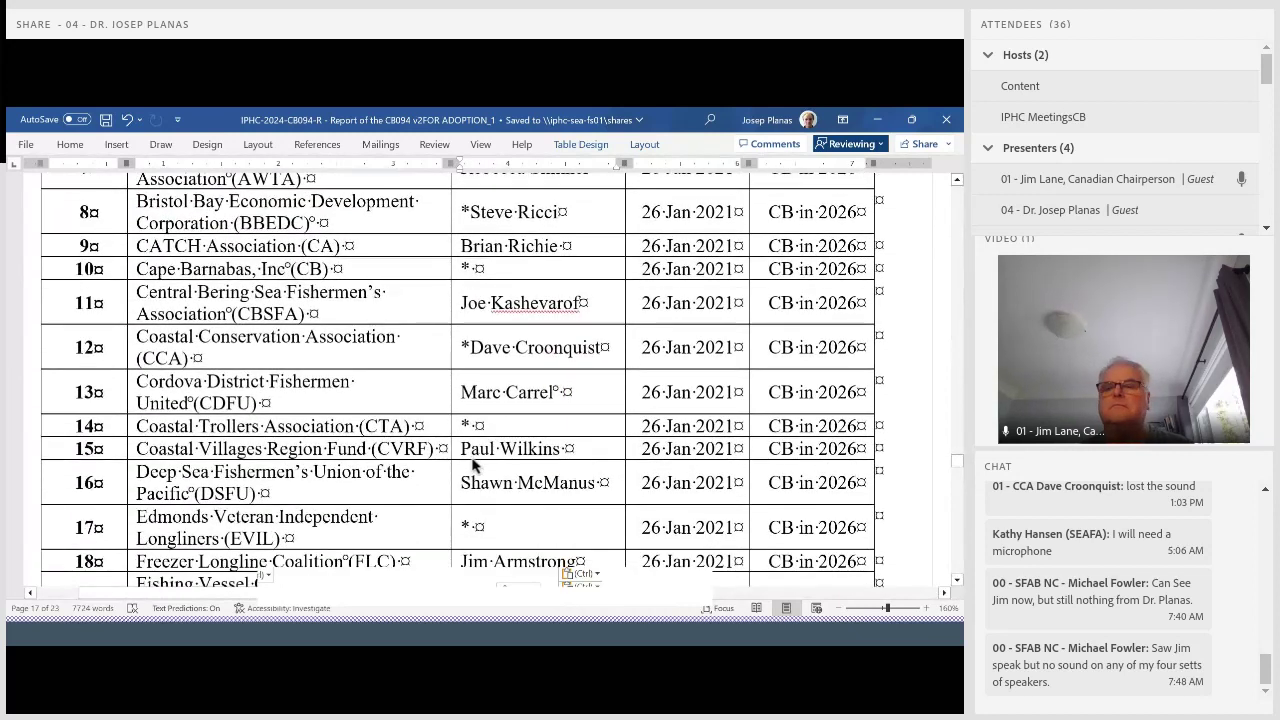
scroll(474, 464, "down", 2)
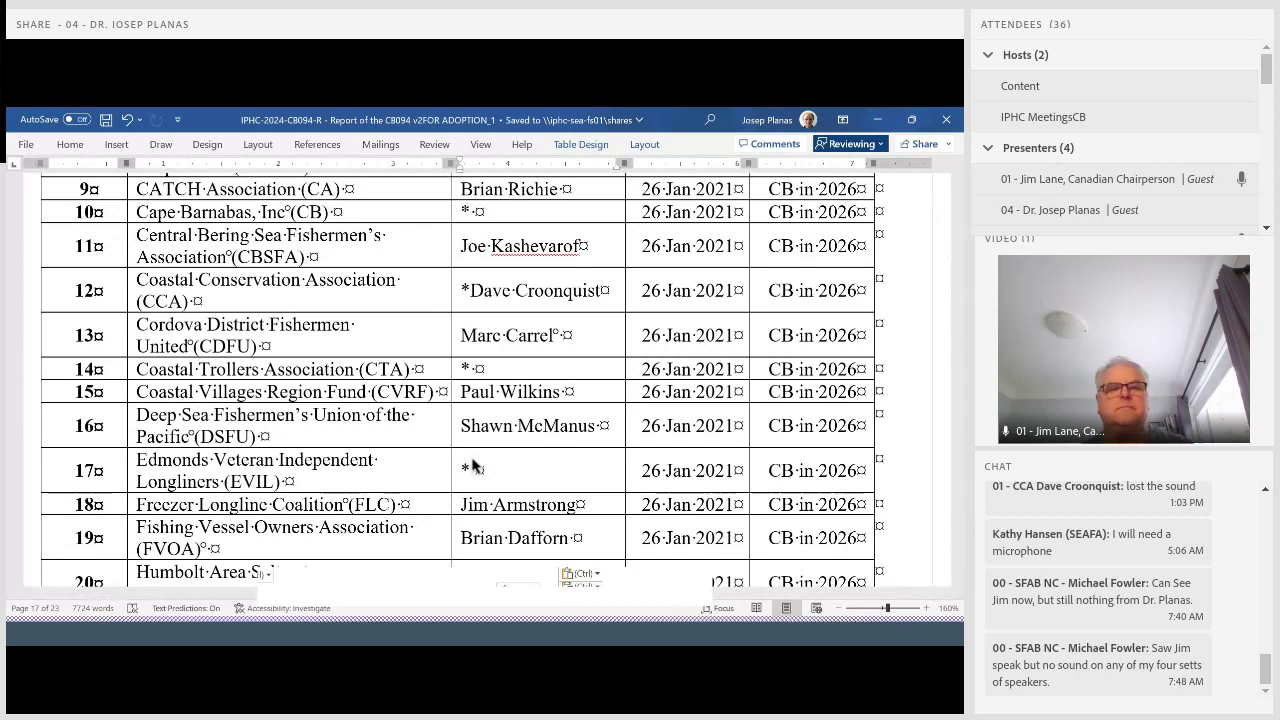
scroll(472, 465, "down", 1)
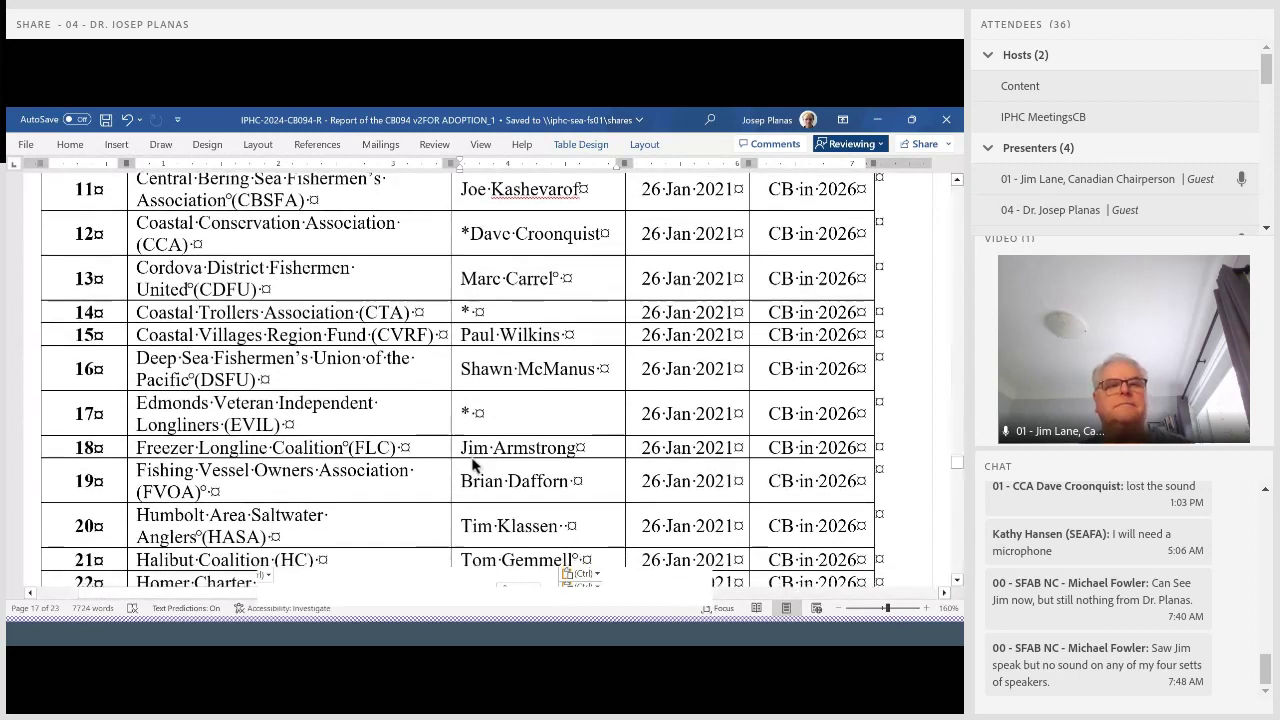